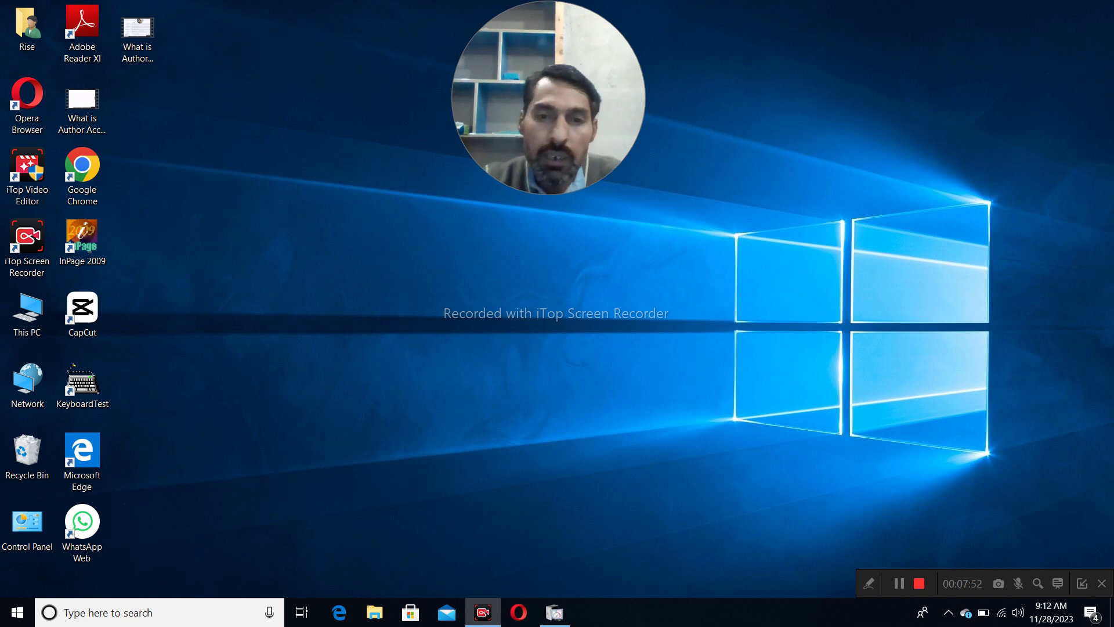
- Launch Google Chrome from its desktop shortcut and open the Google homepage
right_click(59, 166)
key(Escape)
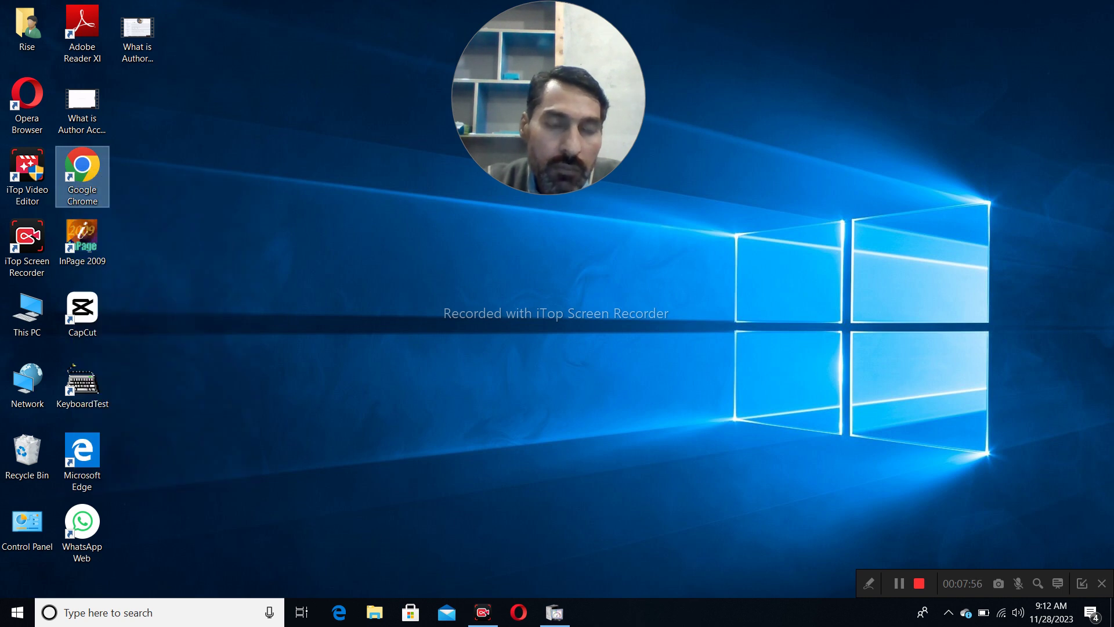
key(Return)
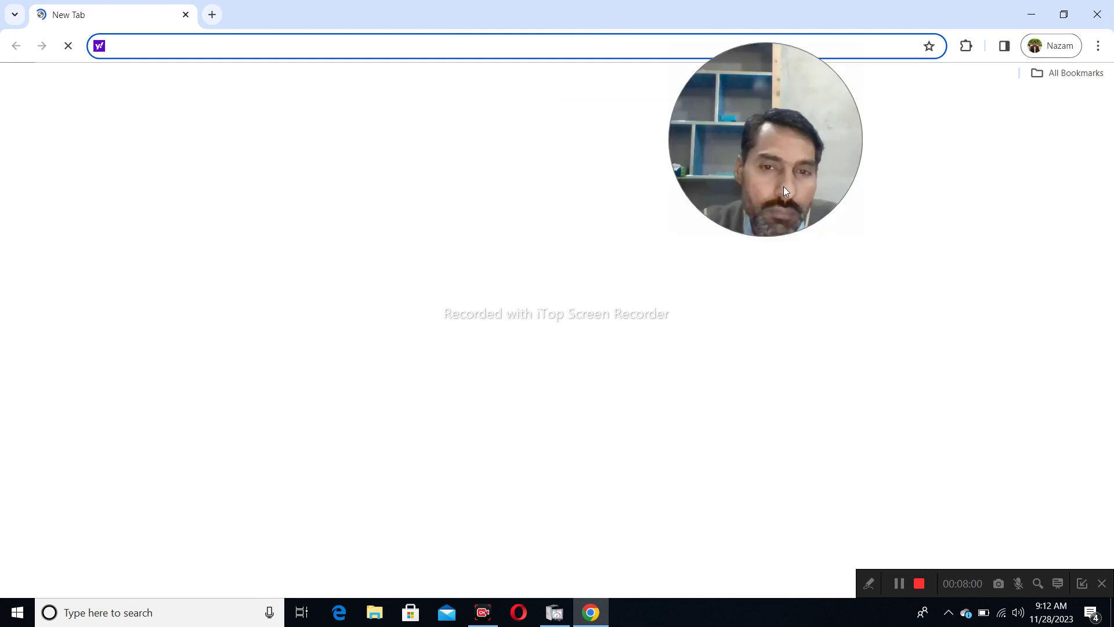
click(516, 293)
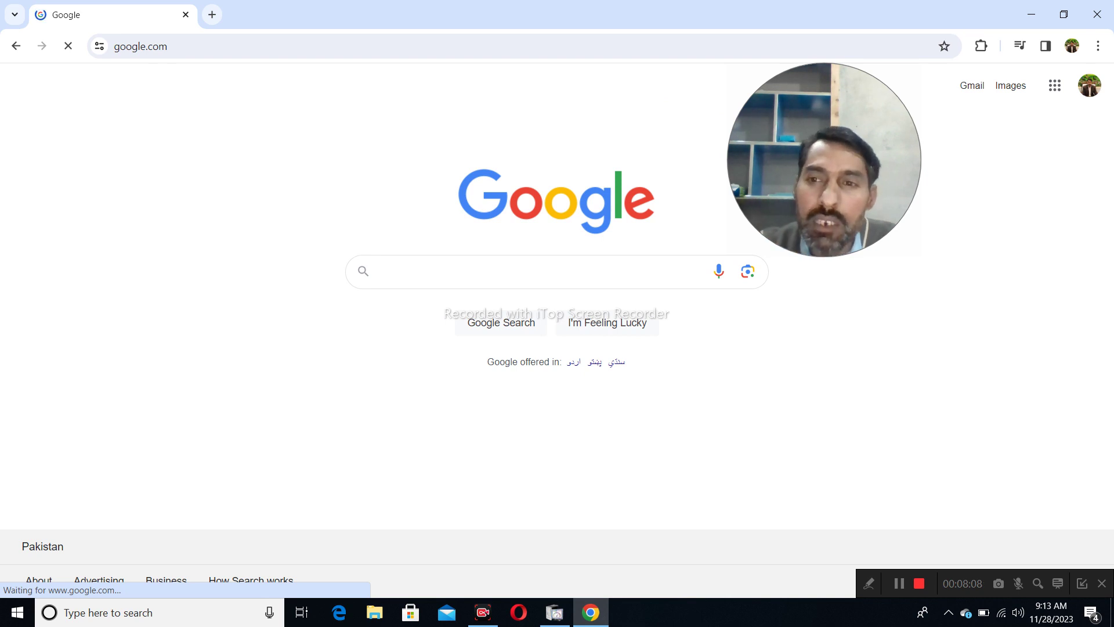
- Go from the Google homepage to the Gmail inbox
click(972, 85)
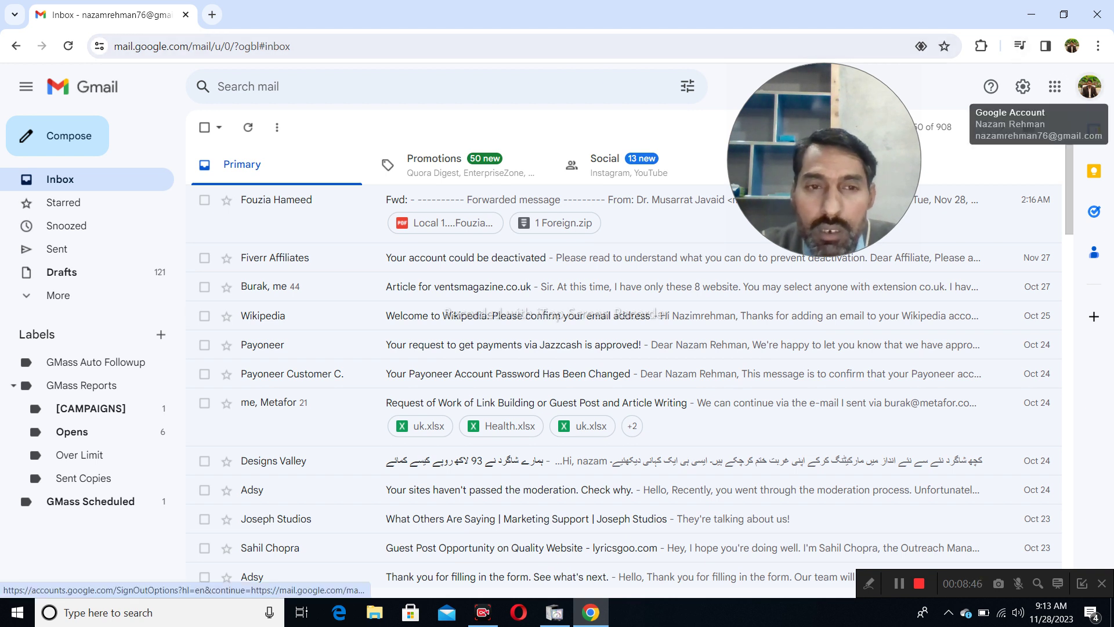
- Open the second signed-in account's Gmail inbox, then start a fresh browser tab
click(1090, 86)
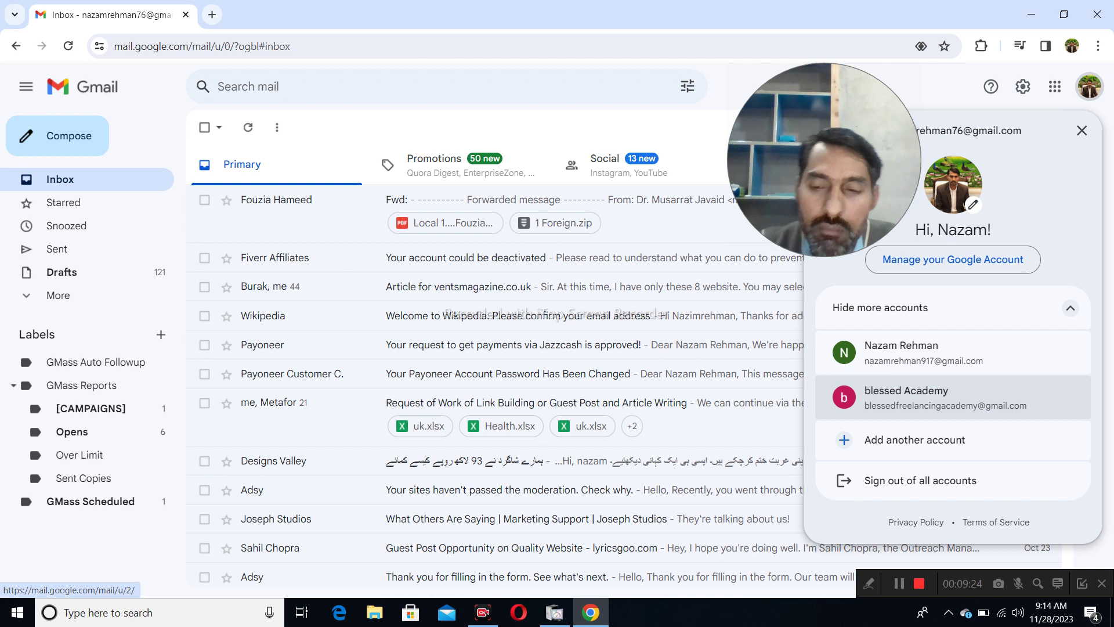
click(946, 398)
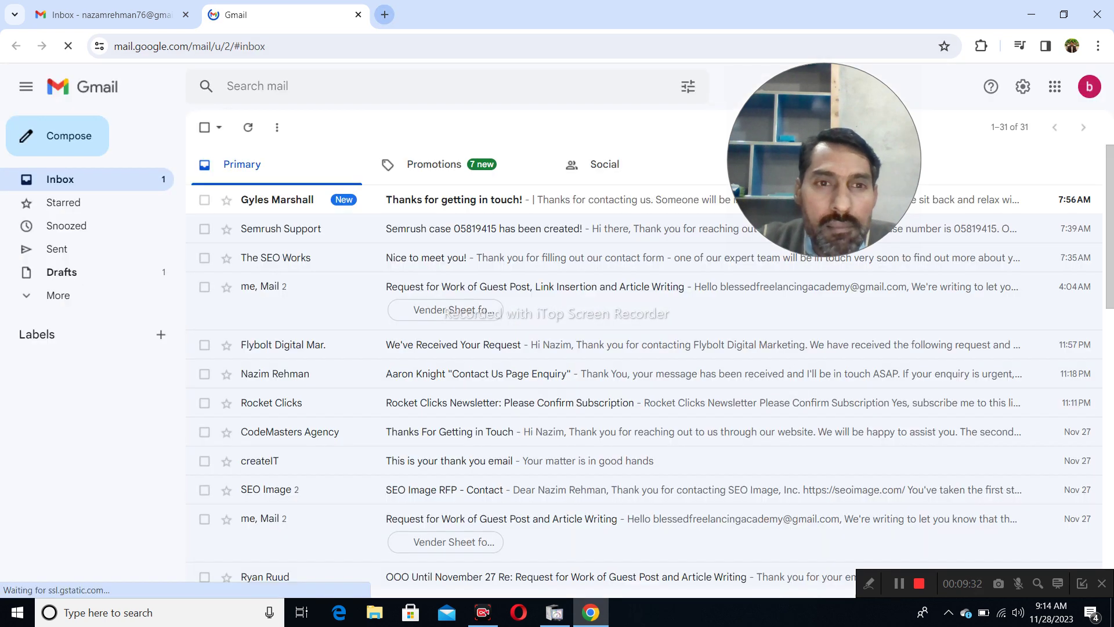
click(384, 14)
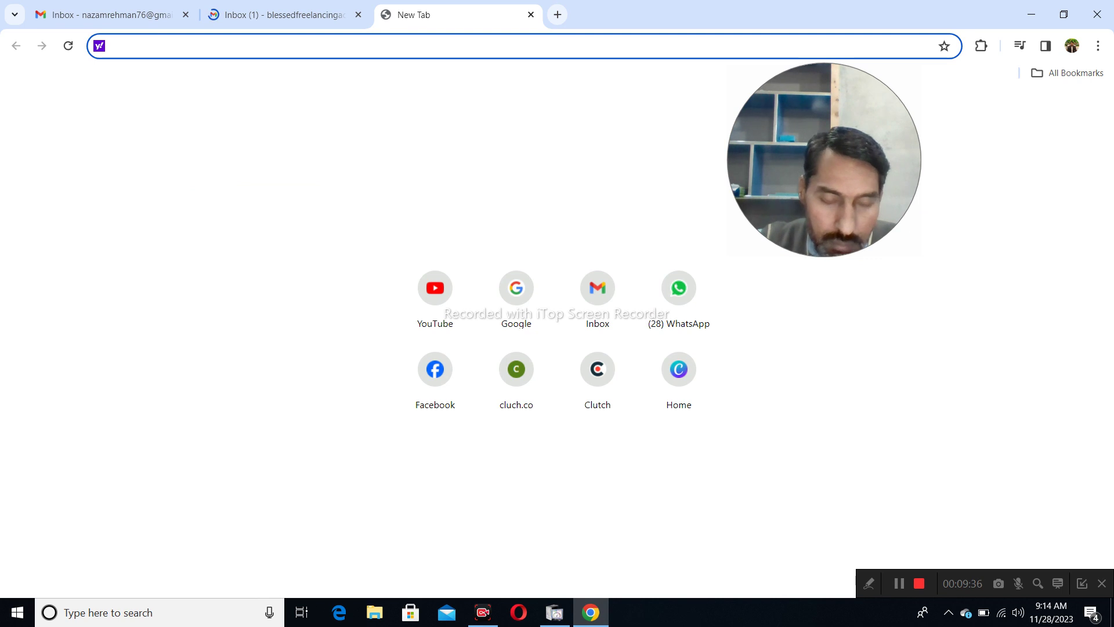
- Load Google in the new tab and enter the query 'online shopping stores in london'
text(g)
key(Return)
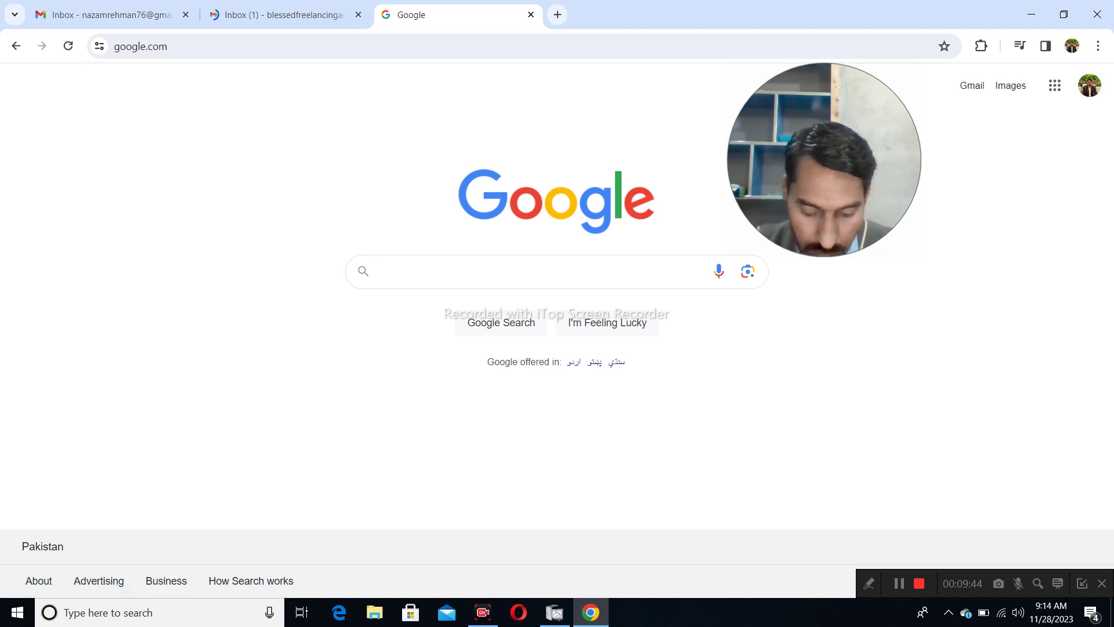
text(on)
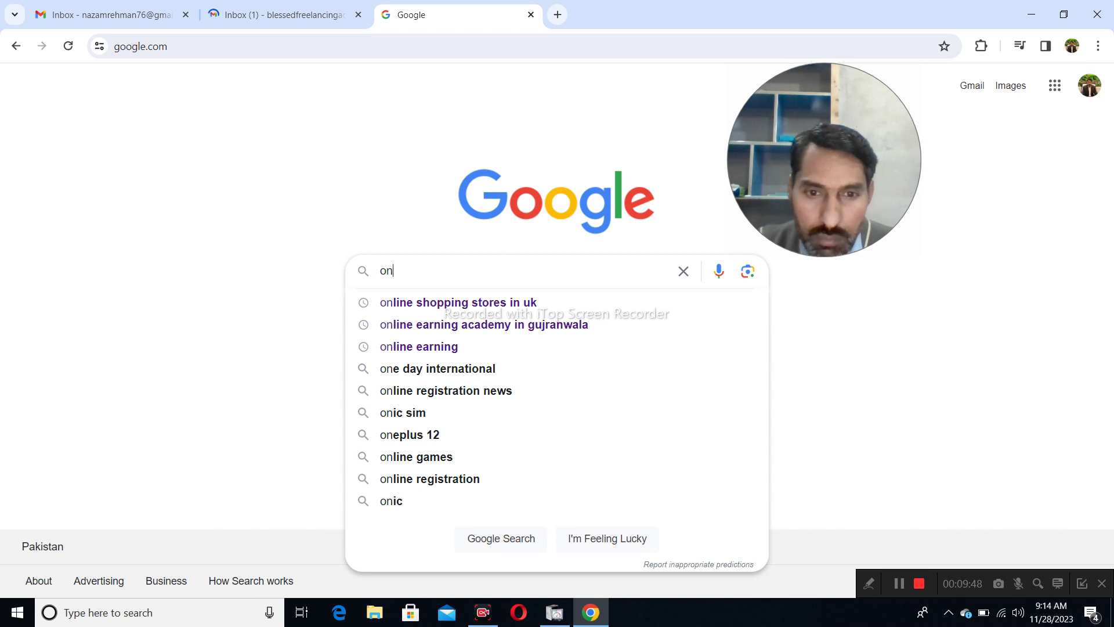
key(Down)
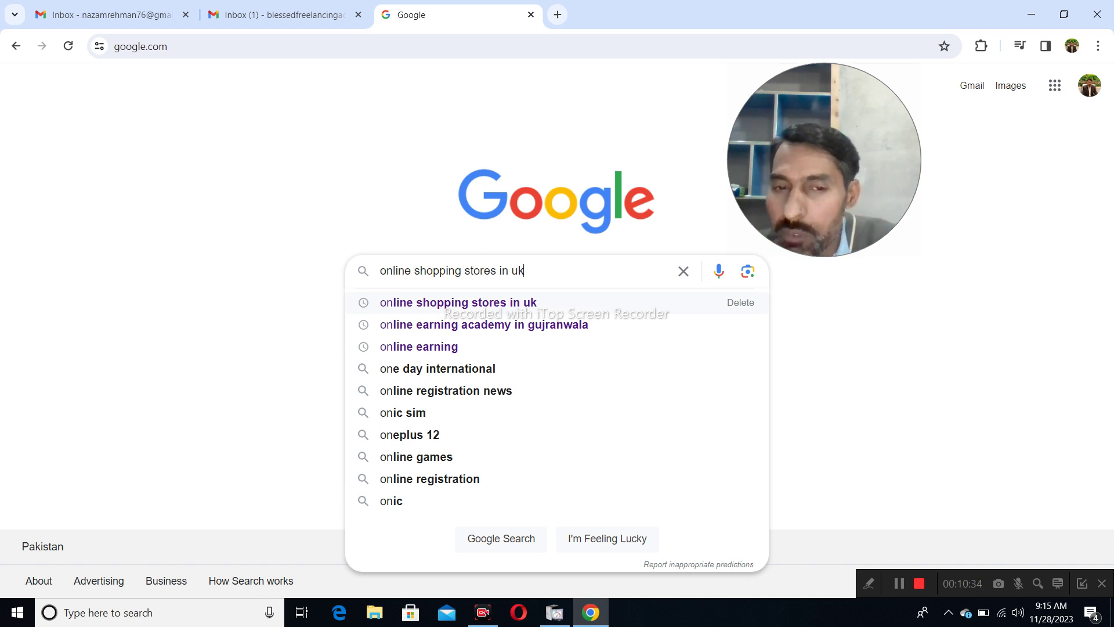
key(BackSpace)
key(BackSpace)
text(l)
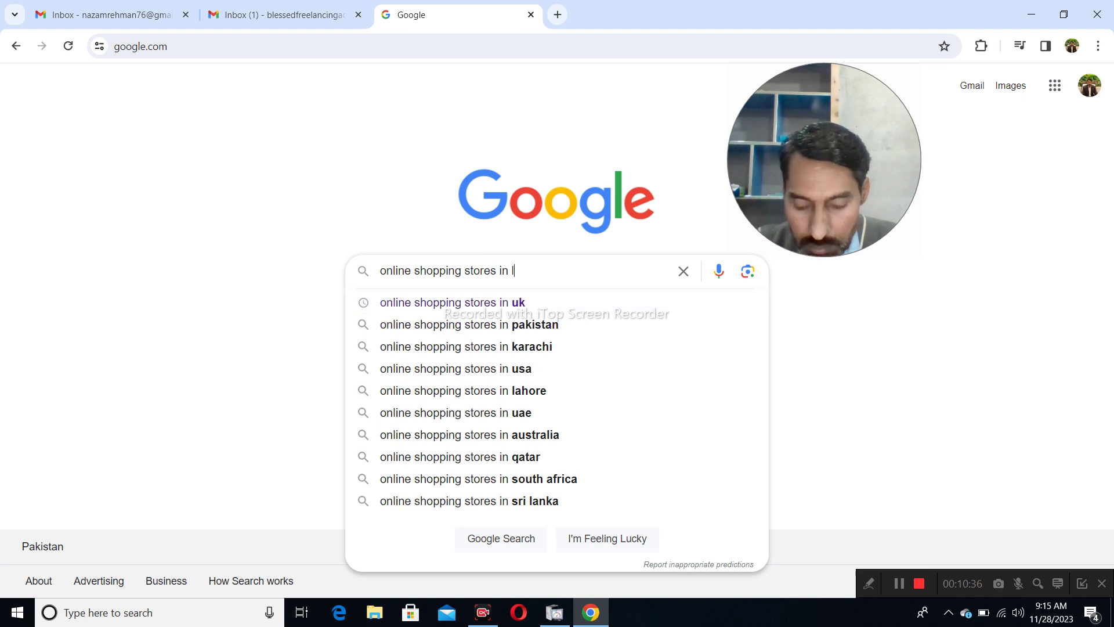
text(ondon)
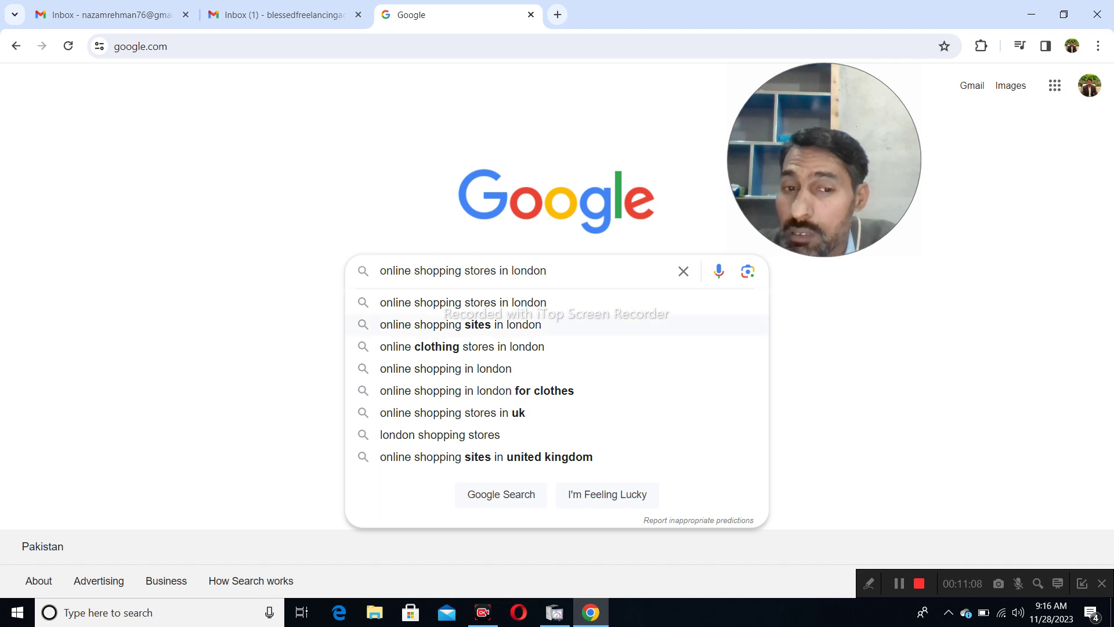
- Pick the 'online shopping sites in london' suggestion from the search dropdown
click(460, 325)
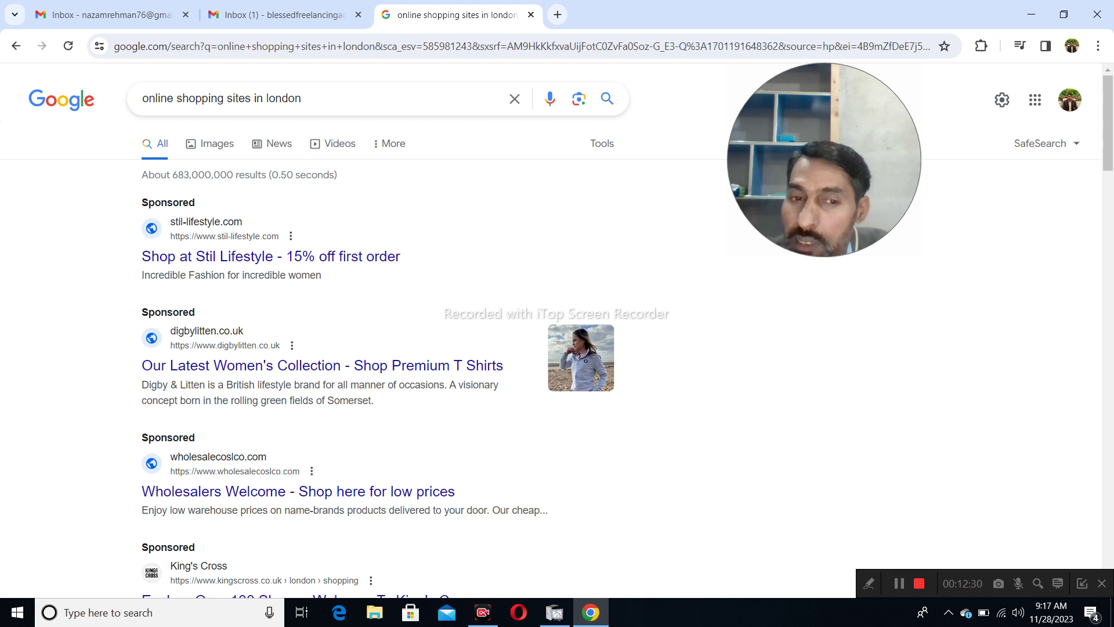
scroll(377, 348, down, 20)
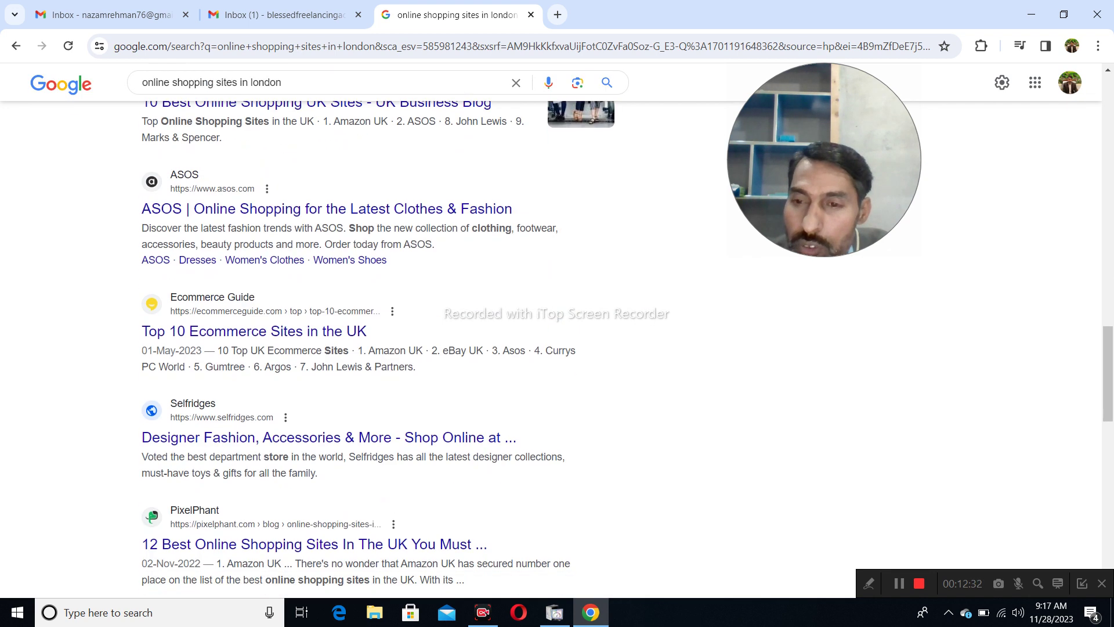
scroll(377, 348, down, 15)
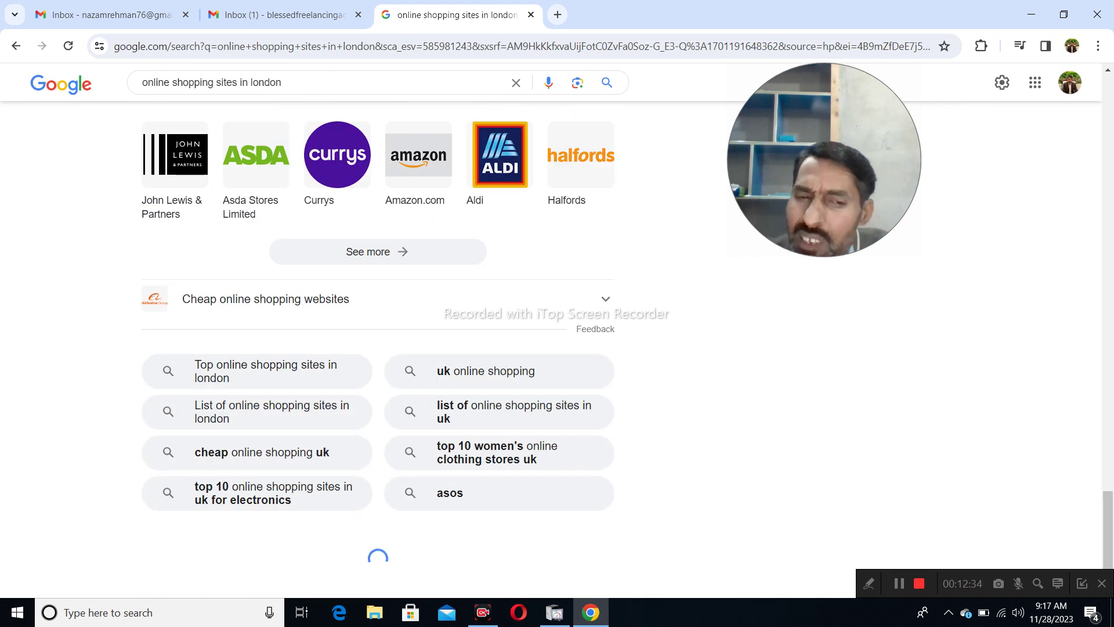
scroll(377, 348, down, 14)
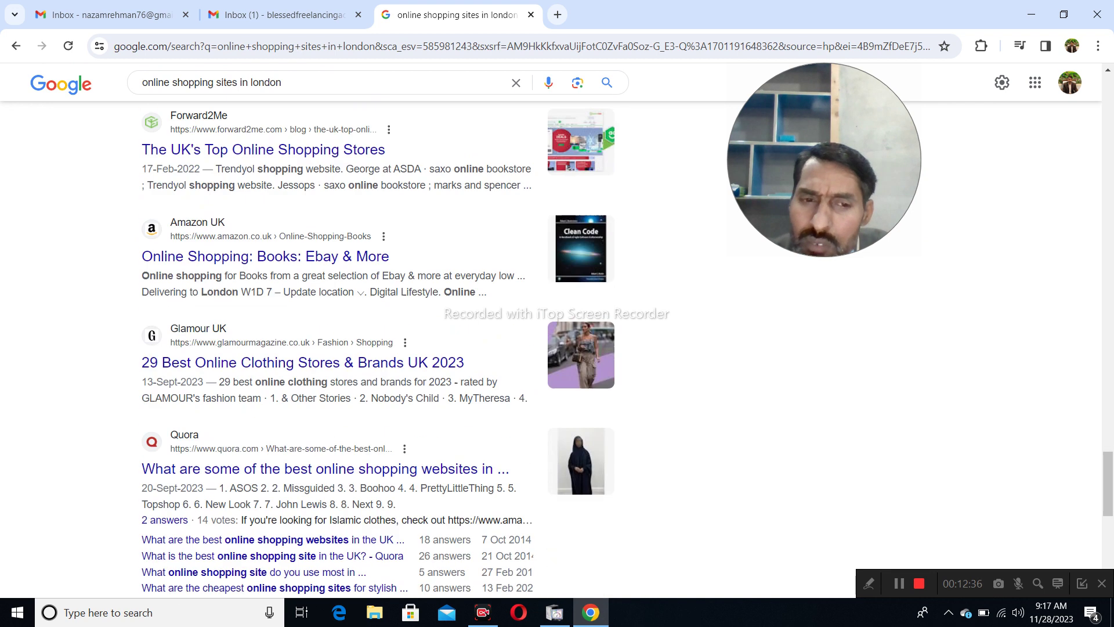
scroll(377, 348, down, 10)
scroll(377, 348, down, 15)
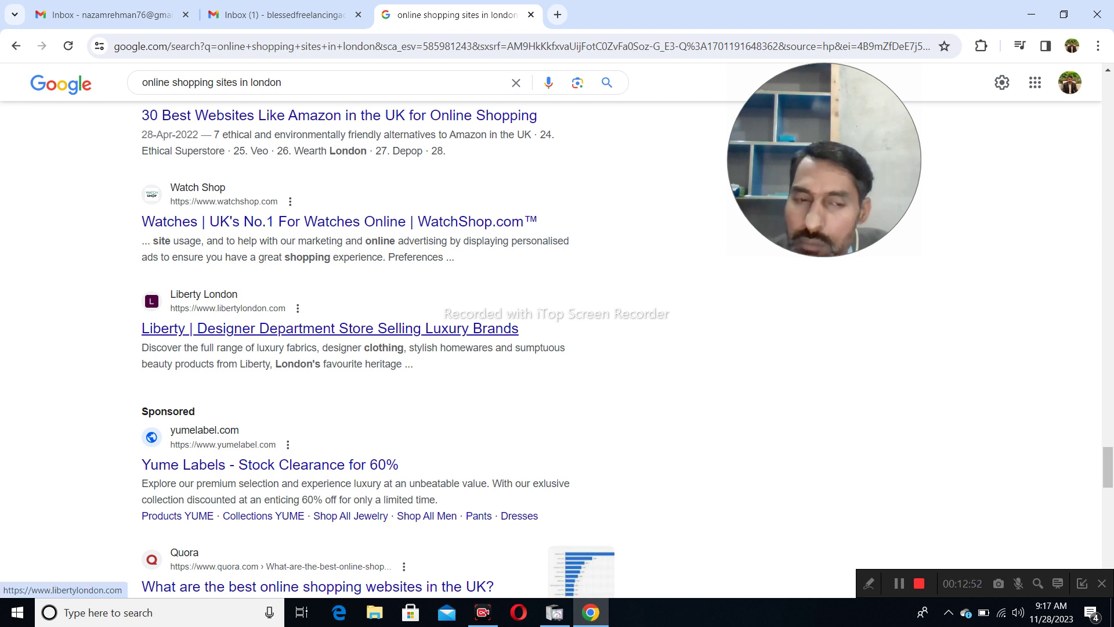
scroll(348, 331, down, 13)
scroll(349, 331, down, 9)
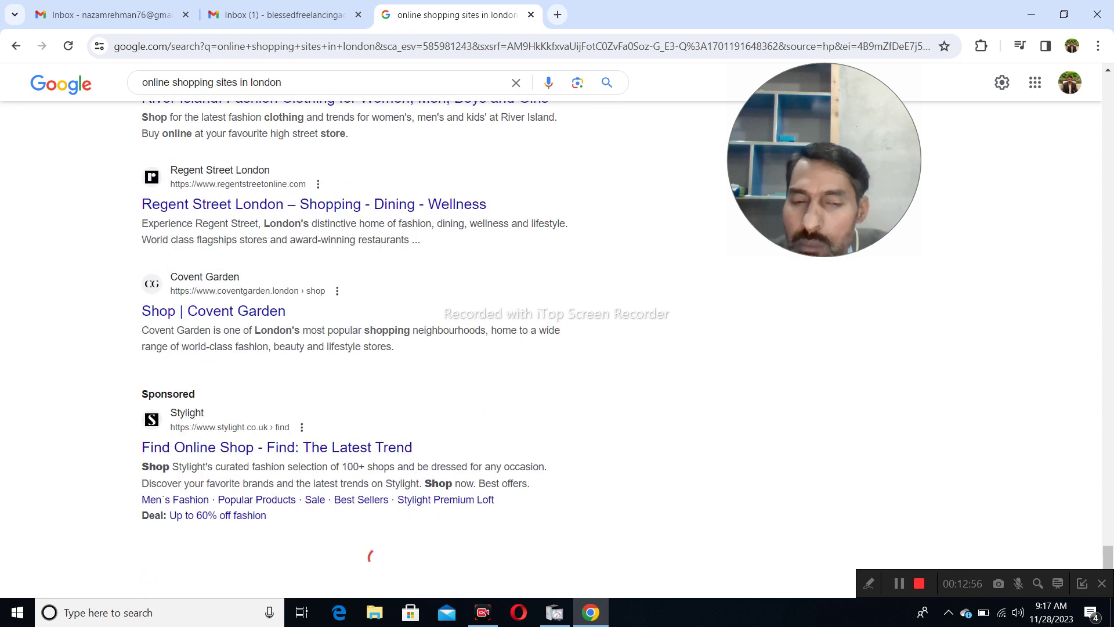
scroll(348, 331, down, 6)
scroll(349, 331, down, 2)
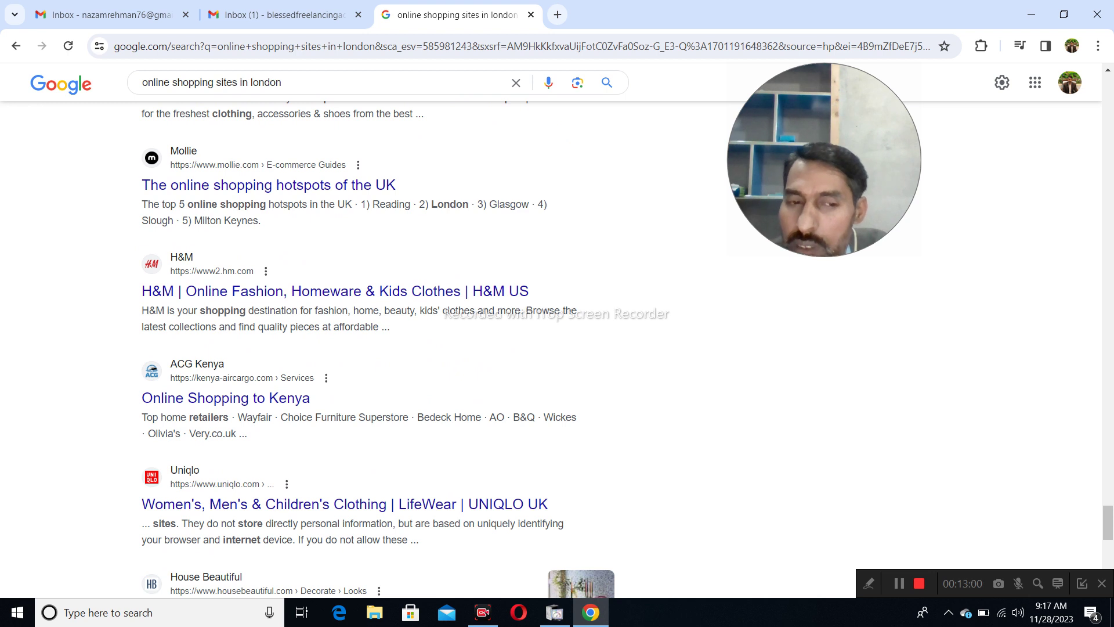
scroll(348, 331, down, 5)
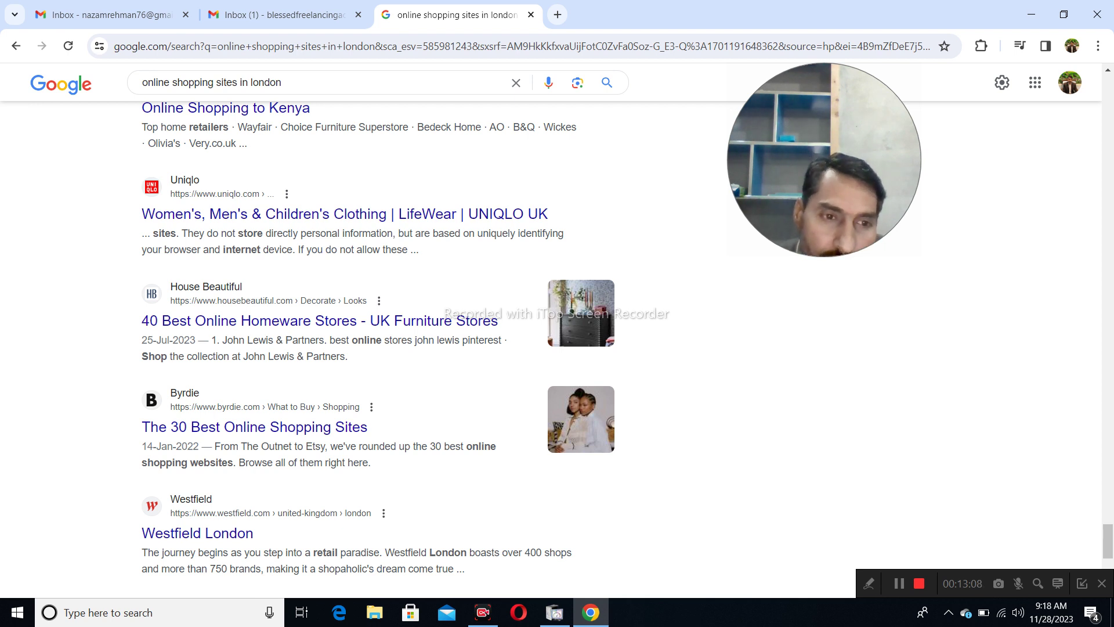
scroll(377, 348, down, 3)
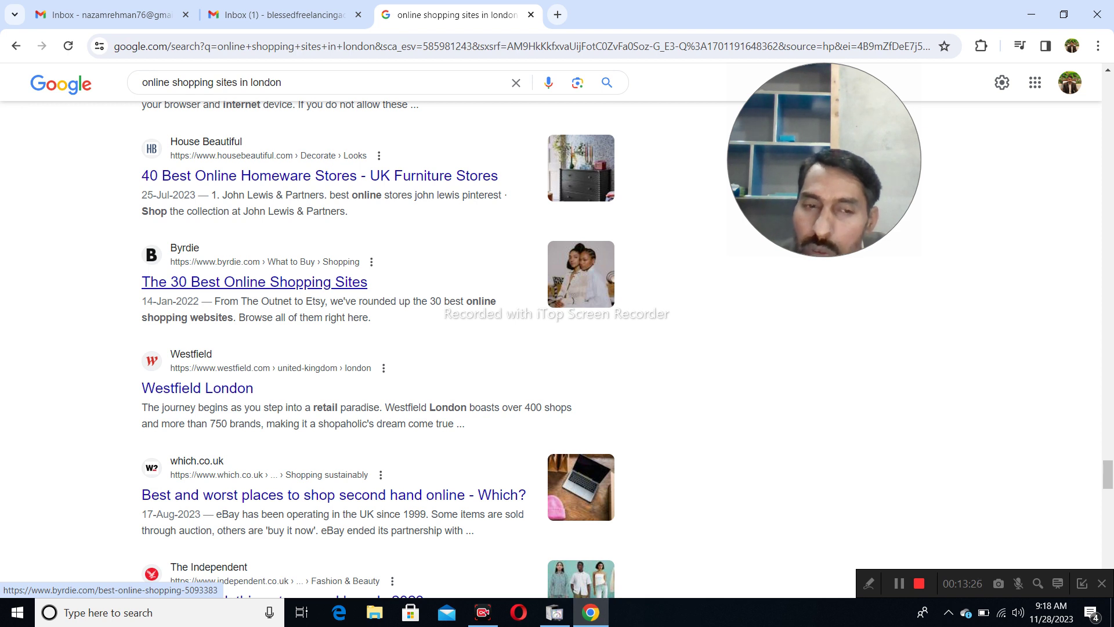
right_click(297, 283)
click(334, 295)
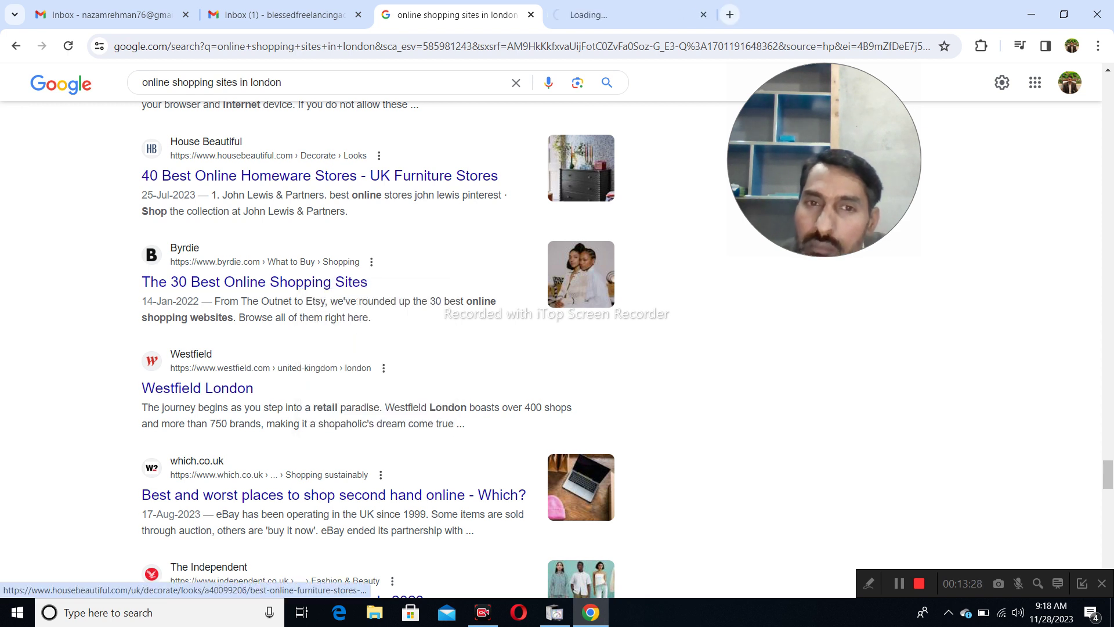
key(ctrl+Tab)
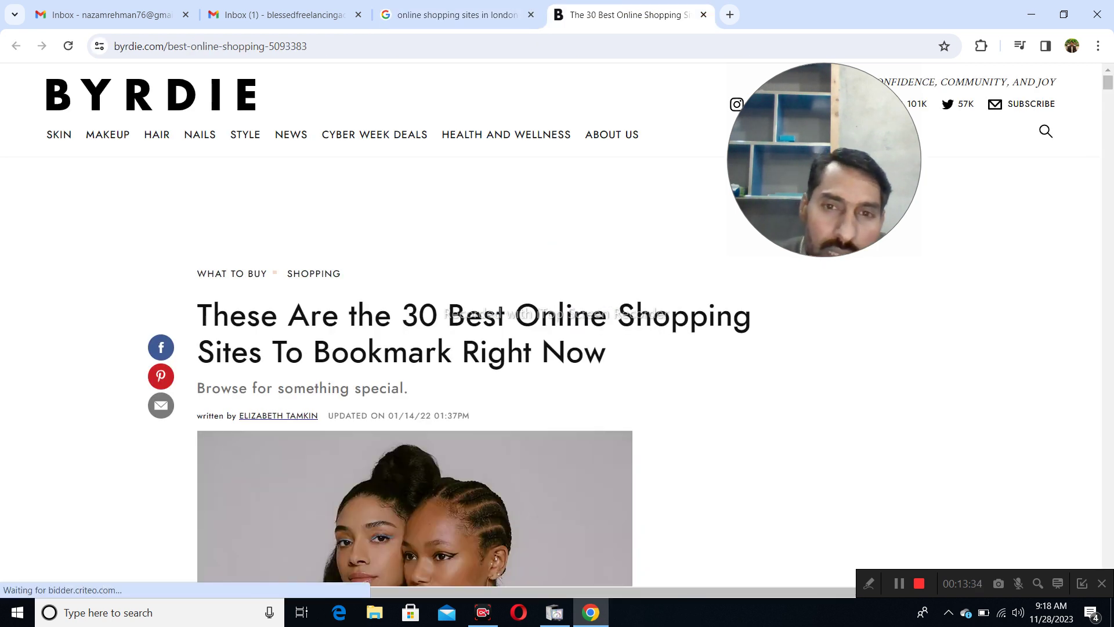
scroll(415, 407, down, 3)
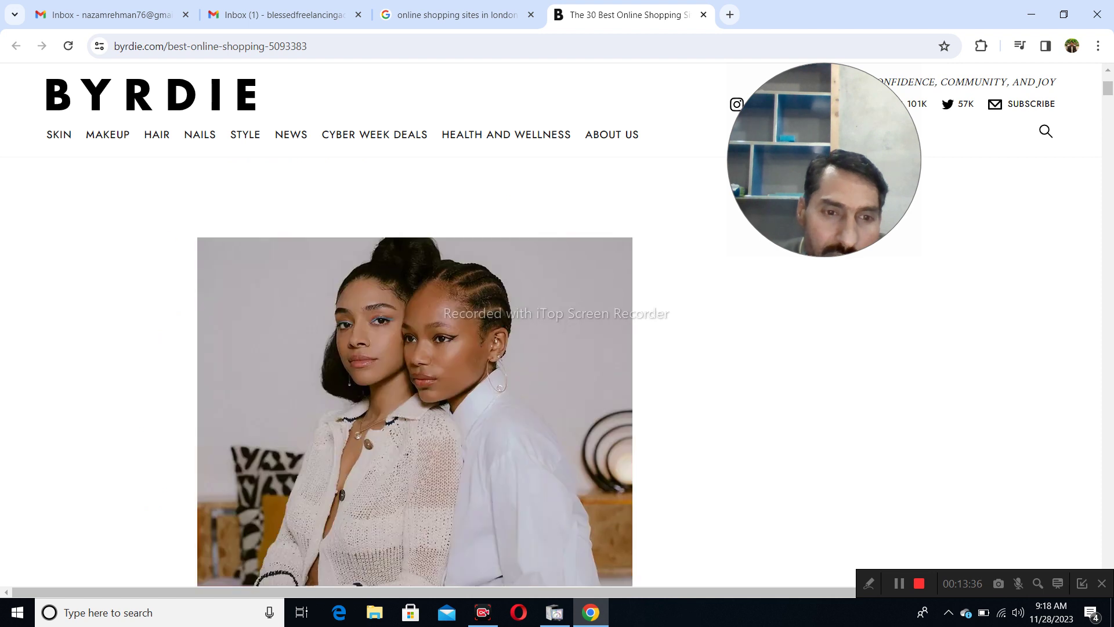
scroll(415, 407, down, 15)
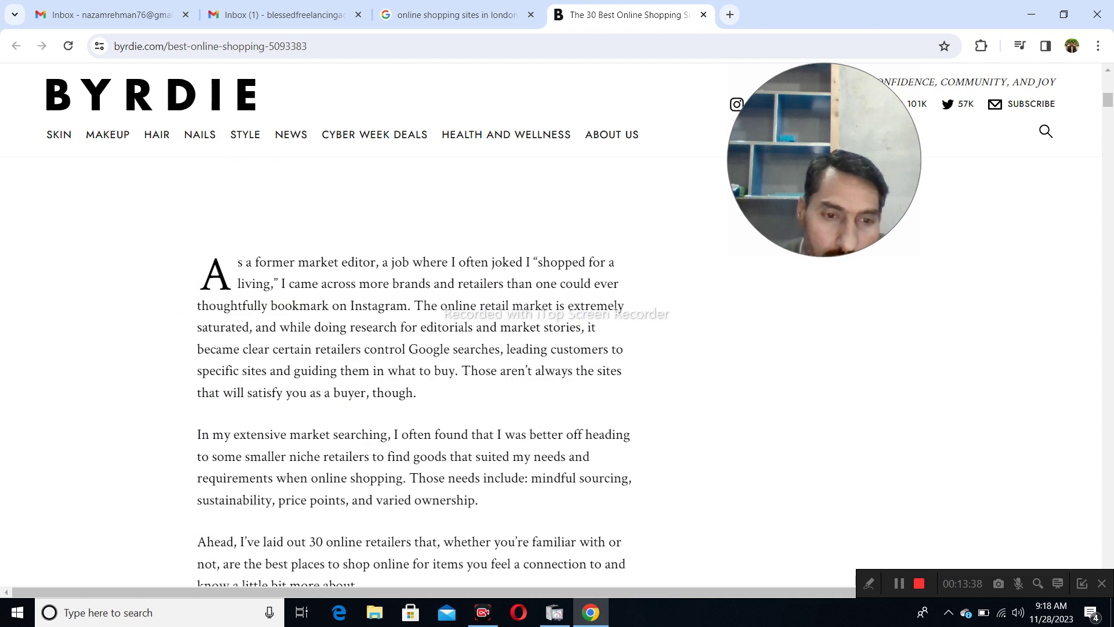
scroll(415, 406, down, 4)
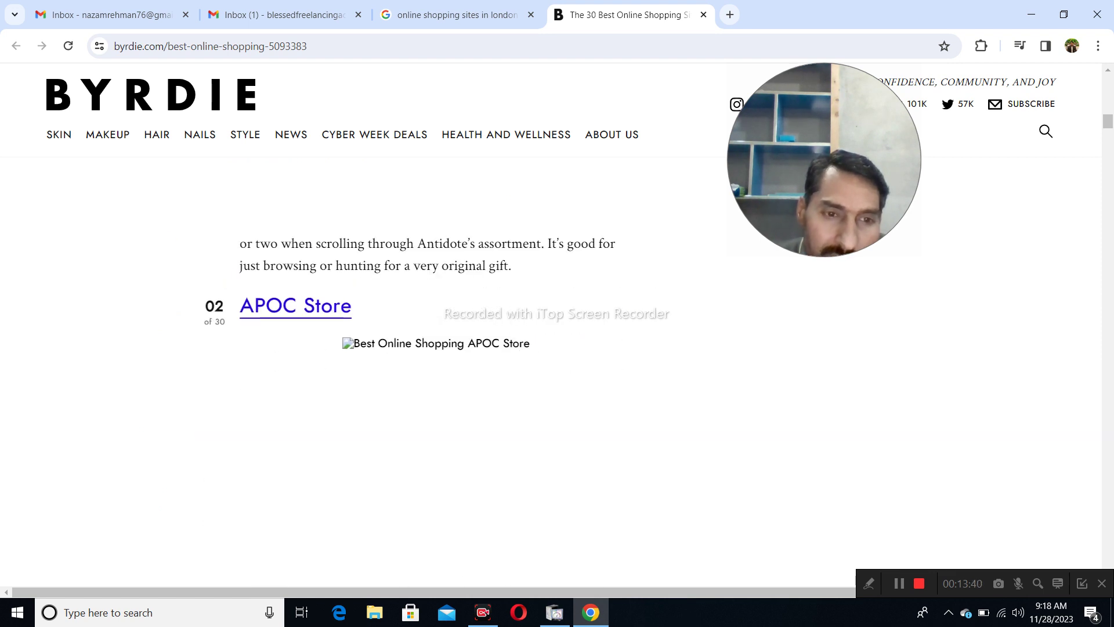
scroll(415, 406, down, 8)
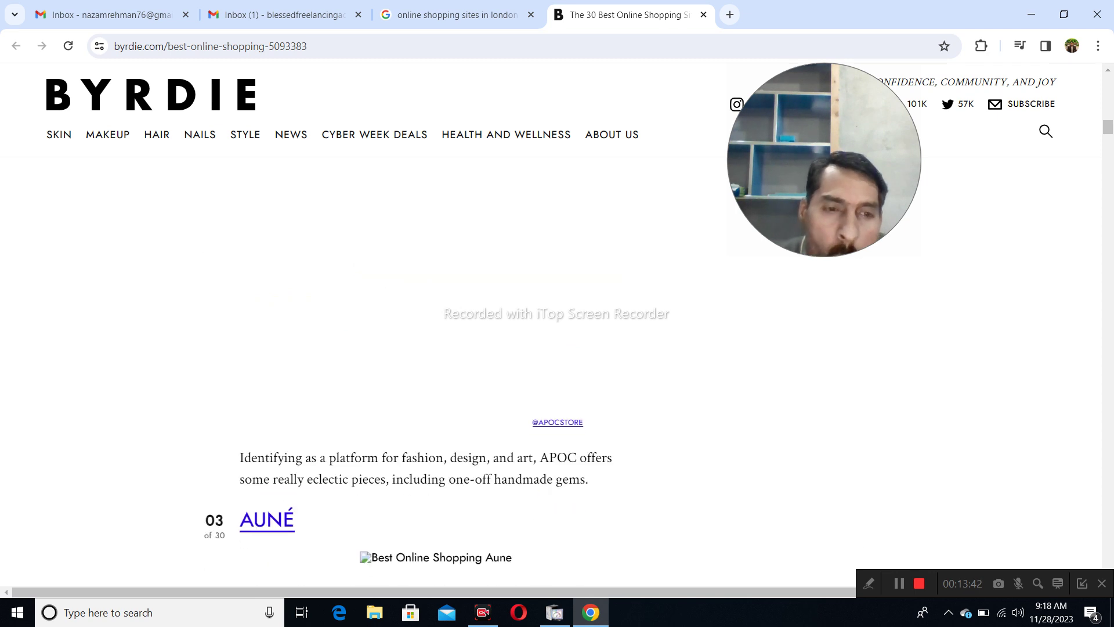
mouse_move(505, 83)
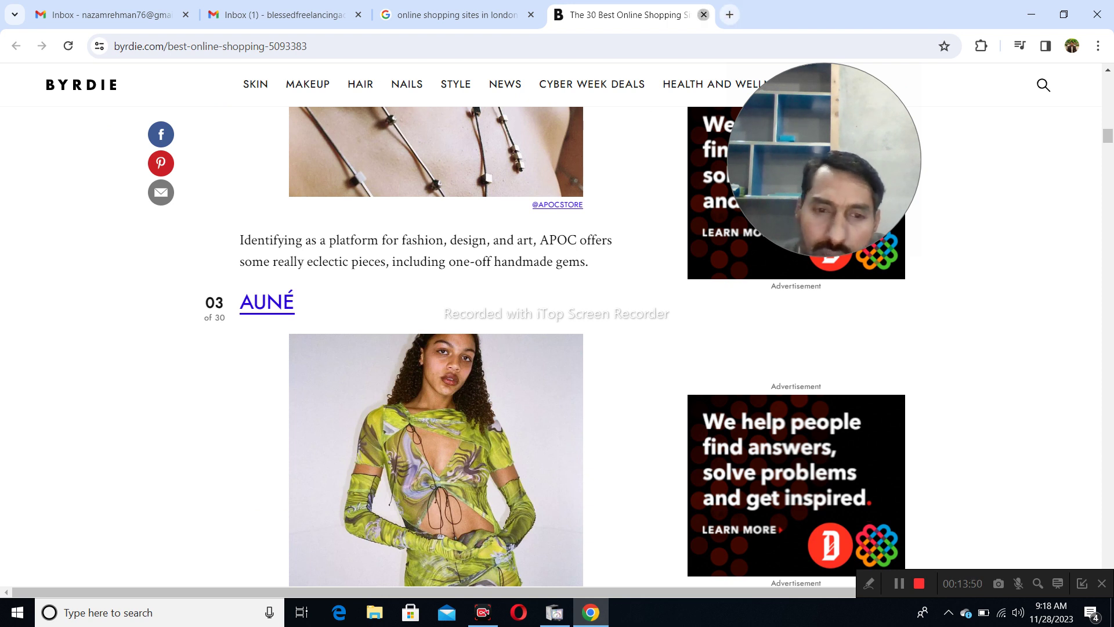
click(703, 14)
scroll(197, 244, down, 2)
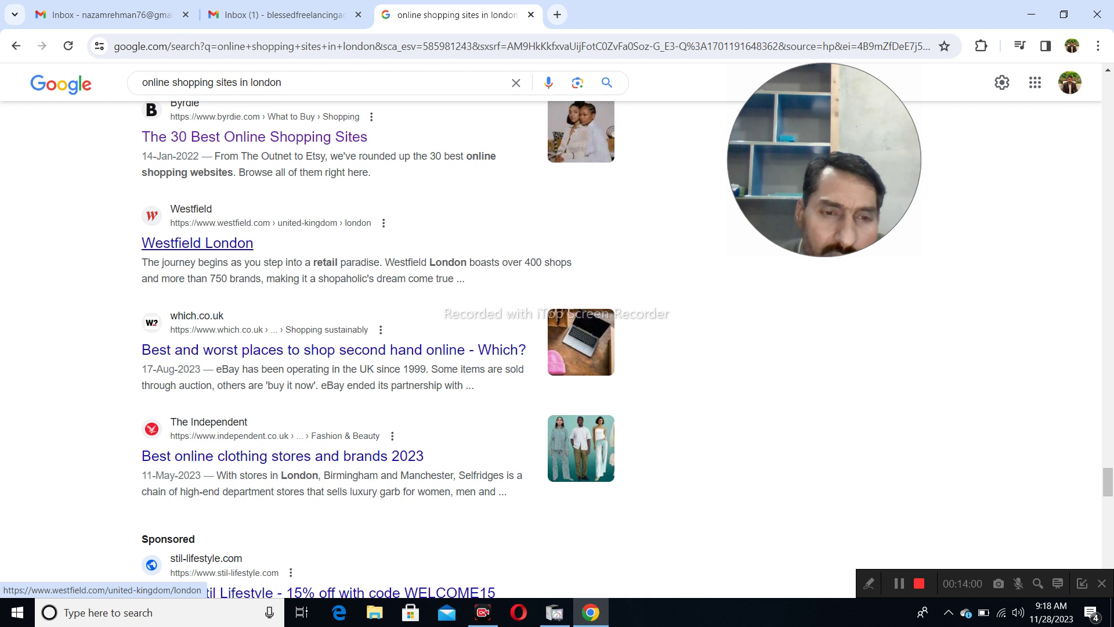
- Open Westfield London, Which?, Independent, Stil Lifestyle and Website Builder Expert results in new tabs
right_click(235, 244)
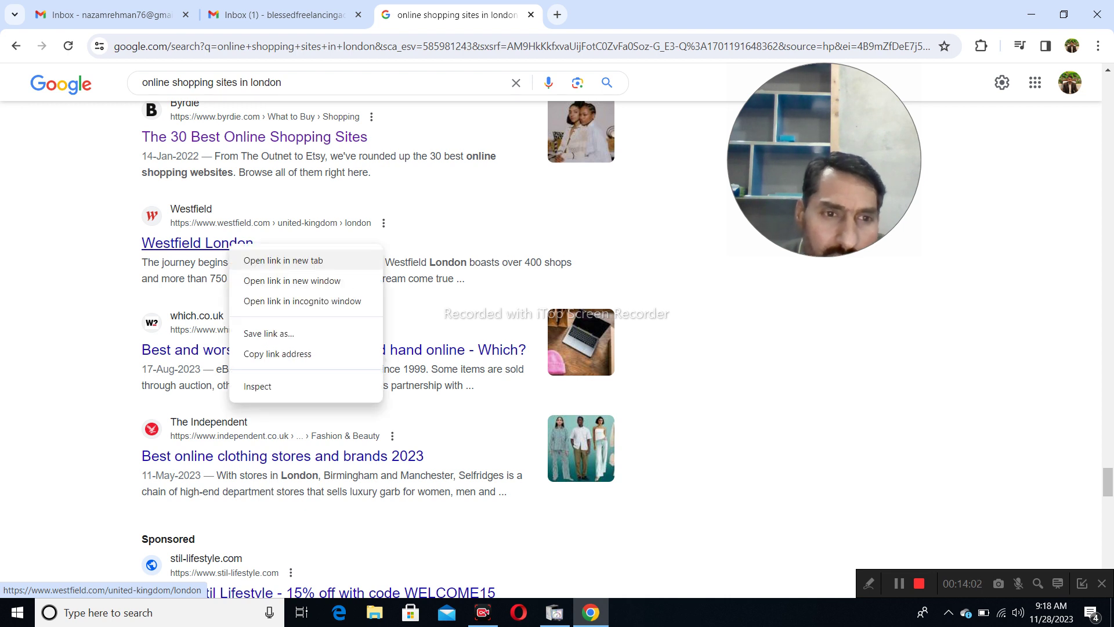
click(264, 257)
scroll(264, 256, down, 2)
right_click(266, 208)
click(281, 219)
scroll(282, 238, down, 1)
right_click(280, 238)
click(296, 245)
scroll(296, 232, down, 2)
right_click(297, 231)
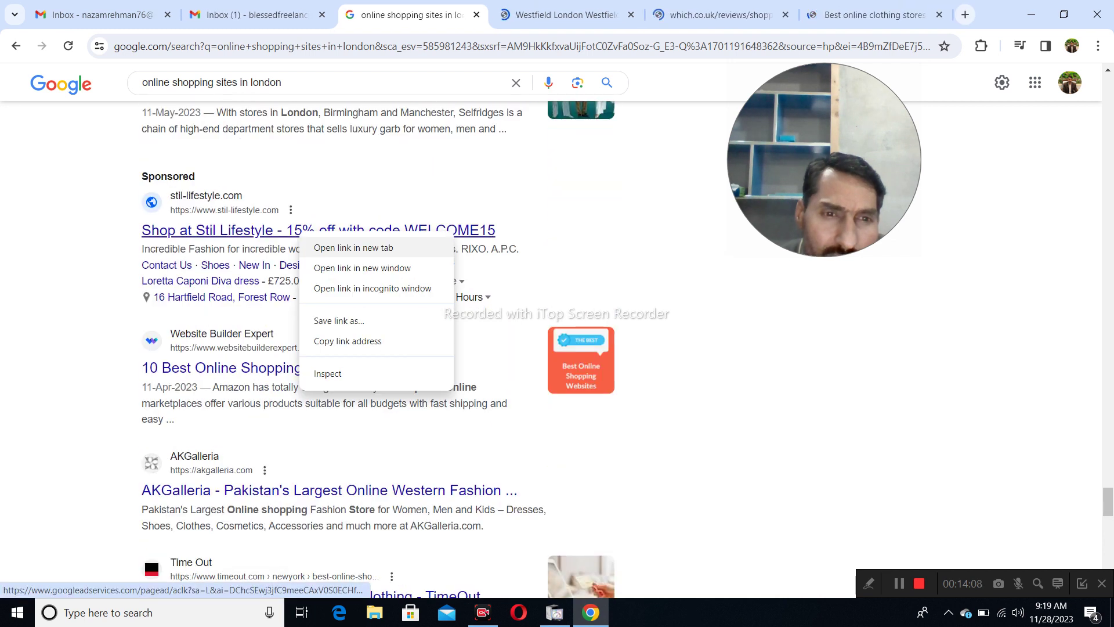
click(316, 246)
scroll(317, 246, down, 2)
right_click(311, 223)
click(348, 238)
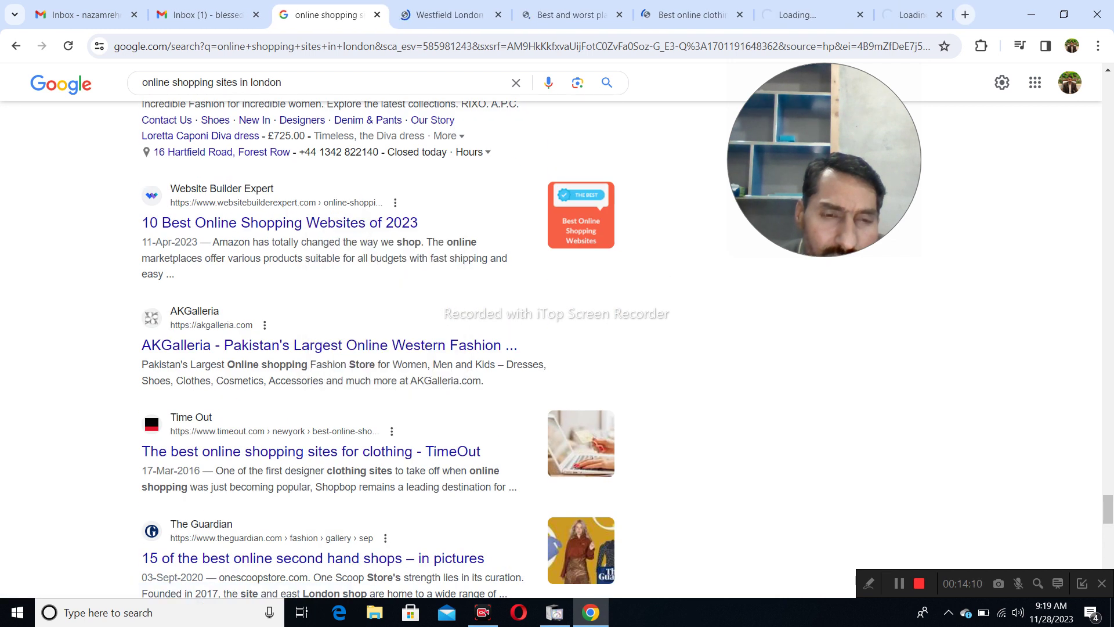
- Open AKGalleria, Time Out, Guardian, Statista and Town & Country results in new tabs
scroll(348, 238, down, 2)
right_click(324, 207)
click(377, 219)
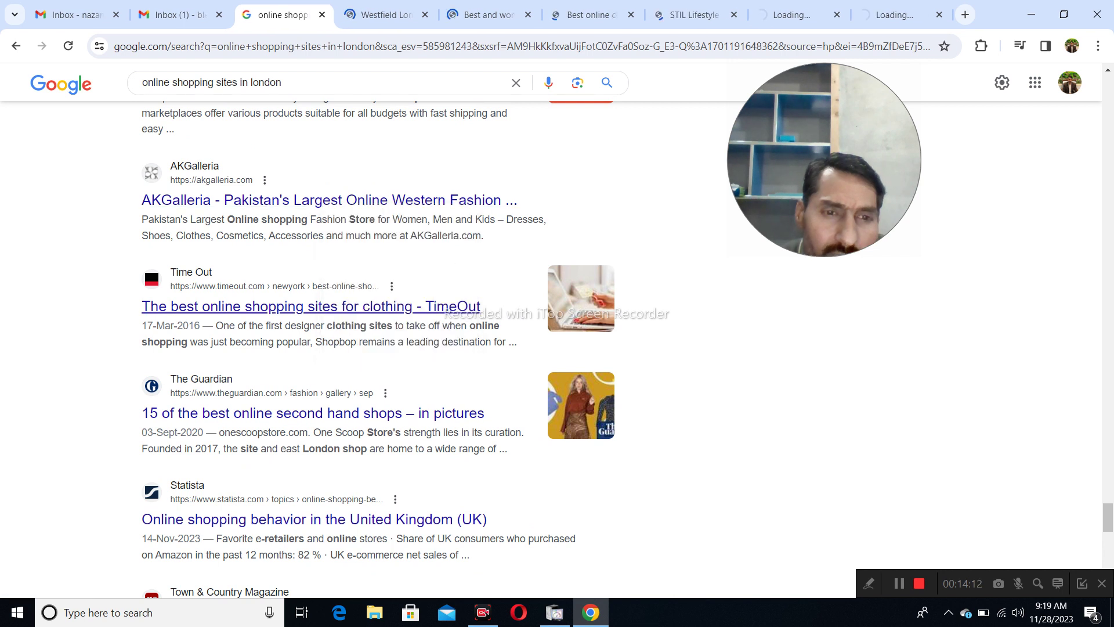
right_click(330, 306)
click(372, 320)
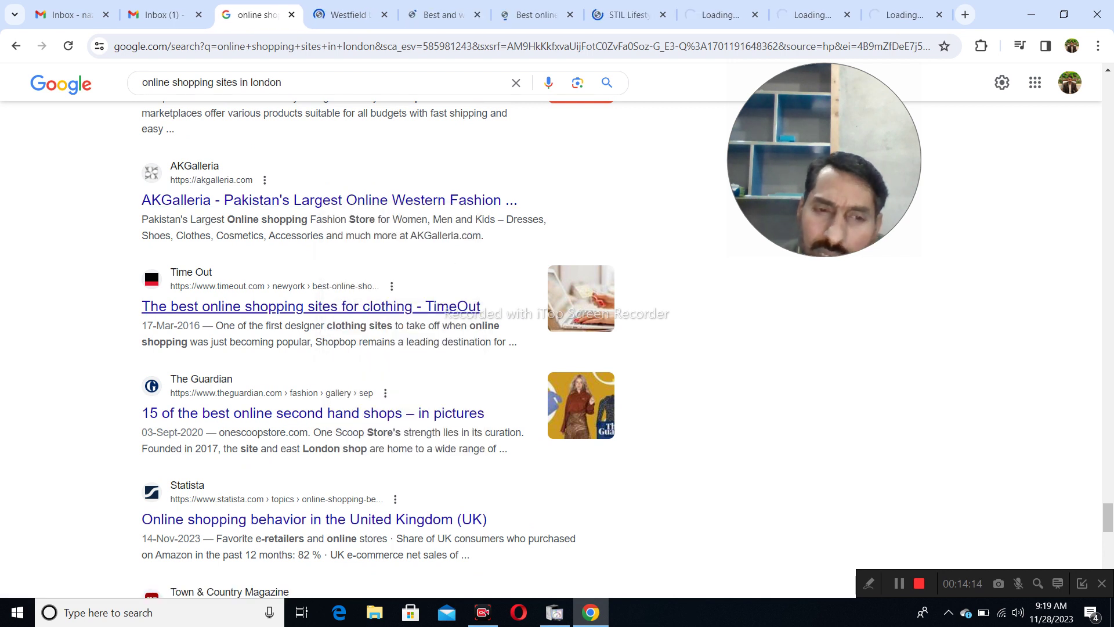
scroll(371, 320, down, 2)
right_click(366, 268)
click(384, 277)
scroll(383, 277, down, 2)
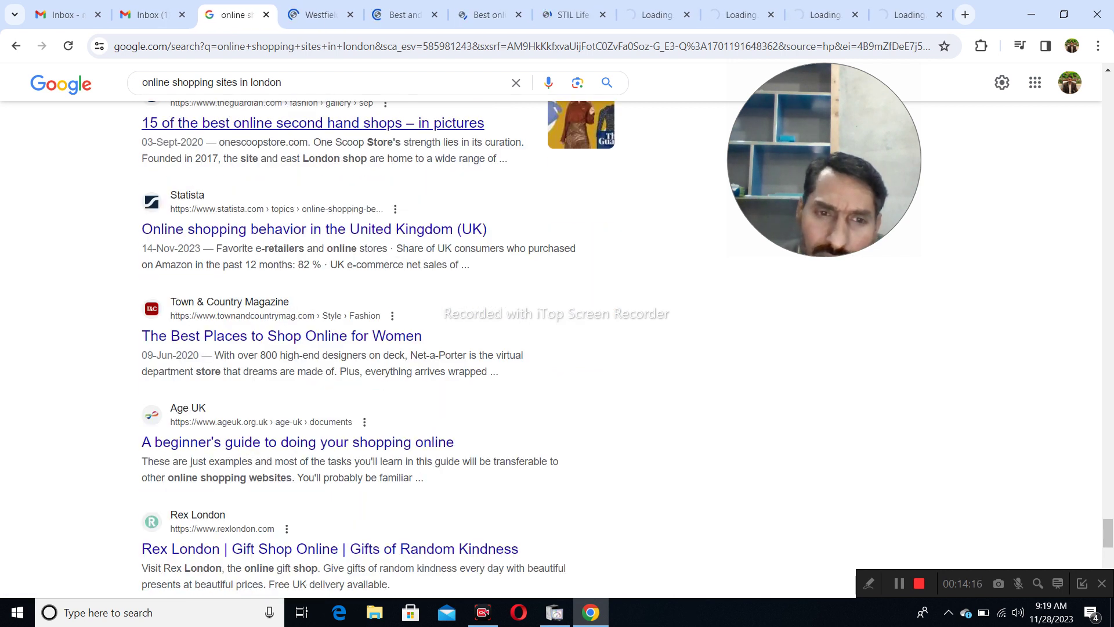
right_click(376, 229)
click(386, 237)
scroll(371, 232, down, 2)
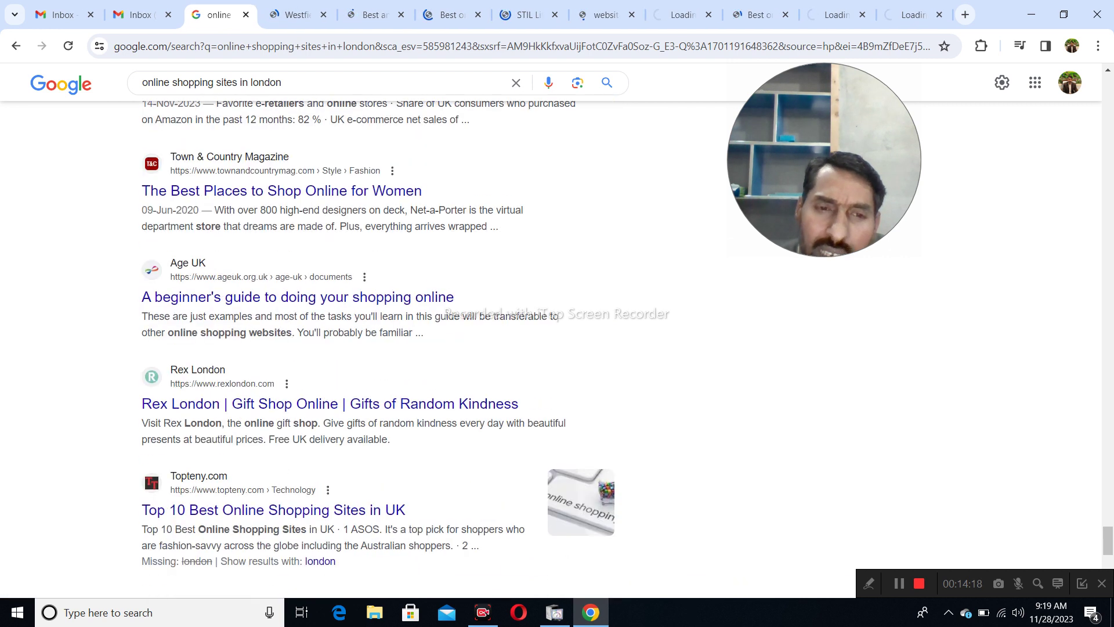
right_click(356, 191)
click(410, 201)
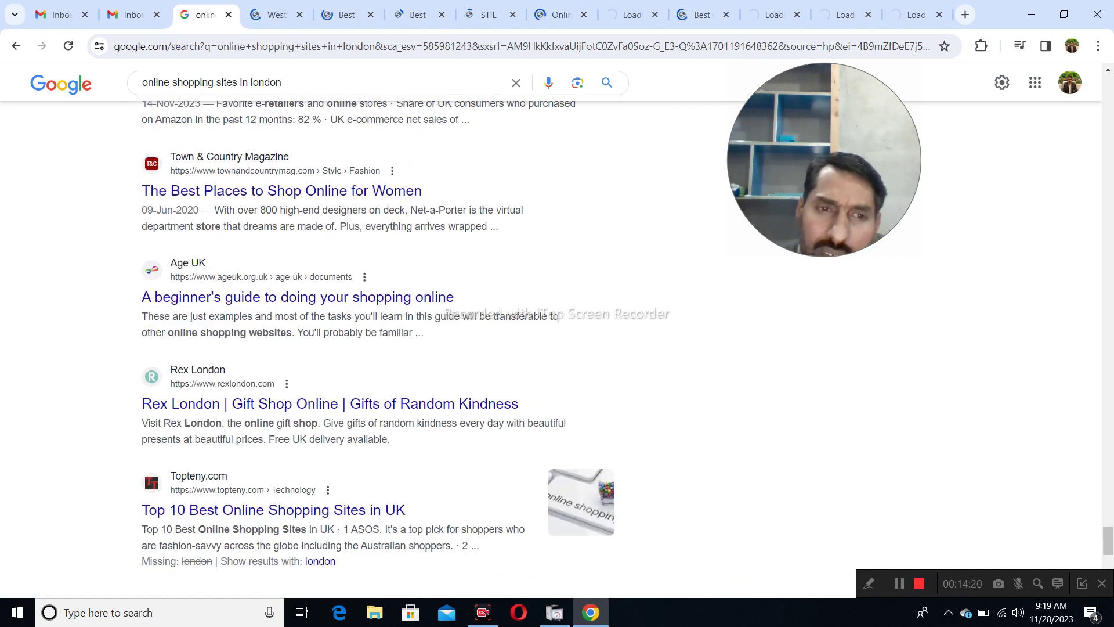
- Open the Age UK, Rex London, Topteny and Digby Litten results in new tabs
right_click(382, 296)
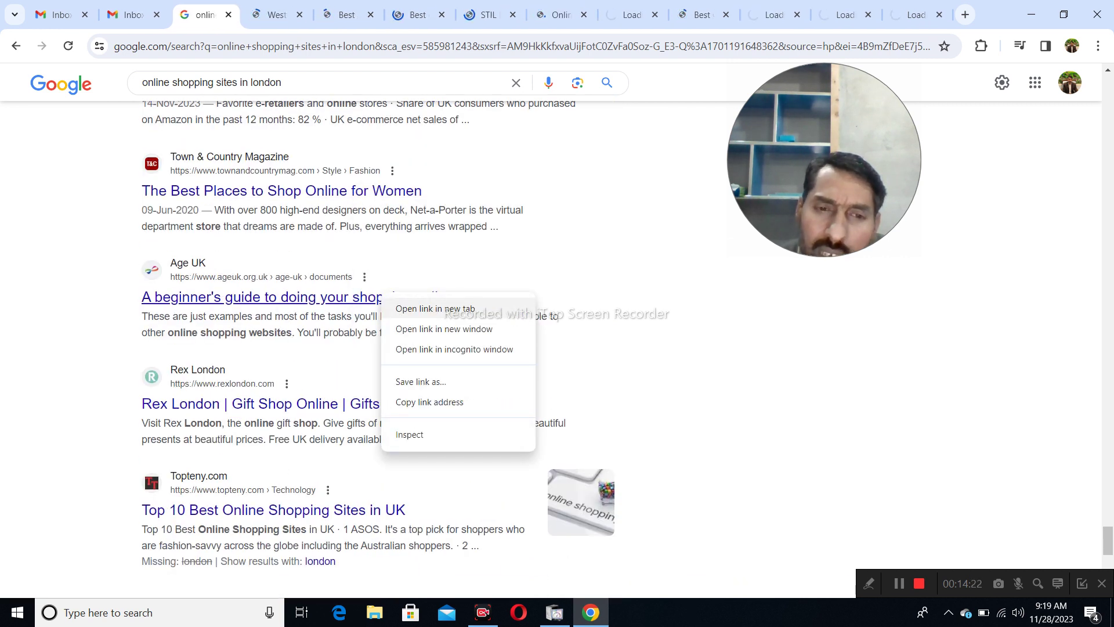
click(401, 308)
scroll(398, 259, down, 2)
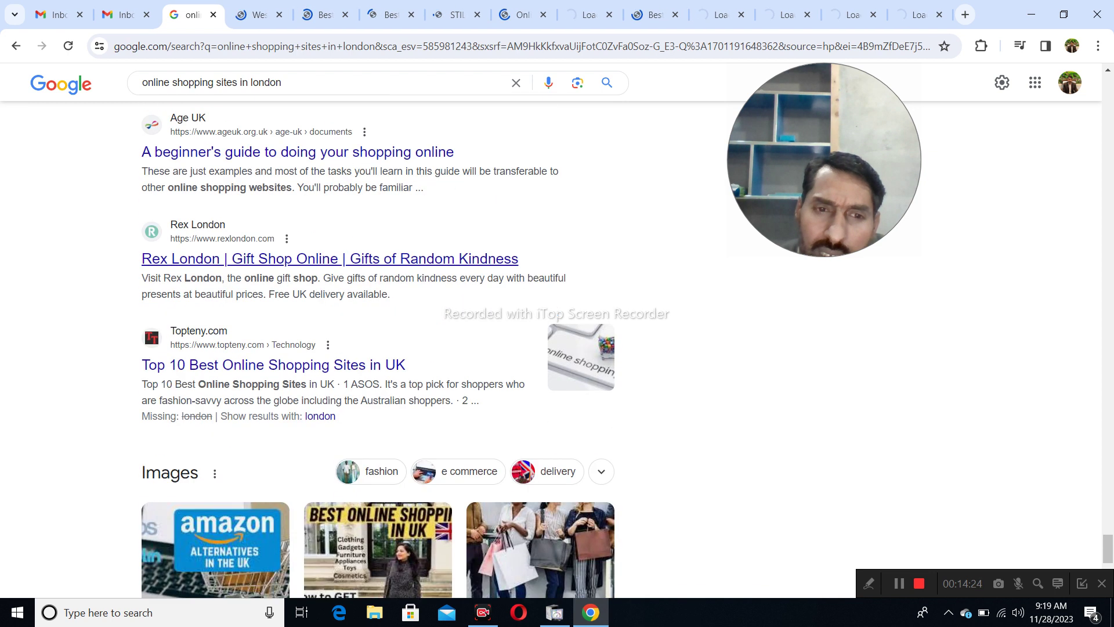
right_click(398, 259)
click(407, 273)
scroll(401, 267, down, 2)
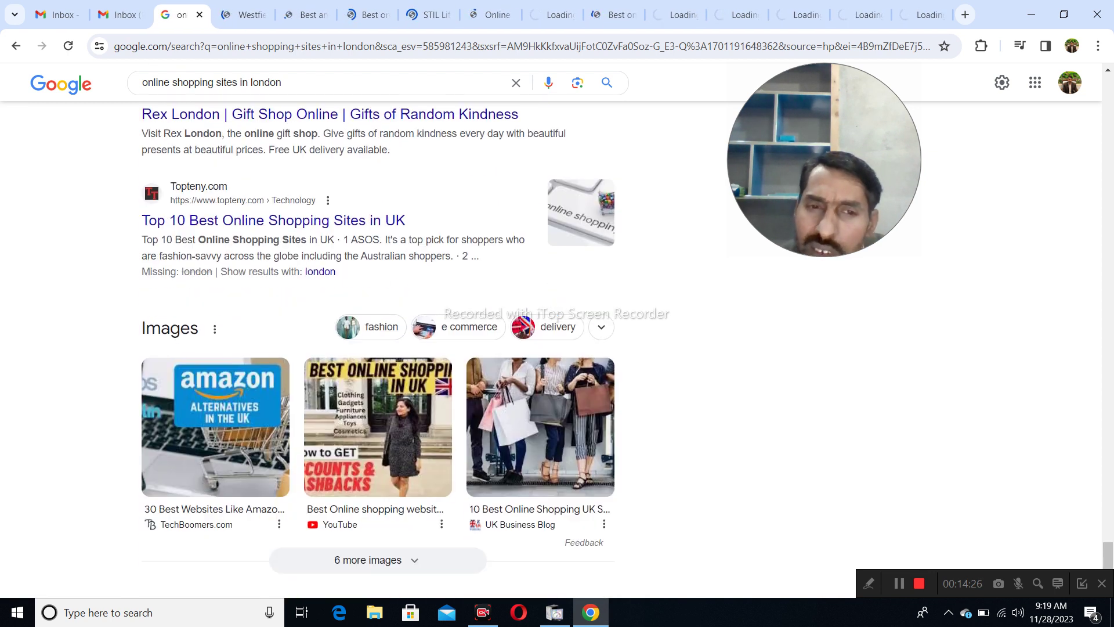
right_click(366, 221)
click(406, 242)
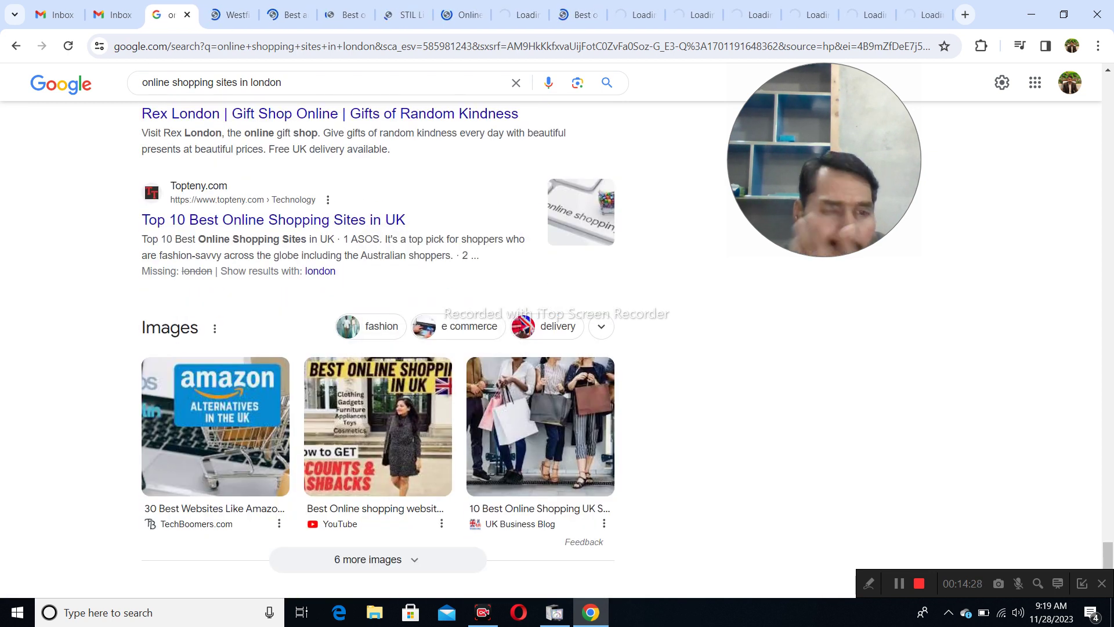
scroll(377, 348, down, 5)
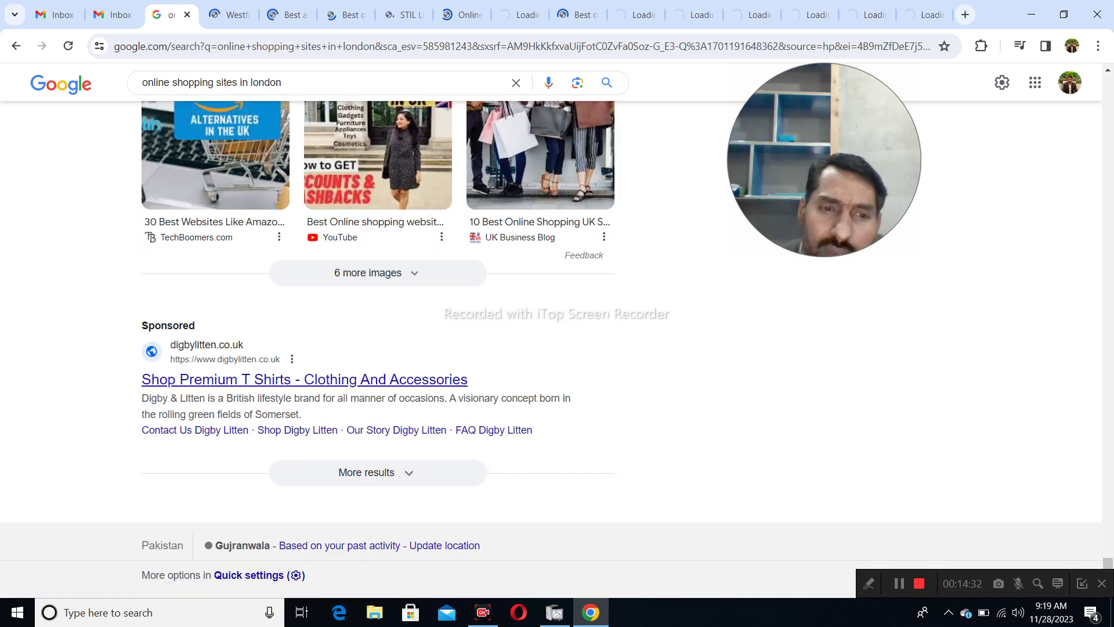
right_click(338, 379)
click(392, 393)
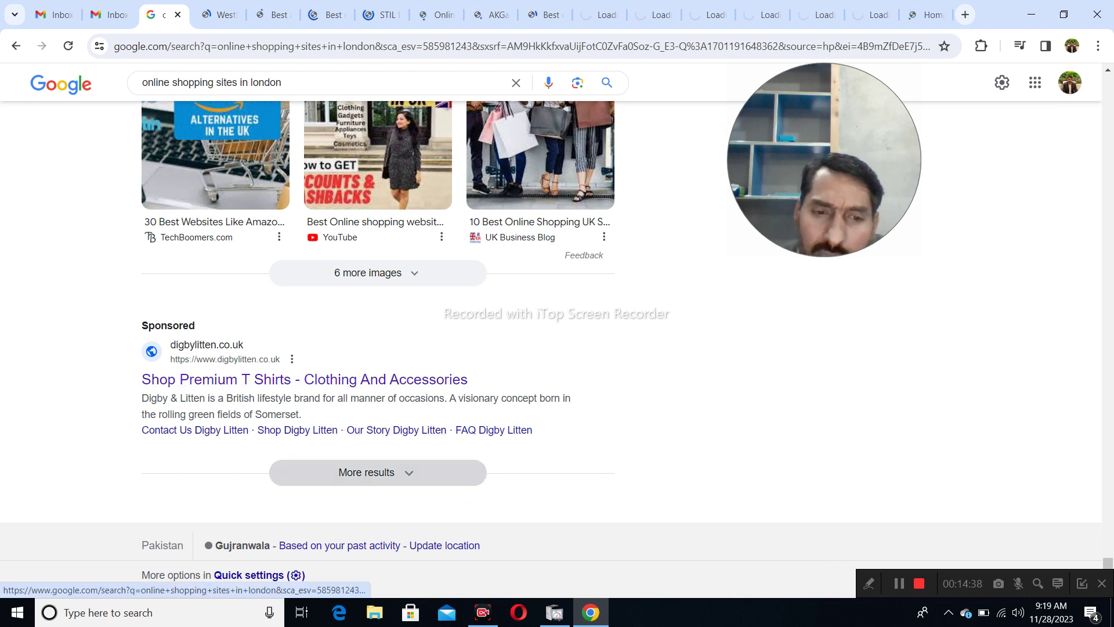
- Load more results and open Coslo Wholesale, Frobolous, Pegtooth Clothing and Wikipedia in new tabs
click(366, 472)
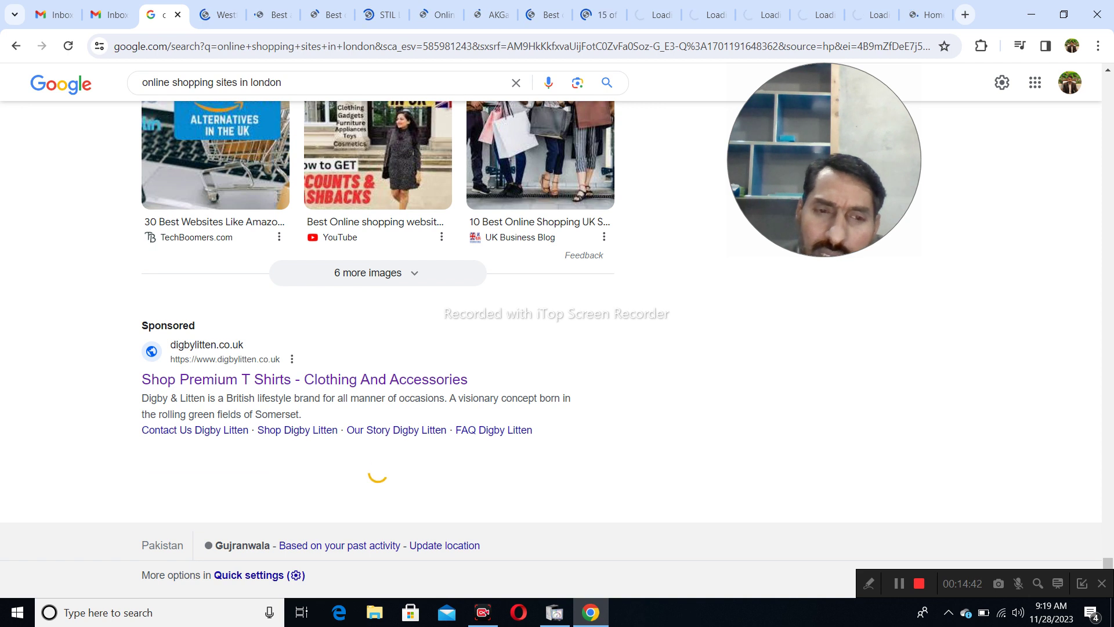
scroll(444, 378, down, 2)
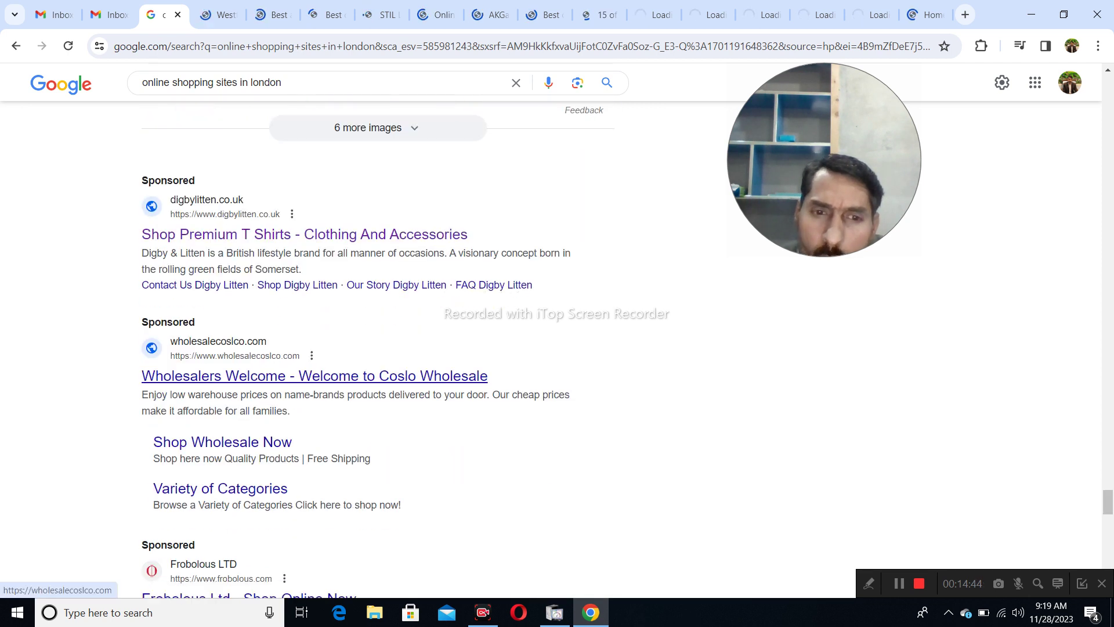
right_click(445, 376)
click(499, 391)
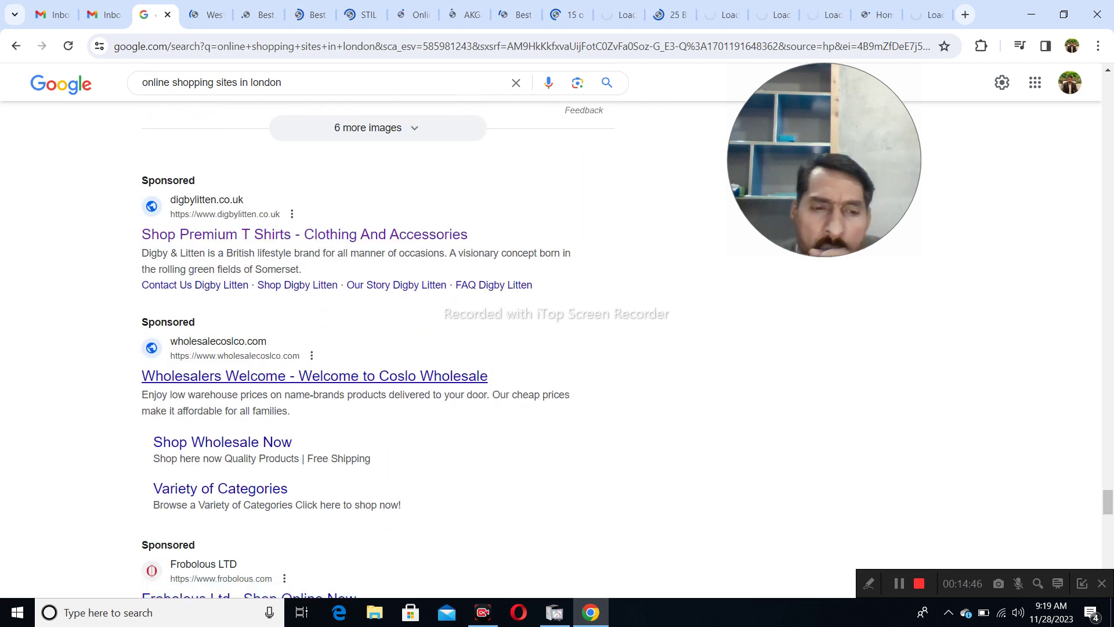
scroll(500, 391, down, 1)
scroll(349, 348, down, 4)
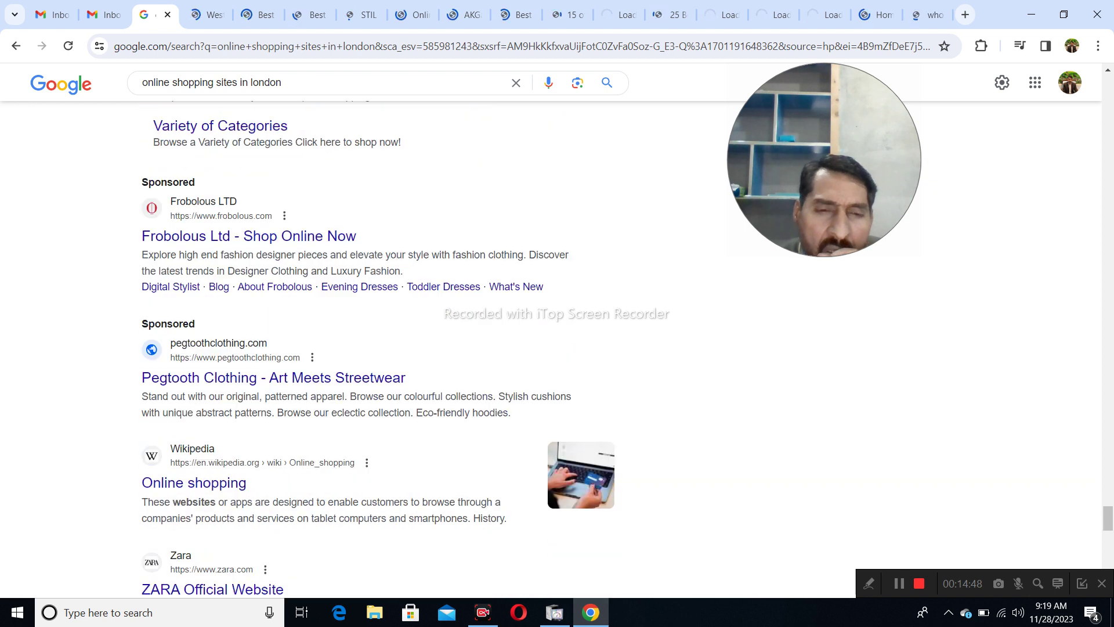
right_click(337, 238)
click(378, 253)
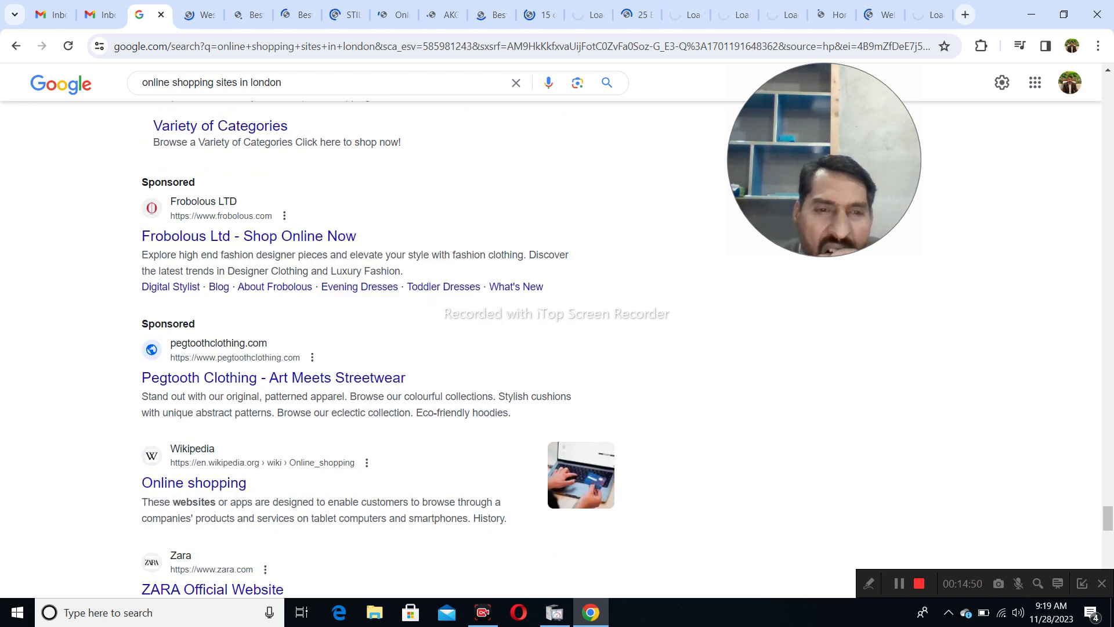
scroll(348, 236, down, 2)
right_click(351, 238)
click(377, 253)
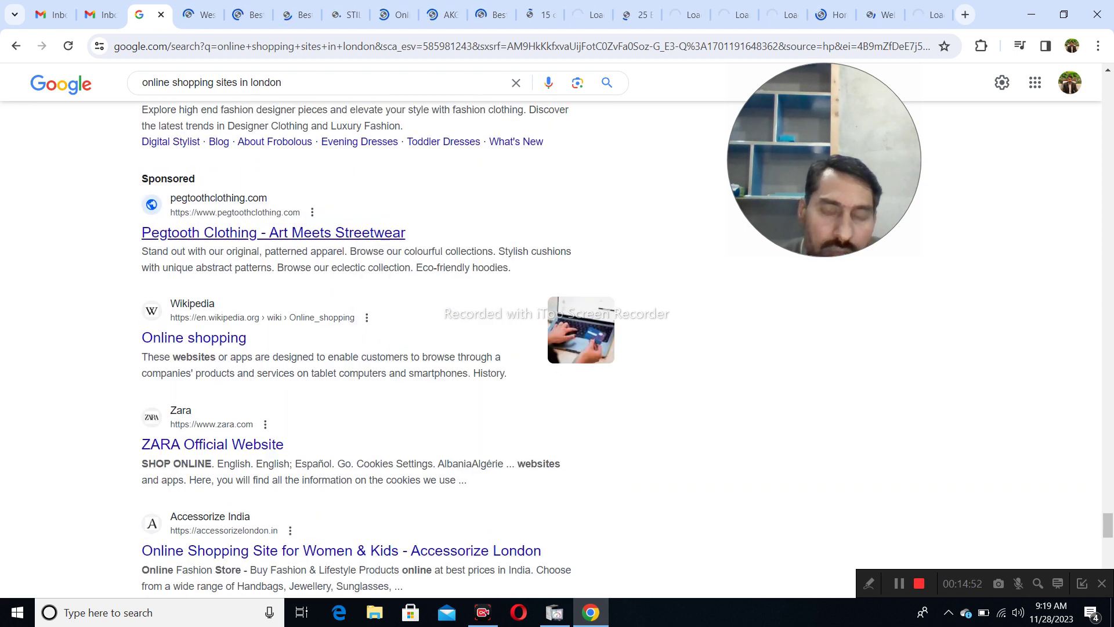
scroll(378, 254, down, 1)
right_click(232, 271)
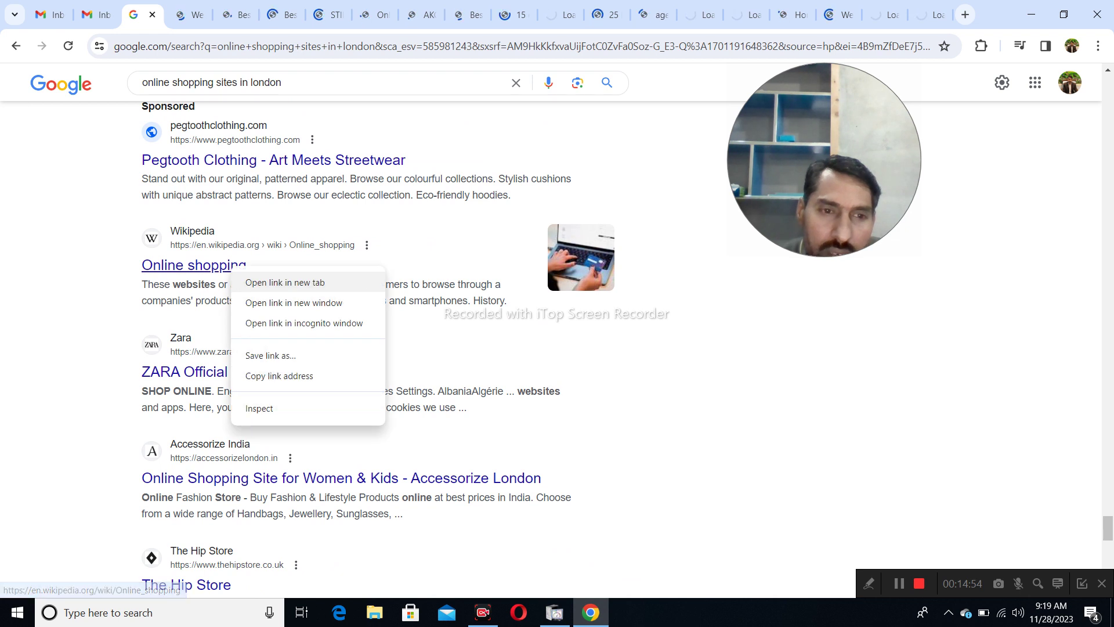
click(272, 281)
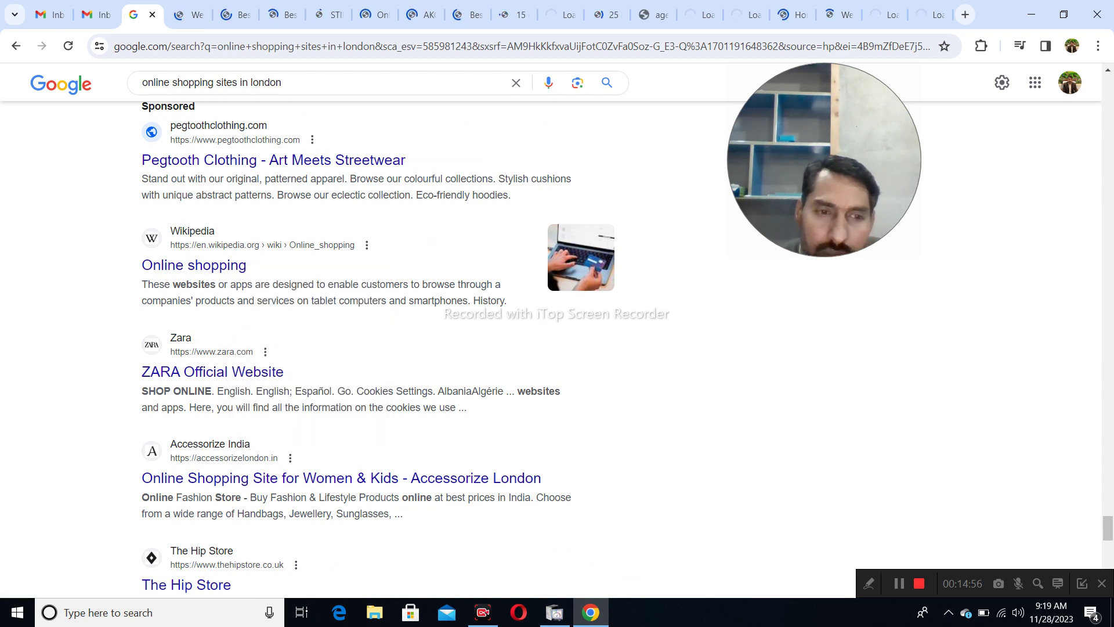
- Open Accessorize London and The Hip Store in new tabs, then view Westfield London
scroll(342, 333, down, 2)
right_click(319, 333)
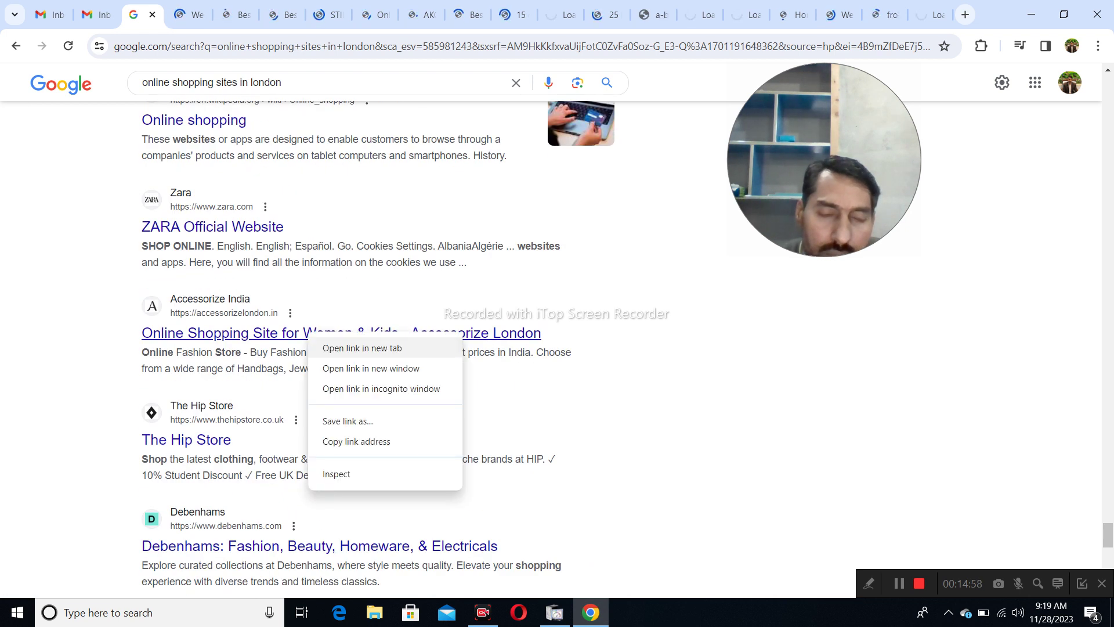
click(357, 348)
scroll(357, 348, down, 2)
right_click(215, 297)
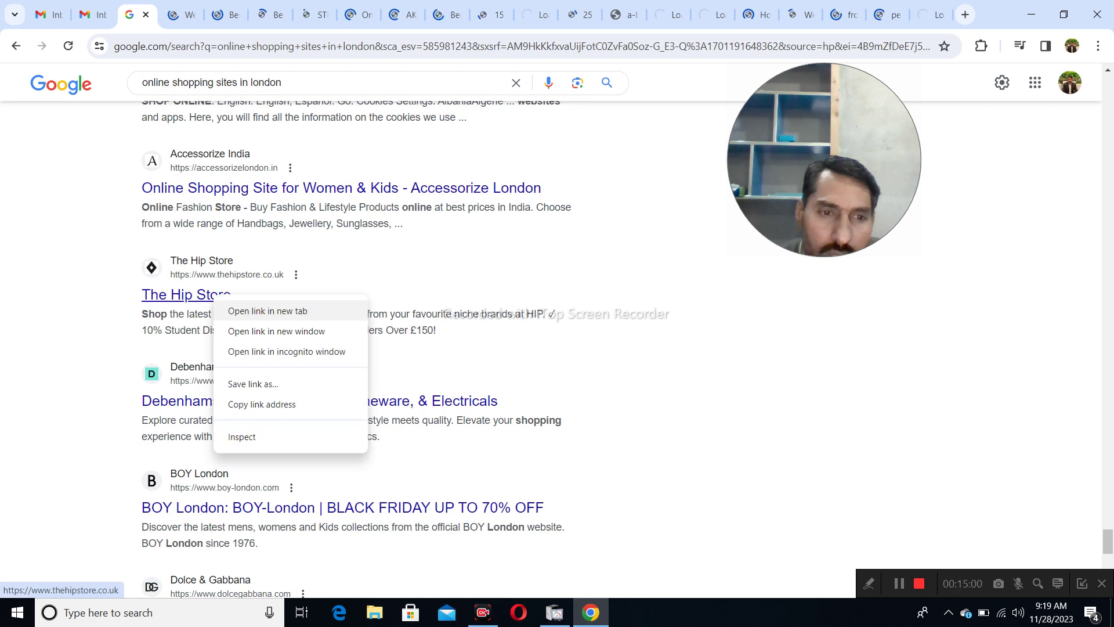
click(244, 311)
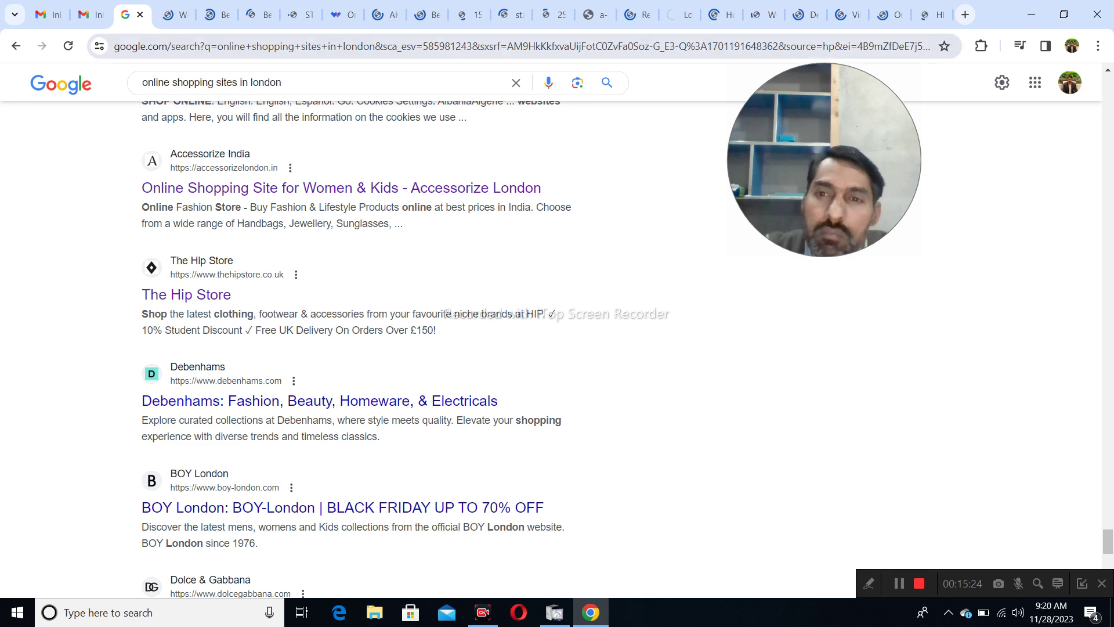
click(175, 15)
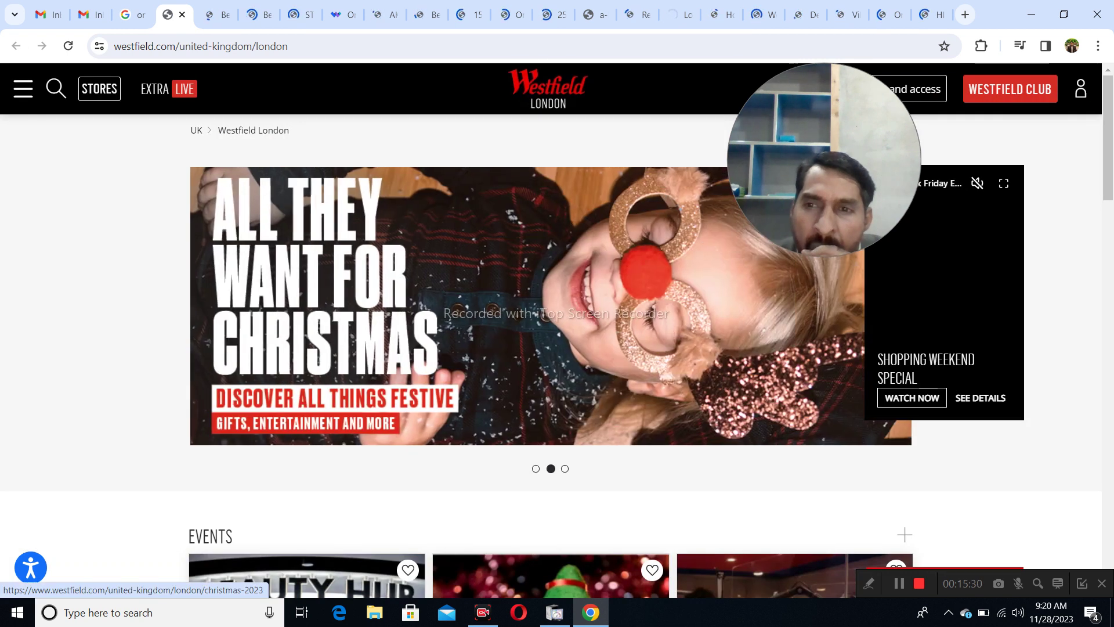
- Scroll Westfield London's site to the footer and select its contact phone number
drag(824, 128, 58, 252)
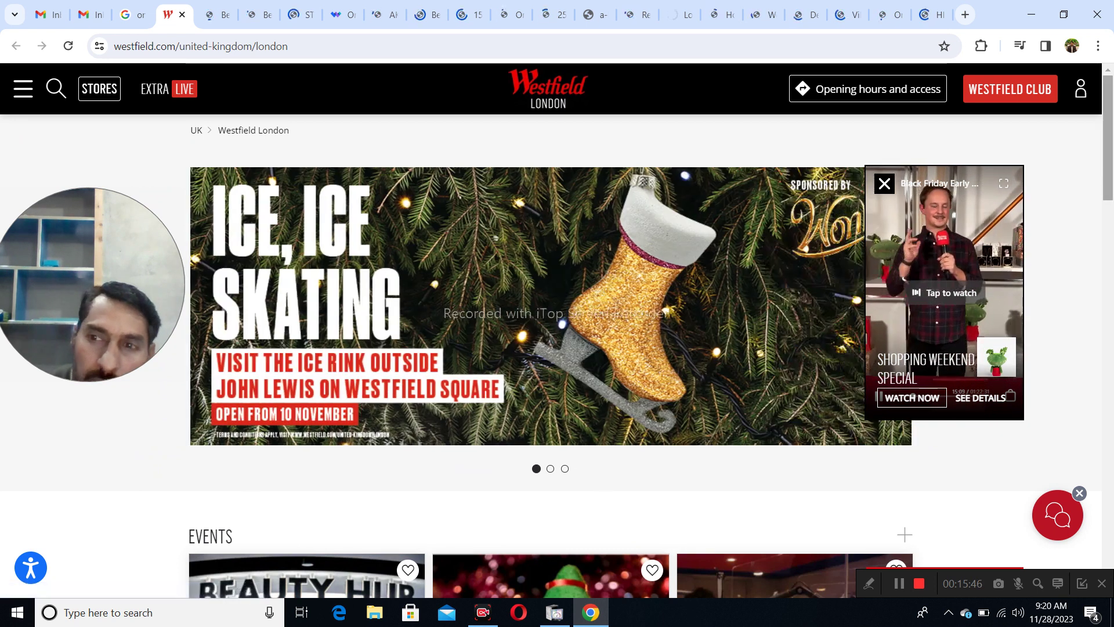
scroll(551, 348, down, 10)
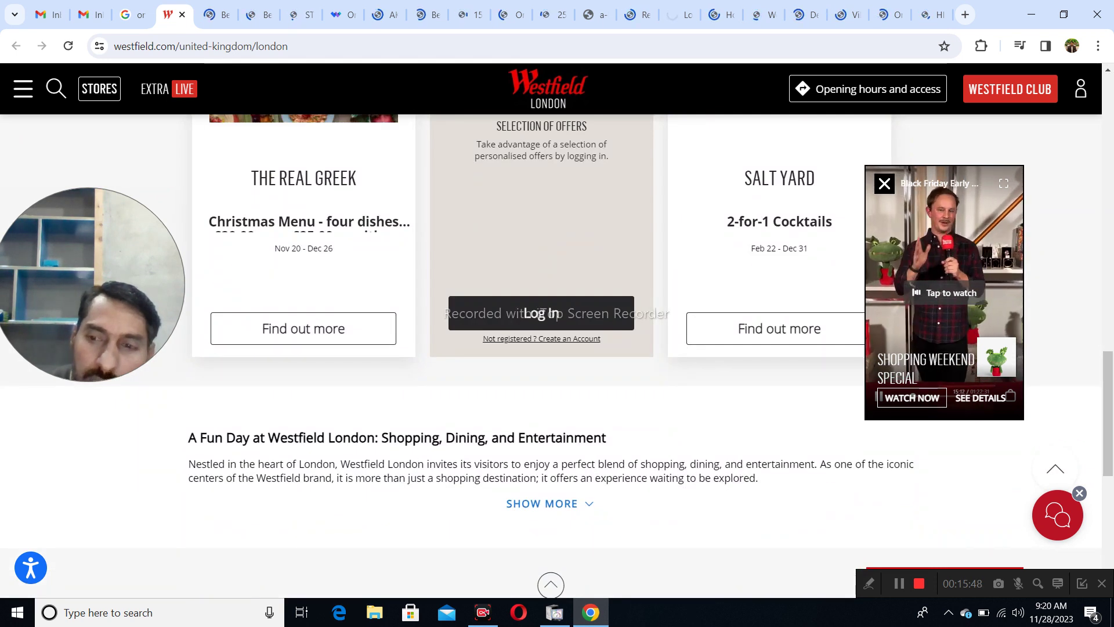
scroll(551, 349, down, 6)
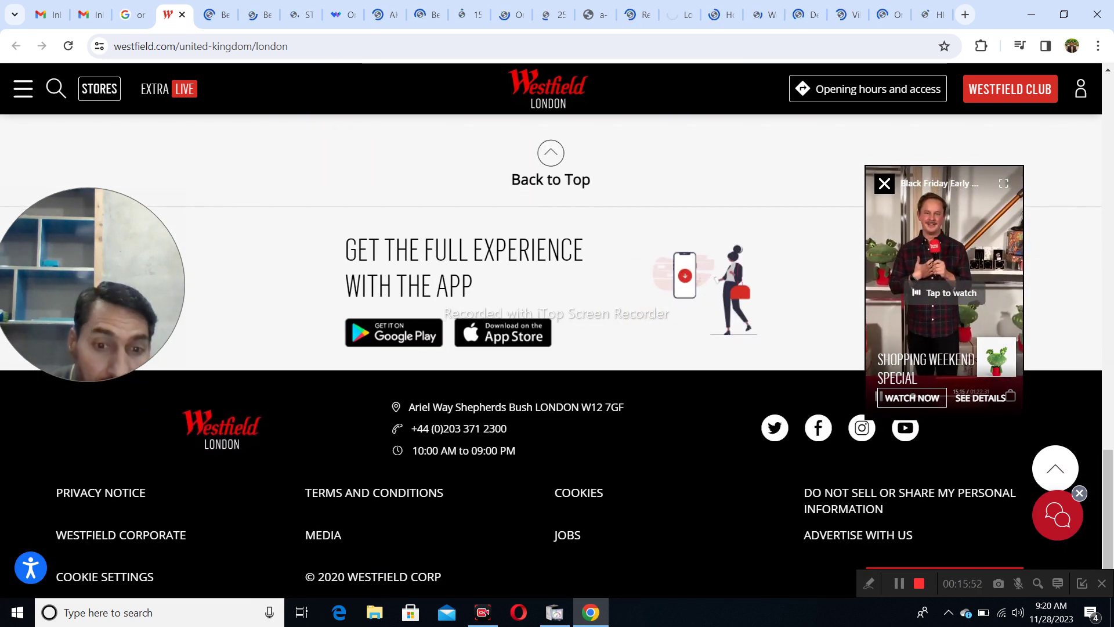
drag(508, 428, 411, 428)
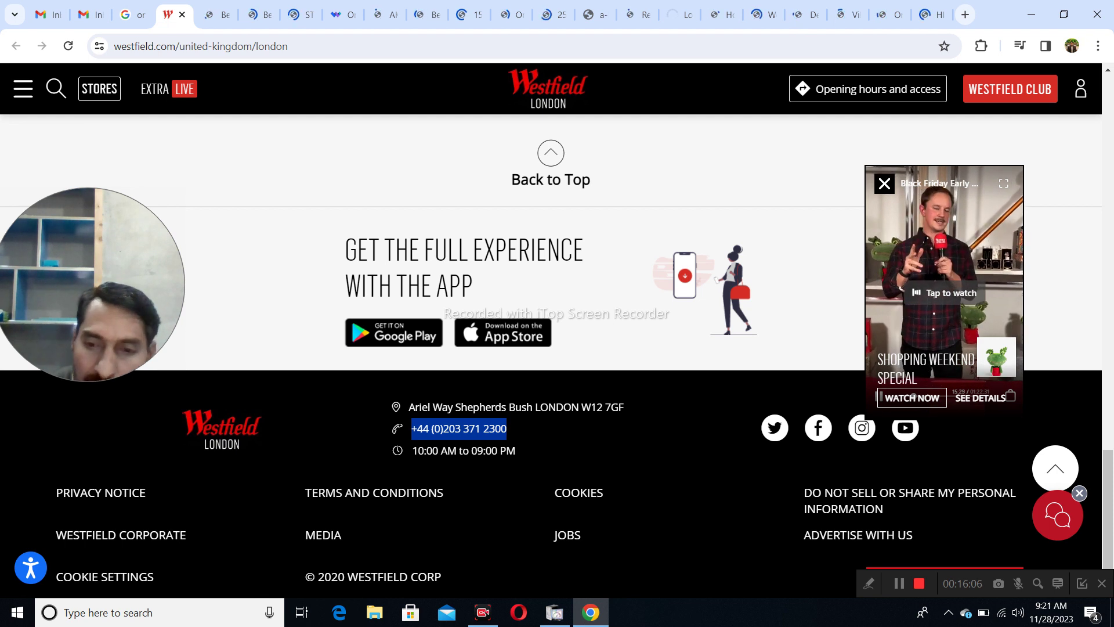
scroll(567, 483, down, 1)
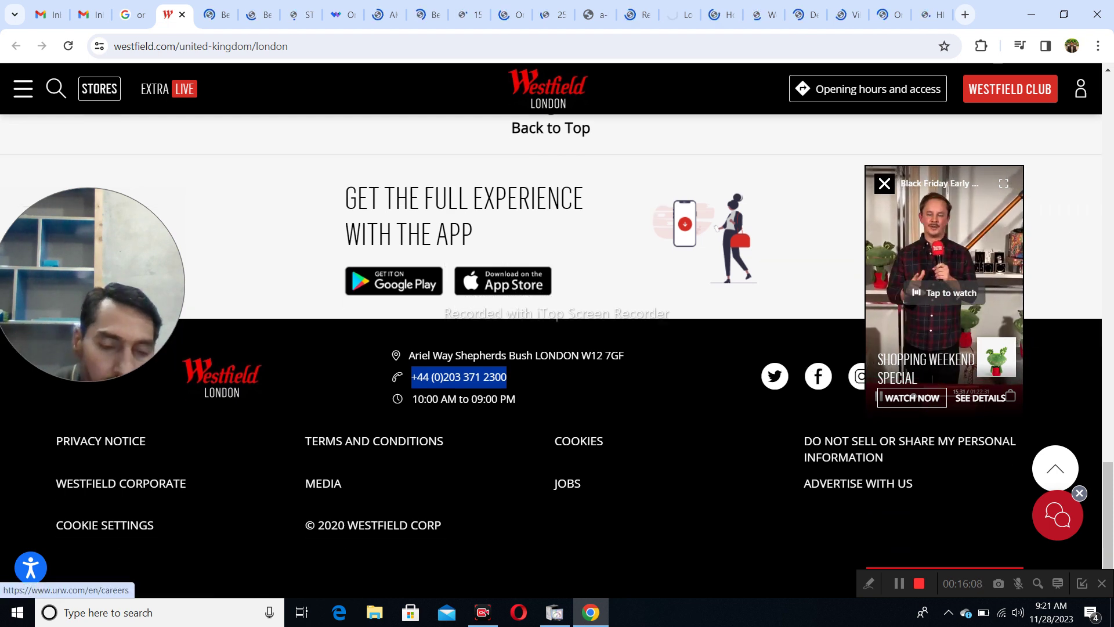
scroll(567, 484, up, 1)
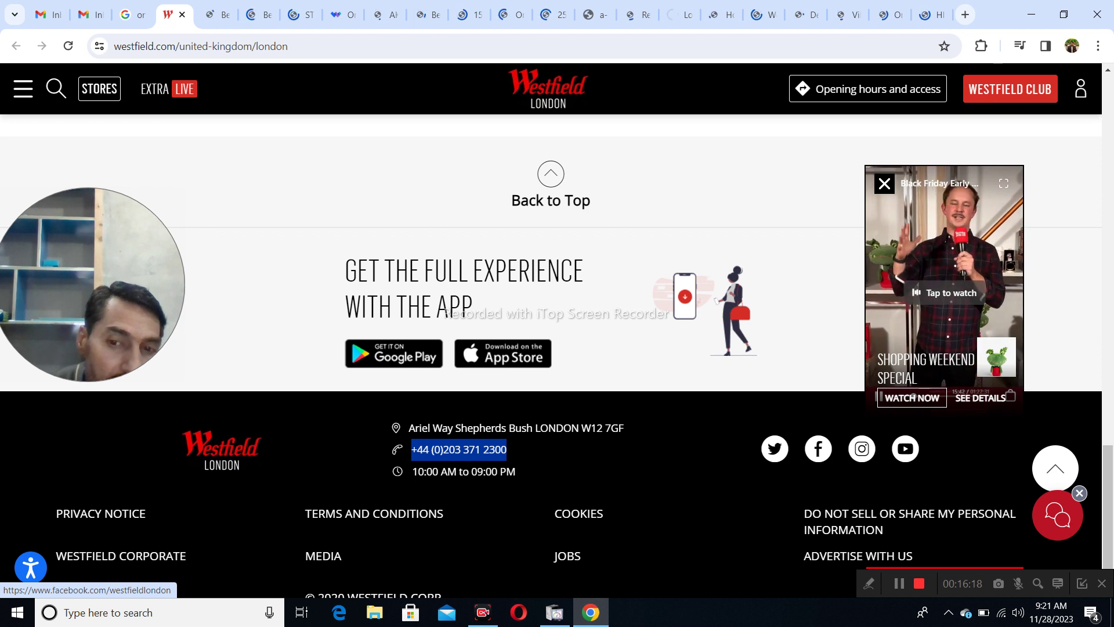
- Copy the contact e-mail from Westfield's Facebook page, then close the Facebook and Westfield tabs
click(818, 448)
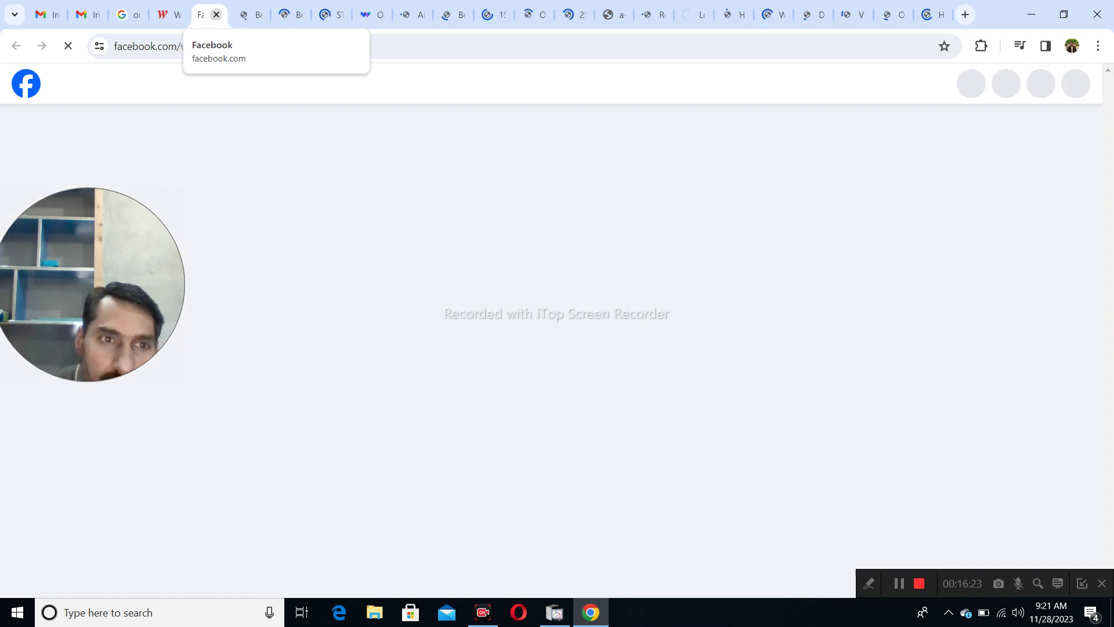
click(216, 14)
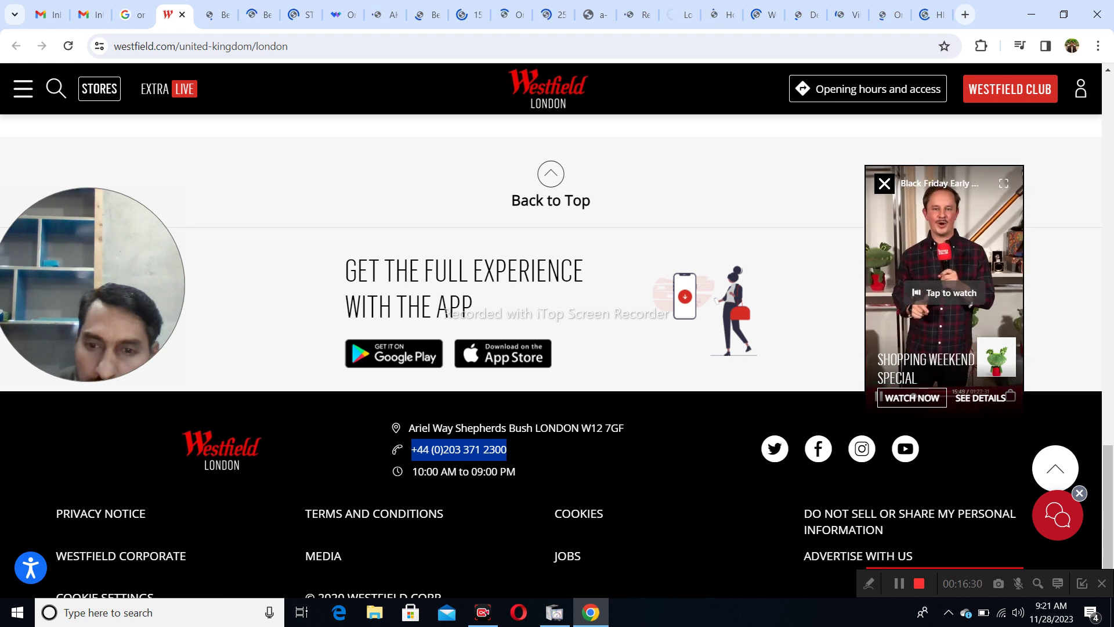
click(818, 449)
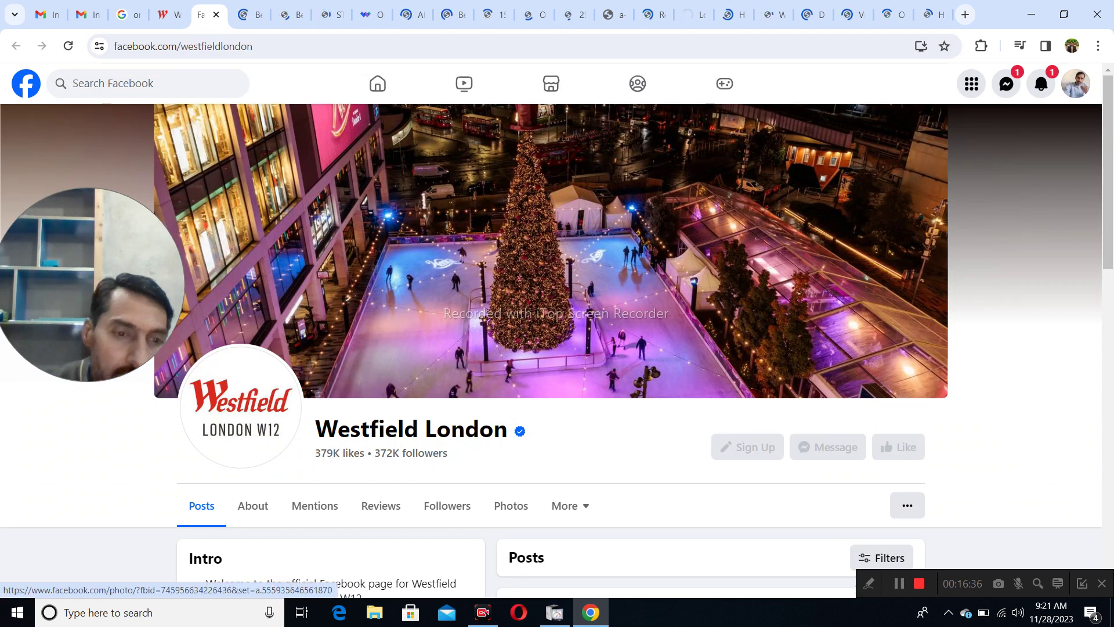
scroll(557, 348, down, 3)
scroll(557, 348, down, 1)
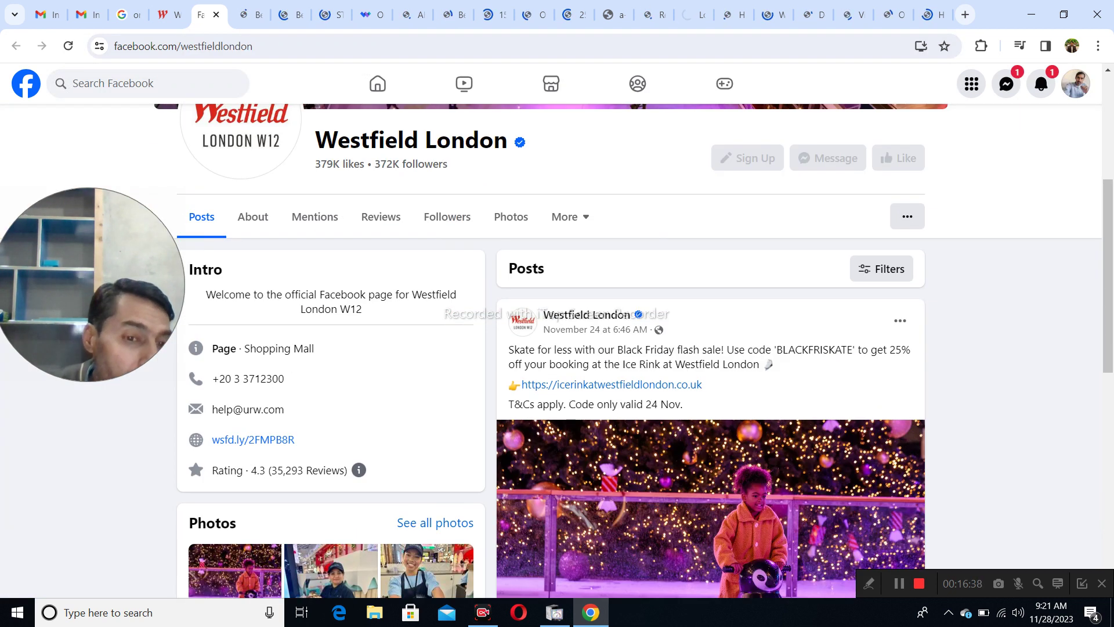
drag(284, 410, 211, 409)
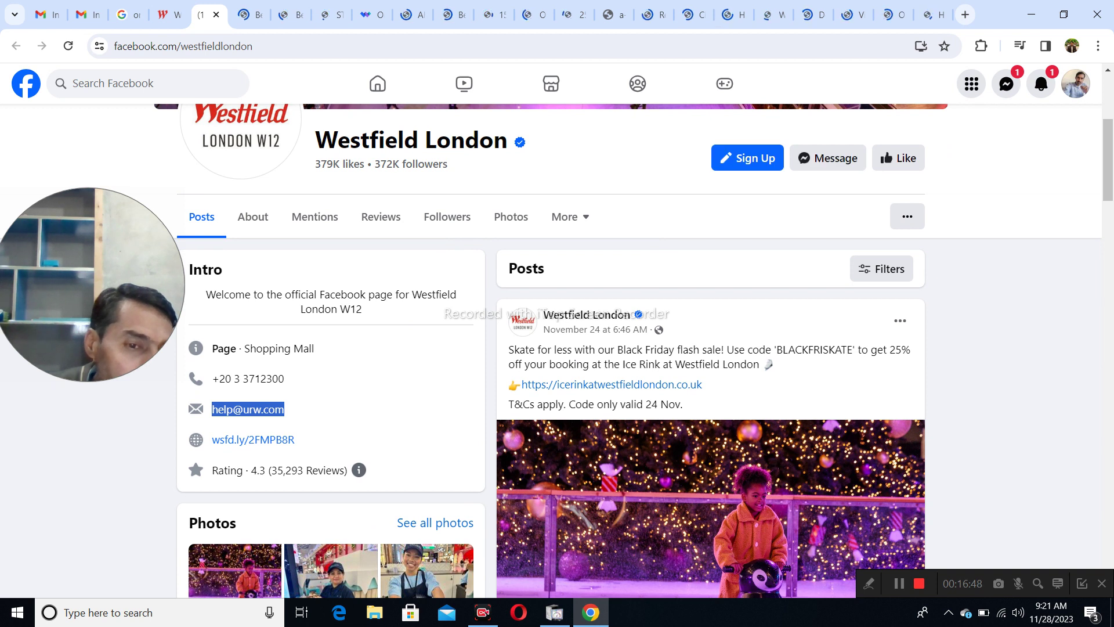
right_click(247, 410)
click(273, 425)
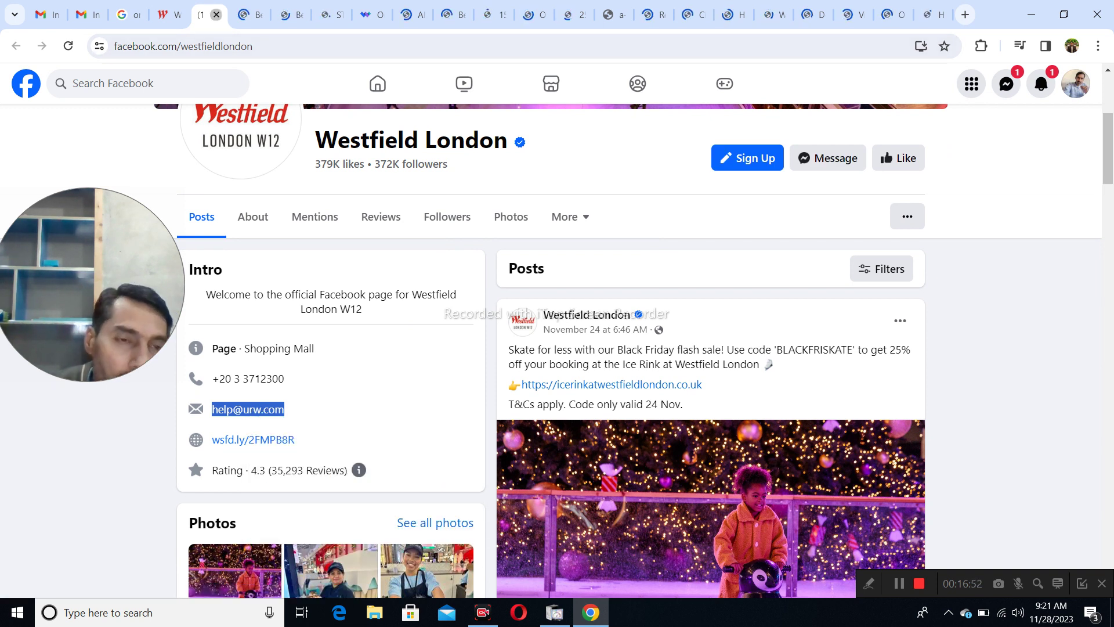
key(ctrl+w)
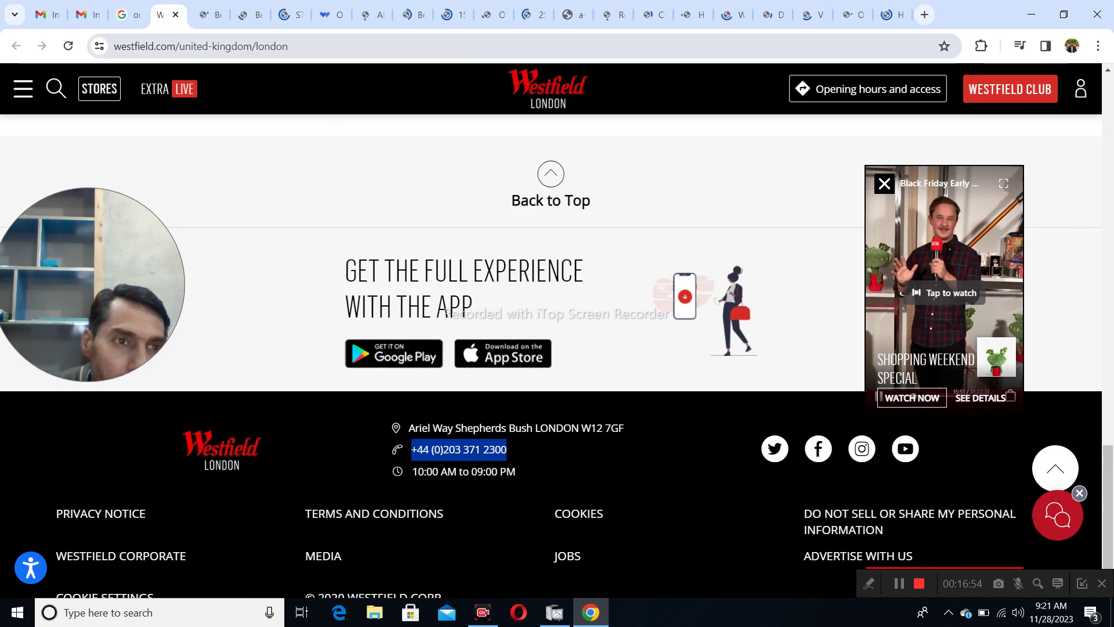
key(ctrl+w)
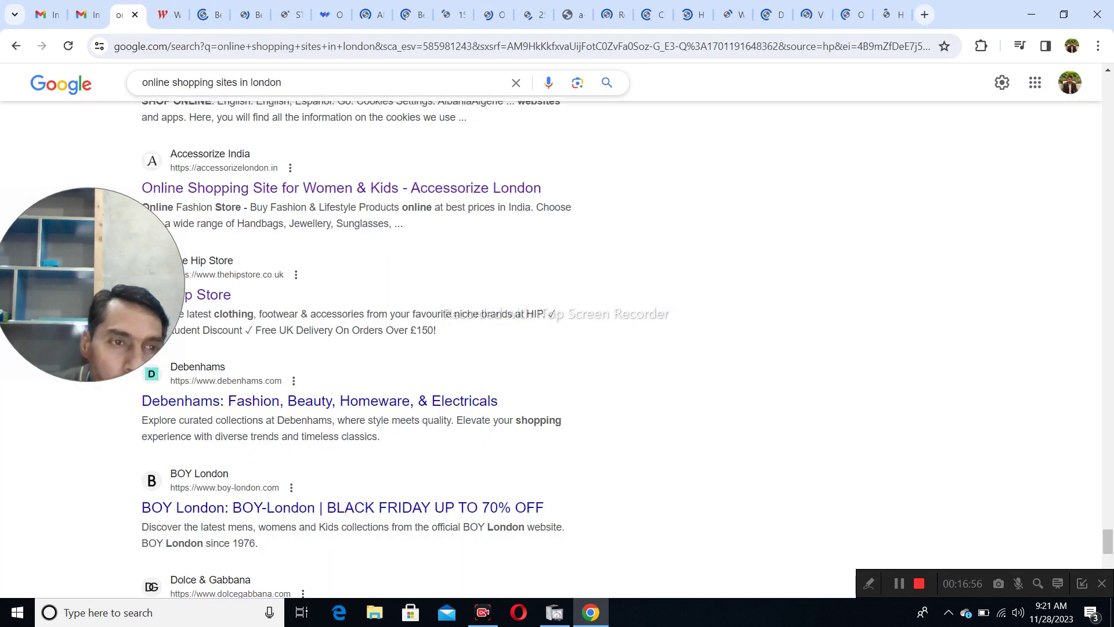
- Move the top thank-you conversation in the Gmail inbox to Trash
key(ctrl+shift+Tab)
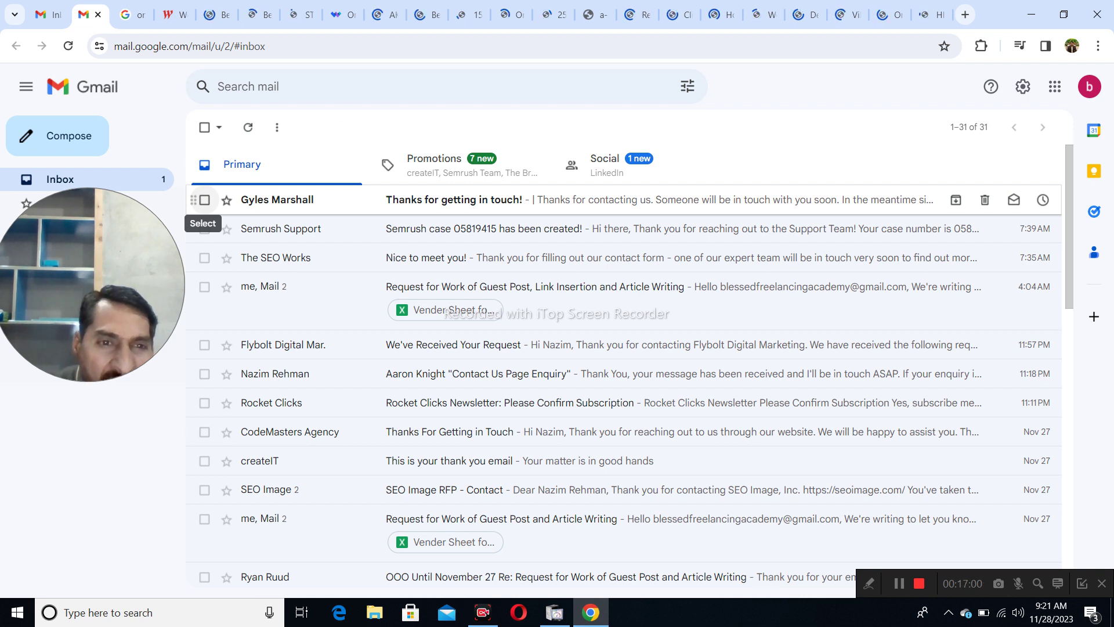
click(204, 199)
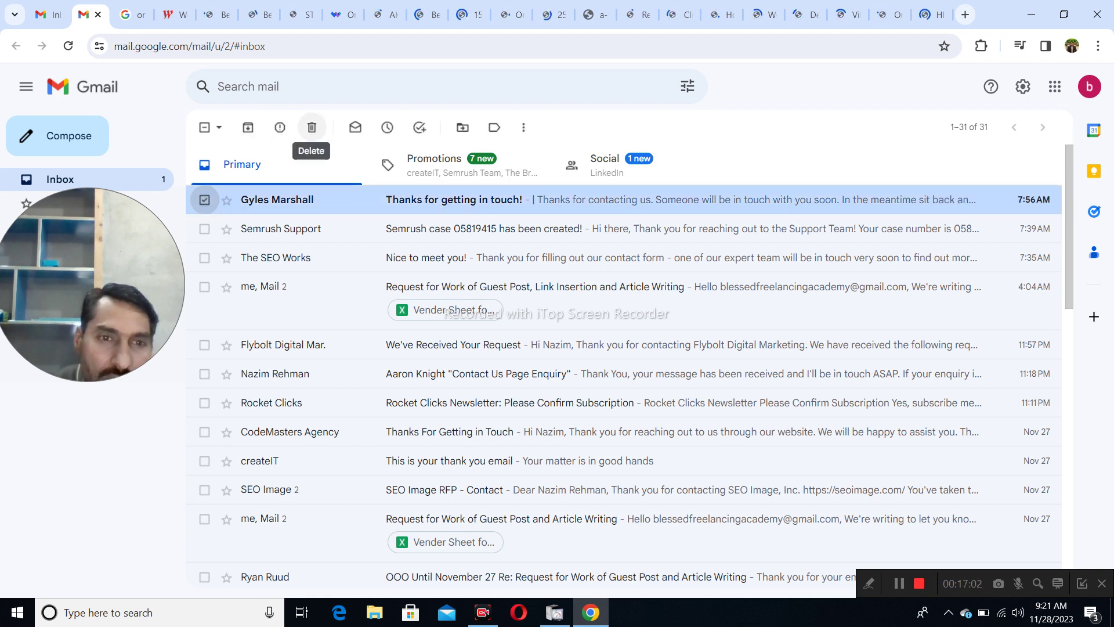
click(312, 127)
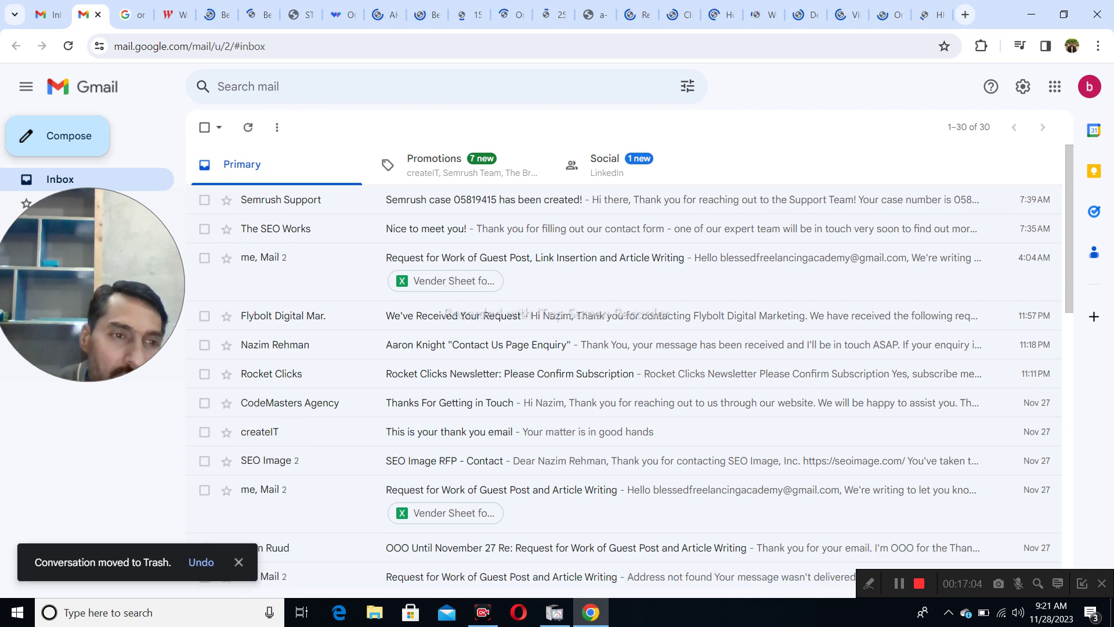
- Compose to Westfield's contact with subject 'Request for Work of Guest Post, Link Insertion and Article Writing'
click(57, 135)
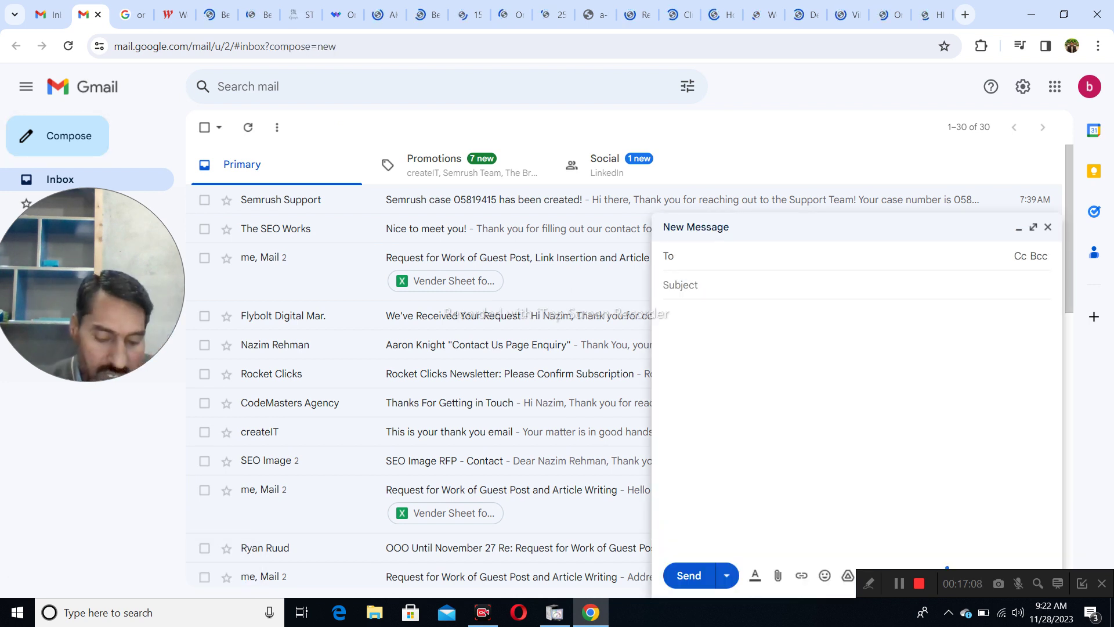
key(ctrl+v)
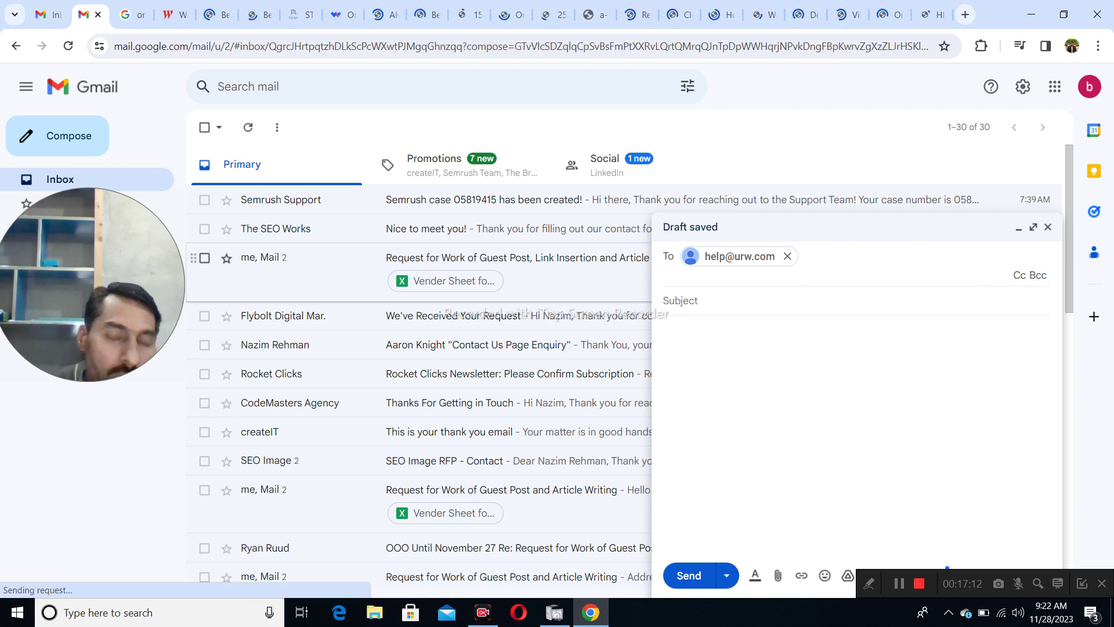
click(517, 258)
drag(238, 169, 442, 169)
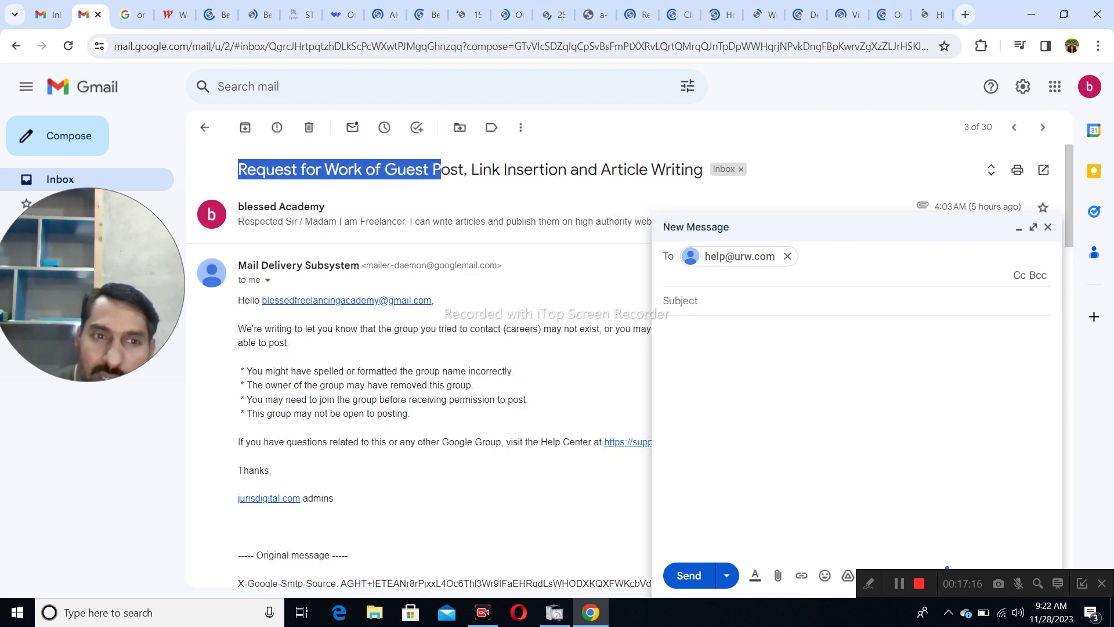
drag(238, 168, 703, 169)
key(ctrl+c)
right_click(638, 169)
click(662, 180)
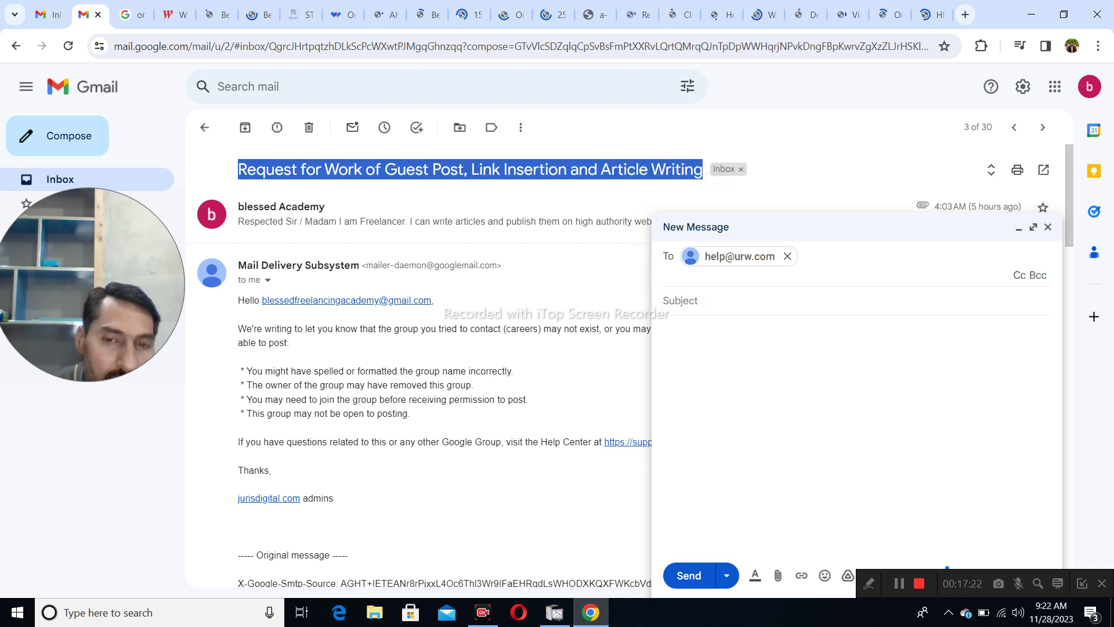
click(685, 300)
key(ctrl+v)
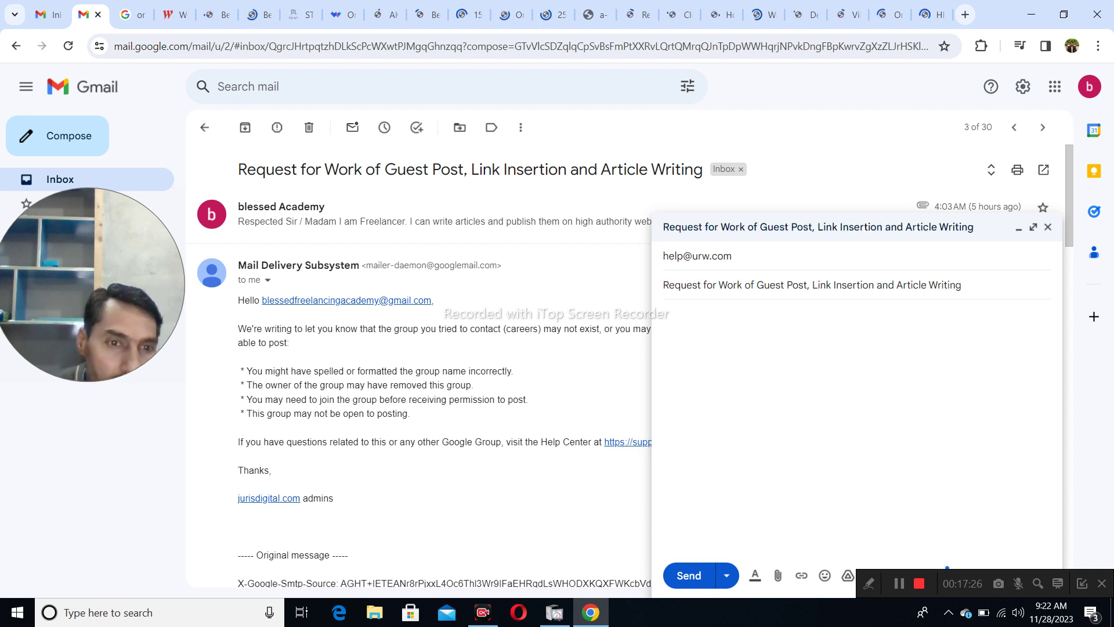
- Copy the earlier request's body text into the new message
mouse_move(324, 503)
mouse_down()
mouse_move(238, 446)
mouse_move(238, 247)
mouse_up()
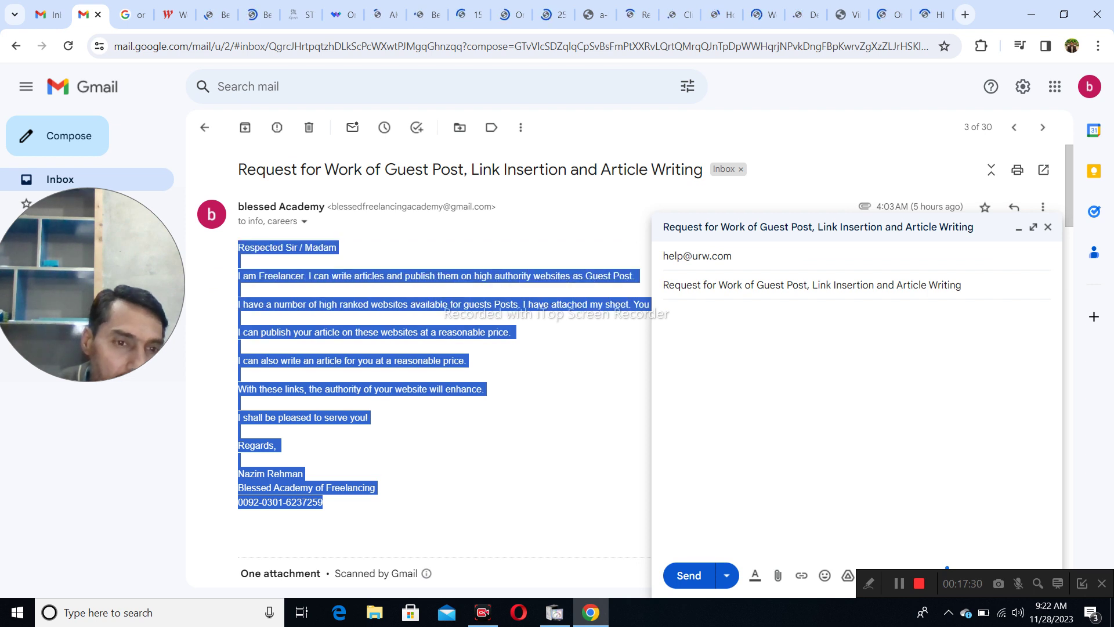
right_click(238, 247)
click(252, 264)
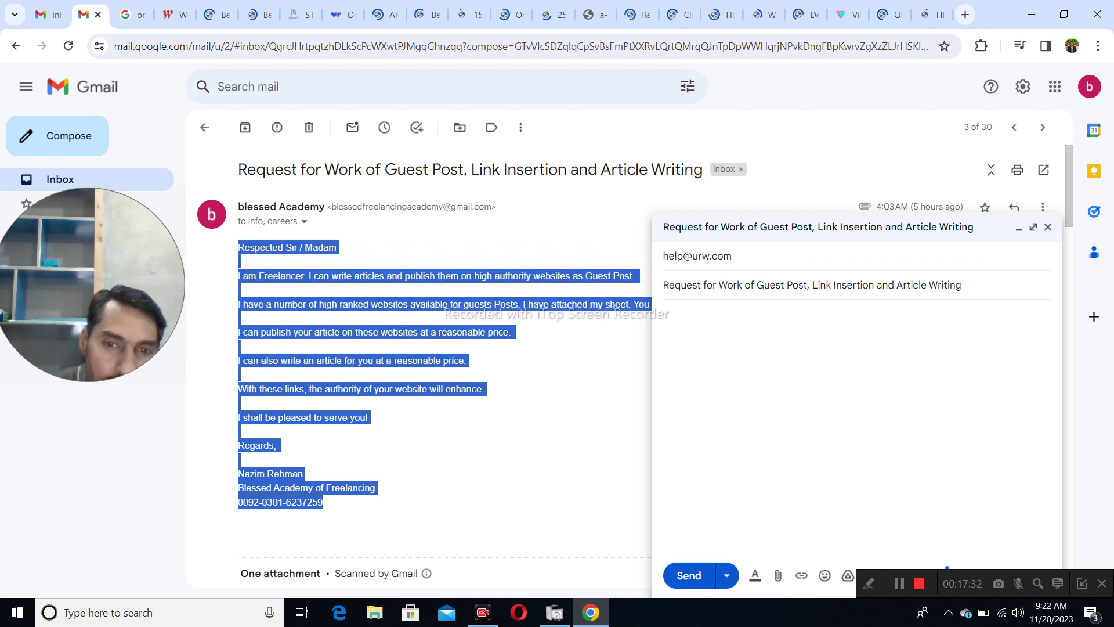
right_click(838, 408)
click(862, 245)
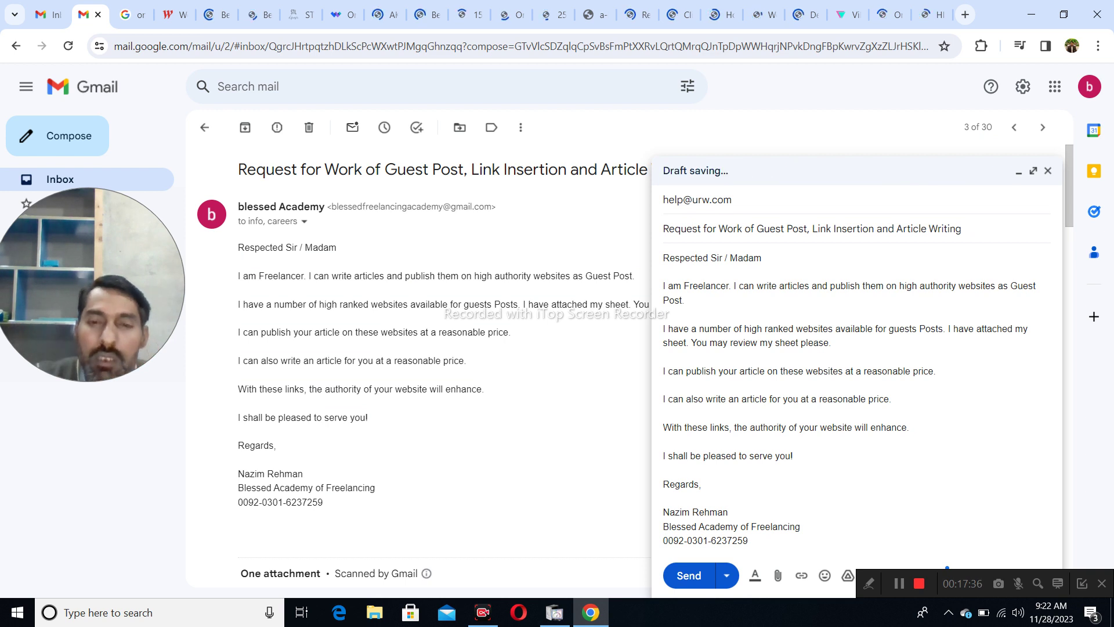
- Change the subject to 'An Offer of Guest Post and Link Insertion'
key(shift+Right)
key(shift+Right)
key(shift+Right)
key(shift+Right)
key(shift+Right)
key(shift+Right)
key(shift+Right)
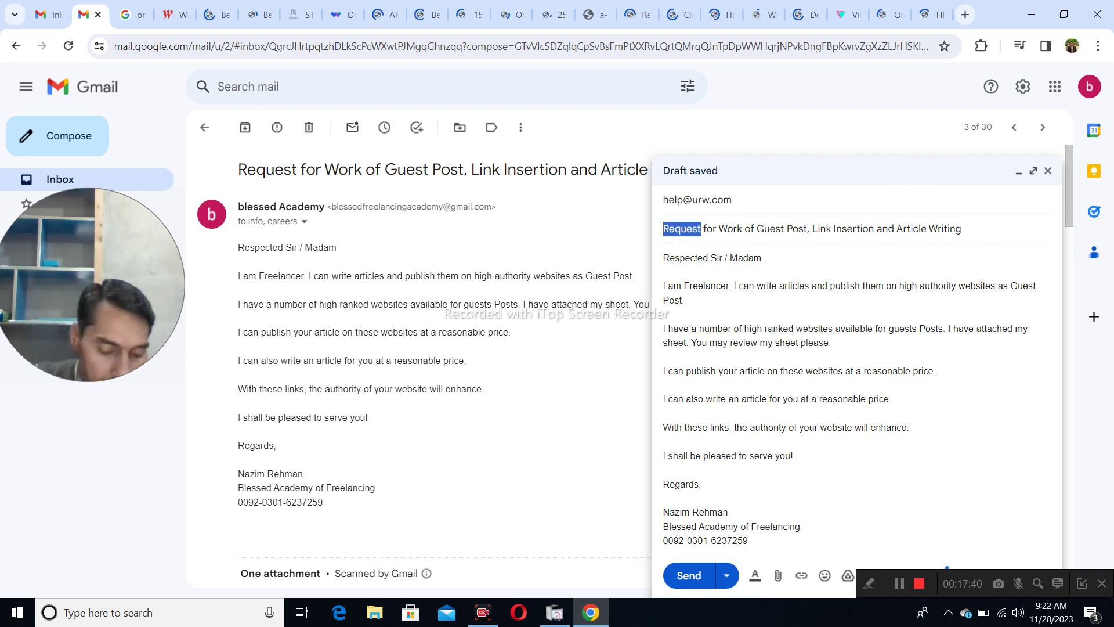
text(An Off)
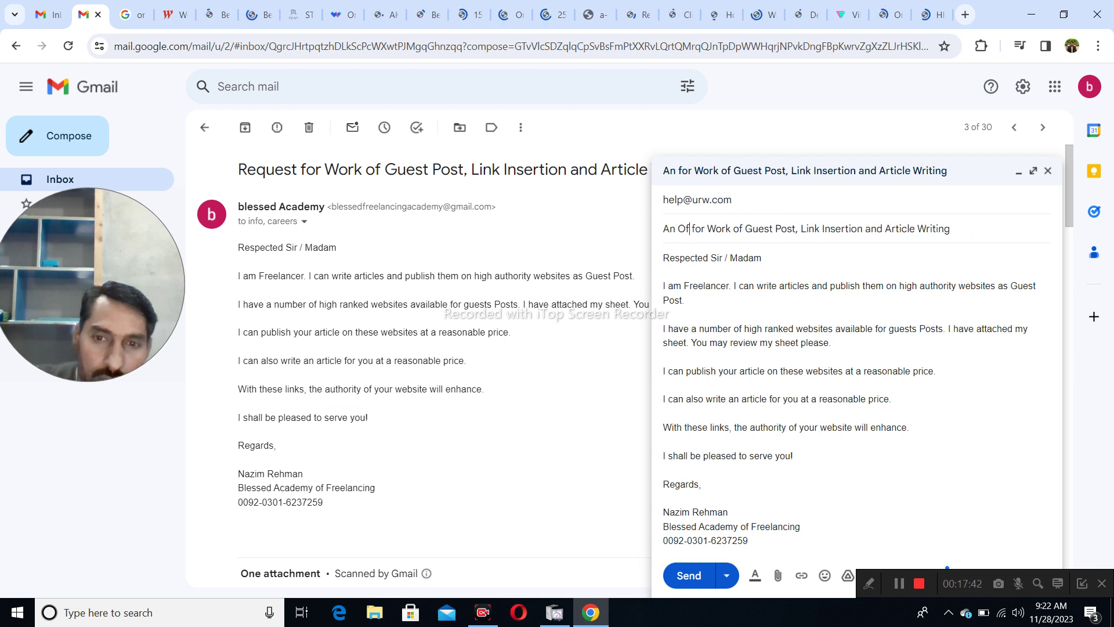
text(er)
key(Delete)
text(o)
key(Delete)
key(Delete)
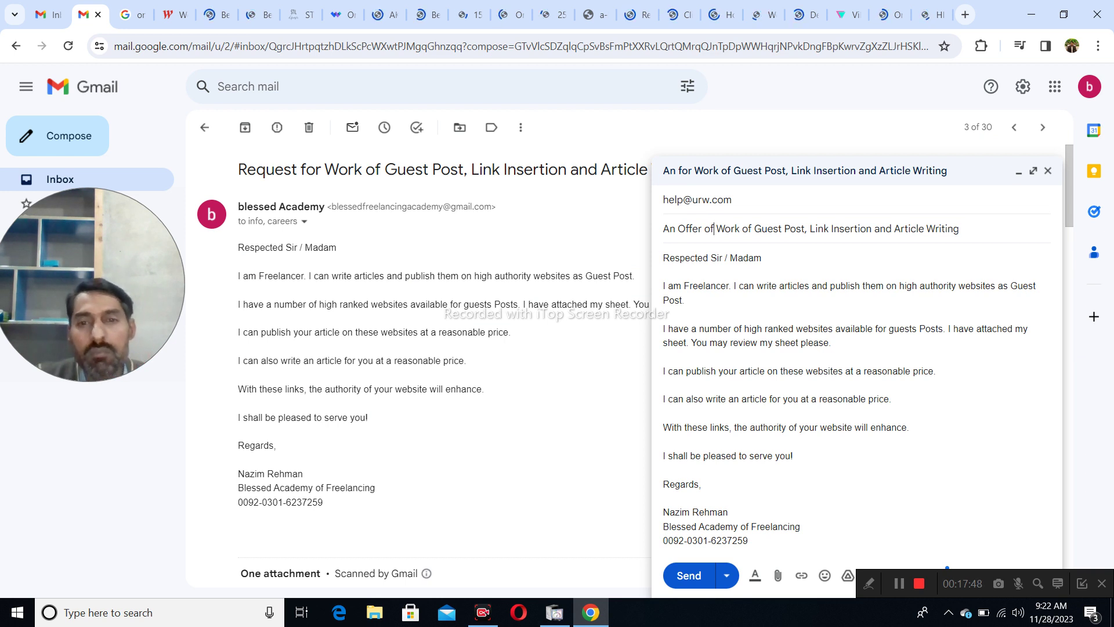
key(Delete)
key(Delete)
key(Delete)
key(Delete)
key(Delete)
key(Delete)
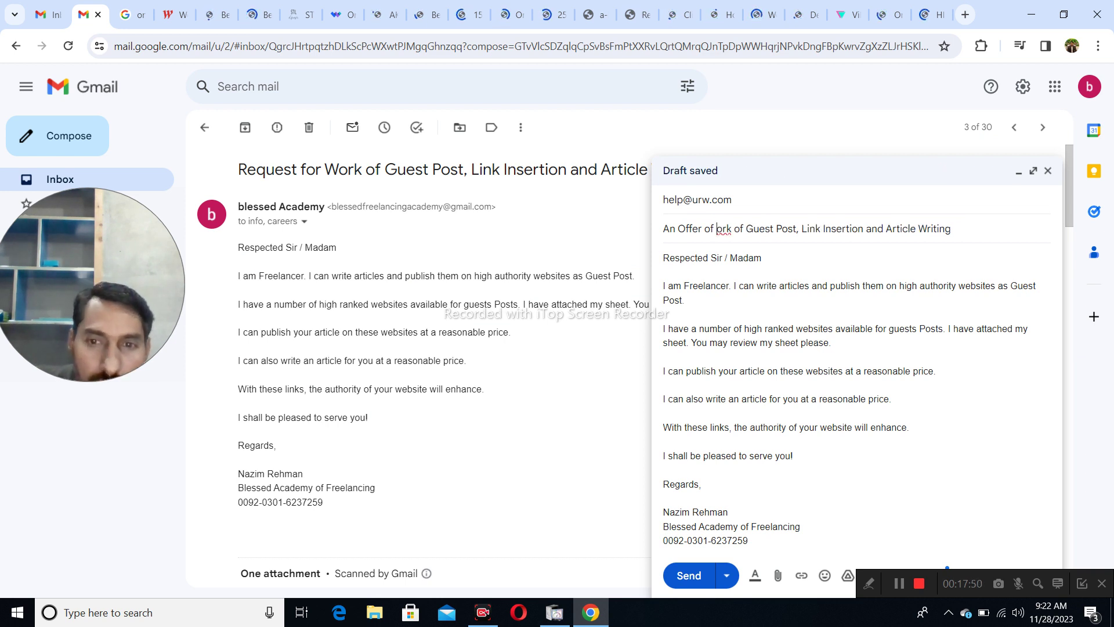
key(Delete)
key(Delete)
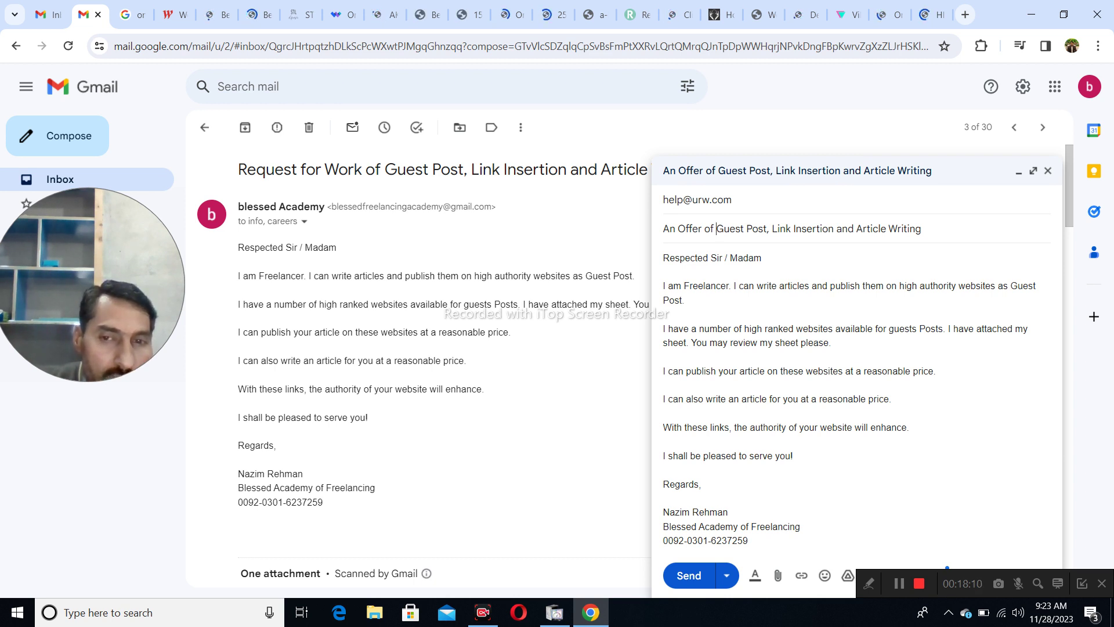
click(724, 229)
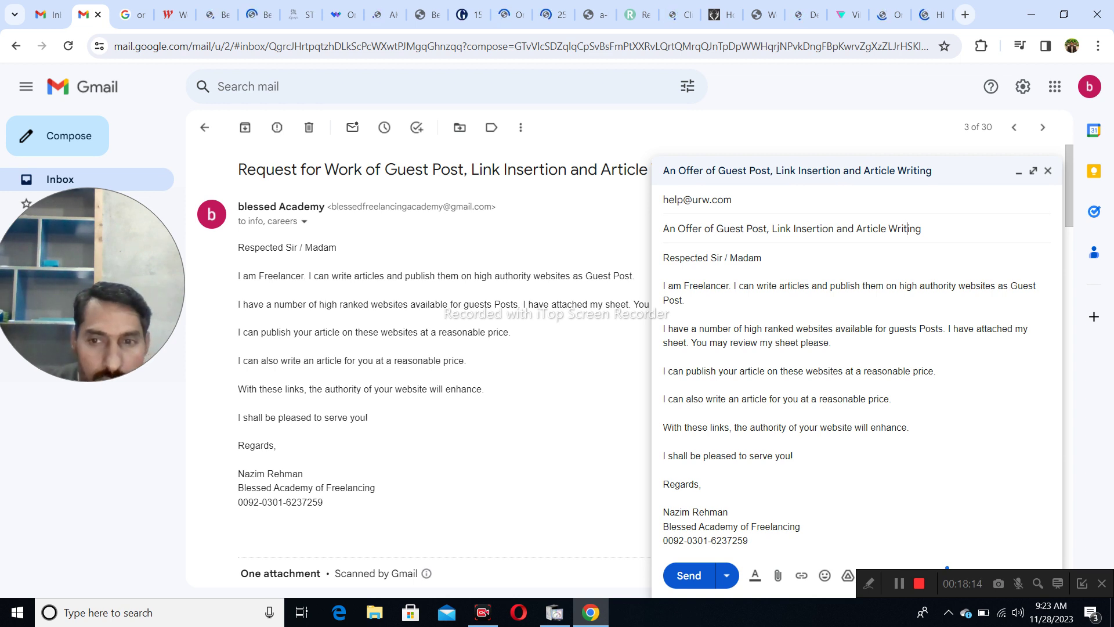
key(BackSpace)
key(BackSpace)
key(BackSpace)
key(BackSpace)
key(BackSpace)
key(BackSpace)
key(BackSpace)
key(BackSpace)
key(BackSpace)
key(BackSpace)
key(BackSpace)
key(BackSpace)
key(BackSpace)
key(BackSpace)
key(BackSpace)
key(BackSpace)
key(BackSpace)
key(BackSpace)
key(BackSpace)
key(BackSpace)
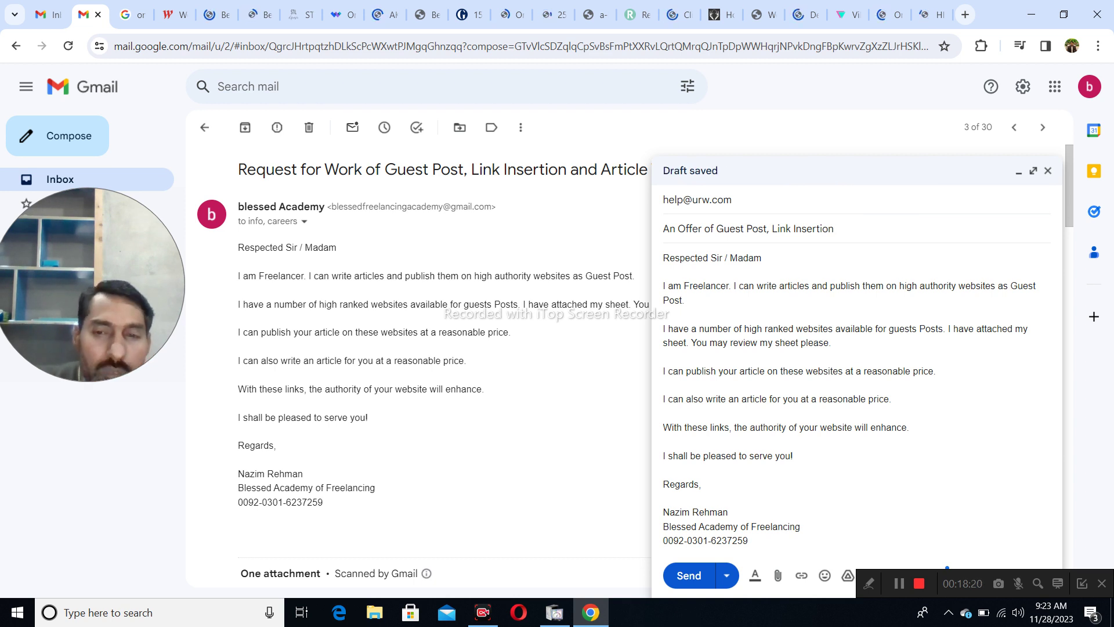
key(BackSpace)
text(and)
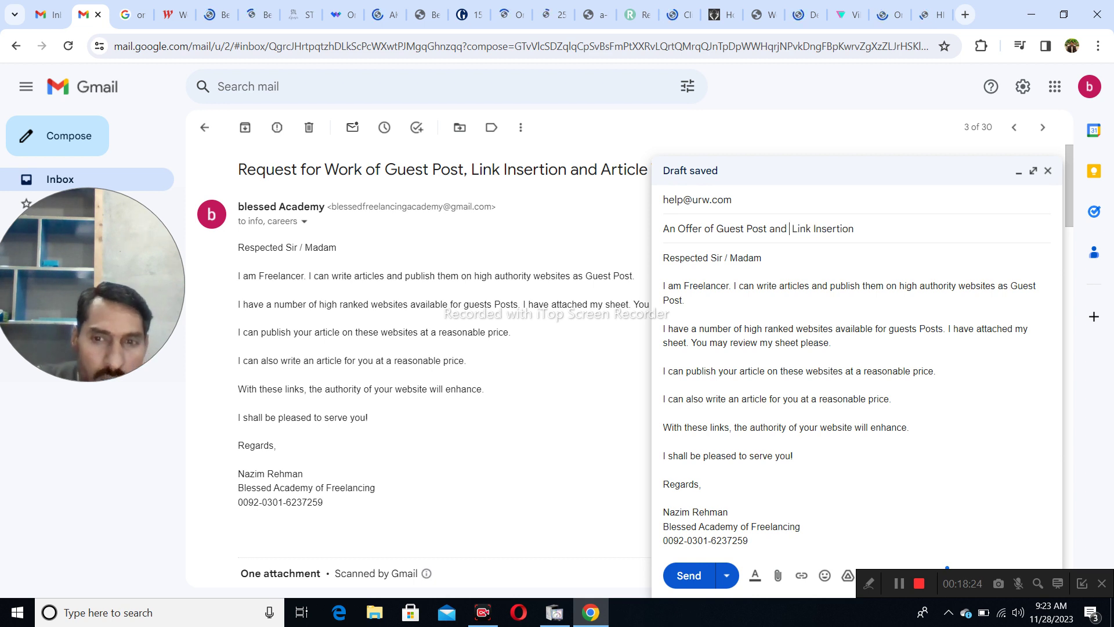
key(Delete)
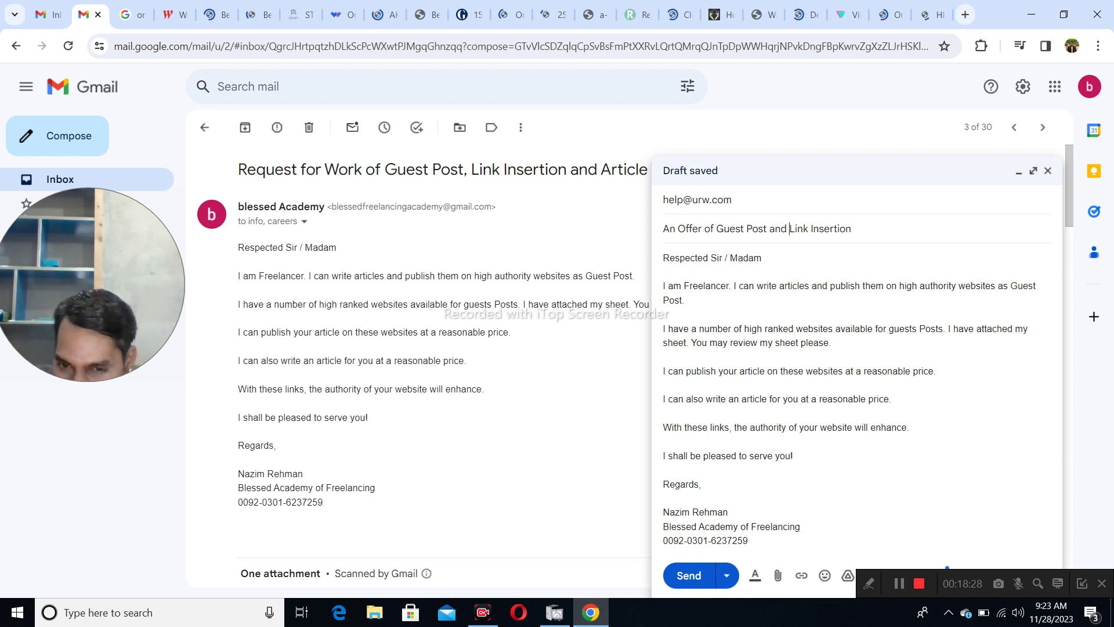
click(665, 271)
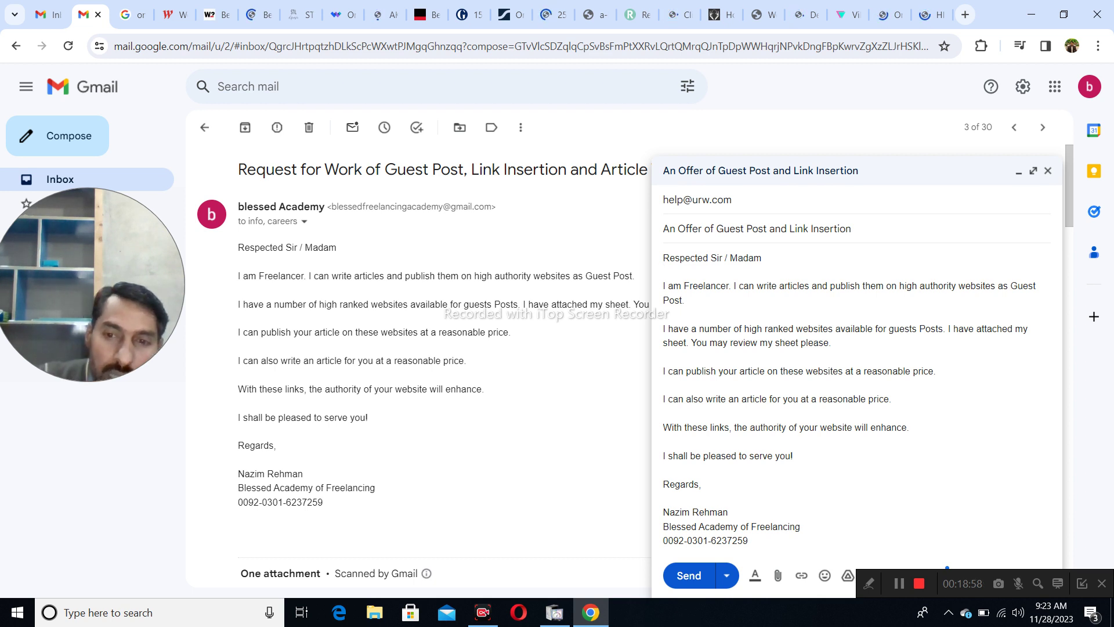
- Insert 'that are' before 'available' in the high-ranked-websites paragraph of the pitch
drag(831, 343, 663, 329)
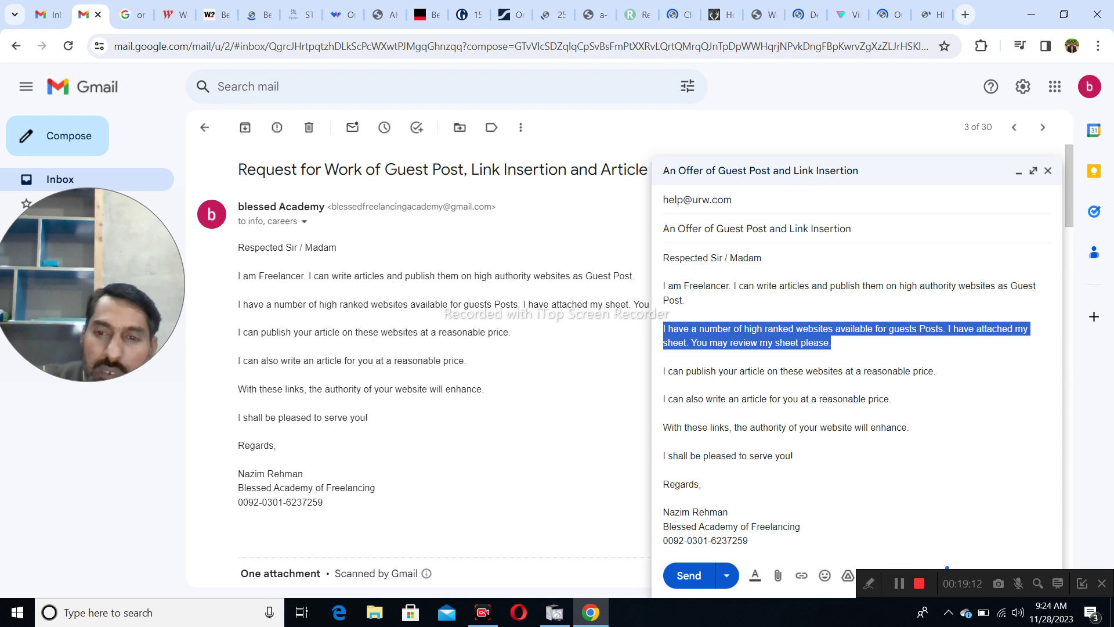
click(836, 329)
text(that are)
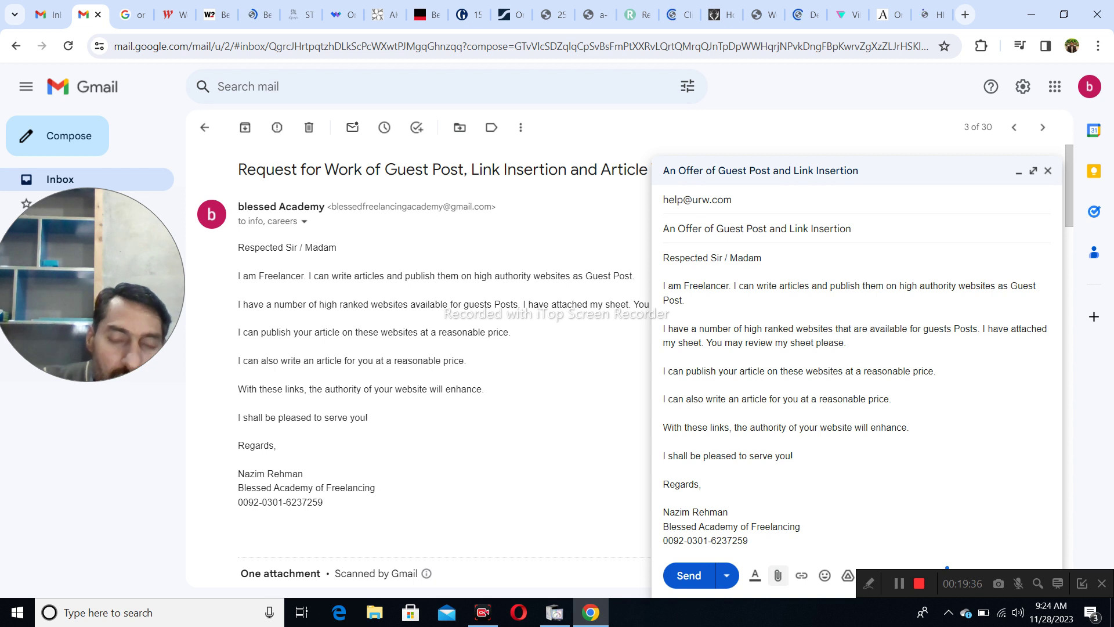
- Attach the 'Vender Sheet for Outreach (Without Price)' spreadsheet to the Gmail pitch
click(777, 576)
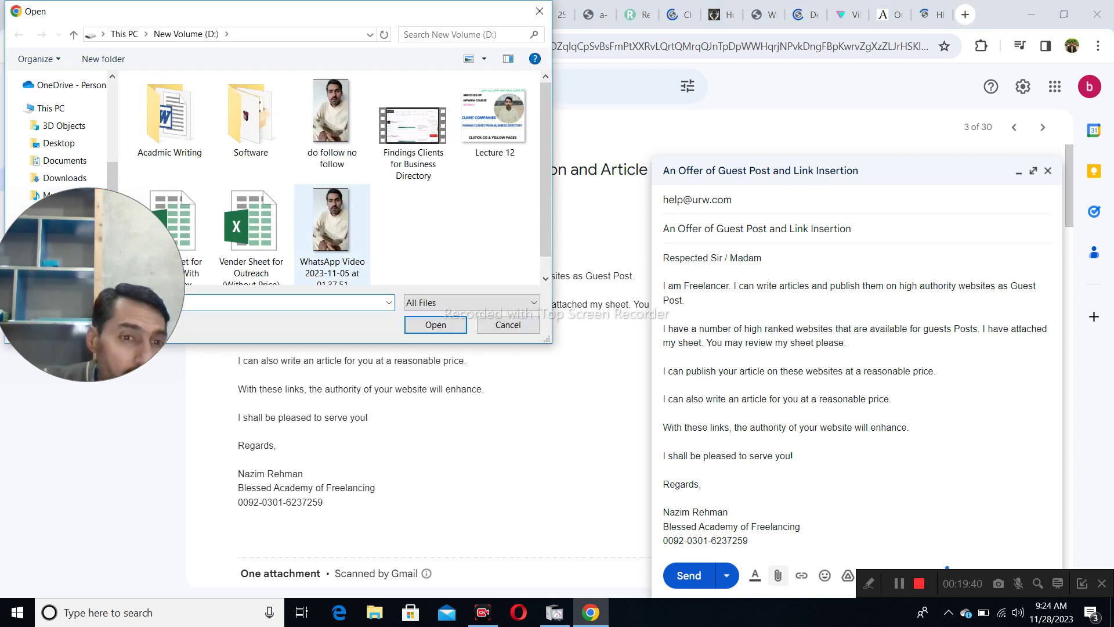
scroll(251, 226, down, 1)
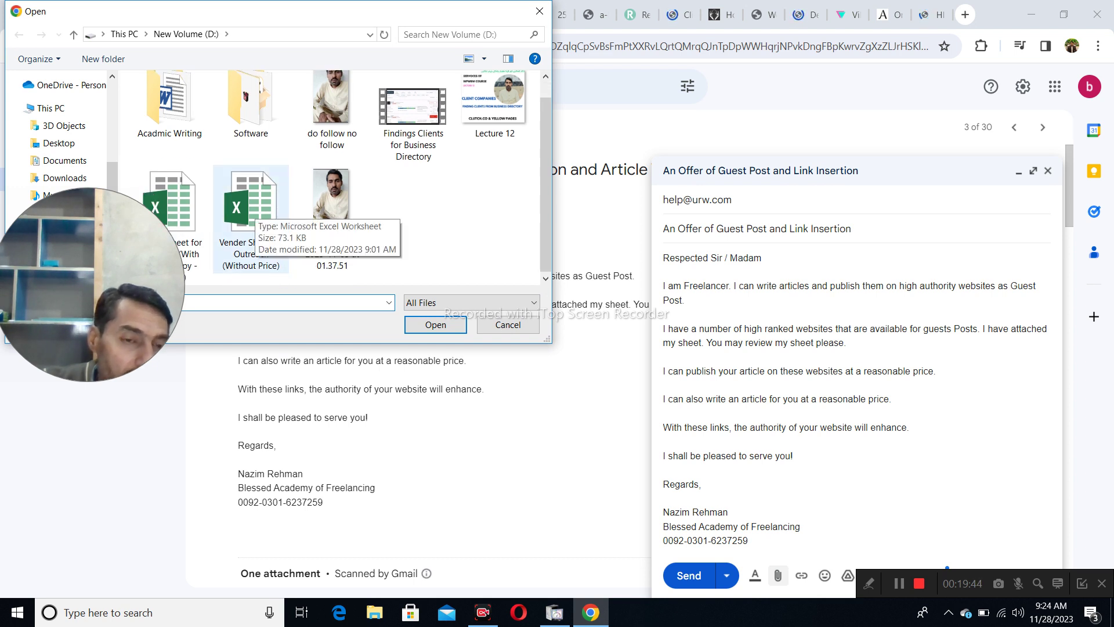
click(256, 211)
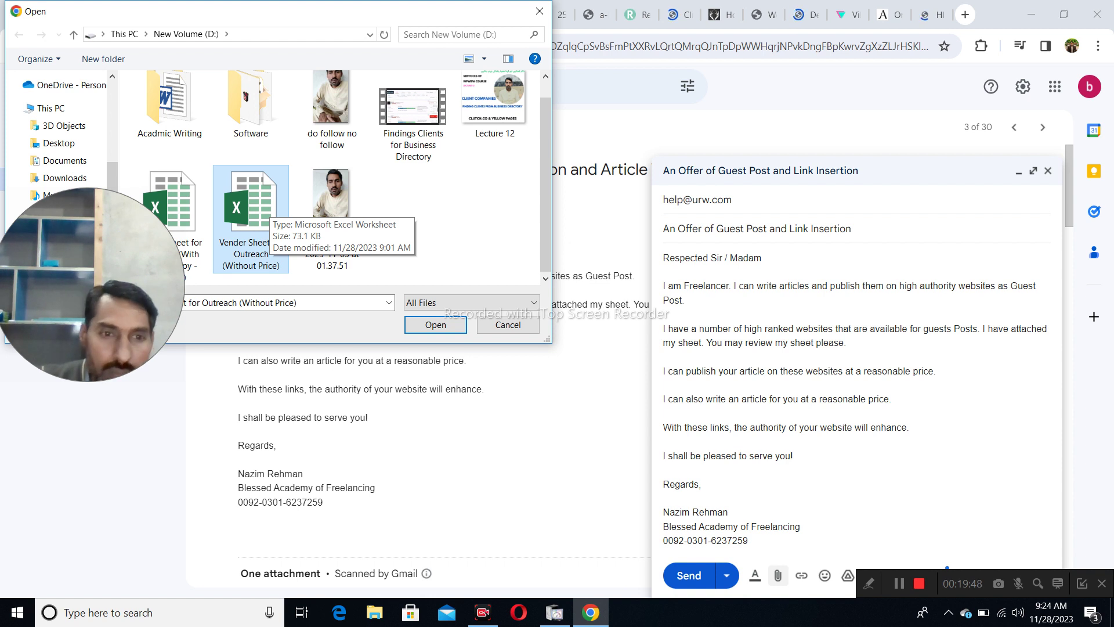
click(435, 325)
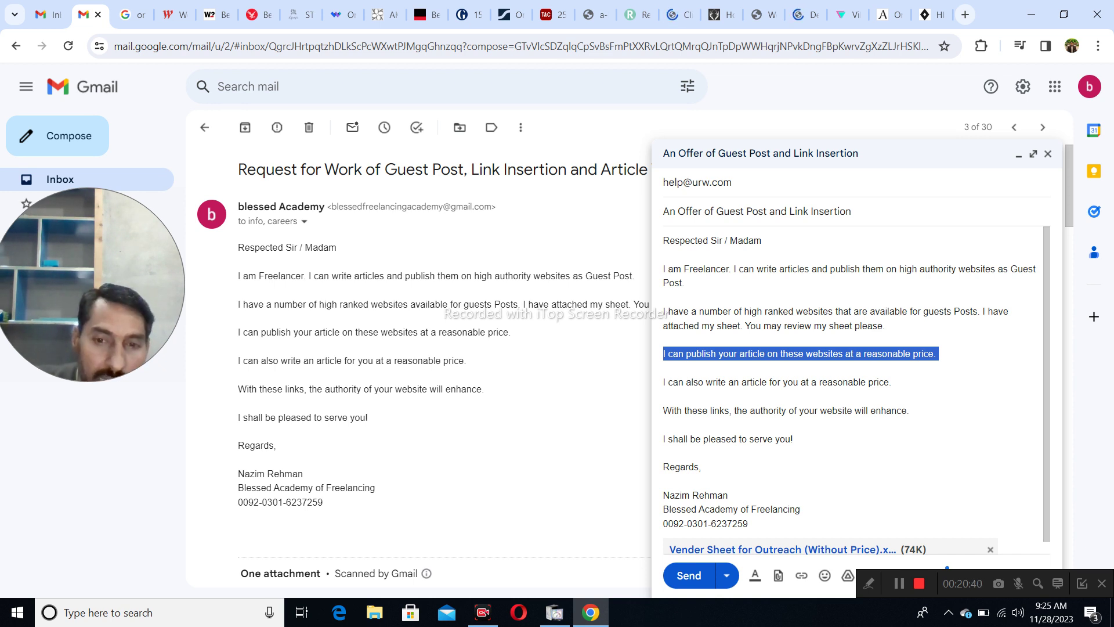
- Move the article-writing sentence below the 'With these links' line
click(940, 353)
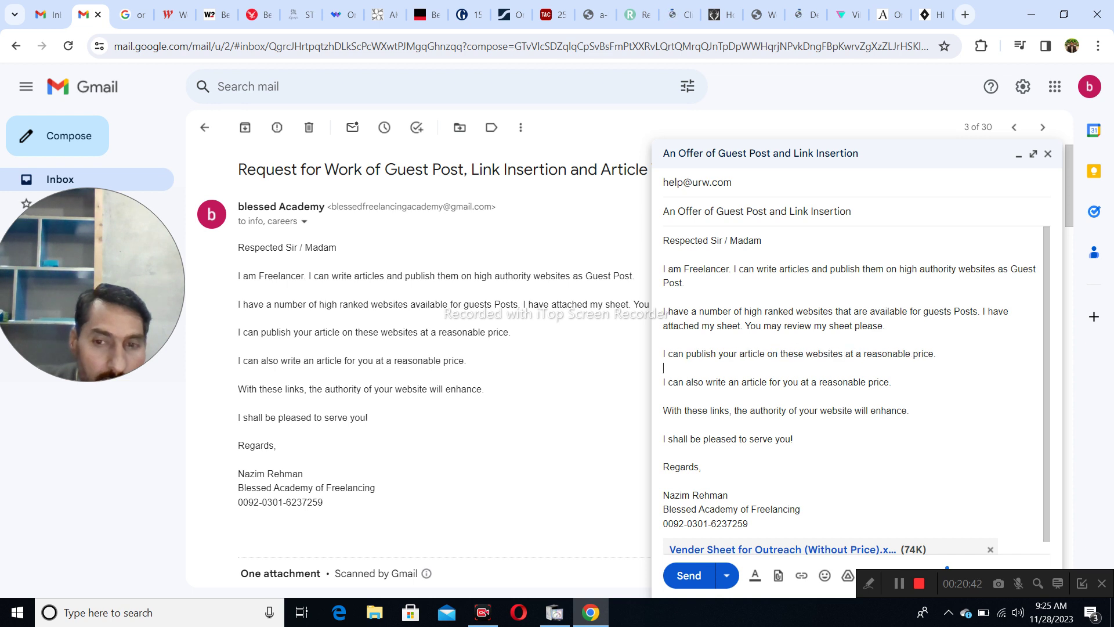
triple_click(664, 382)
key(ctrl+c)
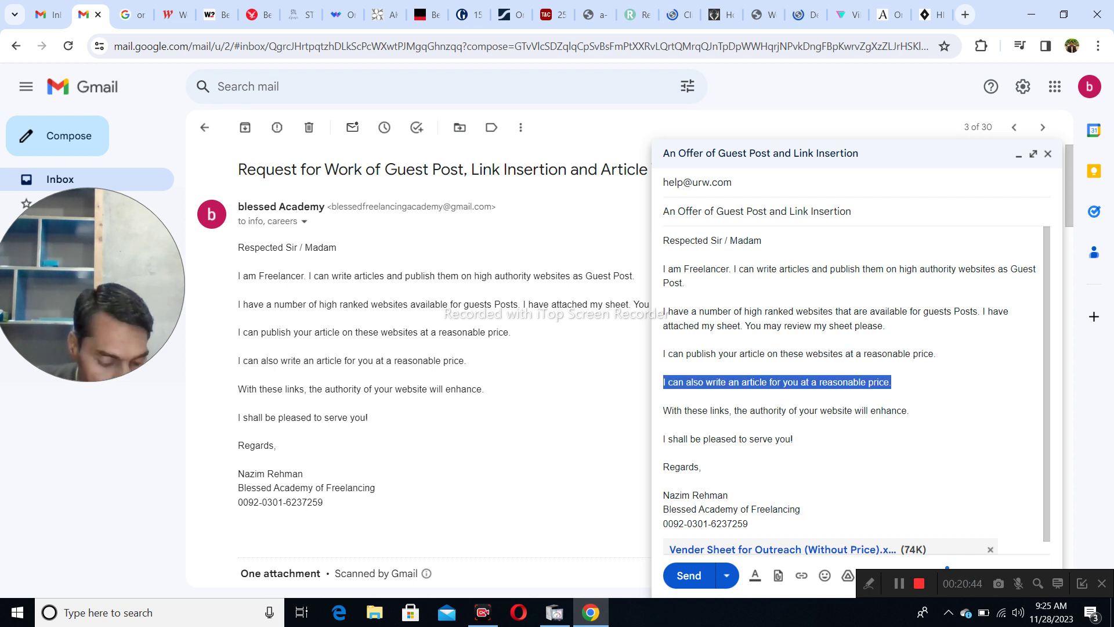
key(Delete)
key(Delete)
key(Delete)
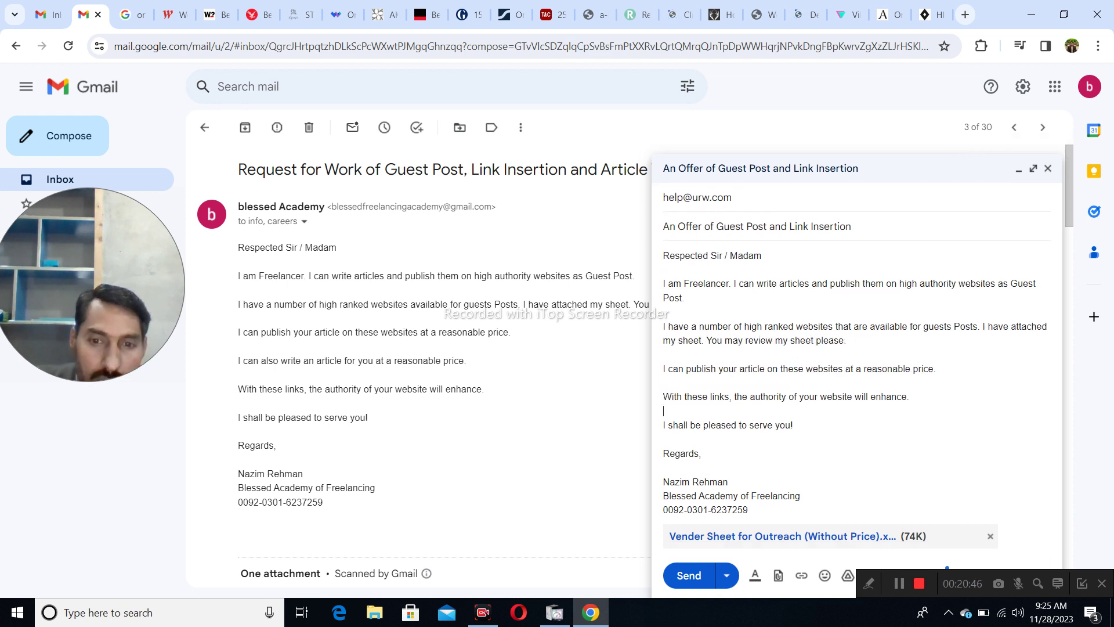
key(ctrl+v)
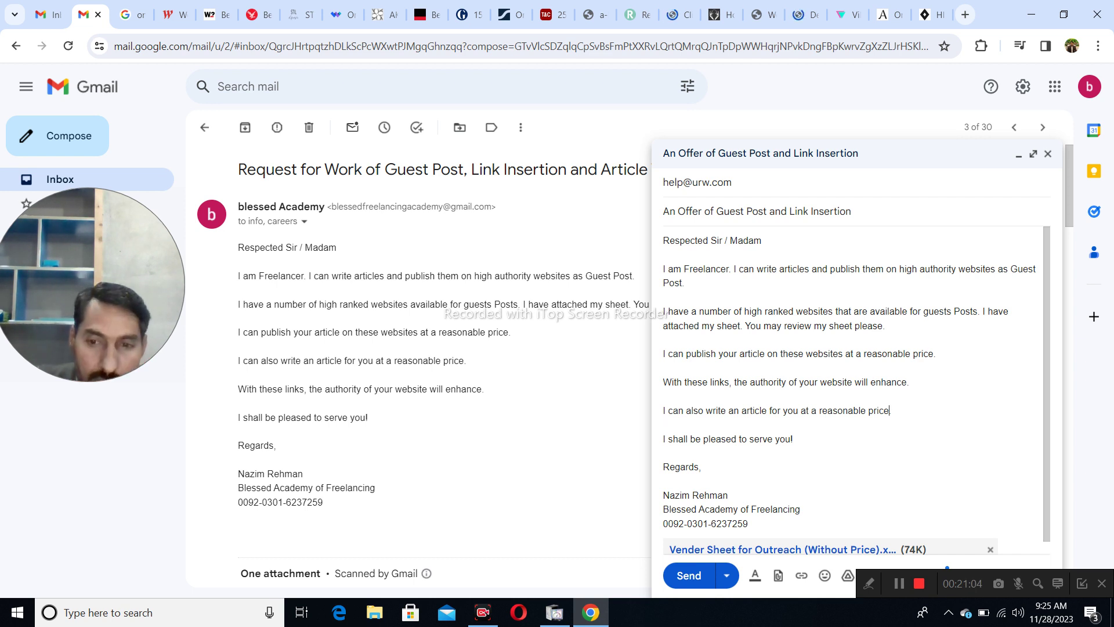
- End the sentence with 'at a reasonable price on a given topic.' and send the pitch
key(BackSpace)
text(on give)
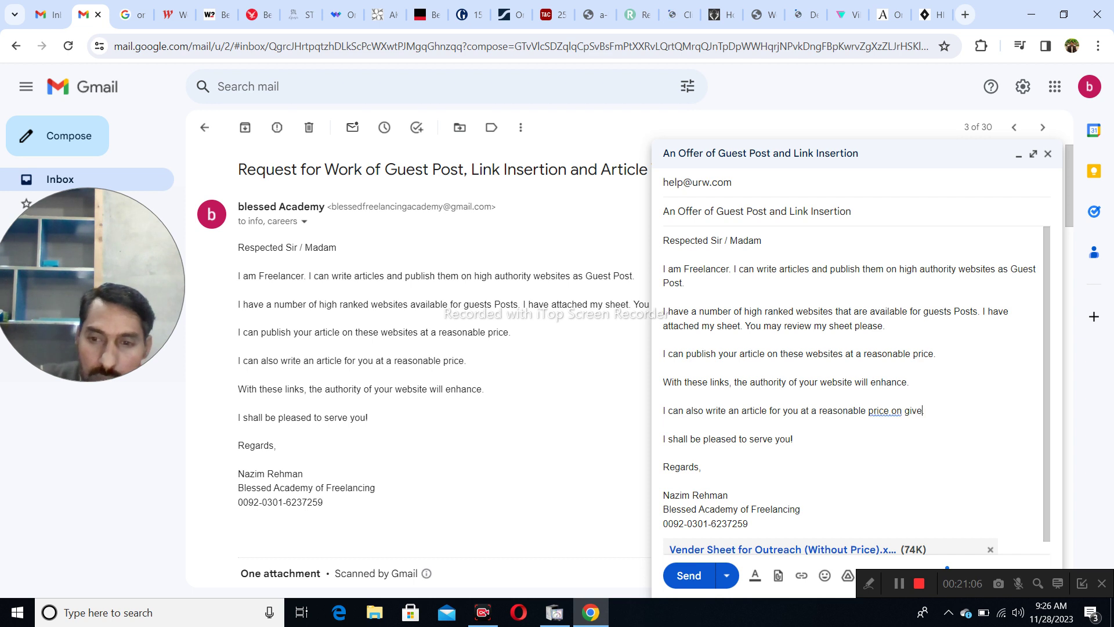
text(n topic.)
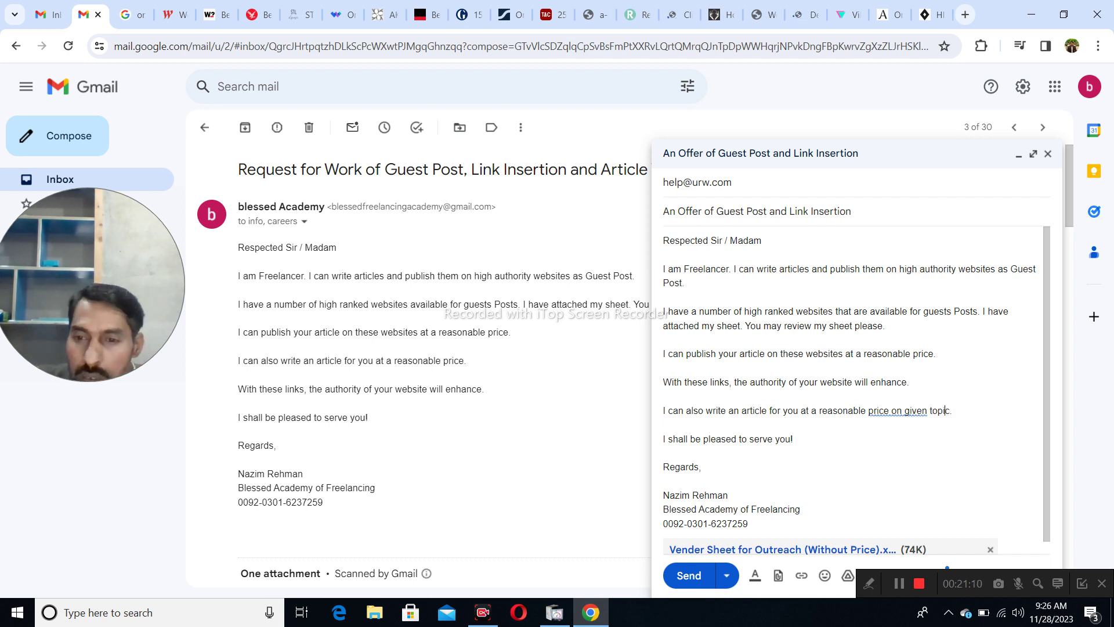
click(904, 410)
text(a)
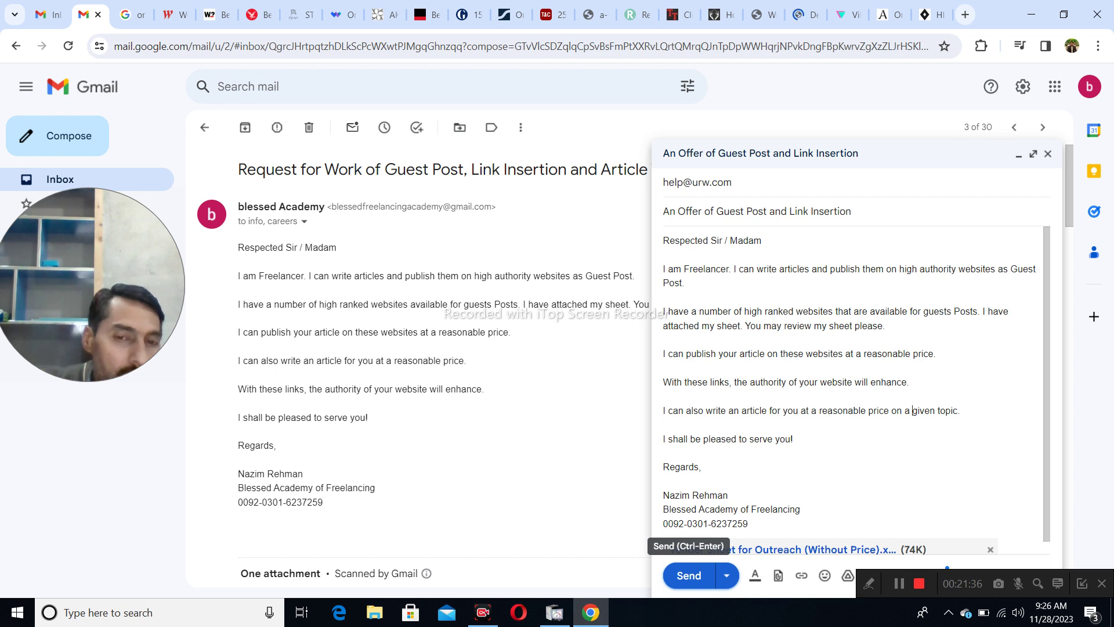
click(689, 575)
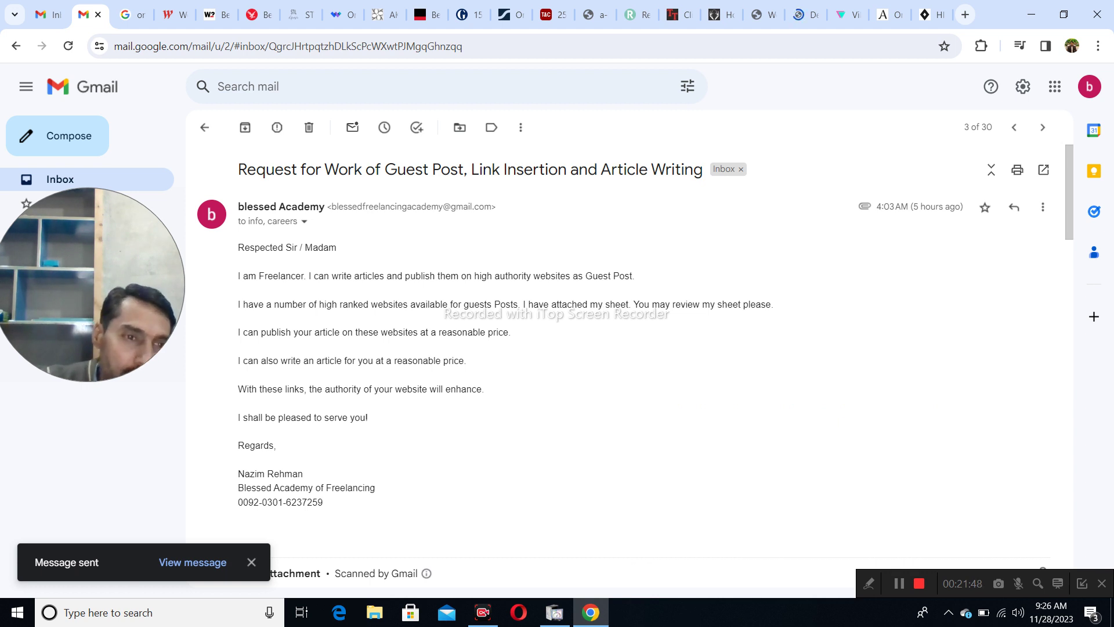
- Check the sent guest-post pitch in Sent mail, then return to The Hip Store tab
drag(103, 285, 124, 399)
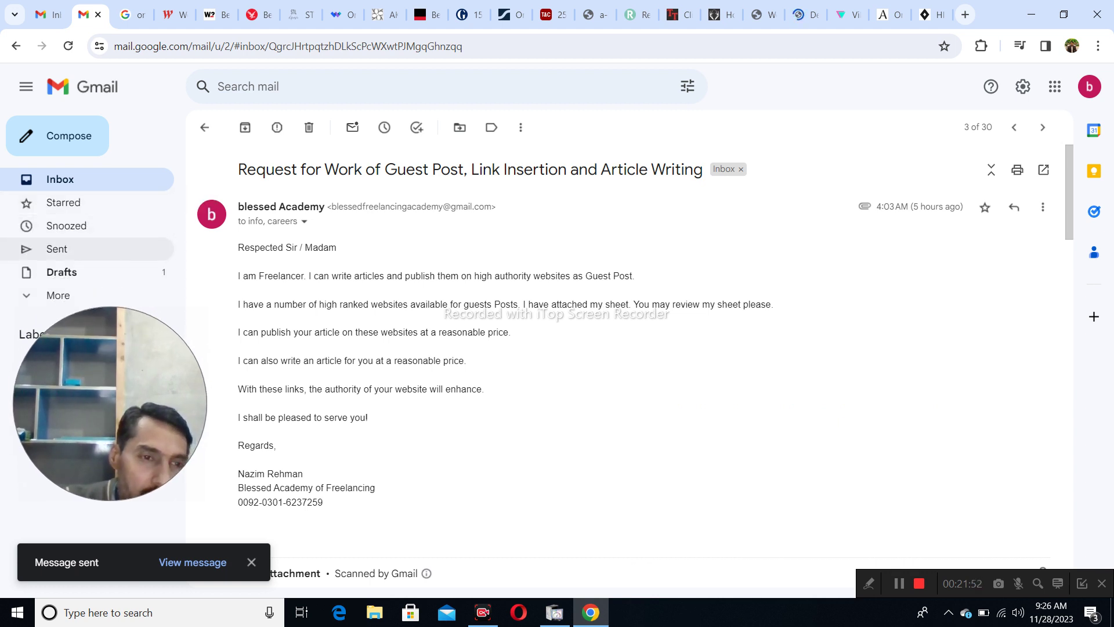
click(57, 249)
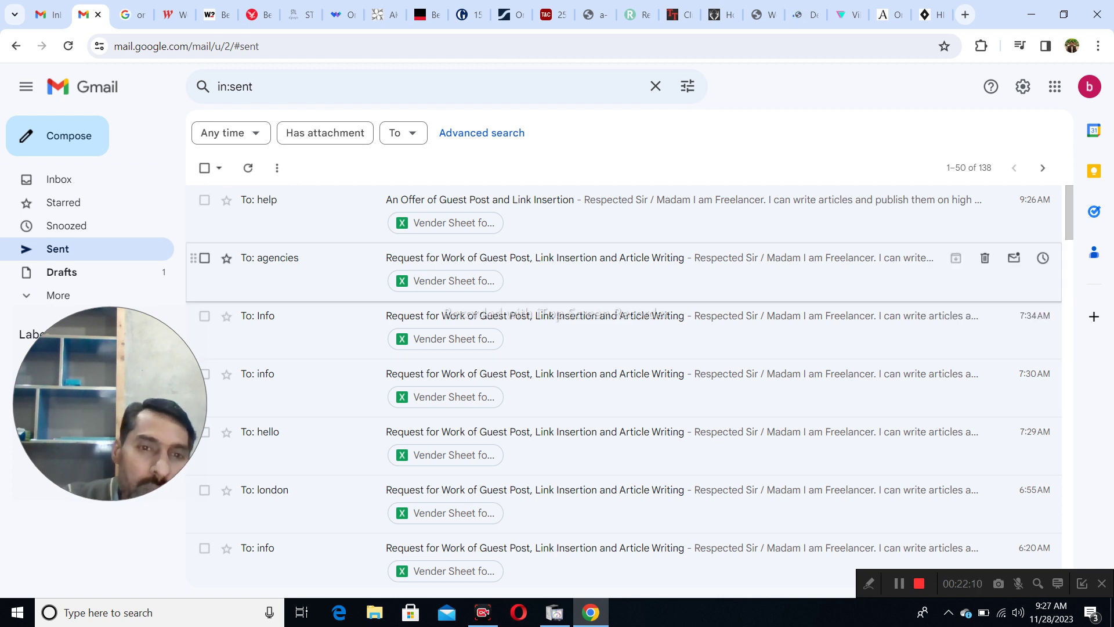
click(479, 199)
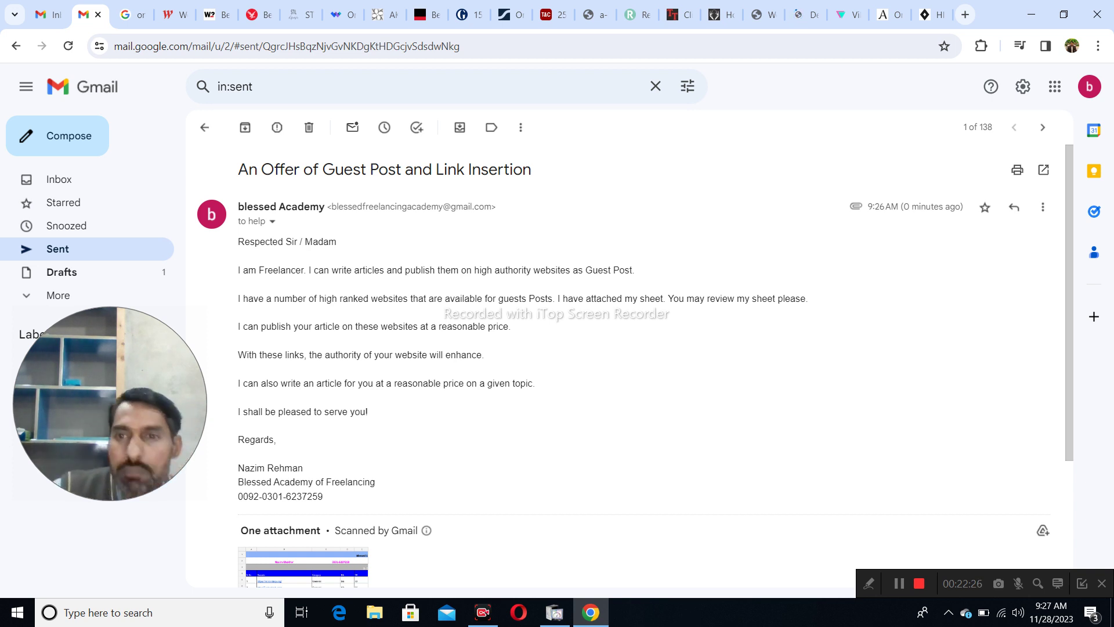
click(929, 15)
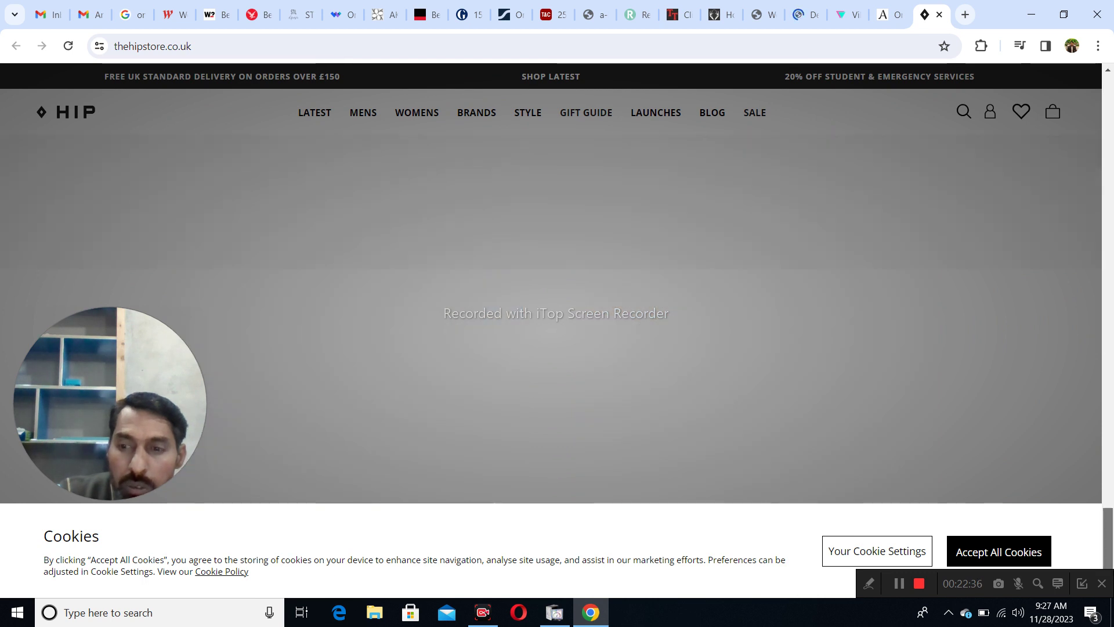
- Jump to The Hip Store page footer, then open a new blank tab
key(End)
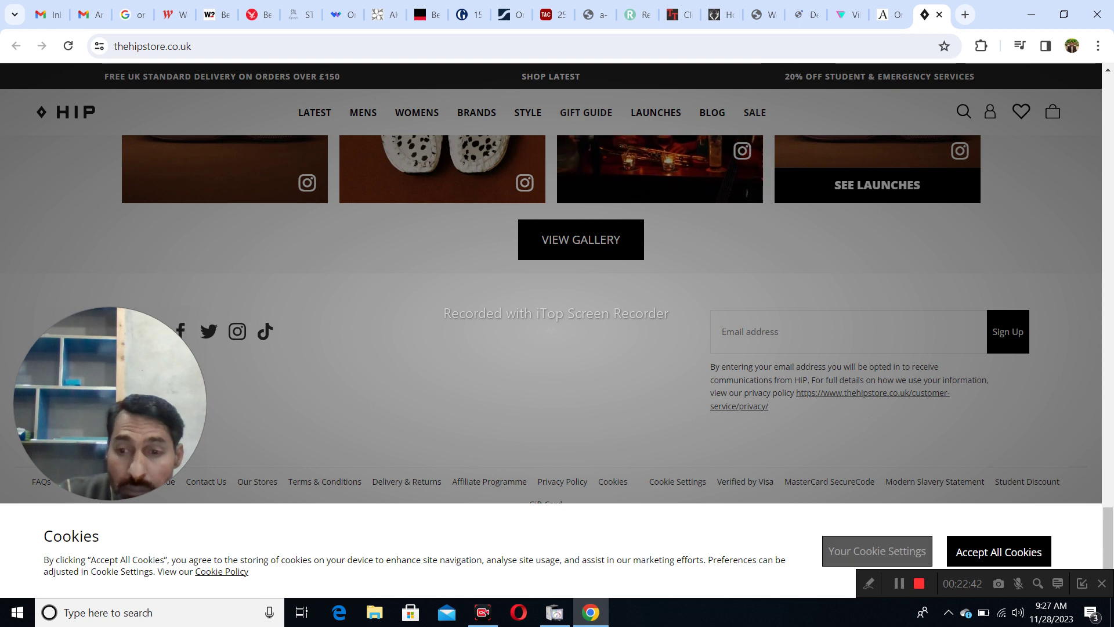
key(ctrl+t)
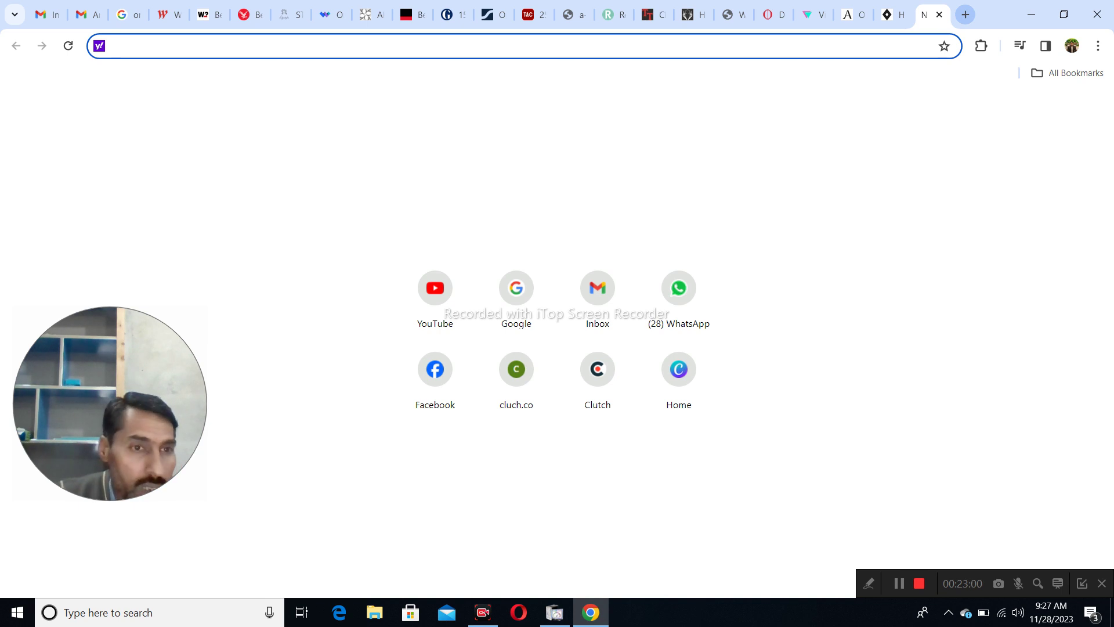
- Search Google for 'mozbar extension' to reach its Chrome Web Store page
text(g)
key(Return)
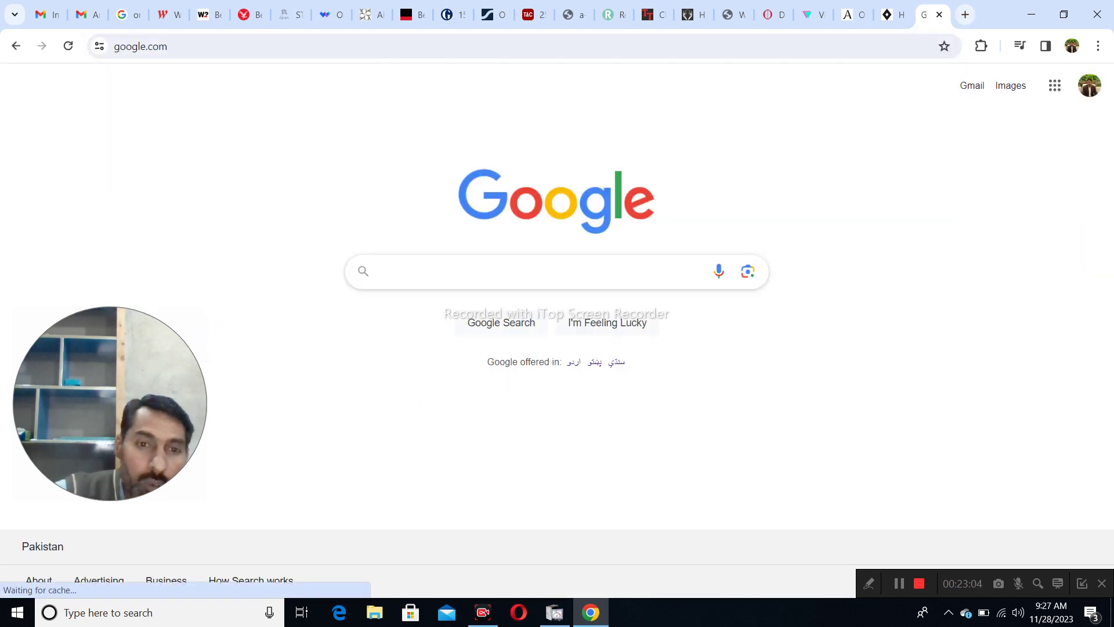
text(mox)
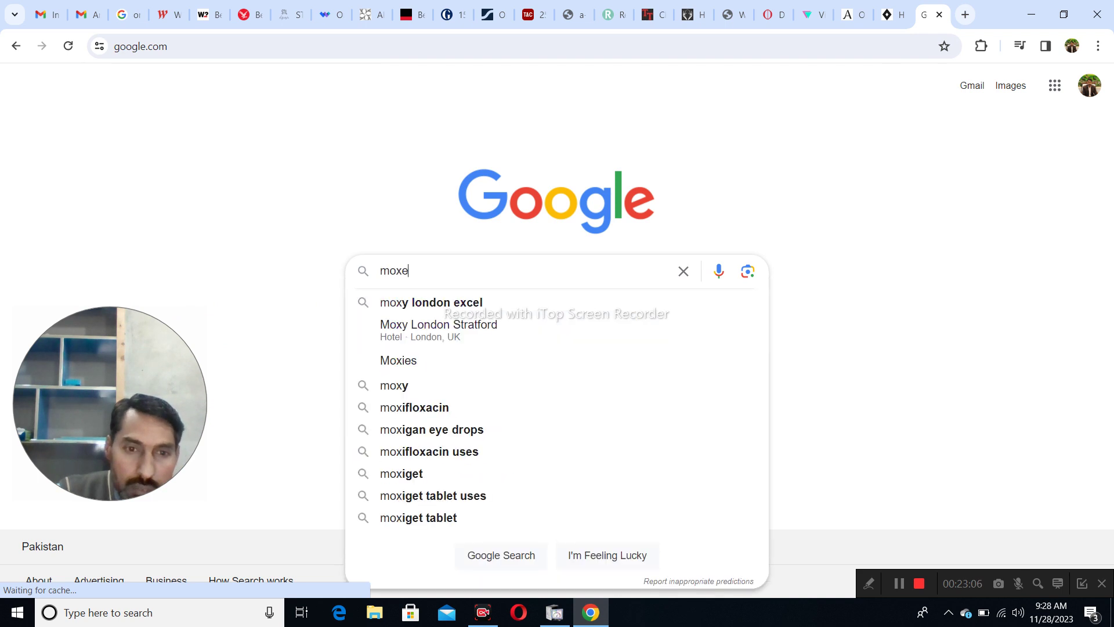
key(BackSpace)
text(z)
key(Down)
key(Return)
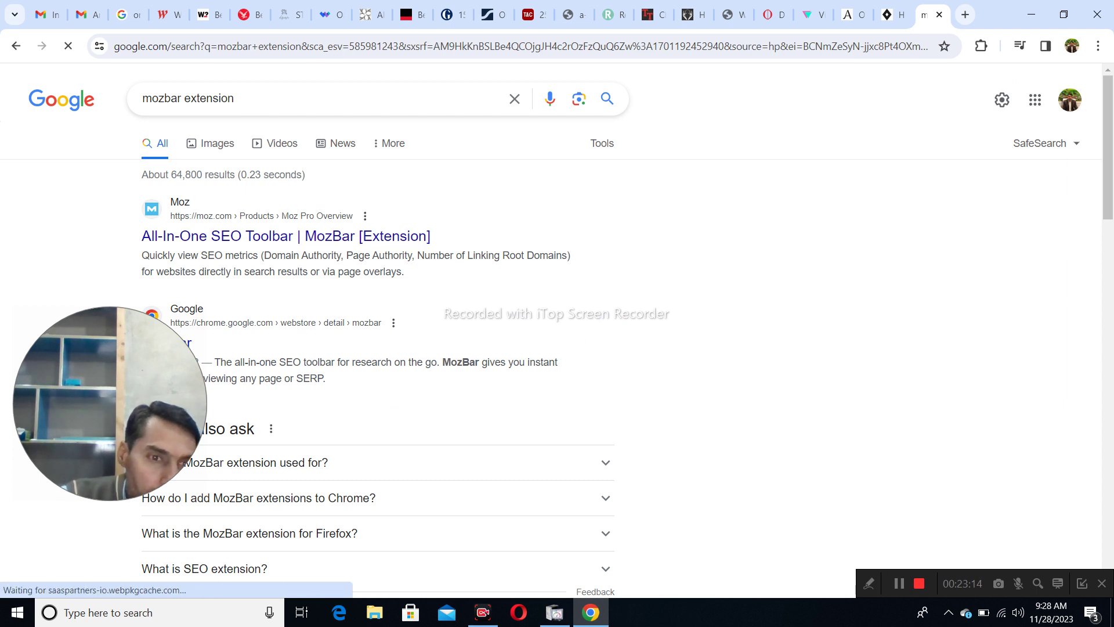
scroll(552, 325, down, 1)
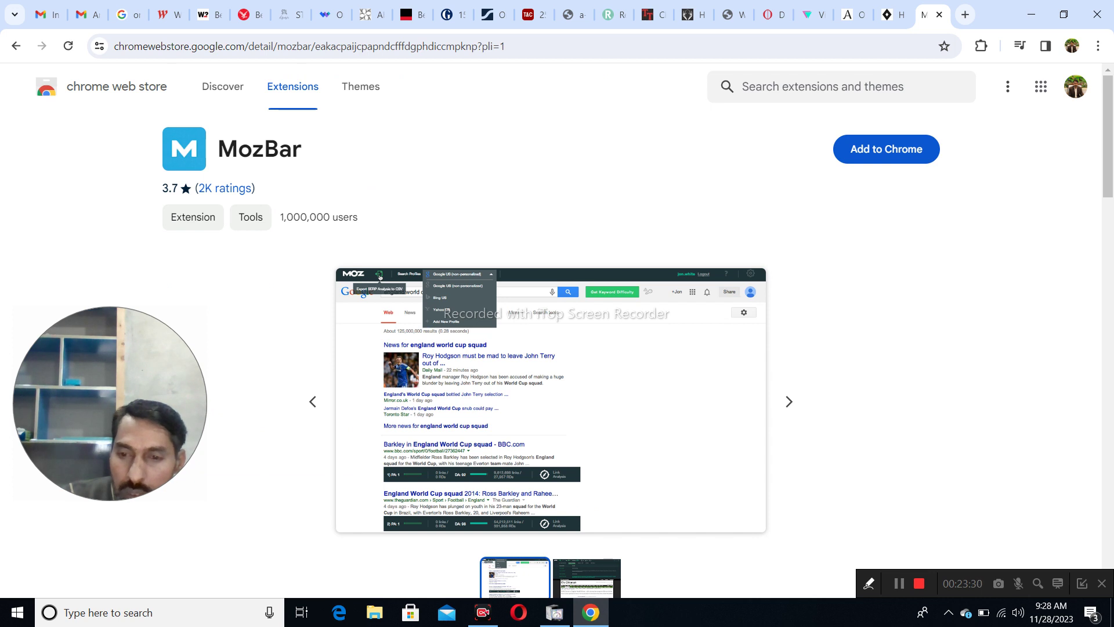
- Start installing MozBar with Add to Chrome on its Chrome Web Store page
click(869, 584)
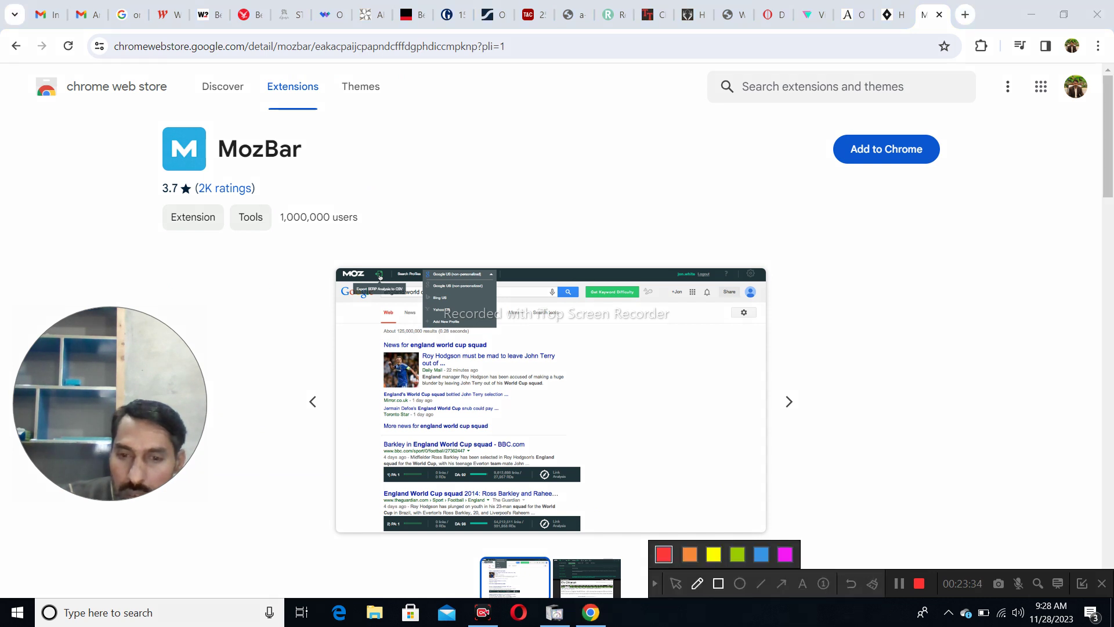
drag(821, 129, 967, 172)
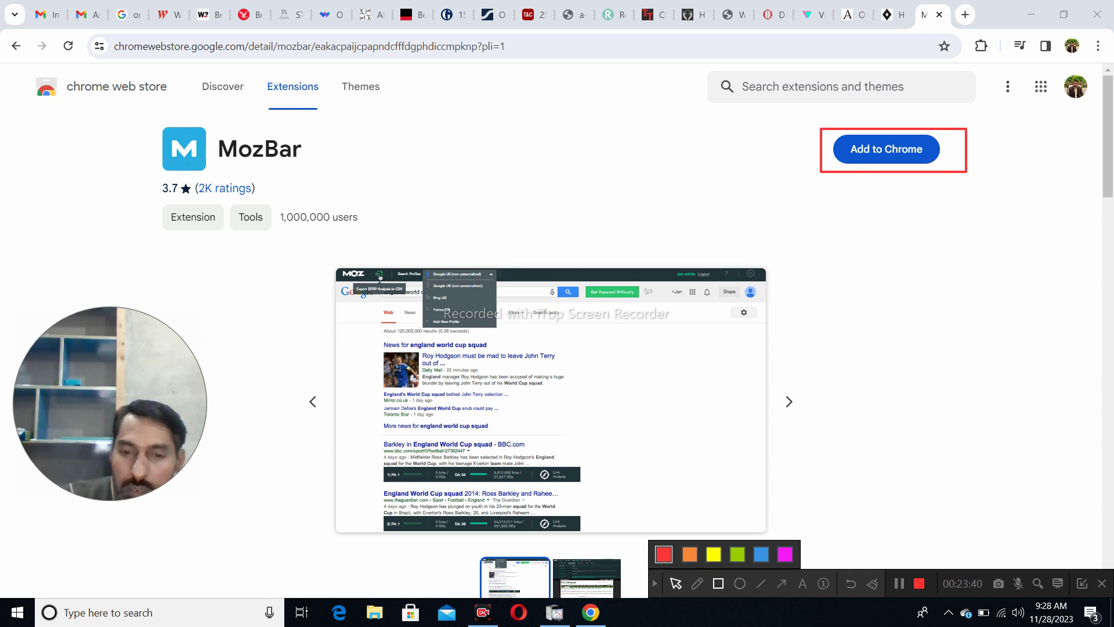
click(676, 583)
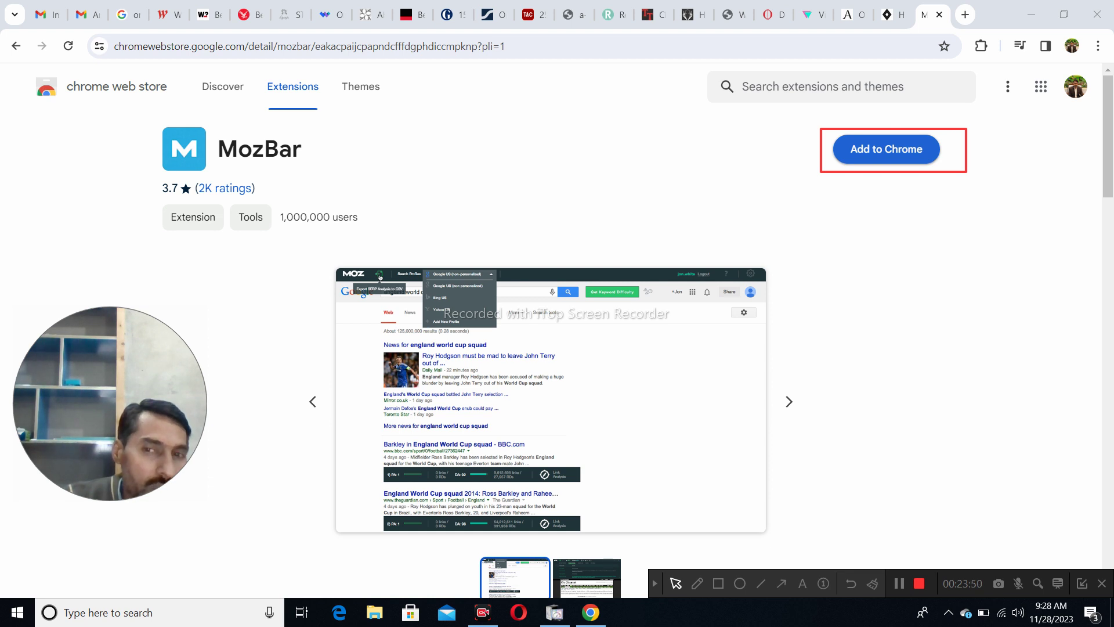
click(886, 149)
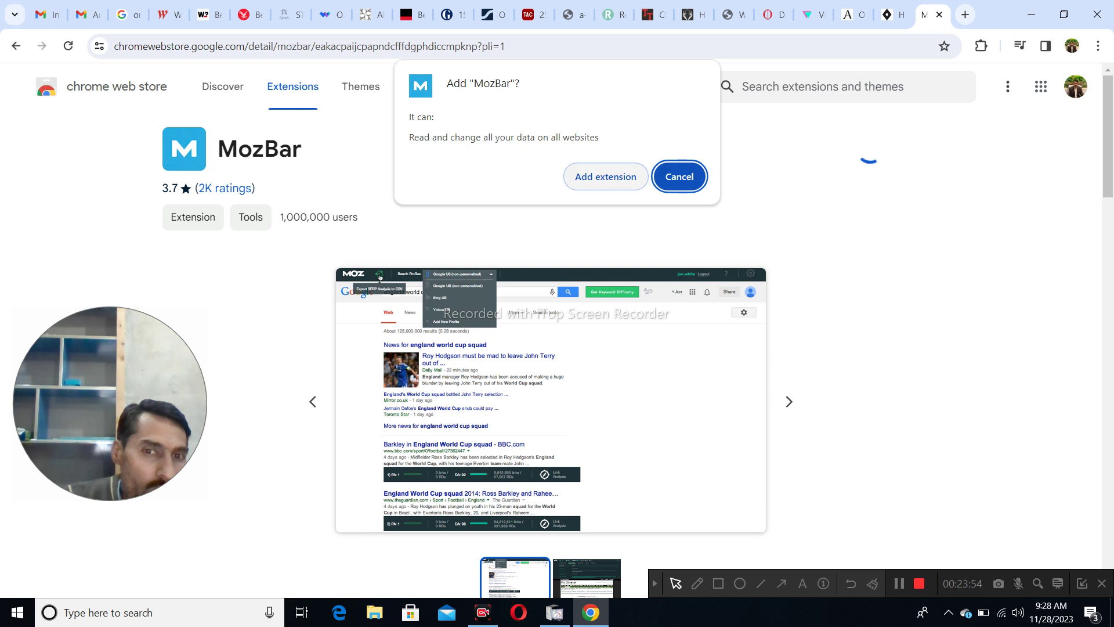
- Confirm adding MozBar and show Chrome's installed extensions list
click(606, 176)
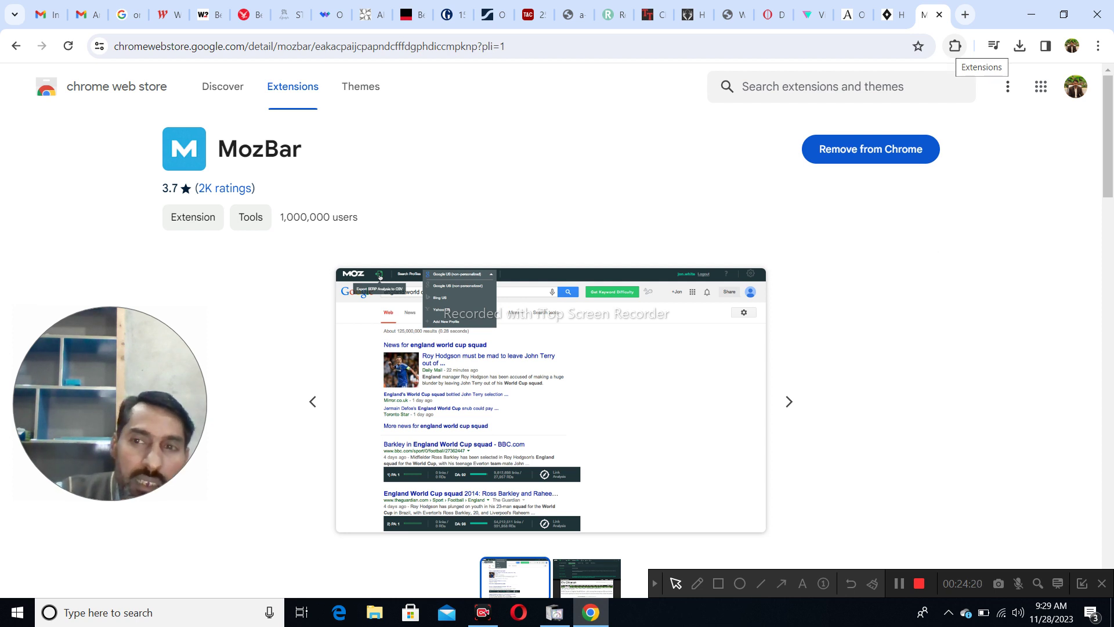
click(955, 45)
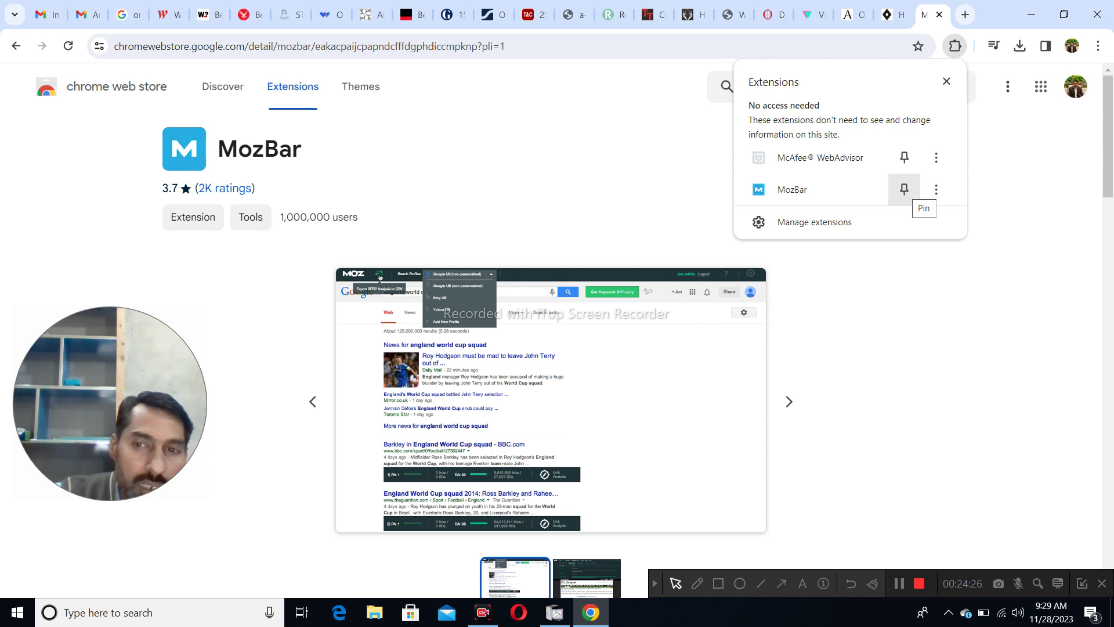
- Pin MozBar to the toolbar and close the extensions list
click(904, 190)
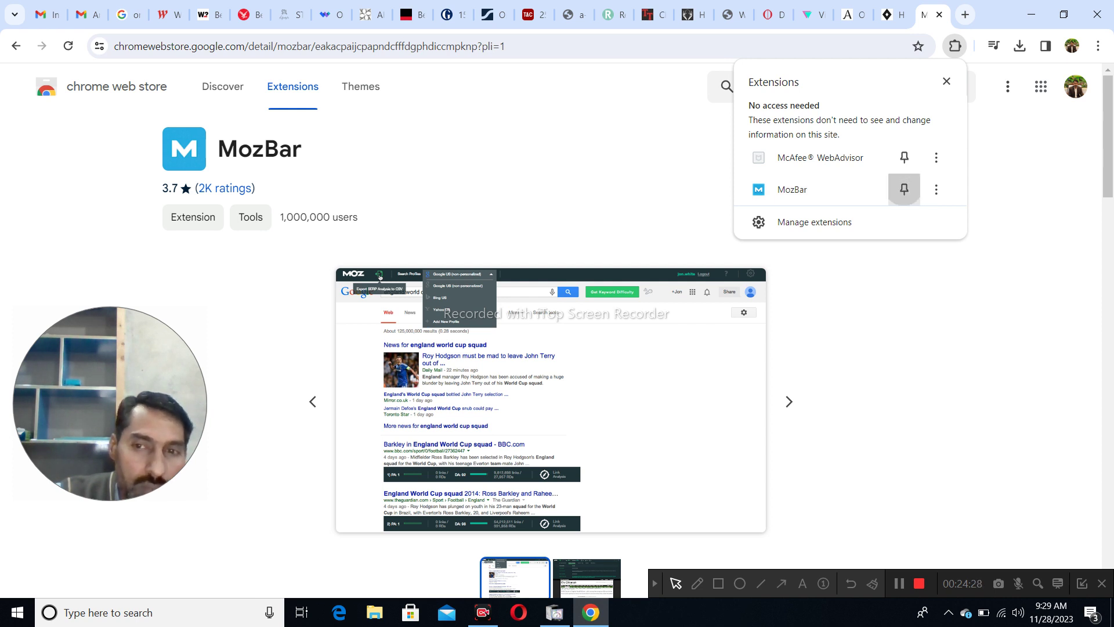
key(Escape)
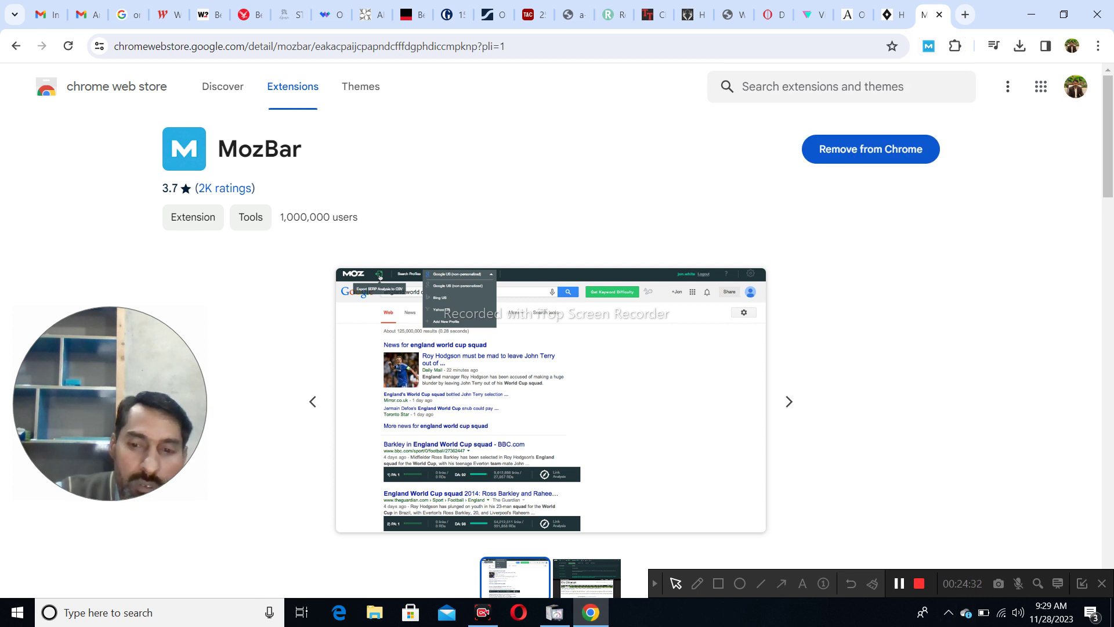
- Close the MozBar Chrome Web Store tab to return to The Hip Store homepage
drag(821, 128, 966, 171)
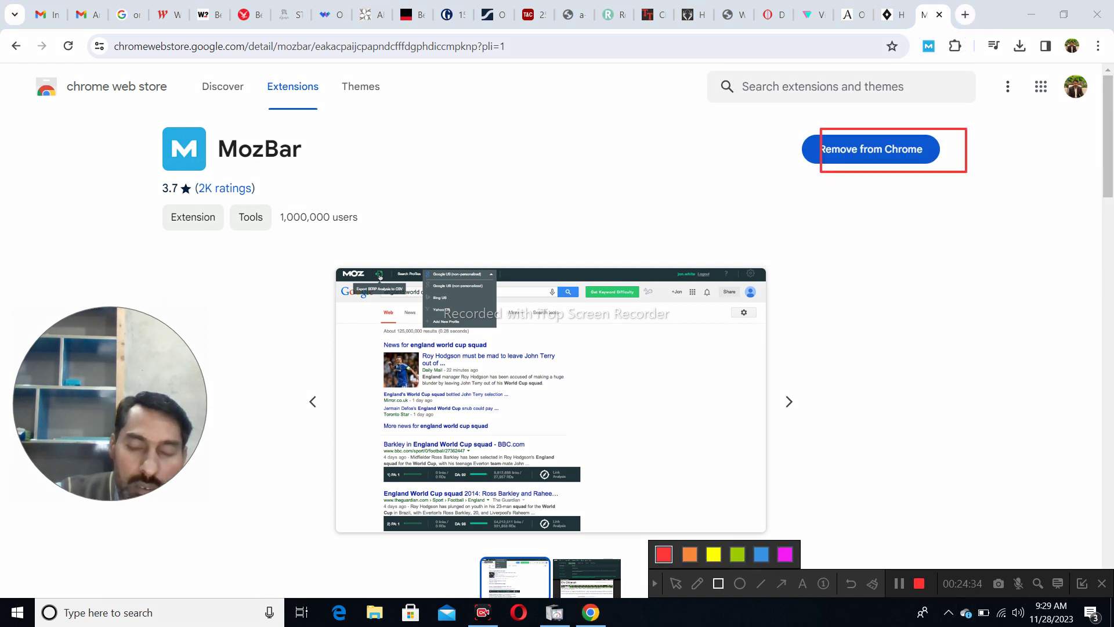
drag(917, 33, 948, 63)
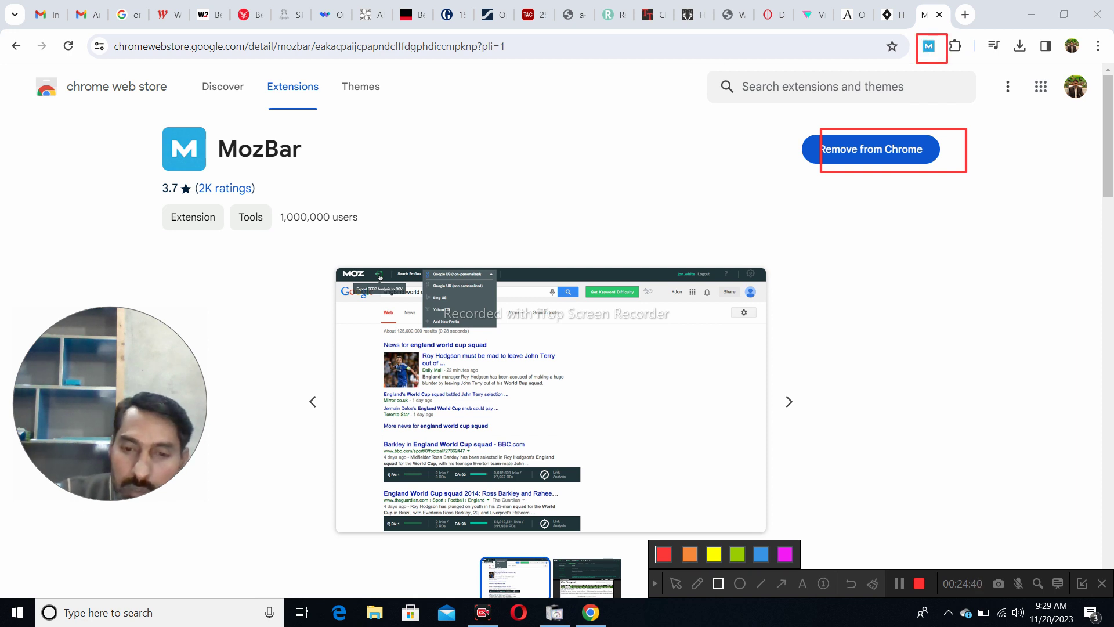
click(675, 583)
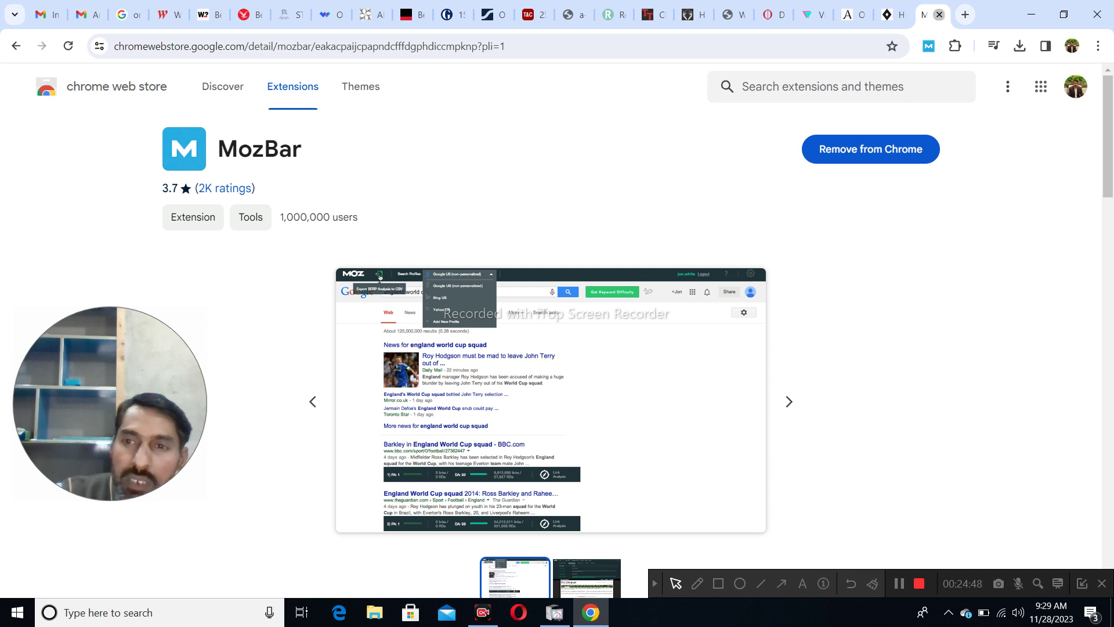
click(939, 15)
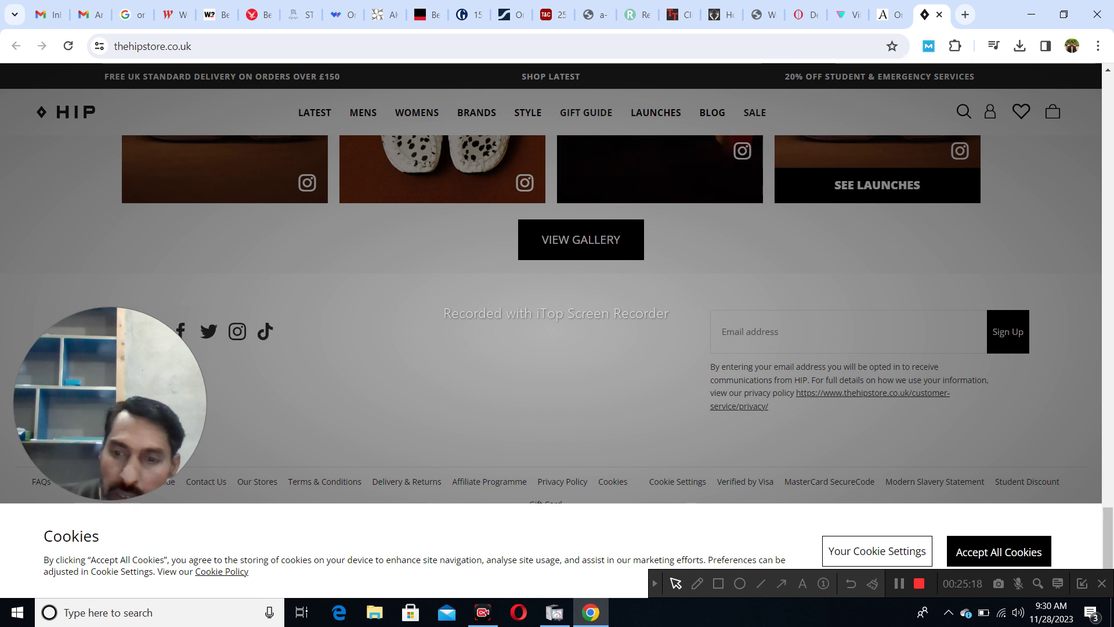
- Reload thehipstore.co.uk so MozBar appears, then scroll down to the footer links
key(F5)
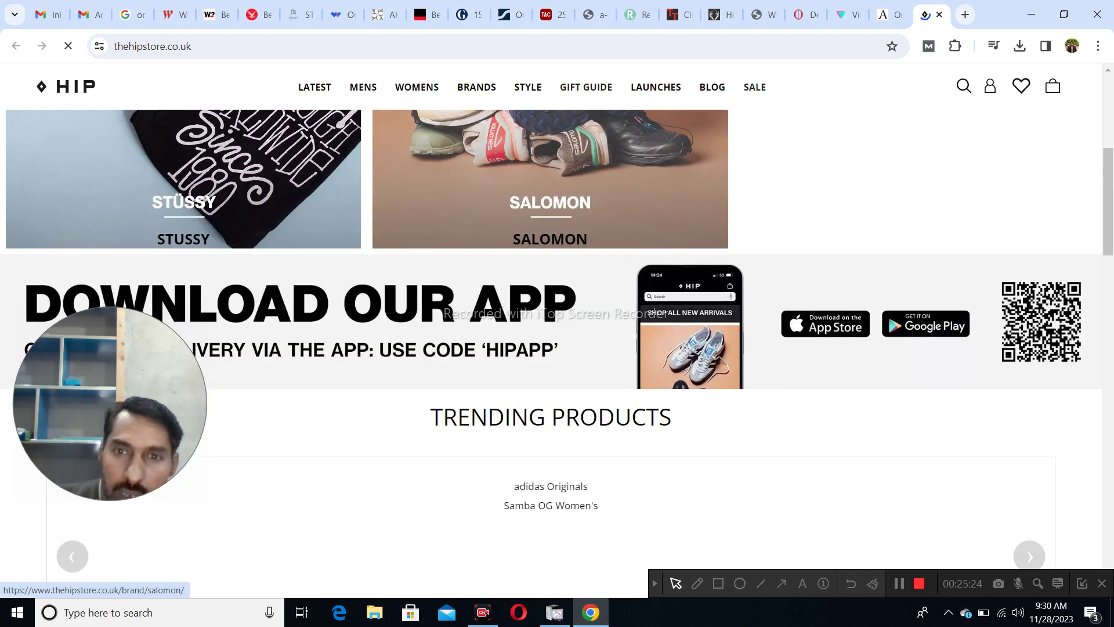
scroll(557, 348, down, 15)
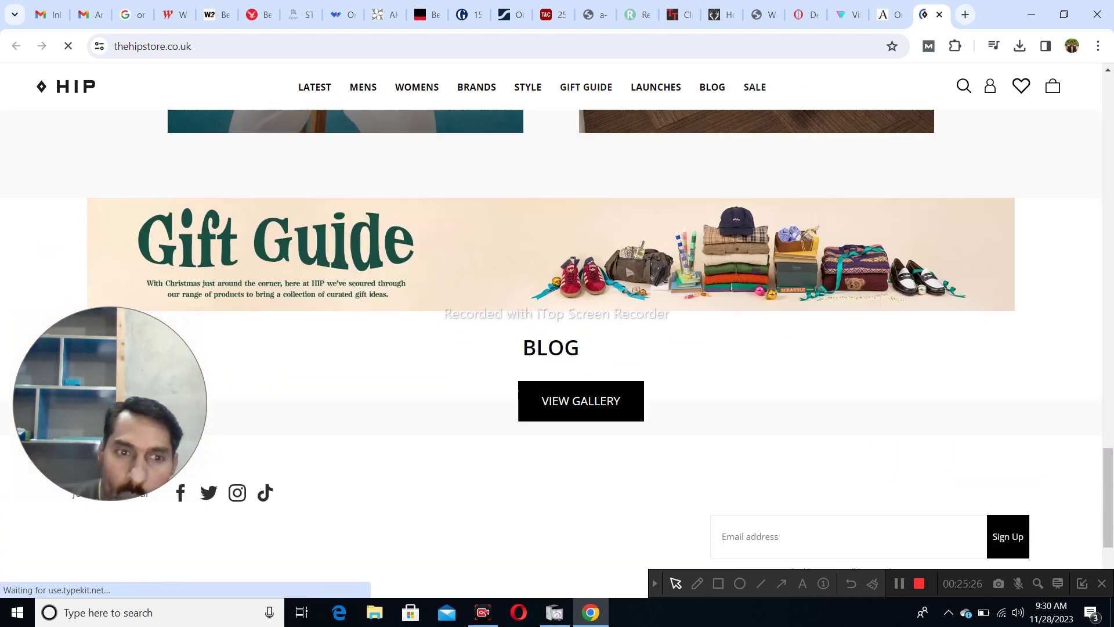
scroll(557, 348, down, 3)
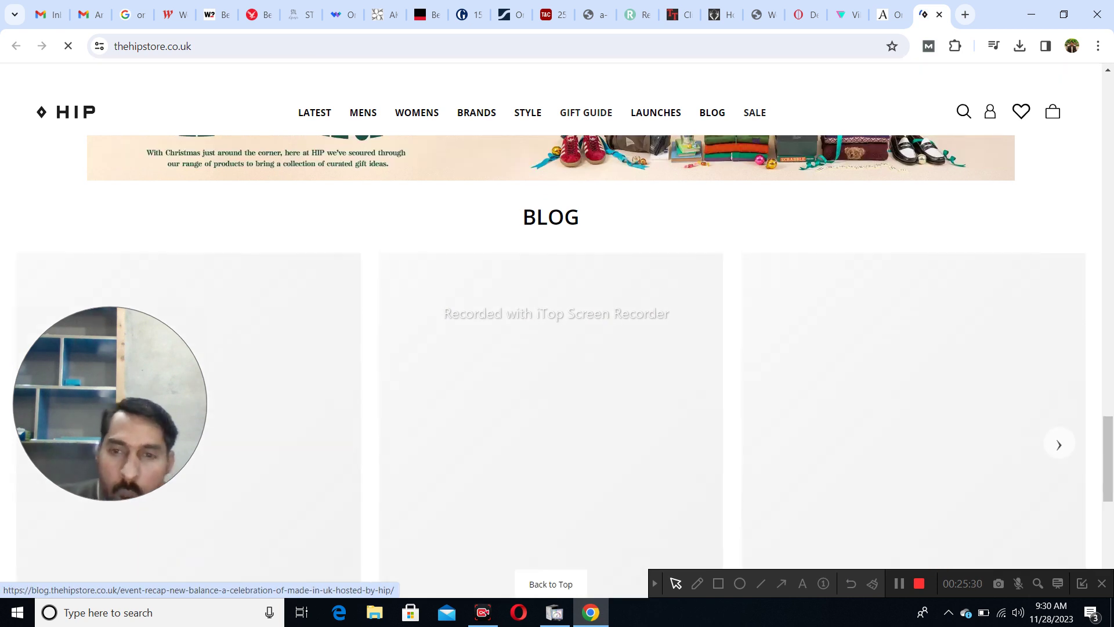
scroll(557, 349, down, 5)
scroll(557, 349, down, 3)
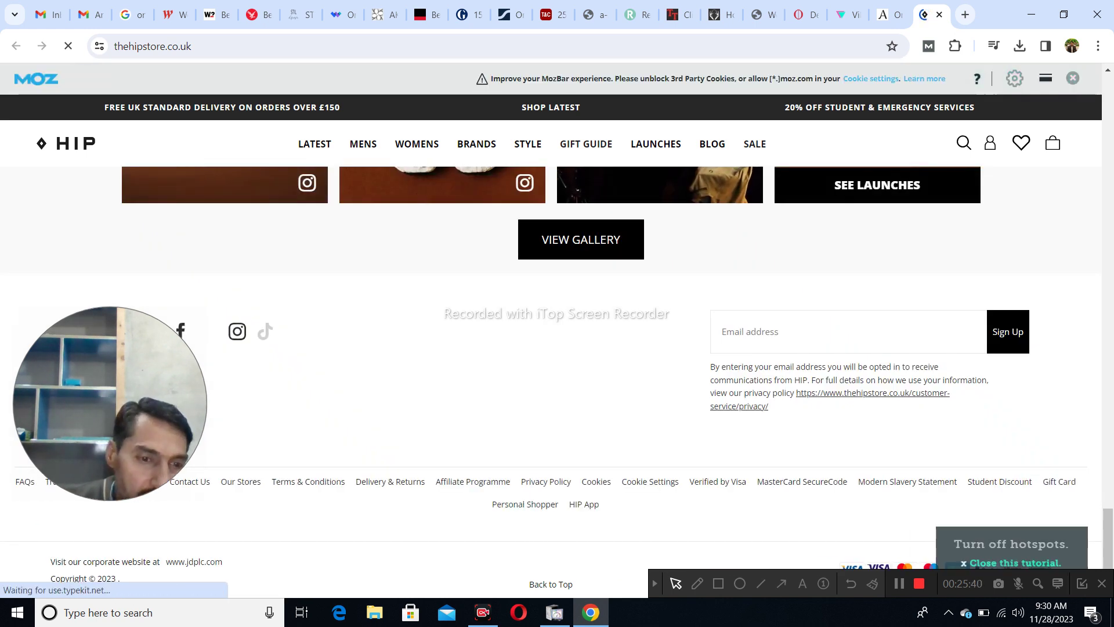
drag(148, 439, 580, 466)
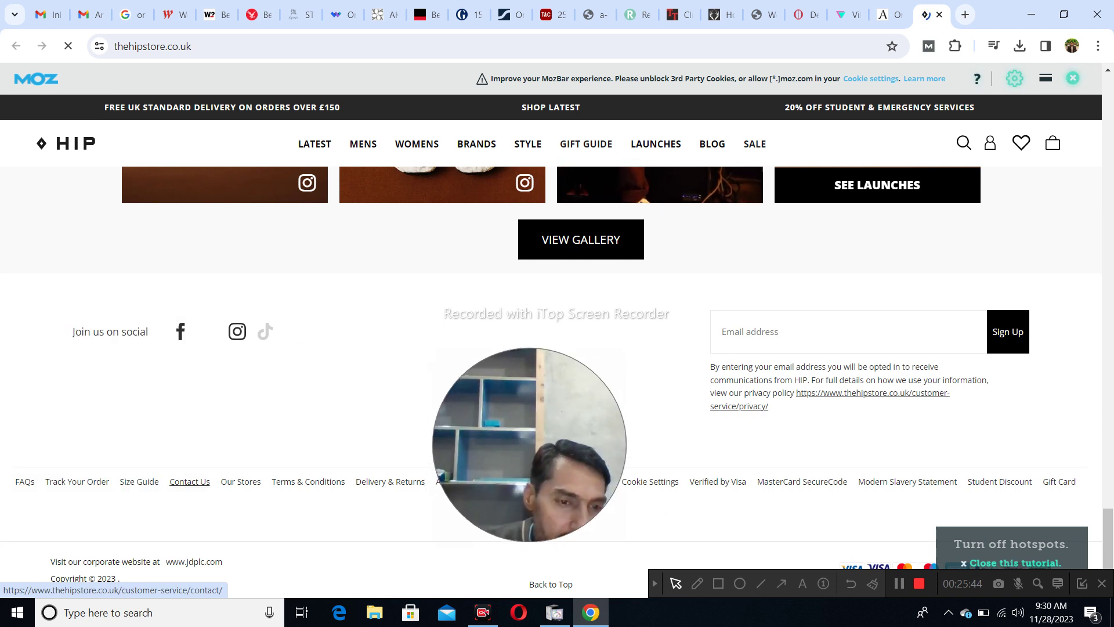
- Open The Hip Store's Contact Us customer service page from the footer
click(190, 482)
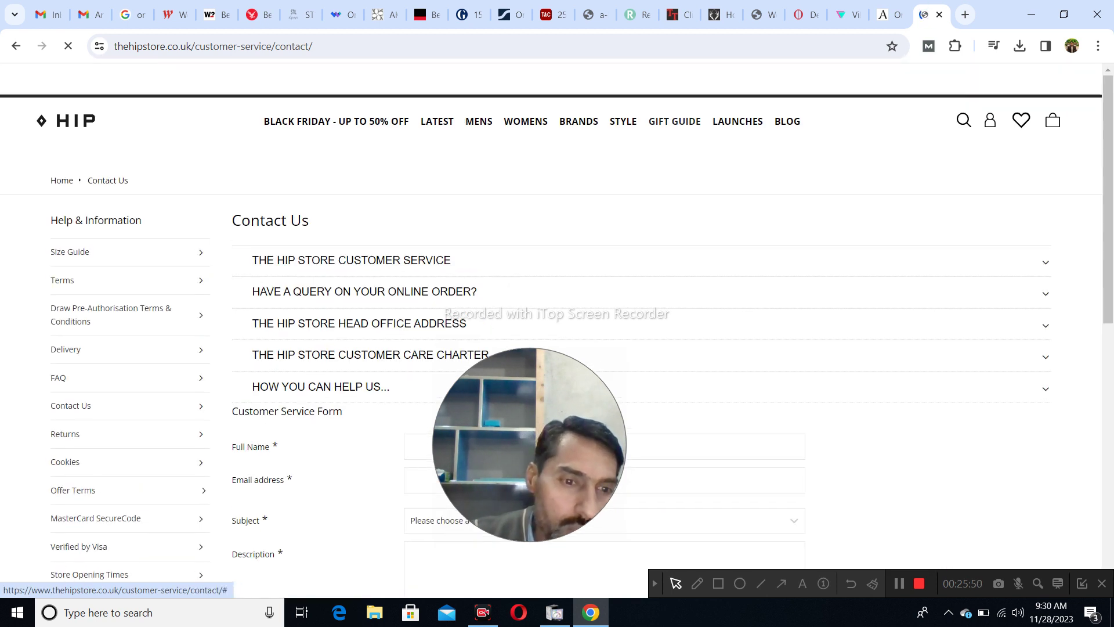
scroll(557, 406, down, 3)
drag(557, 427, 1006, 357)
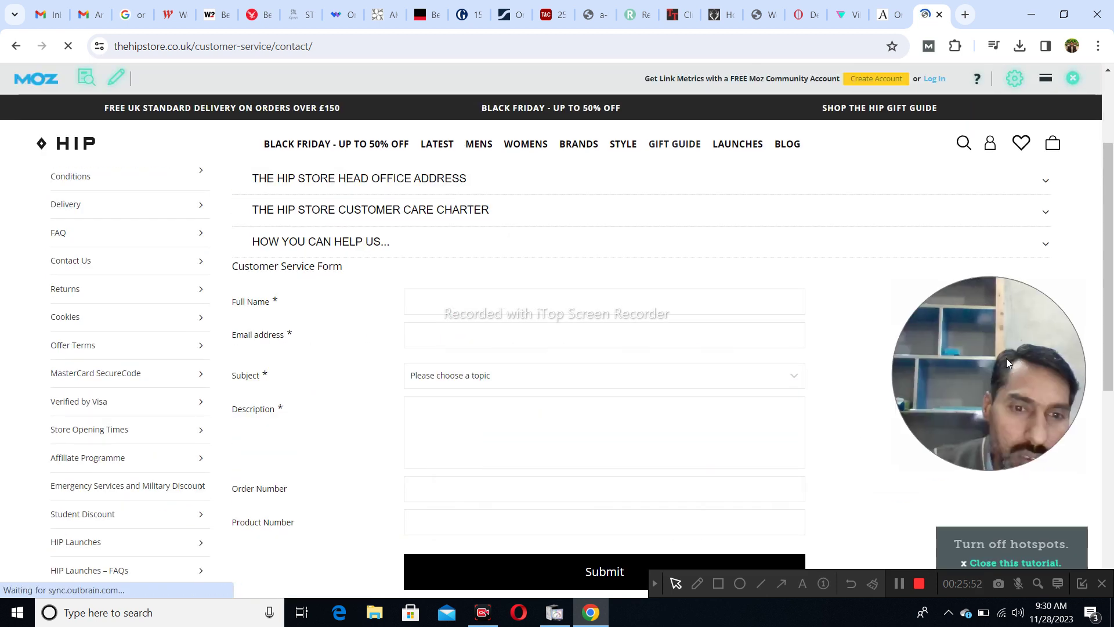
- Enter the sender's full name and e-mail address in the Customer Service Form
click(410, 301)
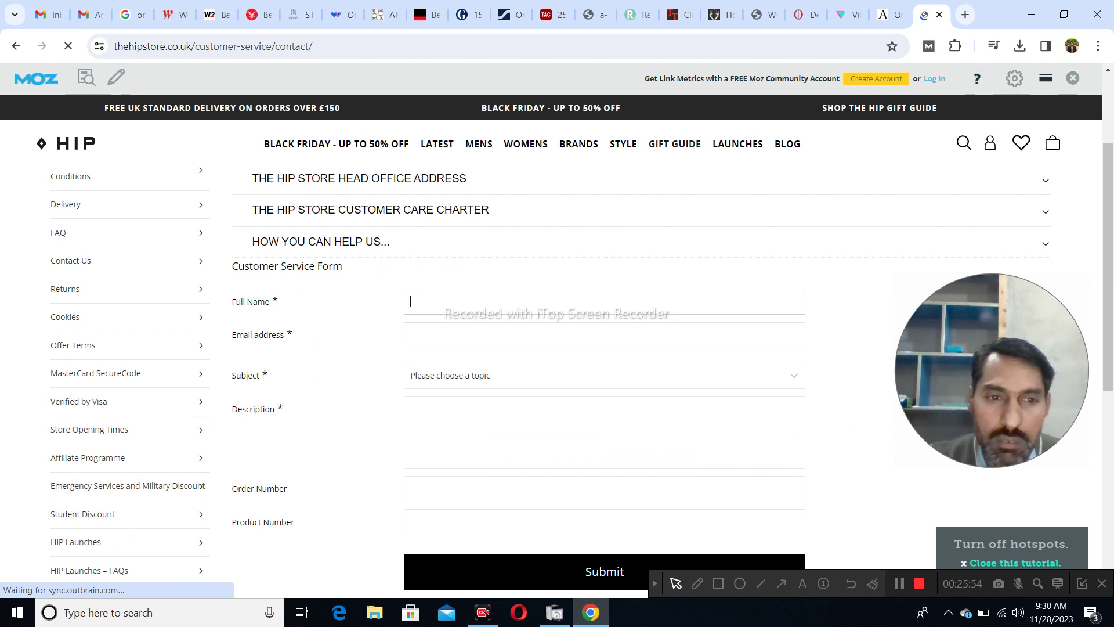
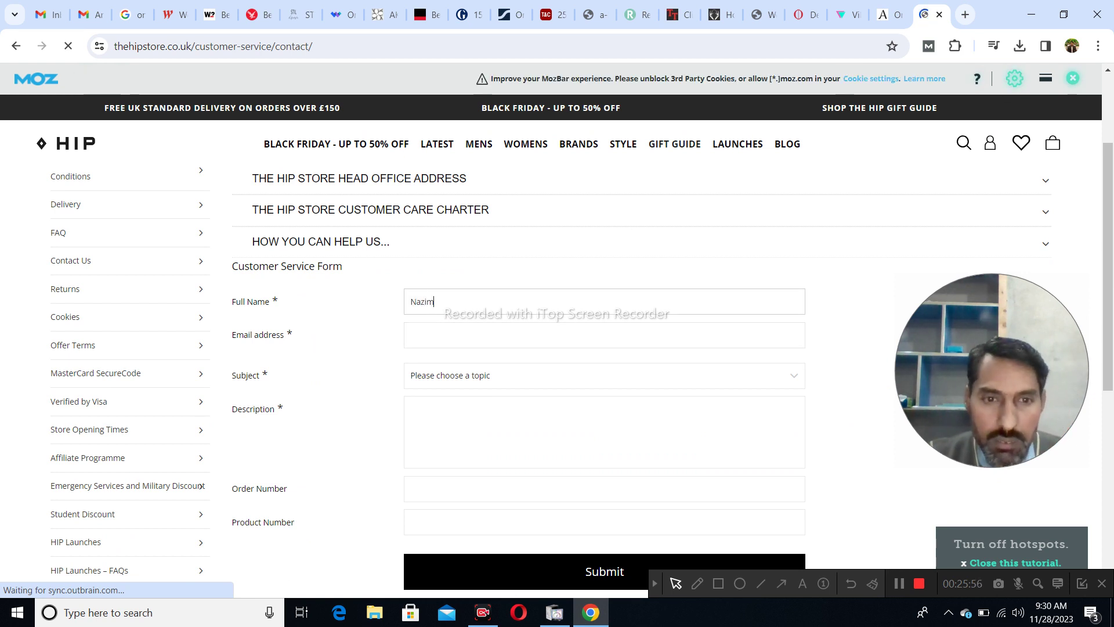
click(412, 335)
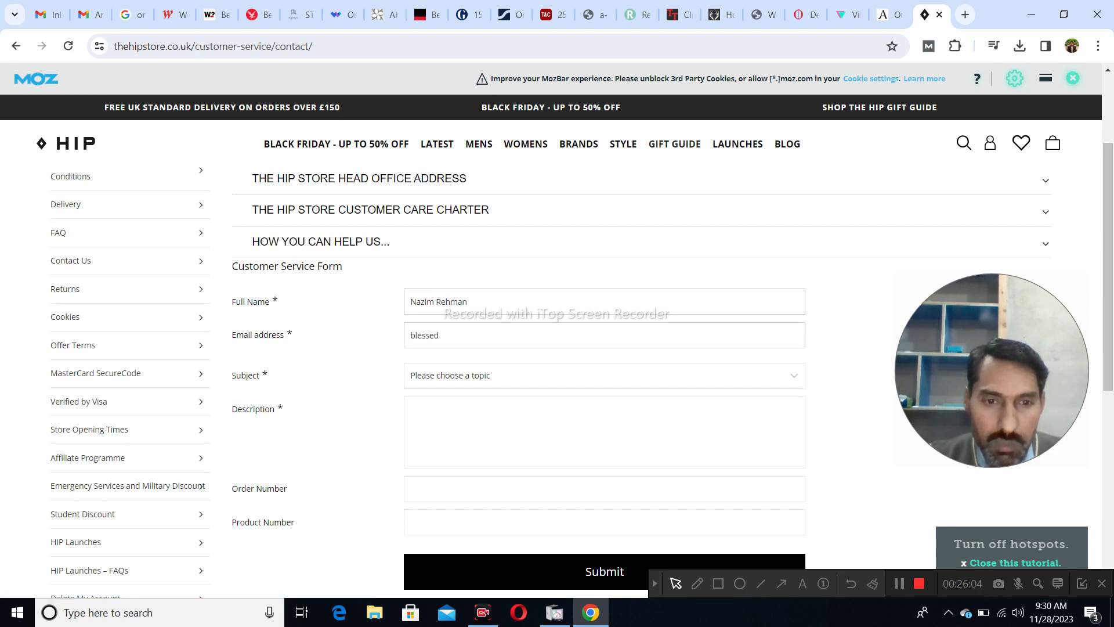
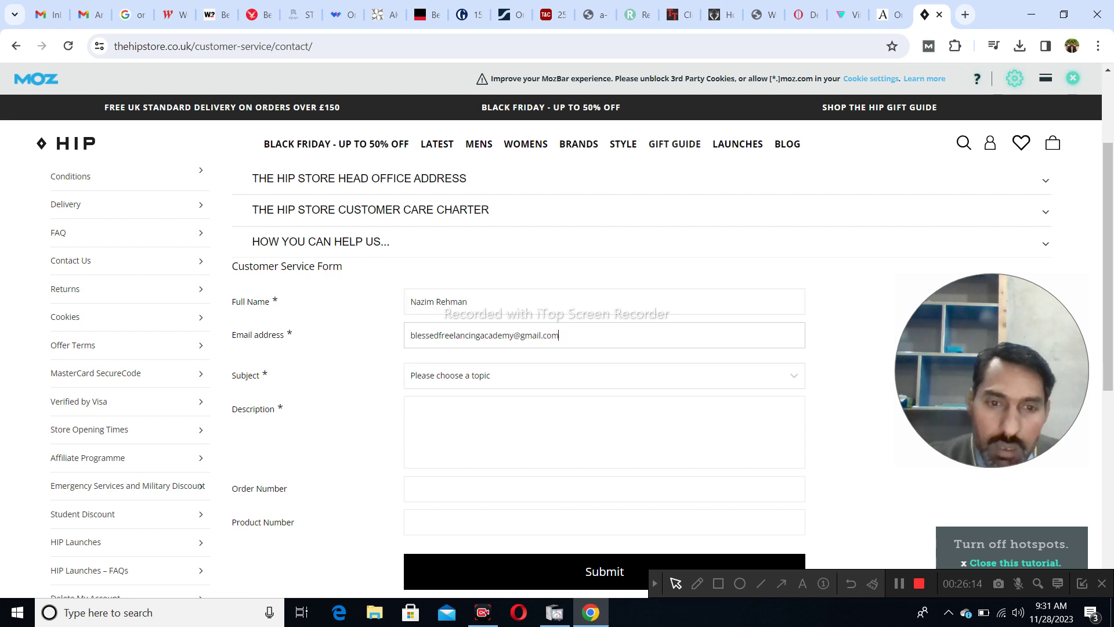
click(604, 375)
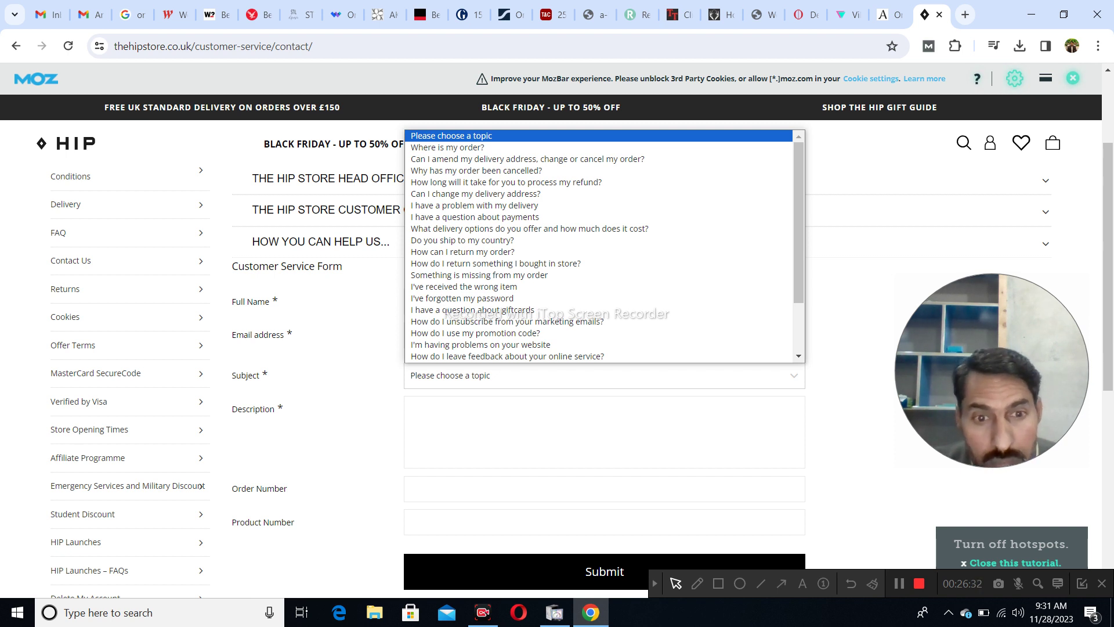
- Browse the subject topics and choose 'Do you have any job vacancies?' as the Subject
scroll(598, 246, down, 2)
key(Down)
key(Down)
key(Up)
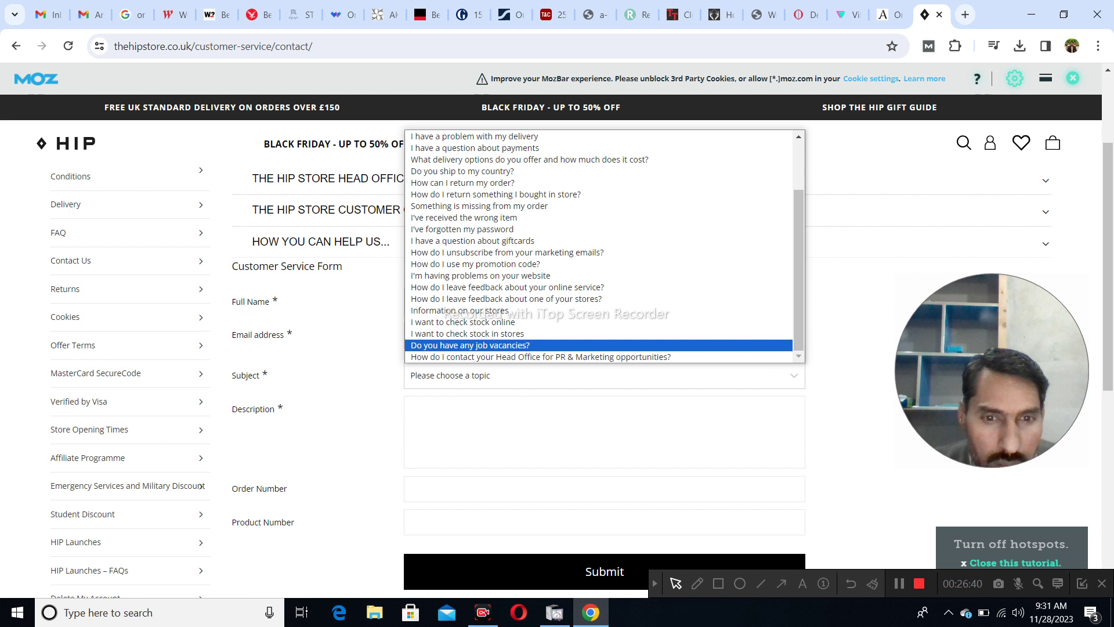
key(Down)
key(Up)
key(Up)
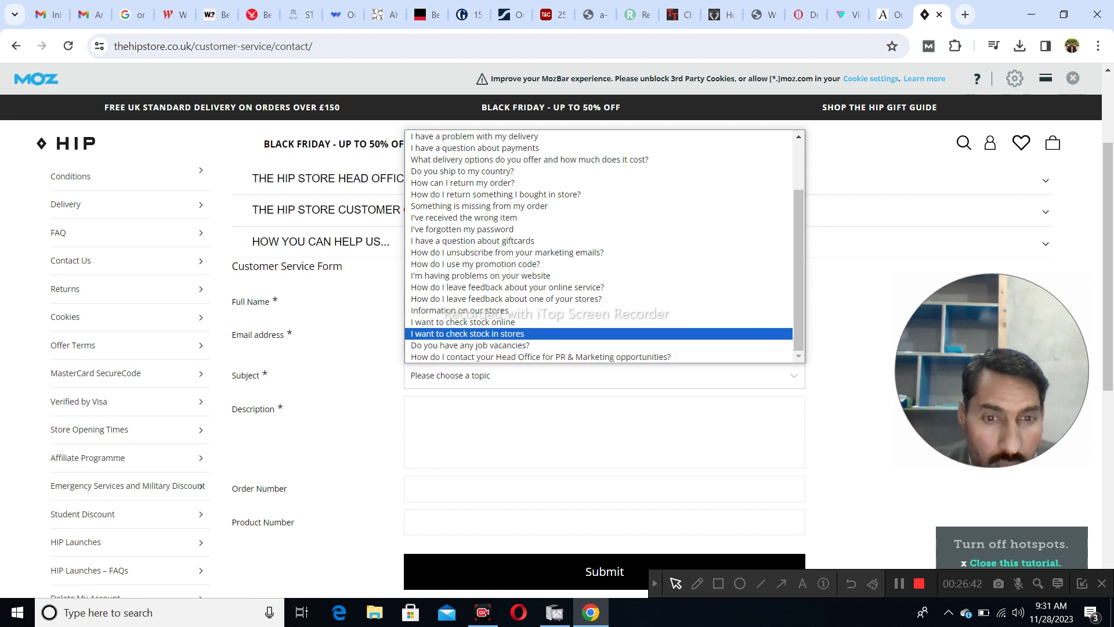
key(Up)
key(Up)
key(Down)
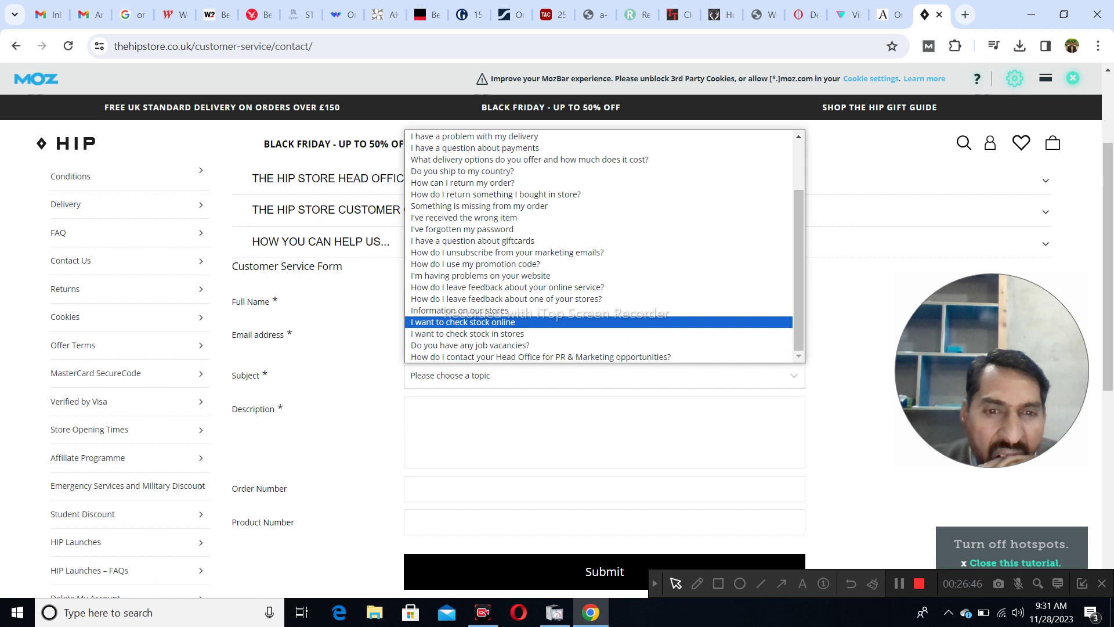
key(Up)
key(Up)
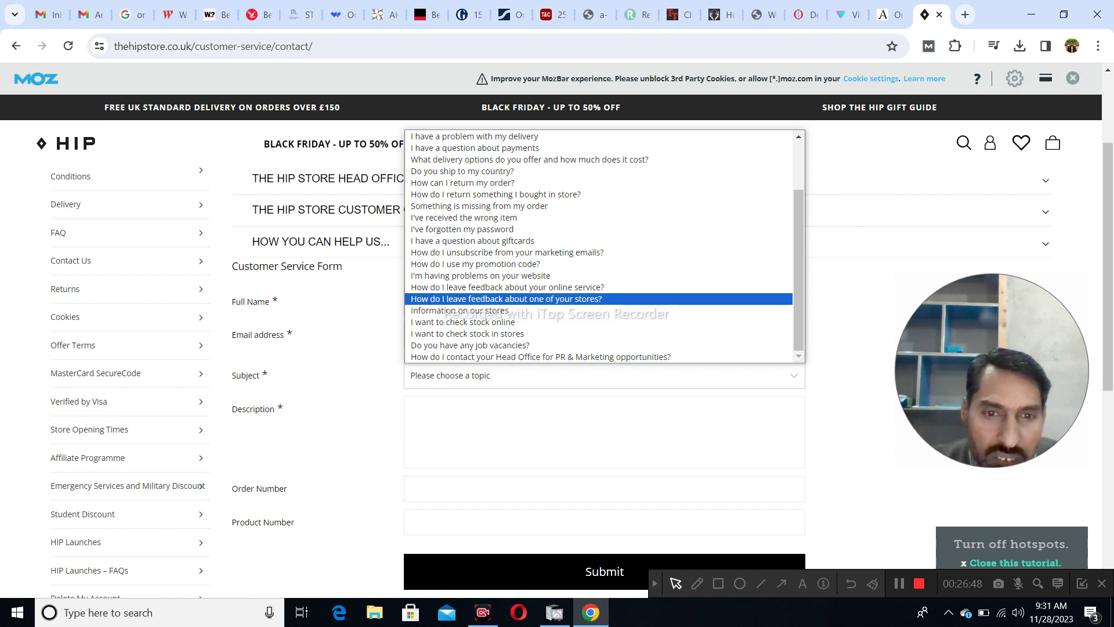
key(Up)
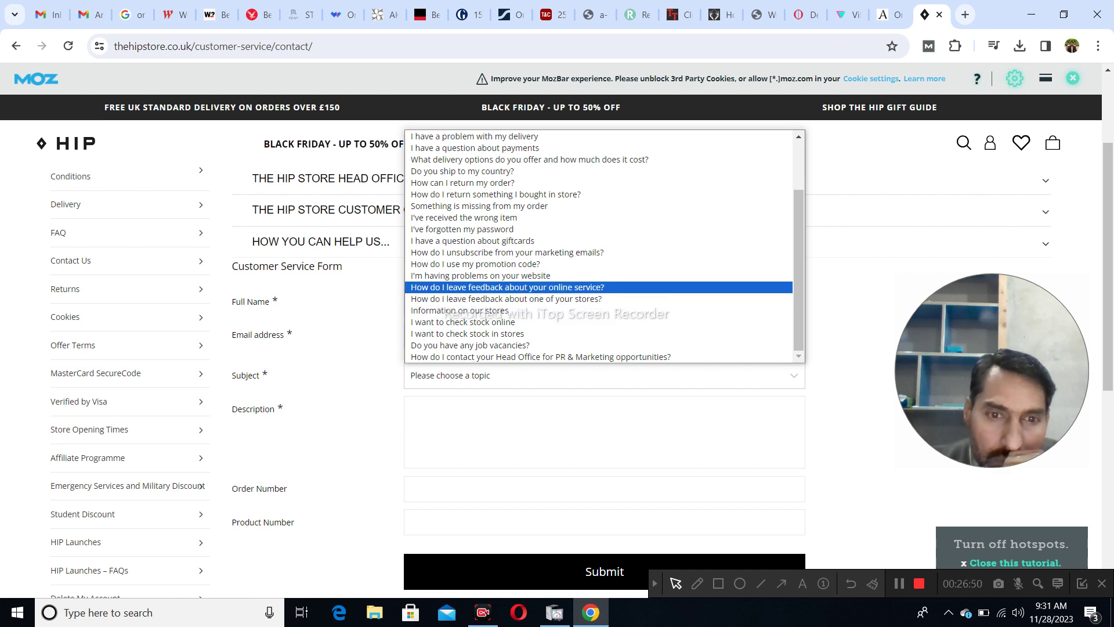
key(Up)
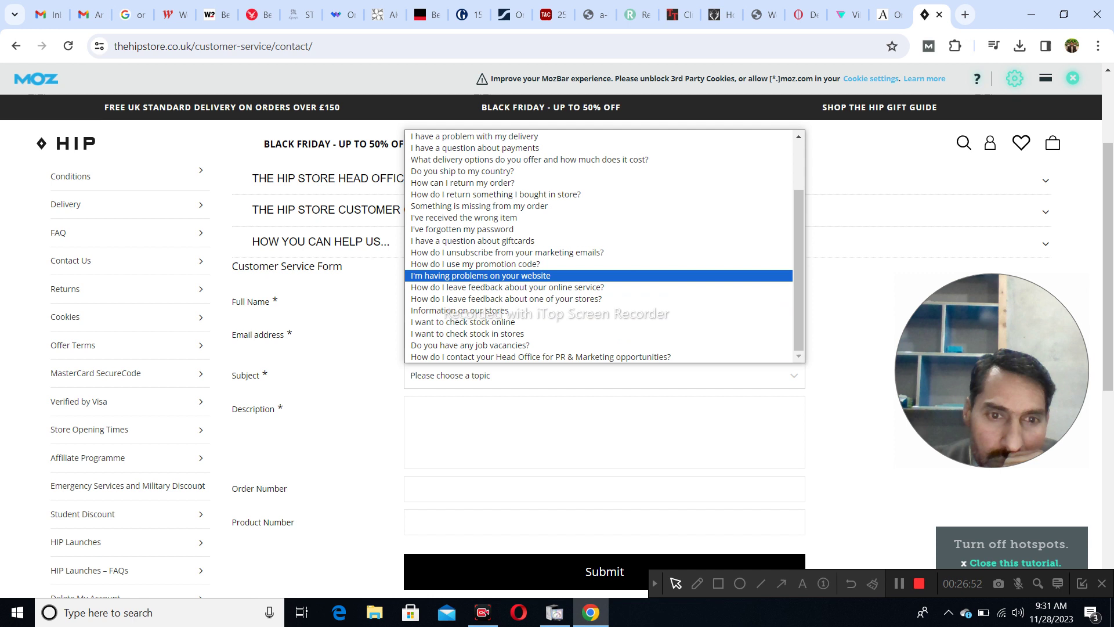
key(Up)
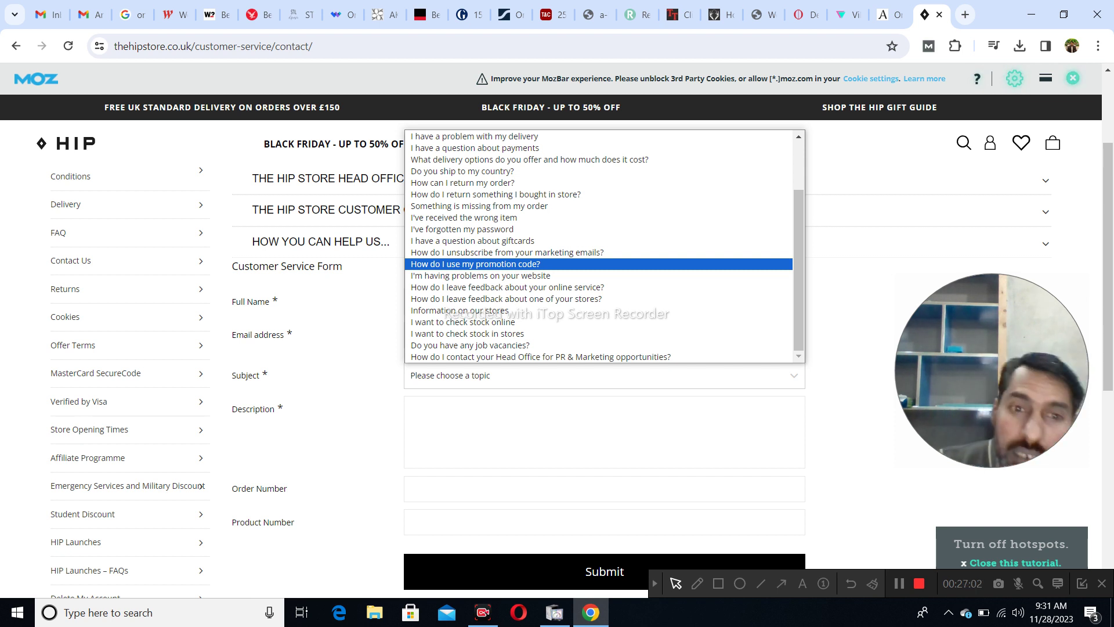
key(Down)
key(Down)
key(Down)
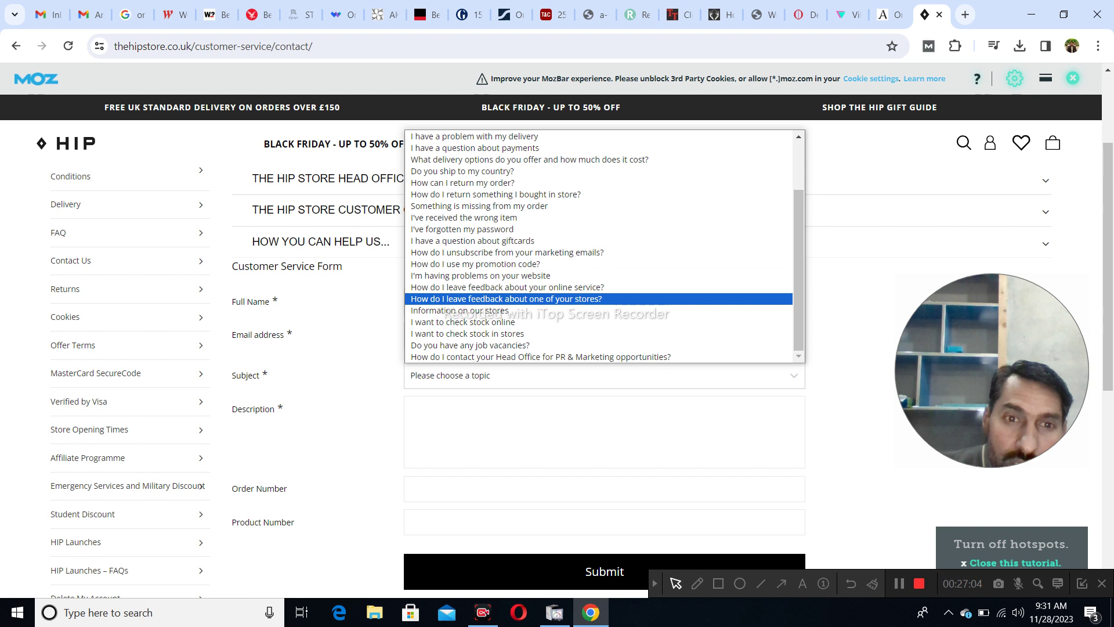
key(Up)
key(Up)
key(Up)
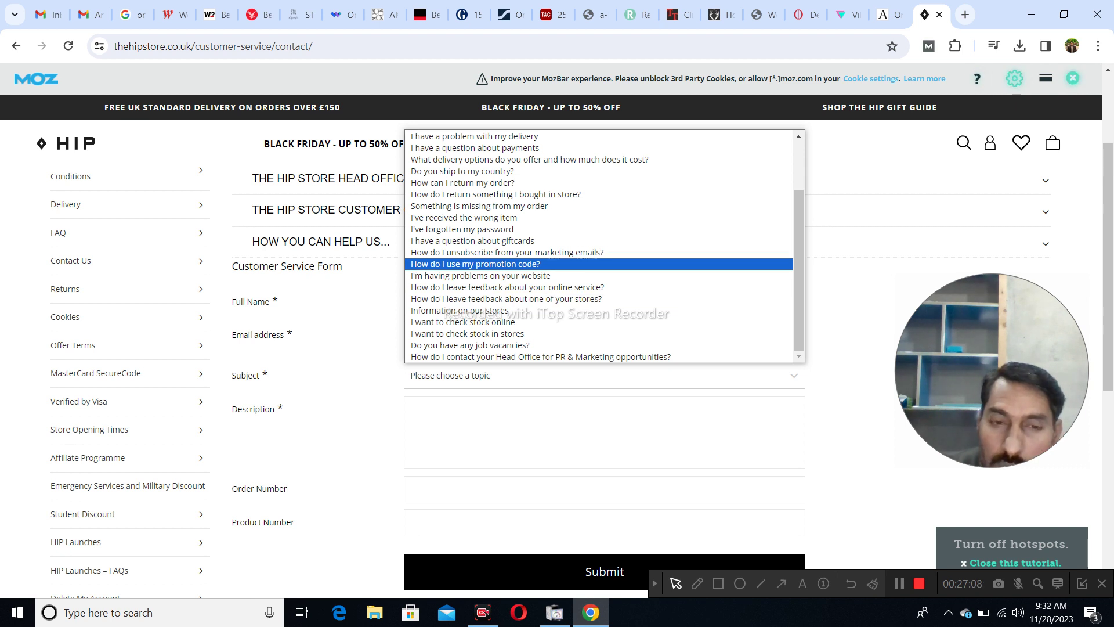
scroll(598, 263, up, 2)
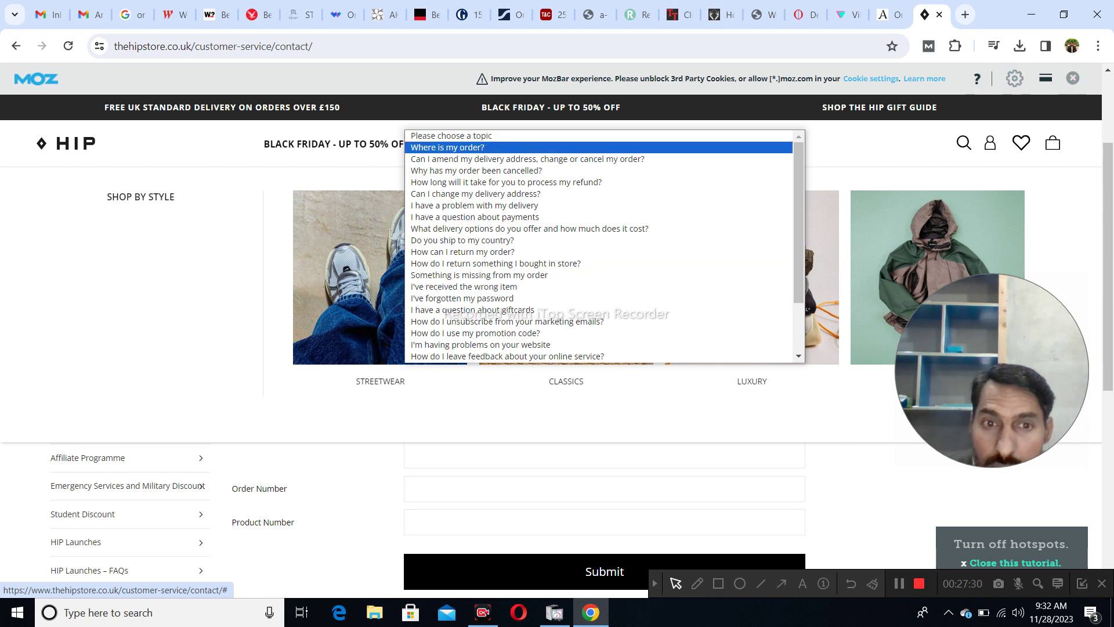
scroll(598, 233, down, 2)
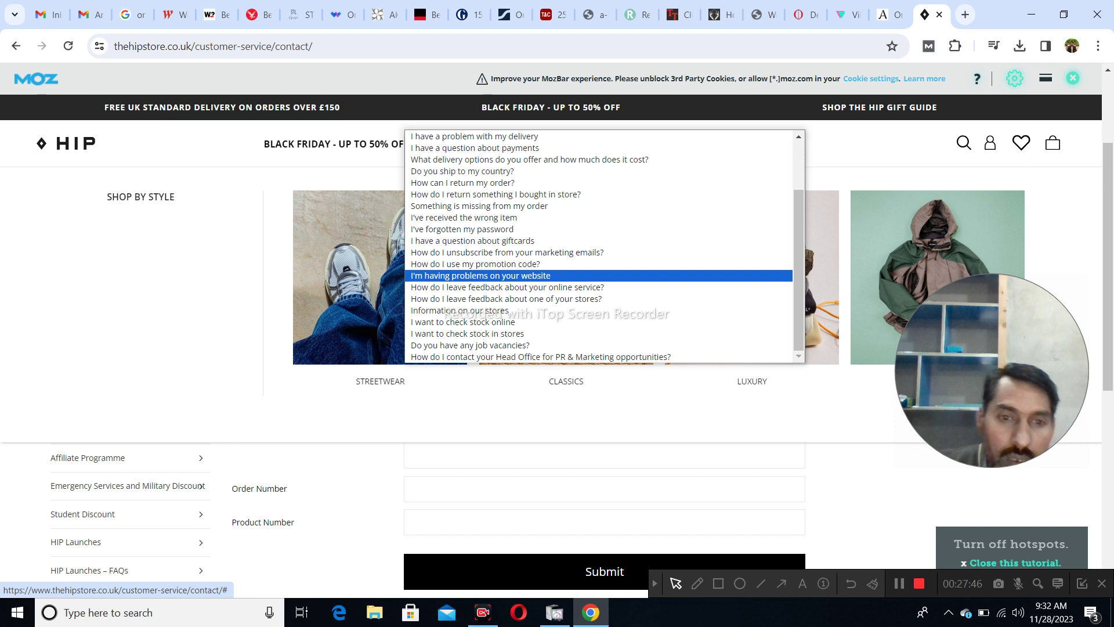
click(568, 345)
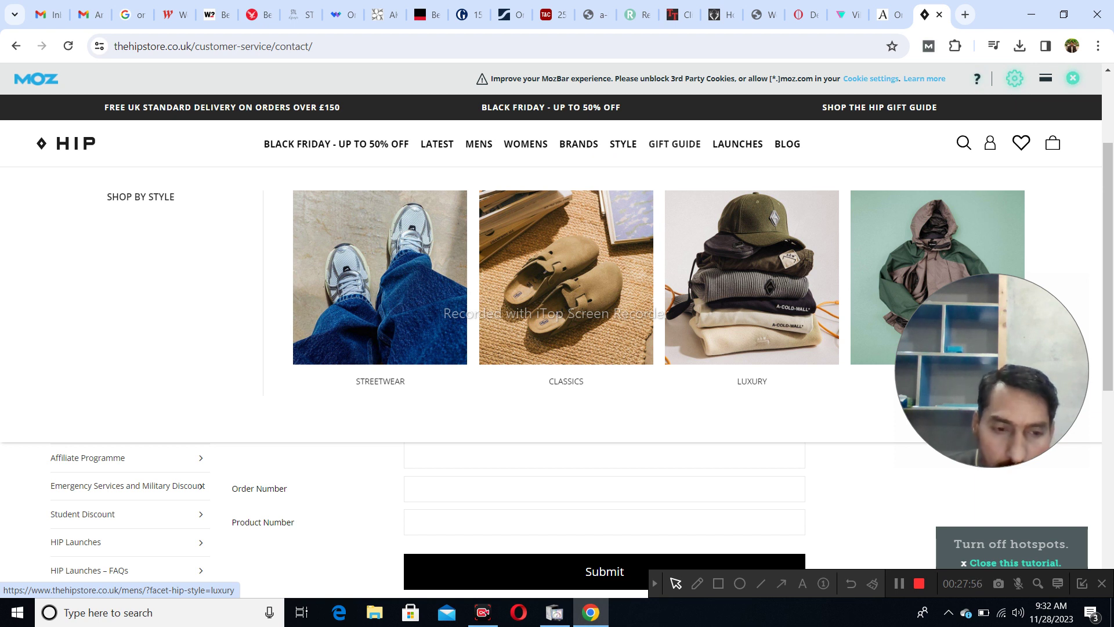
- Scroll around the Hip Store contact form to locate the Description box
scroll(752, 291, down, 5)
scroll(752, 290, up, 2)
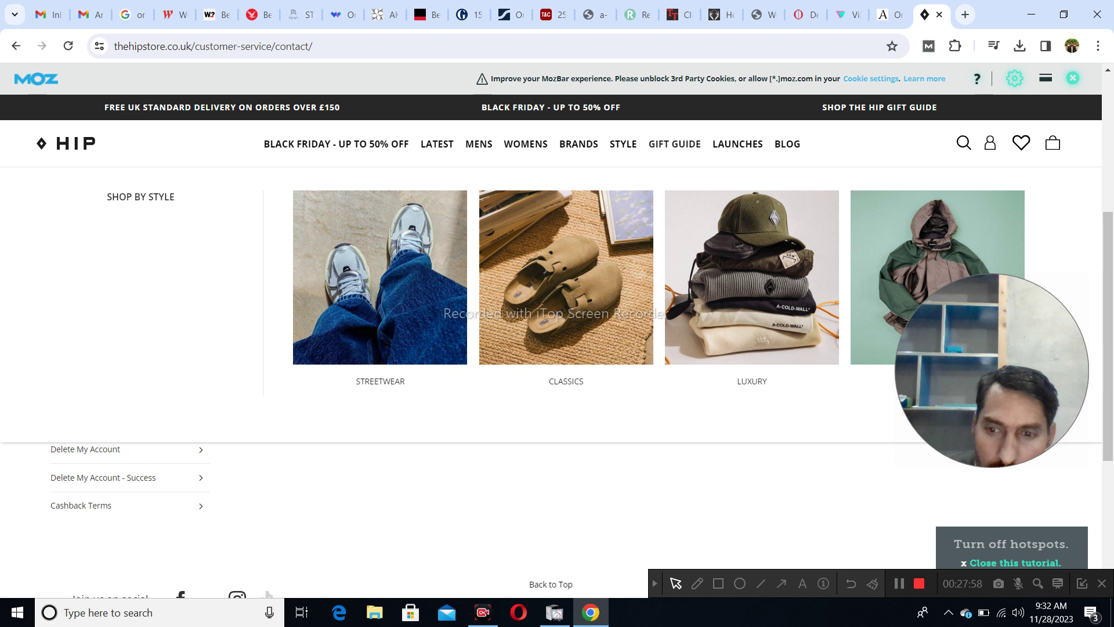
scroll(752, 290, down, 3)
scroll(557, 348, up, 2)
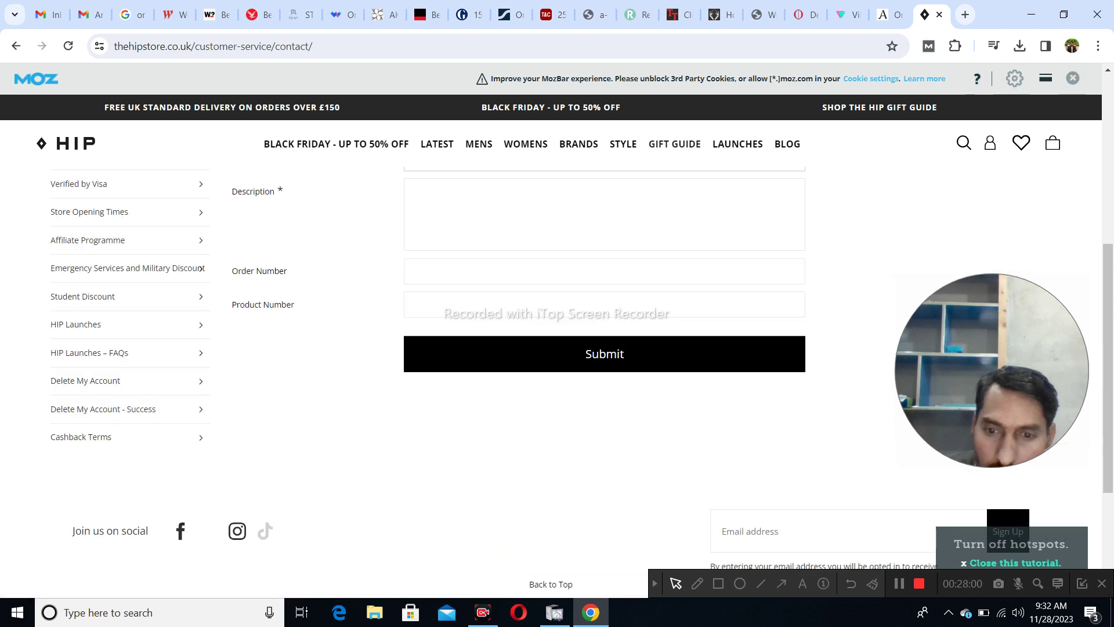
scroll(557, 348, up, 2)
scroll(557, 349, down, 2)
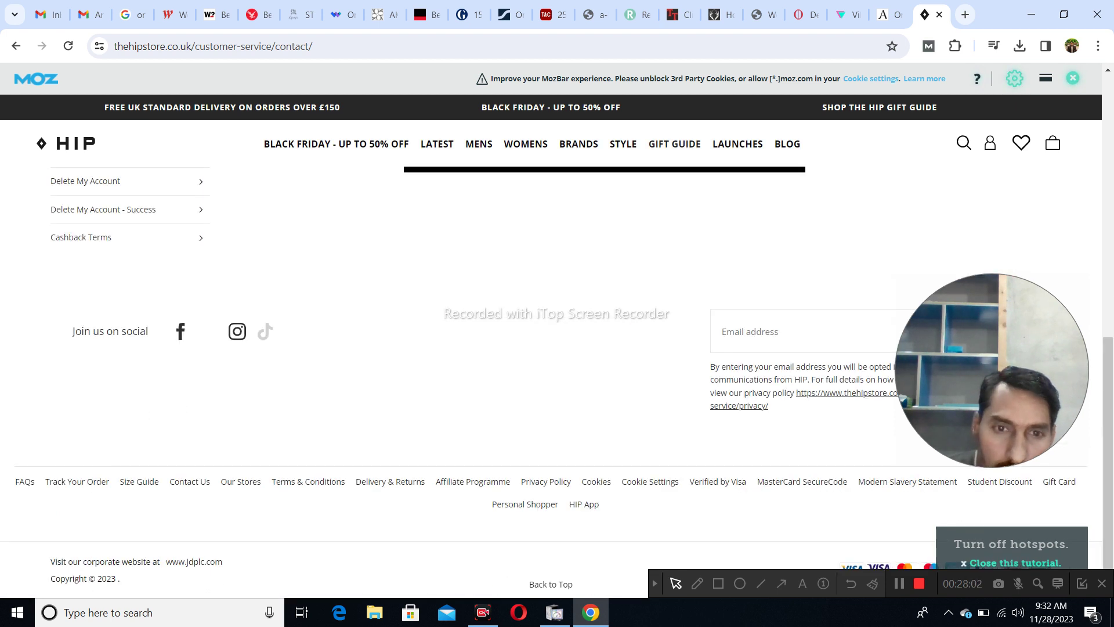
scroll(557, 348, up, 4)
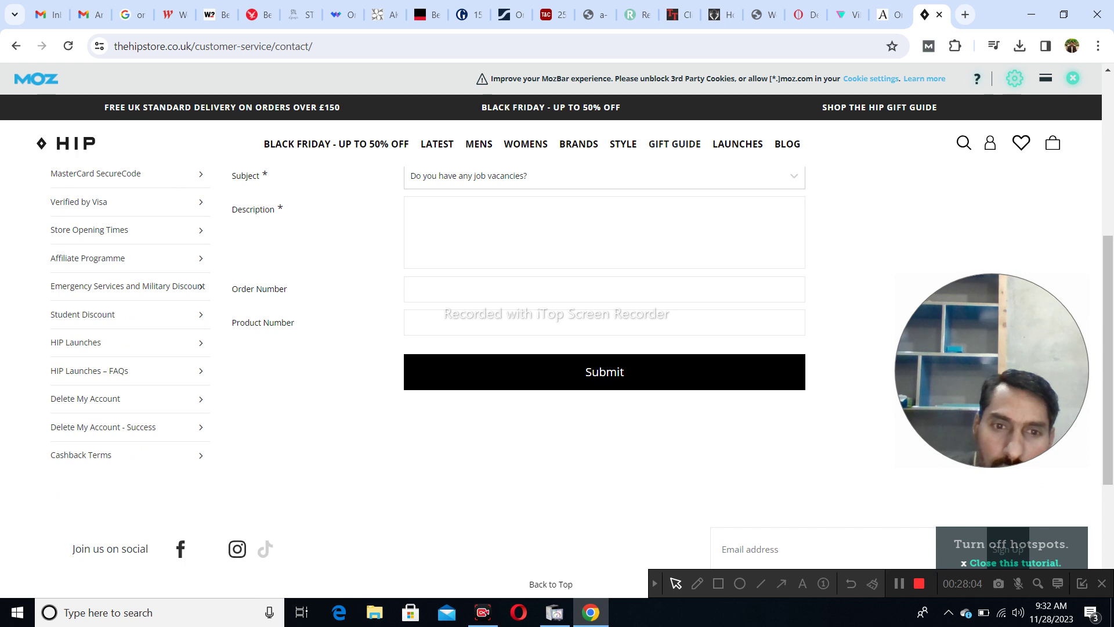
scroll(557, 348, up, 1)
scroll(557, 348, up, 3)
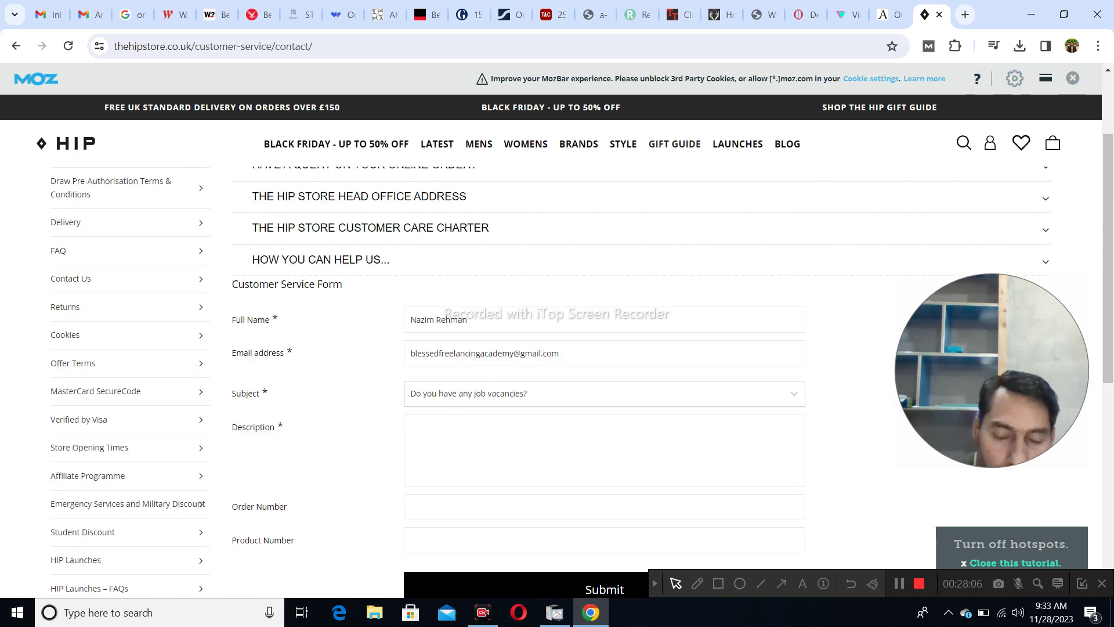
scroll(557, 348, down, 1)
scroll(557, 348, up, 2)
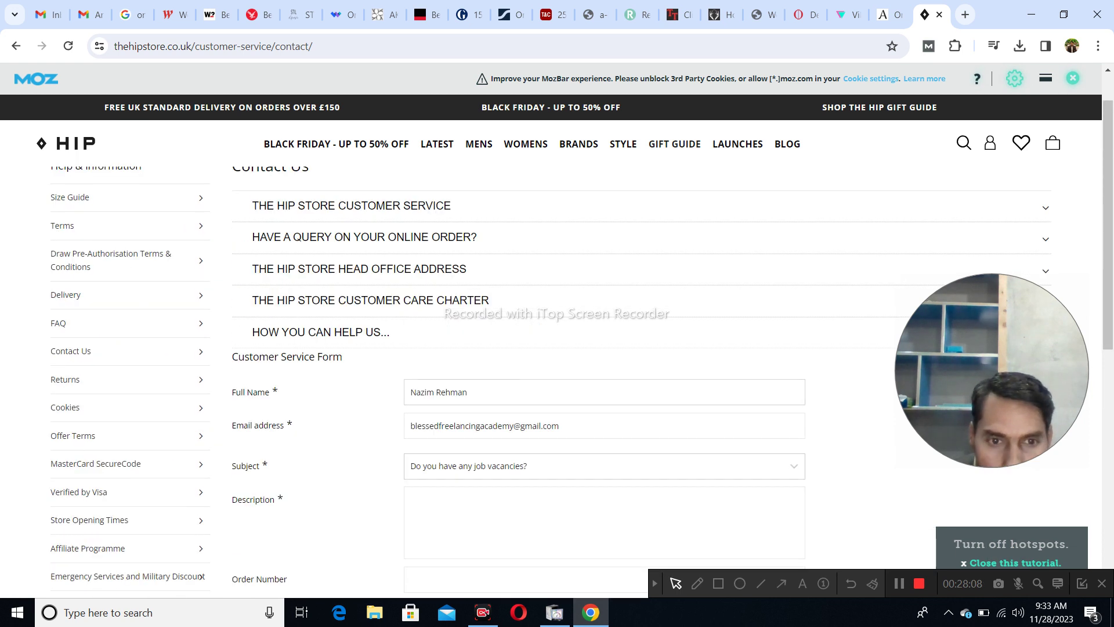
scroll(557, 349, up, 1)
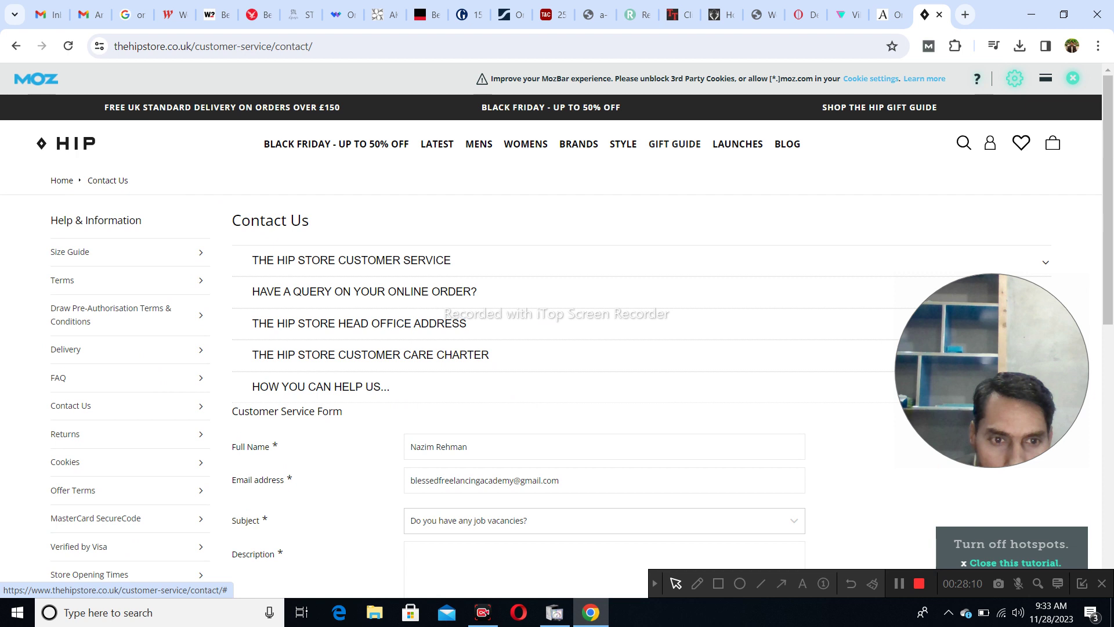
scroll(557, 349, down, 4)
- Paste a test sentence into Description, undo it, and return to the Google results
key(Return)
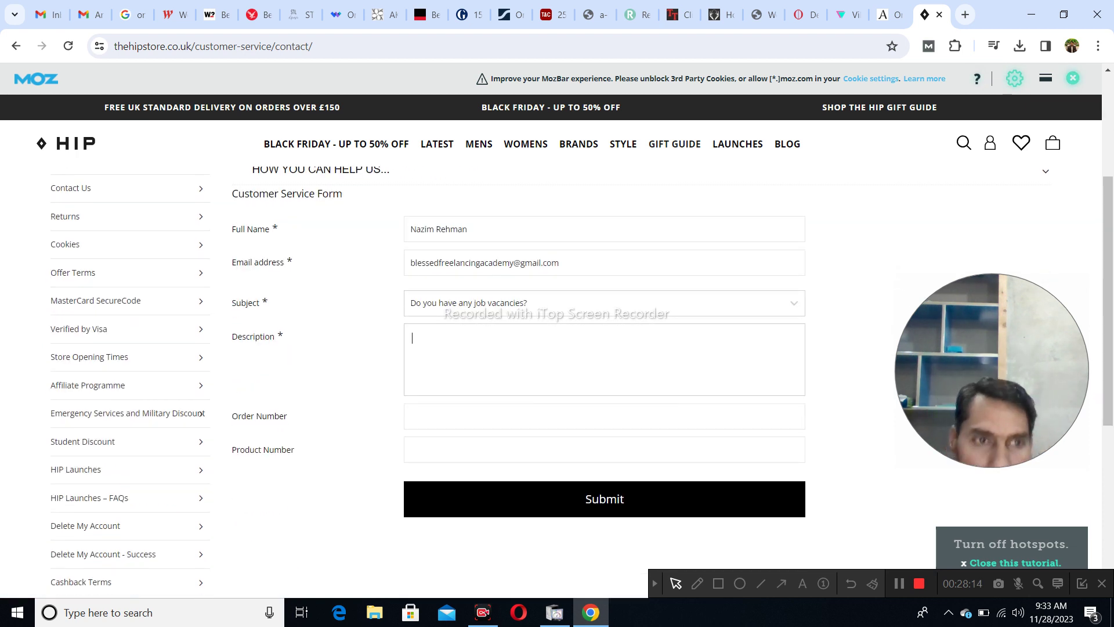
text(I can also write an article for you at a reasonable price.)
key(ctrl+z)
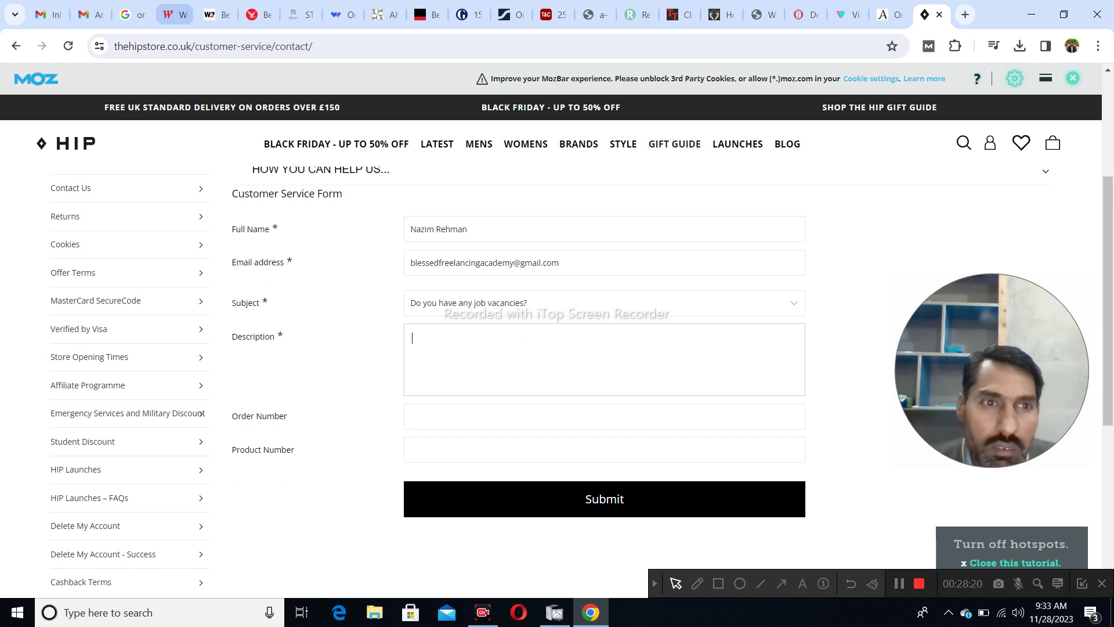
click(132, 15)
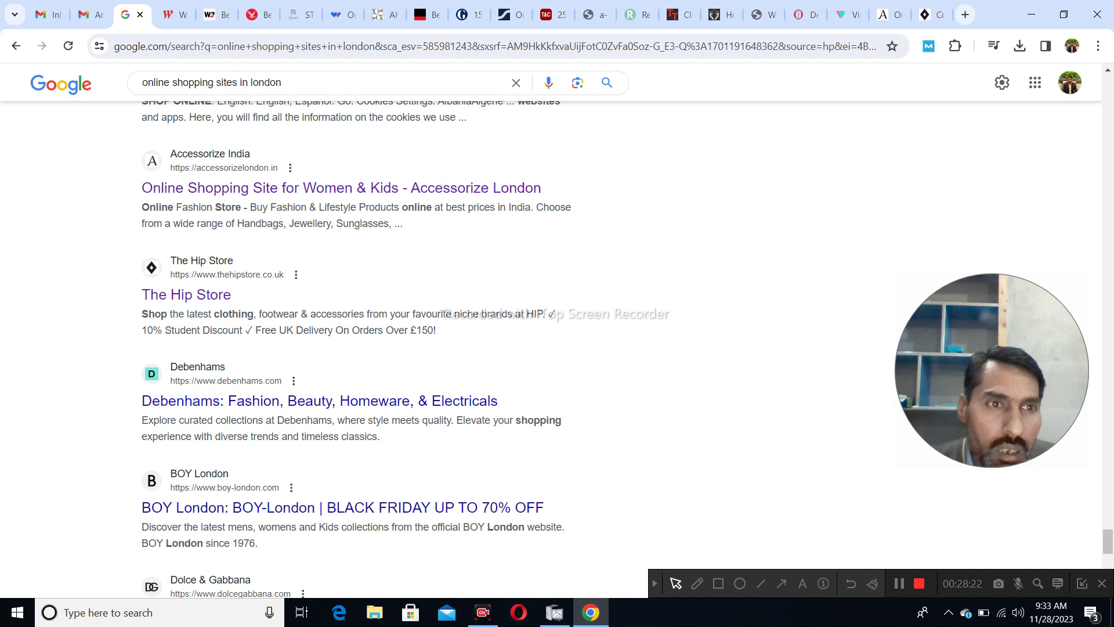
- Copy the five pitch paragraphs from the sent Gmail email and return to the Hip Store form
click(87, 15)
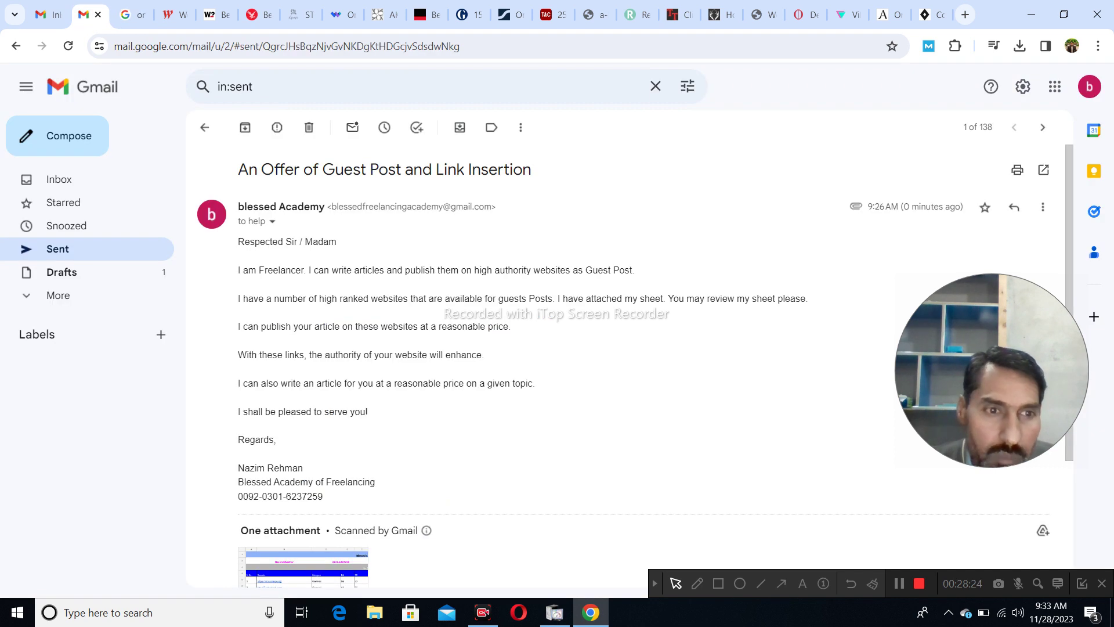
drag(238, 271, 535, 384)
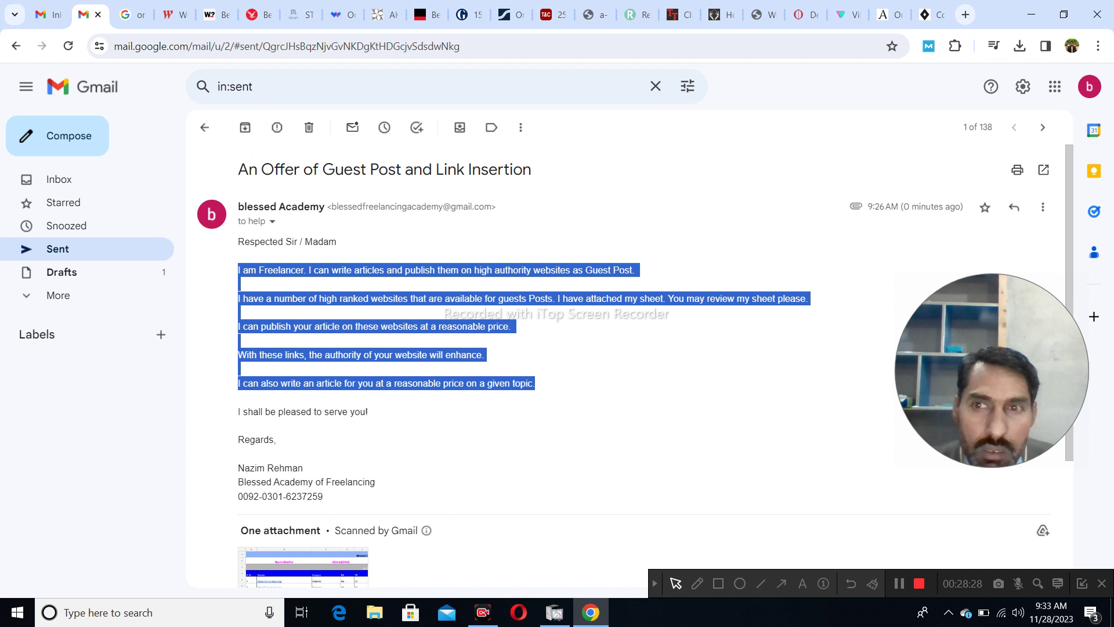
click(928, 14)
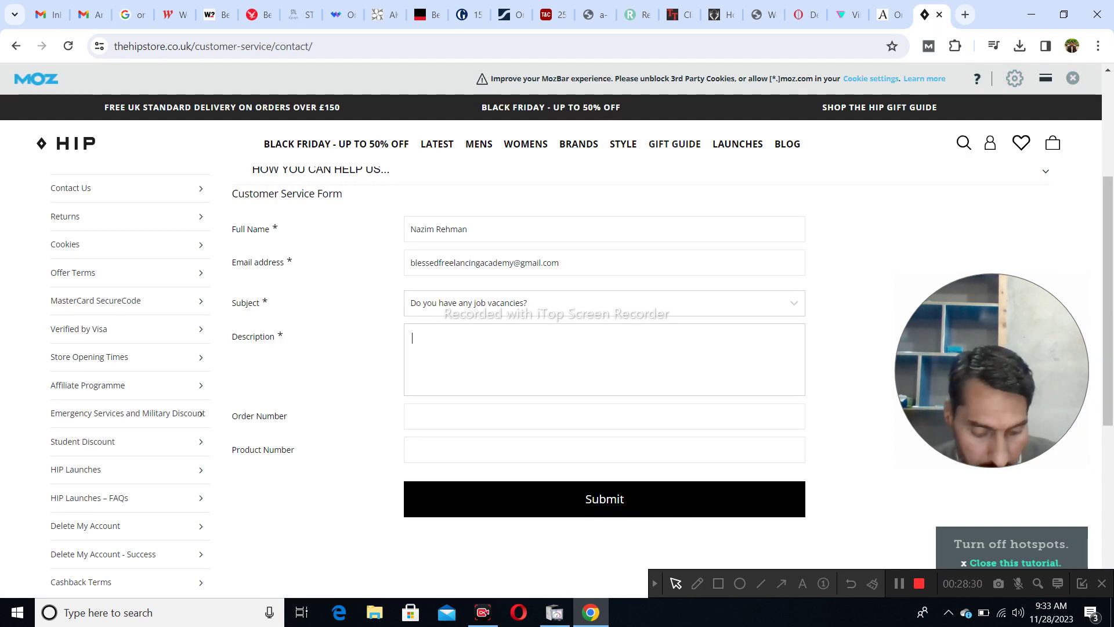
- Paste the pitch into Description, submit the Hip Store form, and close the tab
key(ctrl+v)
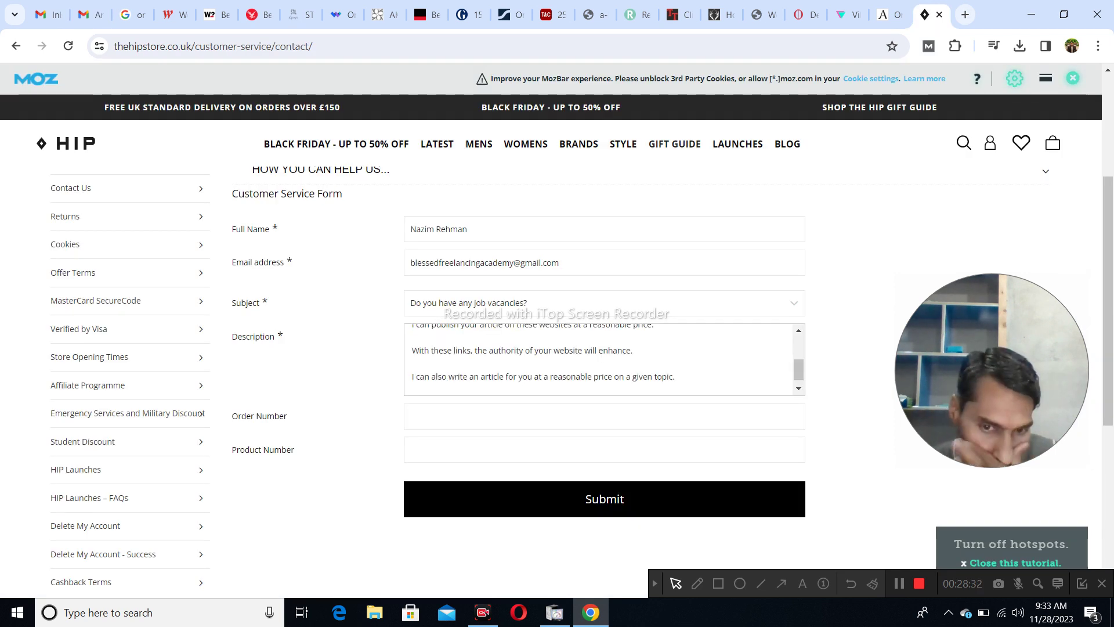
click(604, 498)
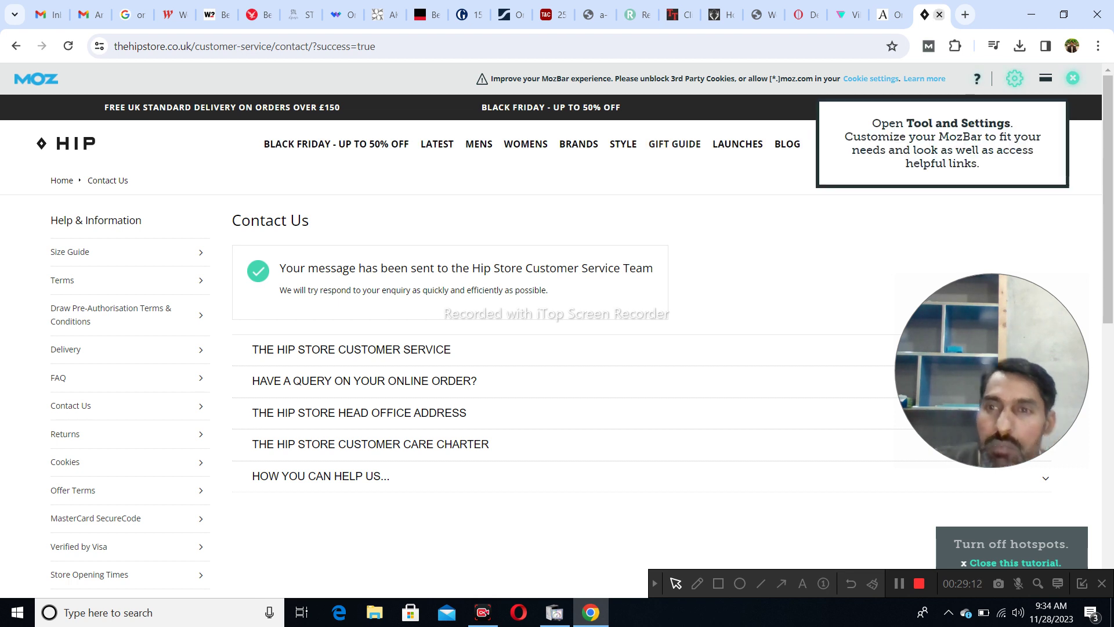
key(ctrl+w)
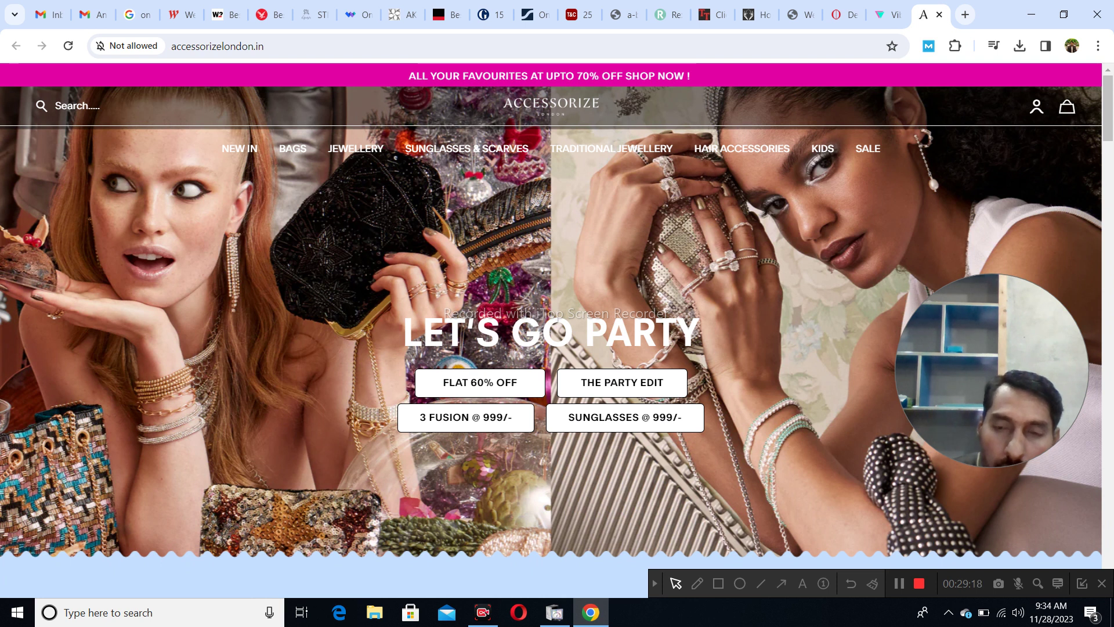
- Scroll to the accessorizelondon.in footer and open Contact under Customer Services
scroll(276, 406, down, 10)
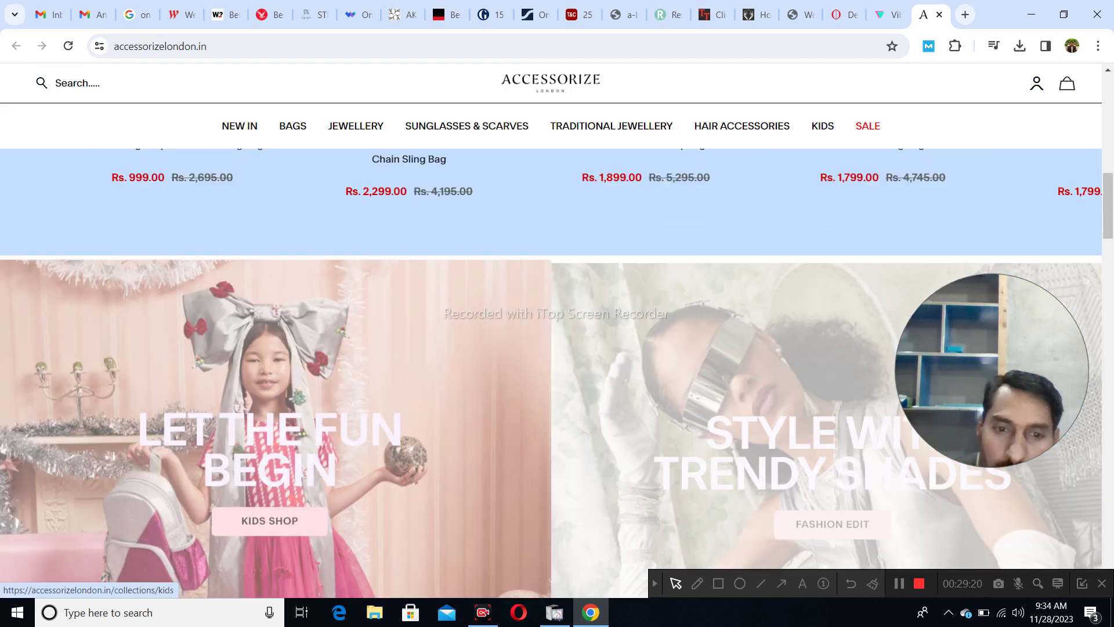
scroll(276, 406, down, 15)
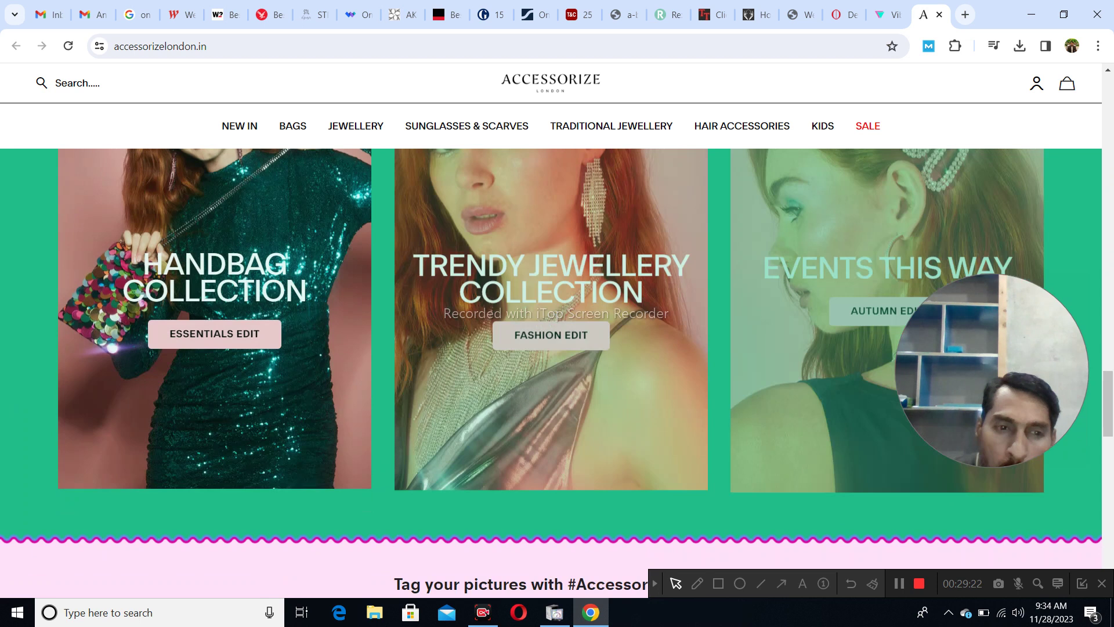
scroll(276, 407, down, 10)
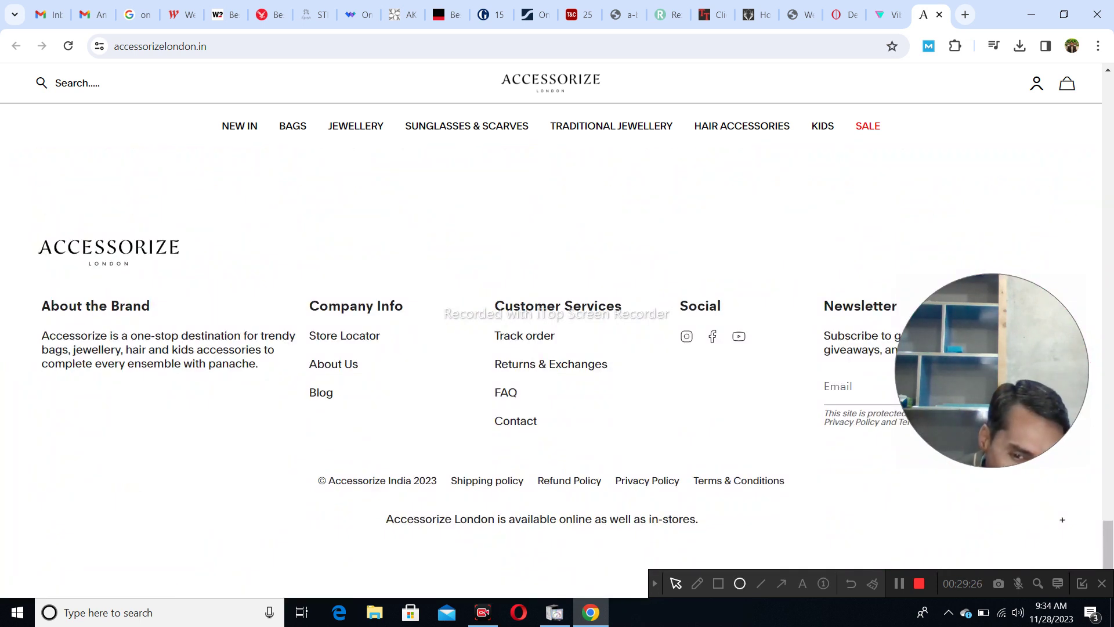
click(718, 583)
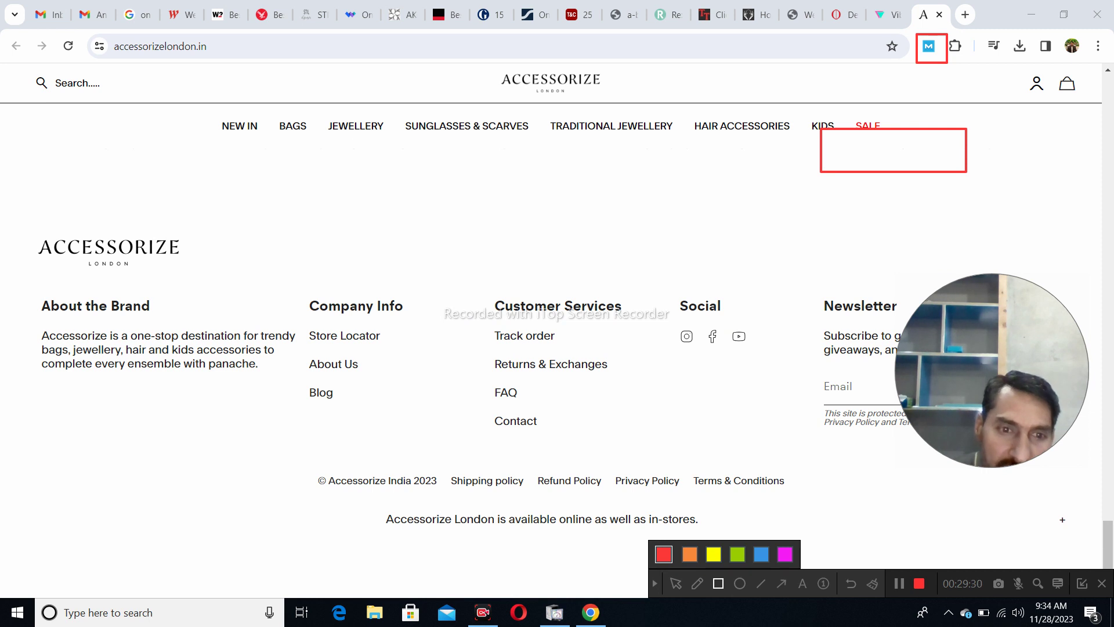
mouse_move(484, 411)
mouse_down()
mouse_move(577, 438)
mouse_move(540, 438)
mouse_up()
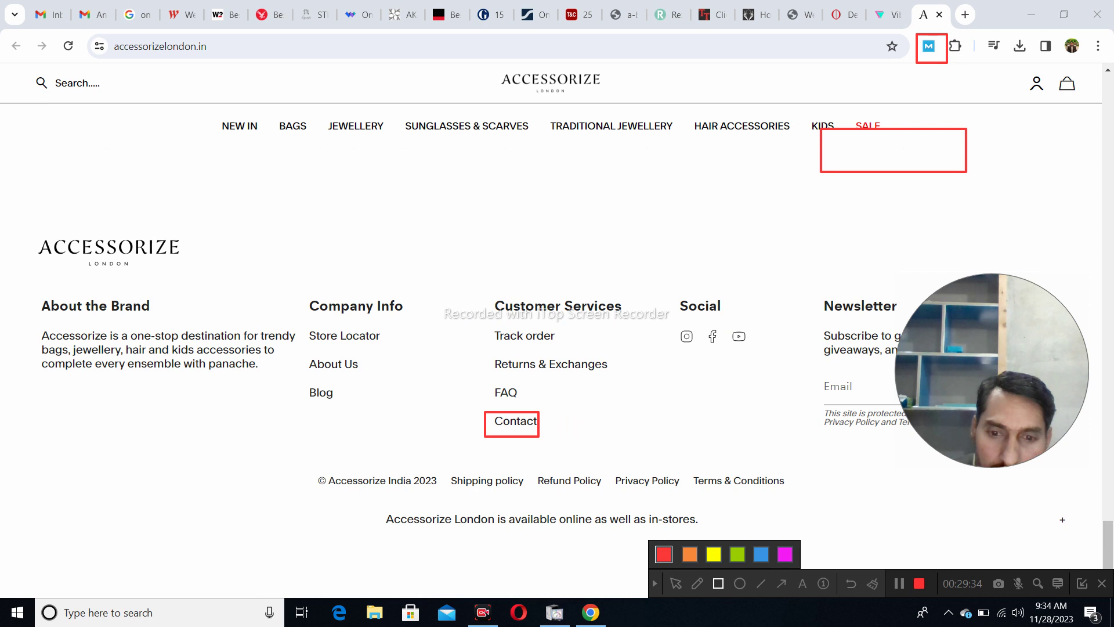
click(675, 583)
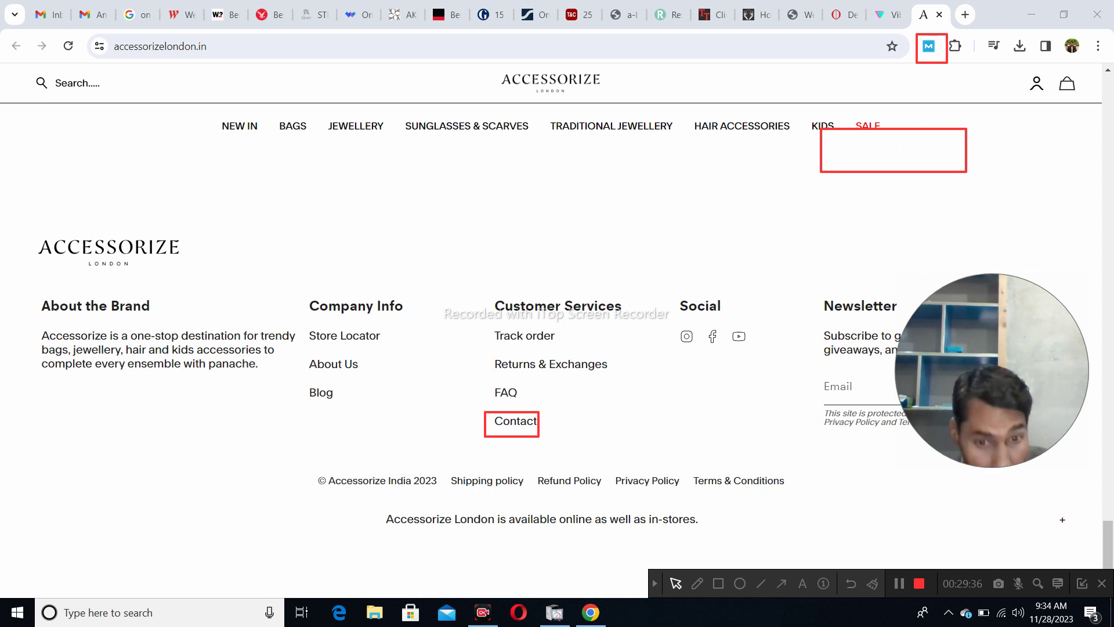
click(515, 421)
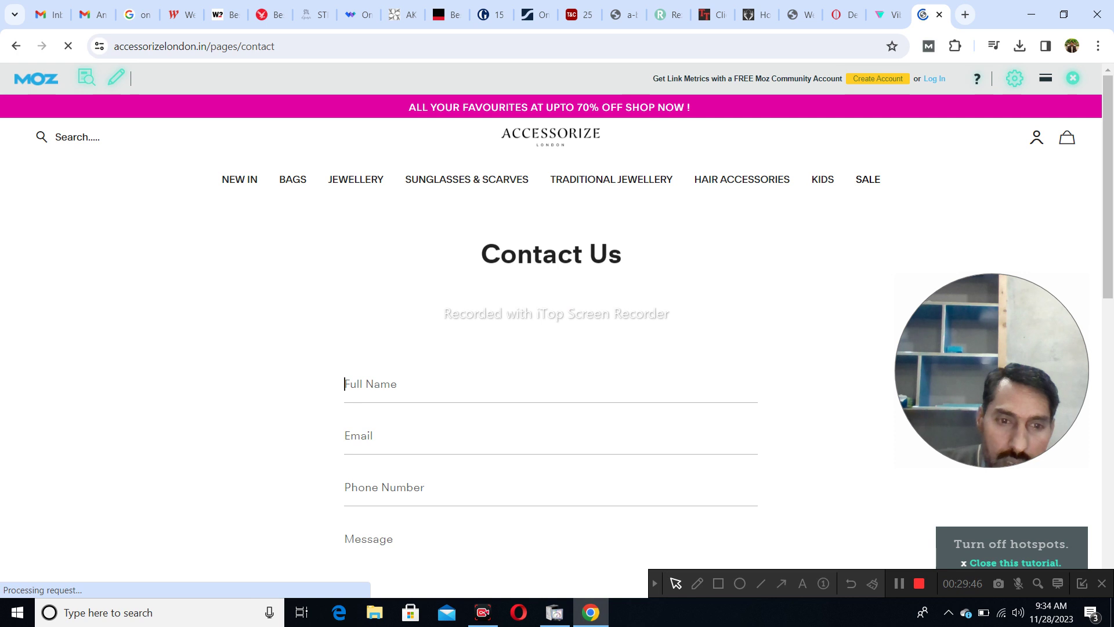
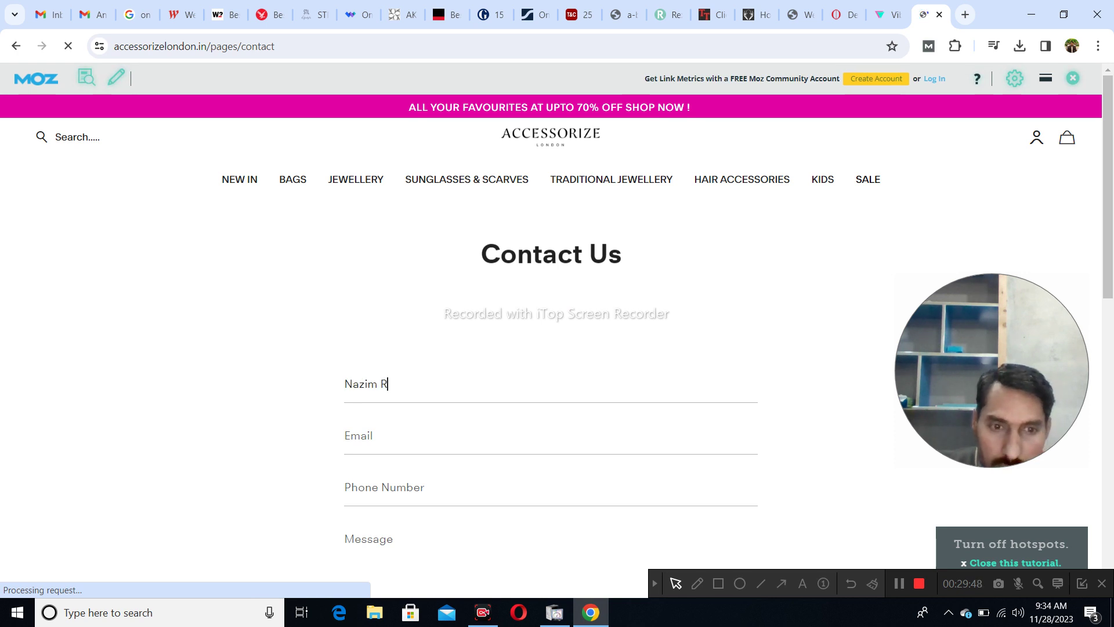
- Fill in full name, e-mail and phone number, correcting typos in the e-mail and phone
click(348, 436)
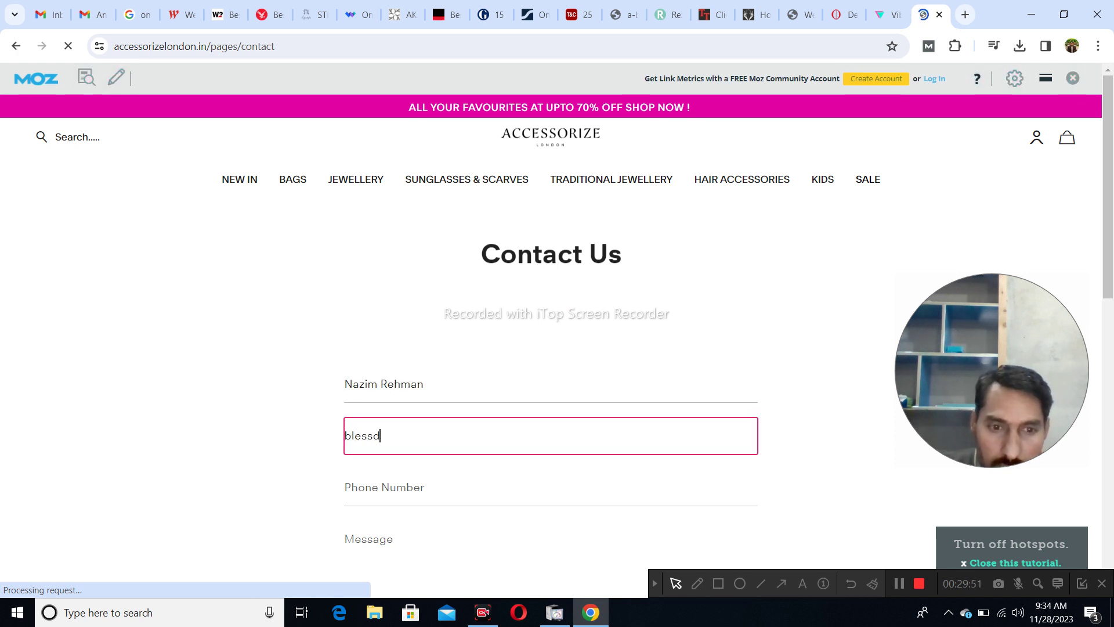
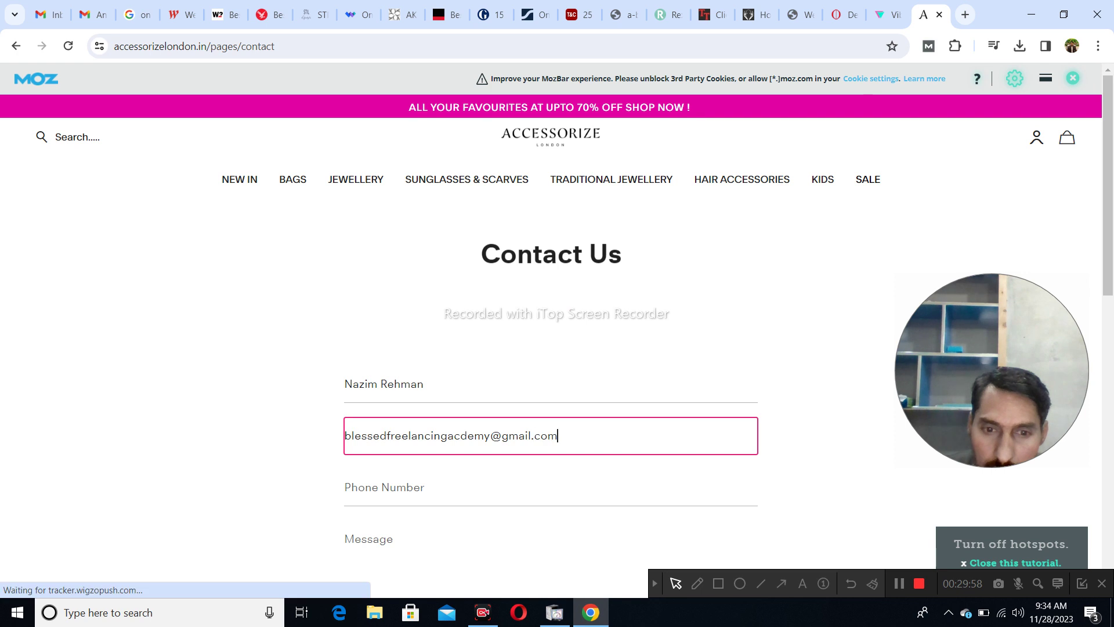
click(406, 486)
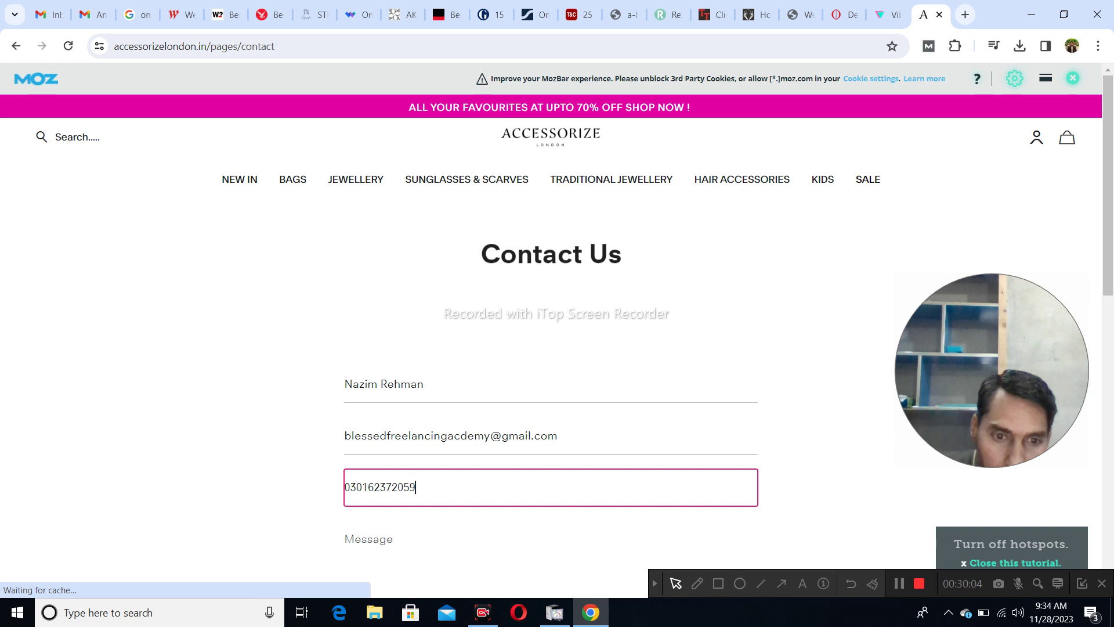
key(Left)
key(BackSpace)
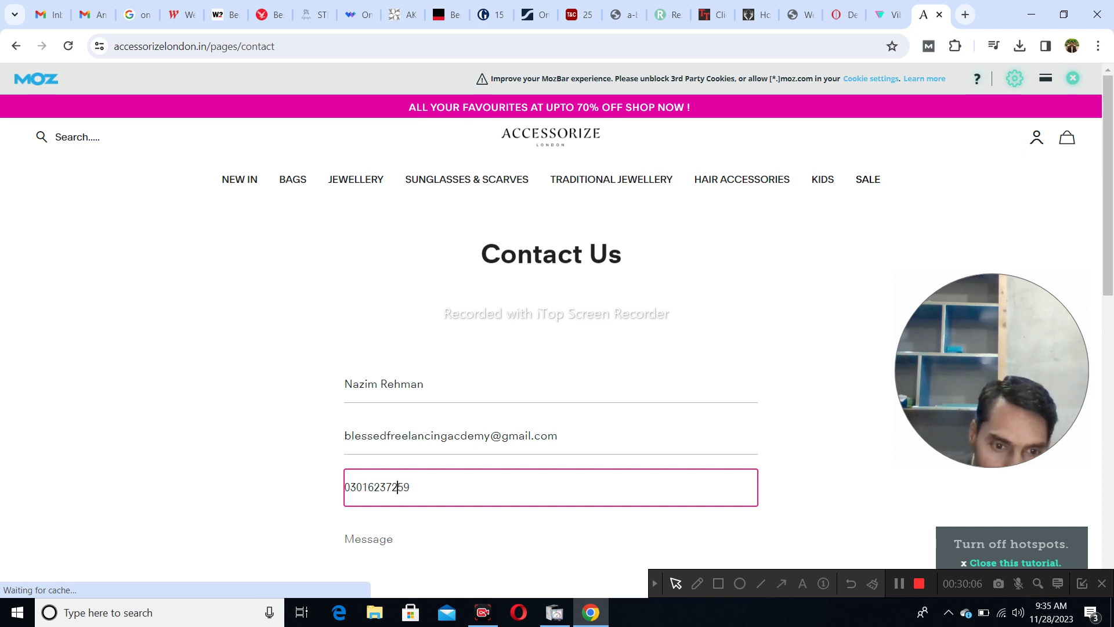
- Paste the guest-post pitch into Message, send the Accessorize form, and close the page
scroll(551, 348, down, 3)
key(Tab)
text(I am Freelancer. I can write articles and publish them on high authority websites as Guest Post.  I have a number of high ranked websites that are available for guests Posts. I have attached my sheet. You may review my sheet please.  I can publish your article on these websites at a reasonable price.  With these links, the authority of your website will enhance.  I can also write an article for you at a reasonable price on a given topic.)
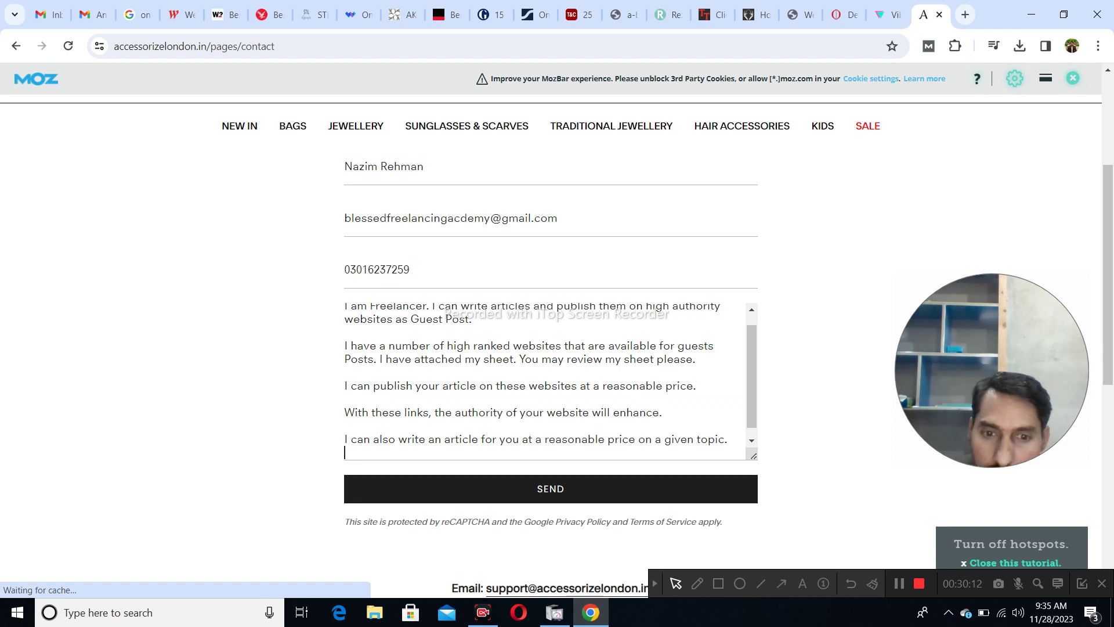
key(Tab)
key(Return)
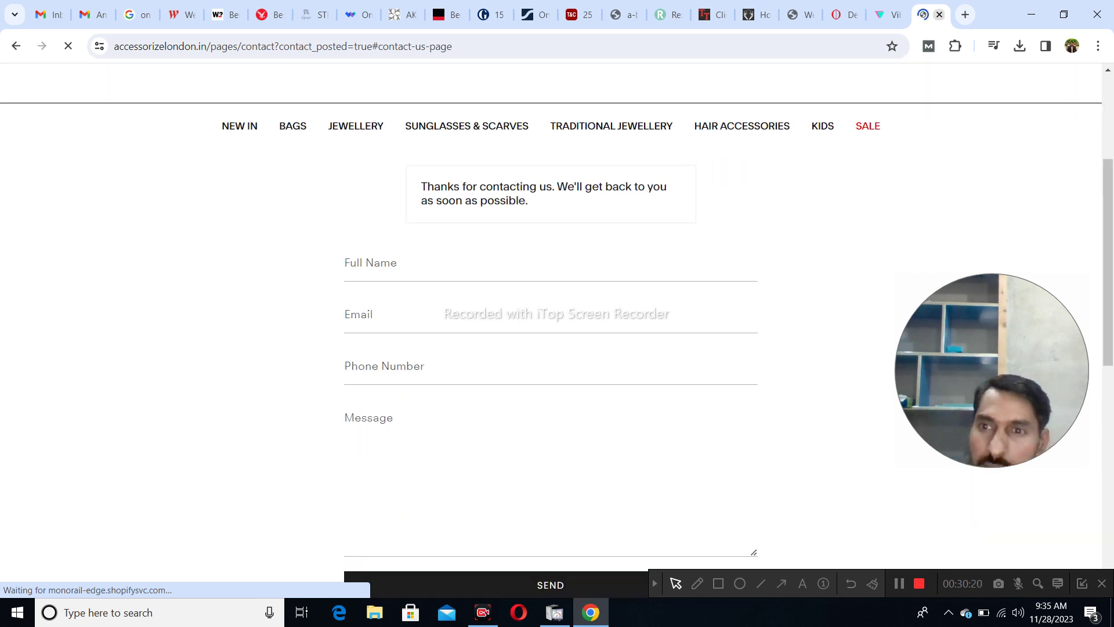
click(939, 14)
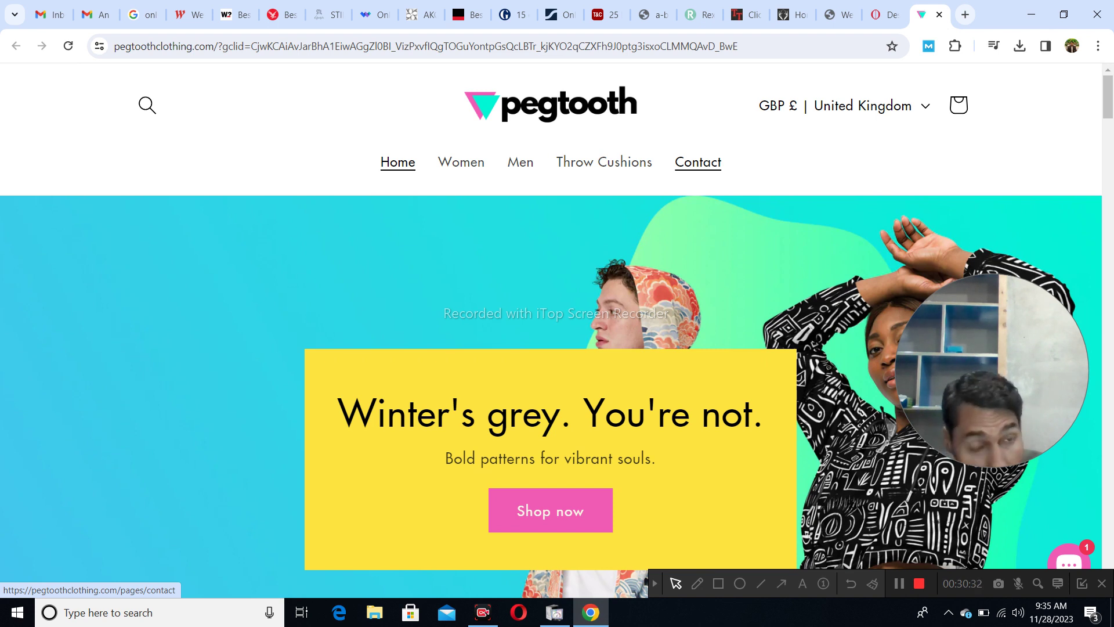
- Open Pegtooth Clothing's Contact page and copy the shop's email address
click(698, 161)
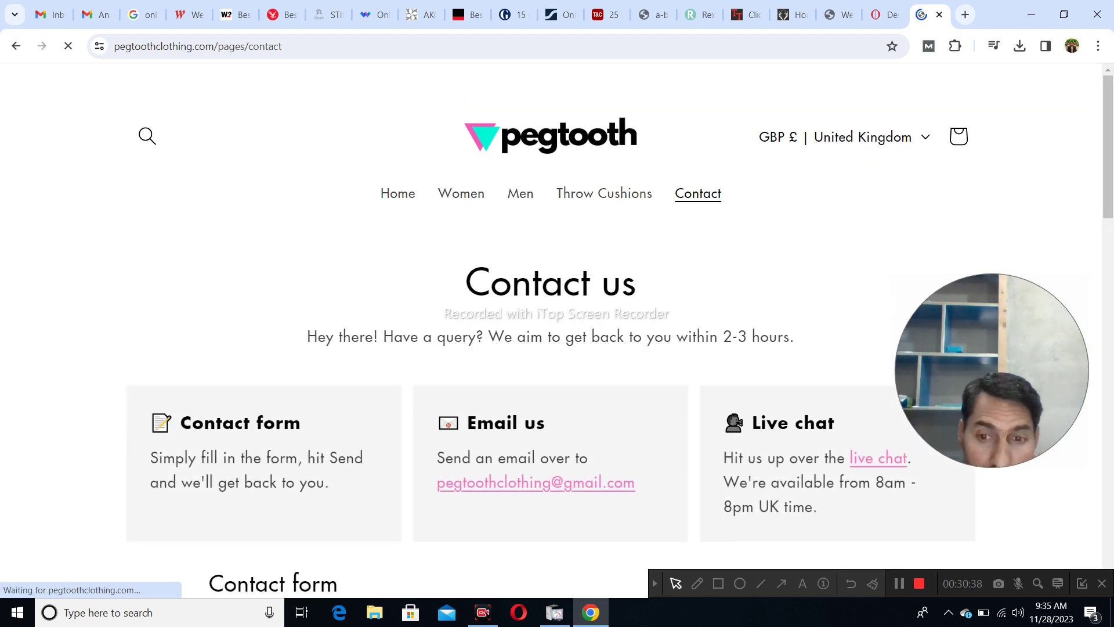
scroll(551, 348, down, 1)
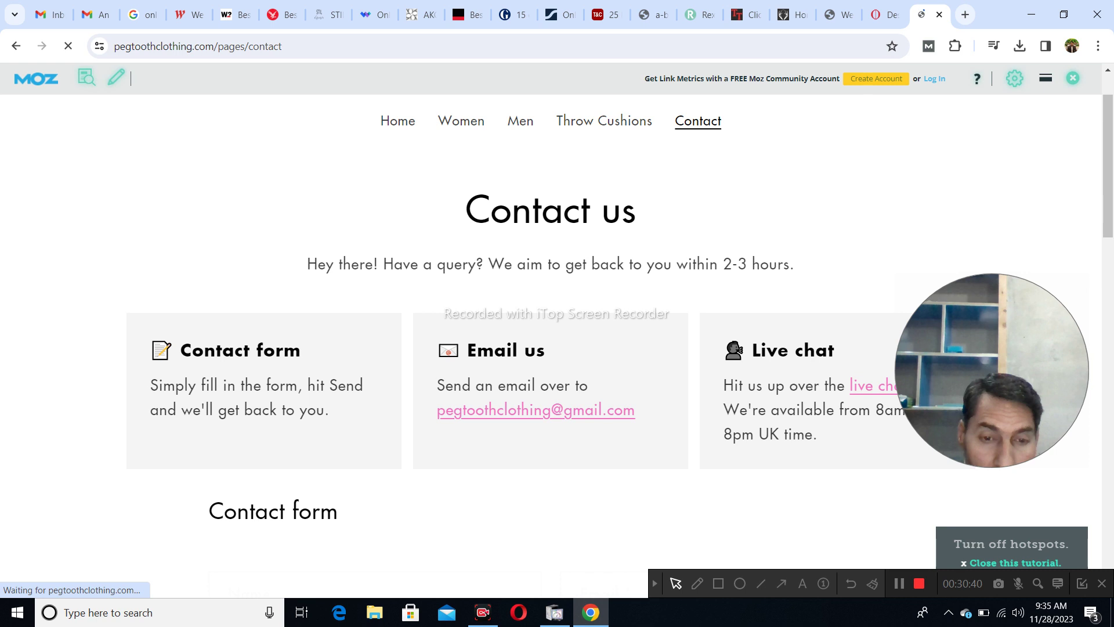
drag(437, 410, 636, 410)
key(ctrl+c)
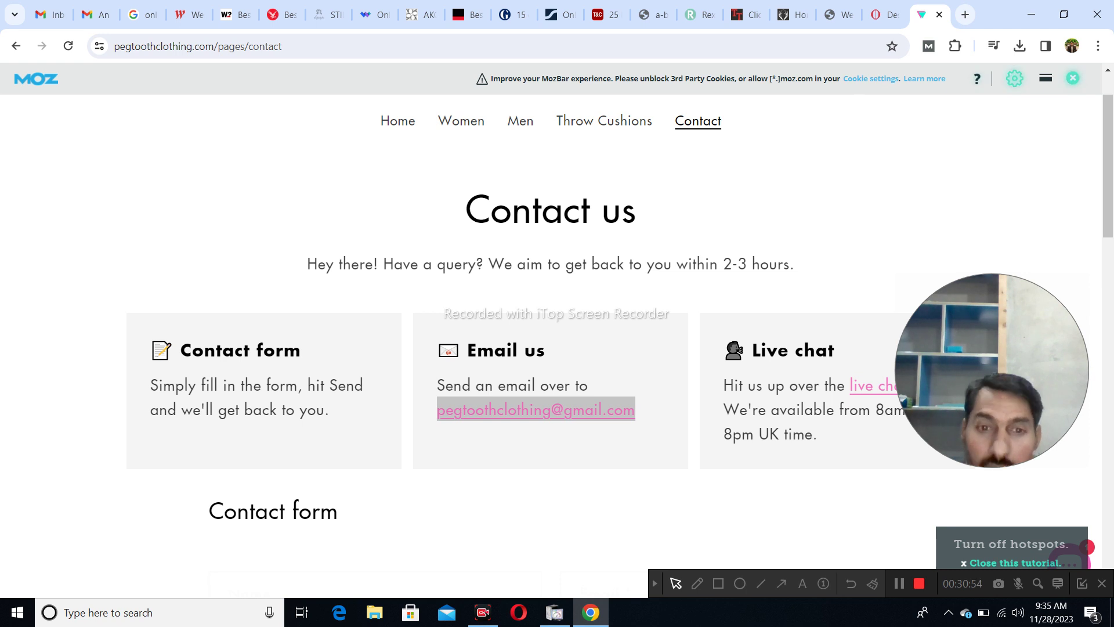
right_click(572, 409)
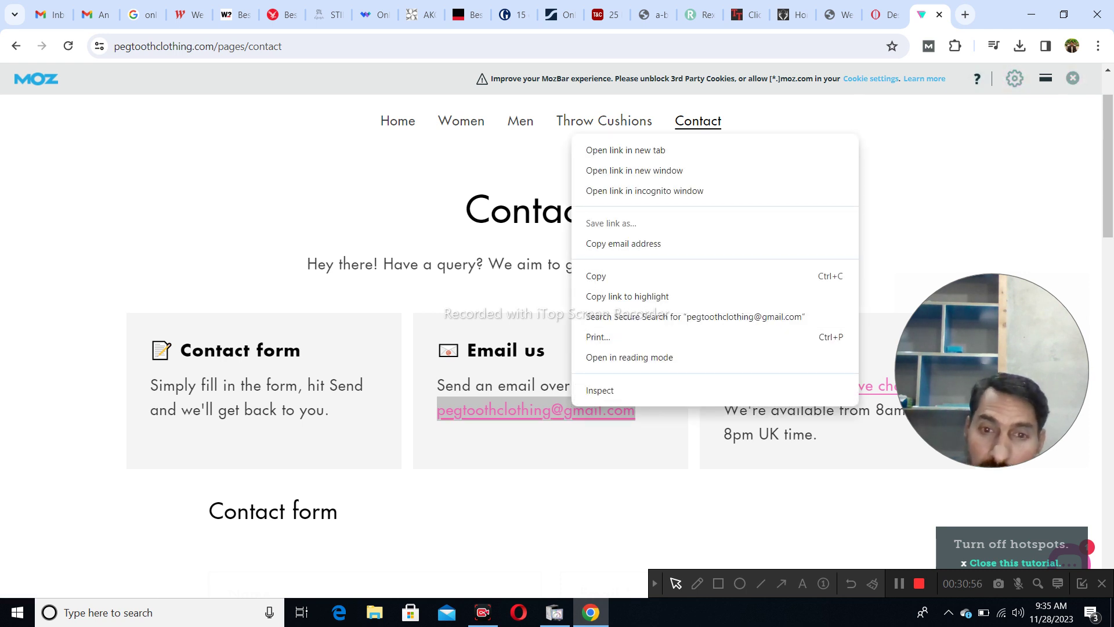
click(597, 276)
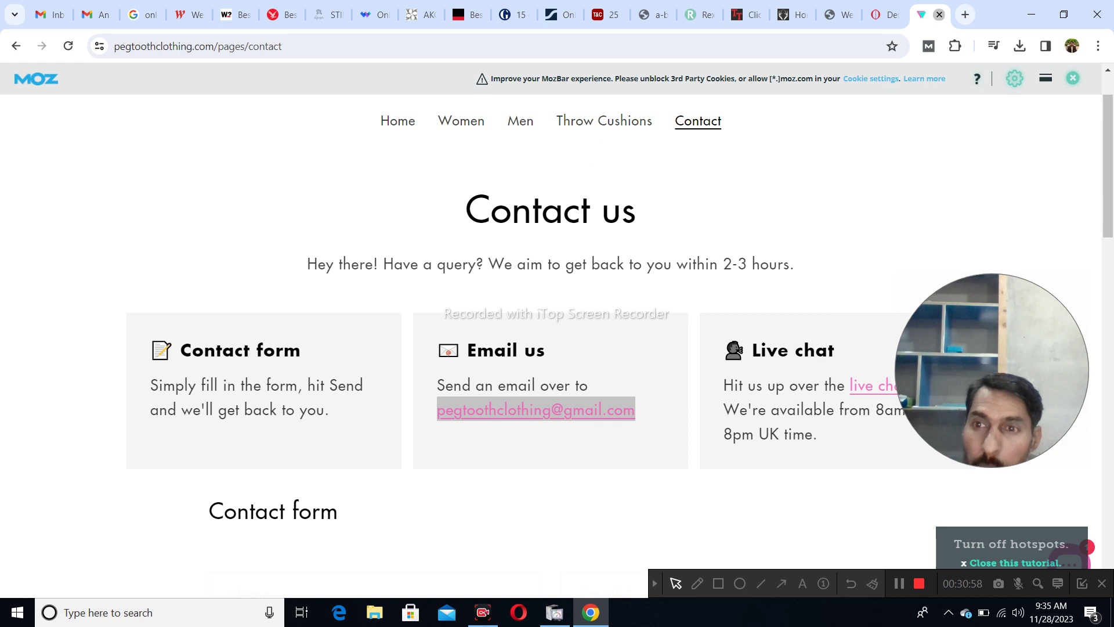
- Close the Pegtooth tab and move across the open tabs to Westfield London
click(940, 14)
click(150, 14)
click(198, 14)
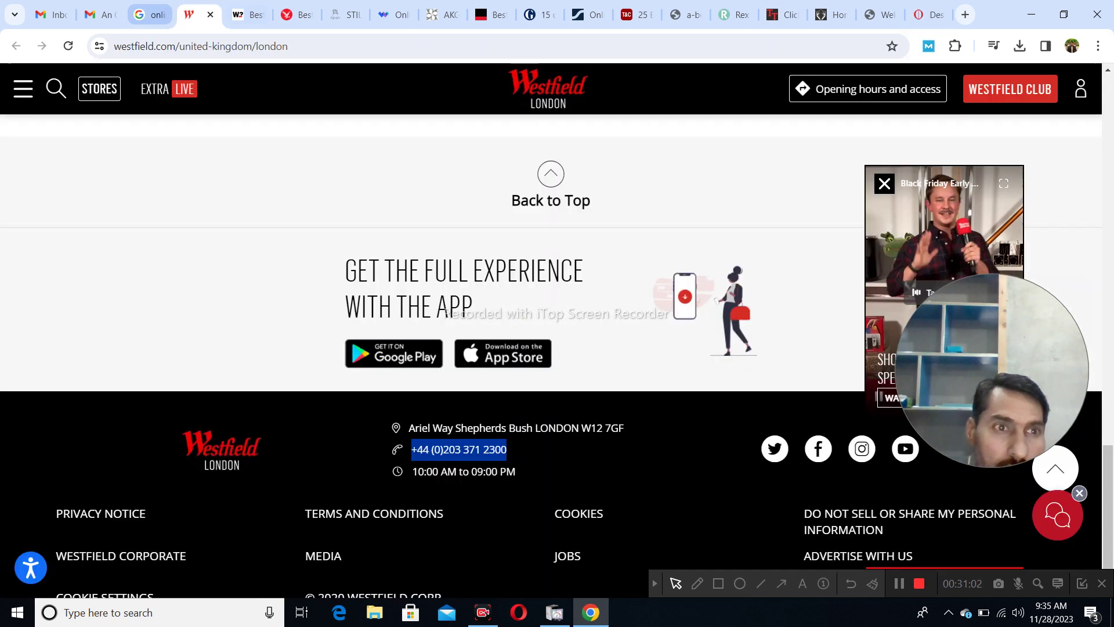
- Start a new Gmail email addressed to Pegtooth's copied contact address
click(99, 15)
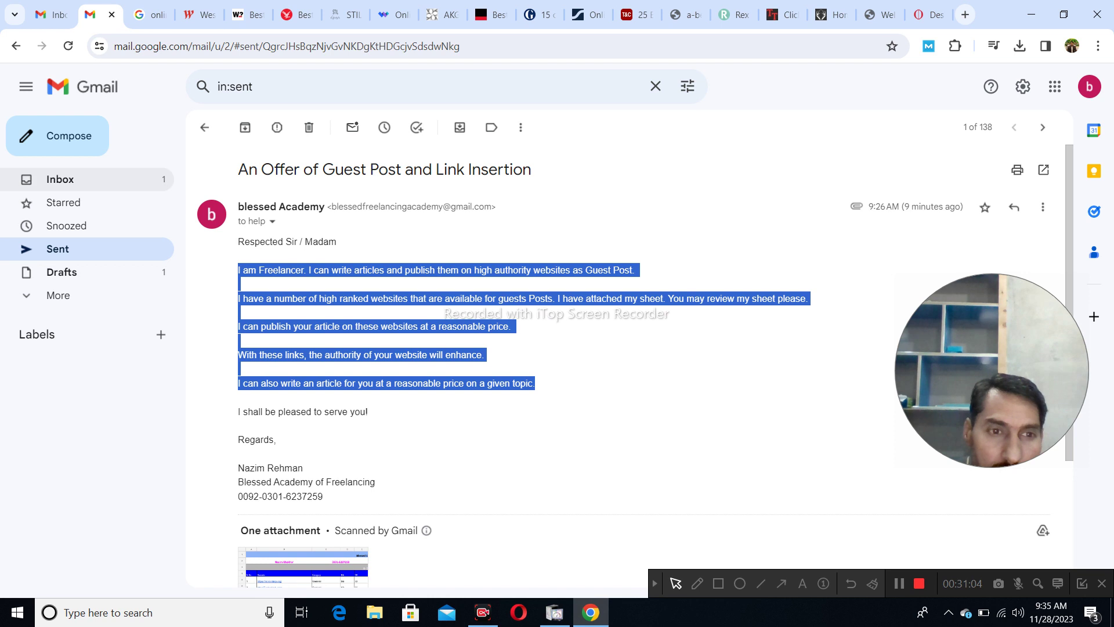
click(60, 179)
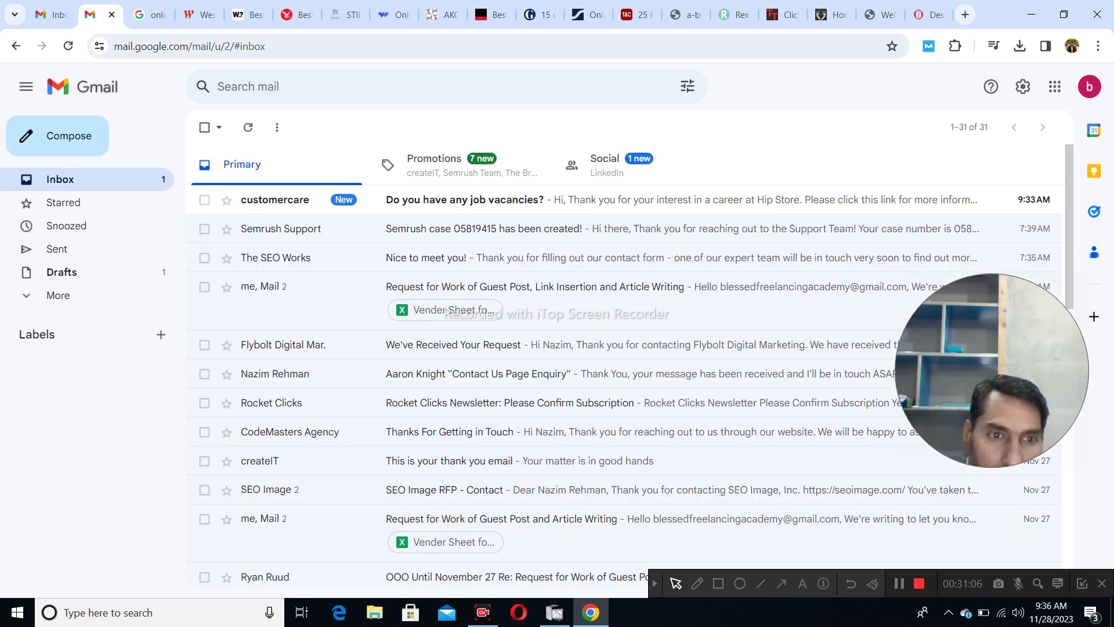
click(58, 135)
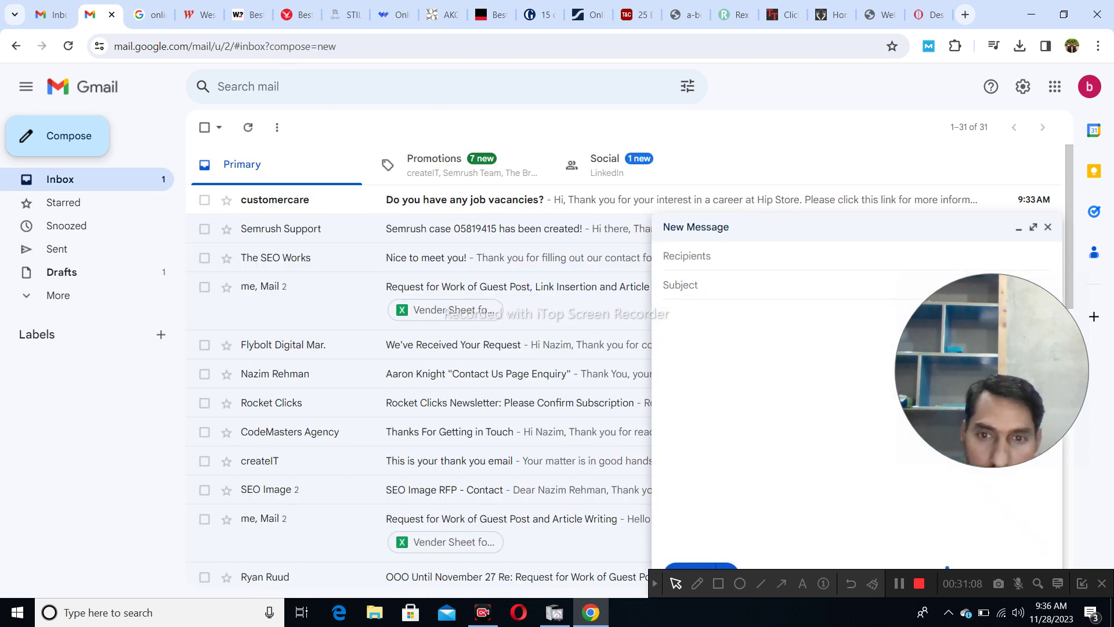
key(ctrl+v)
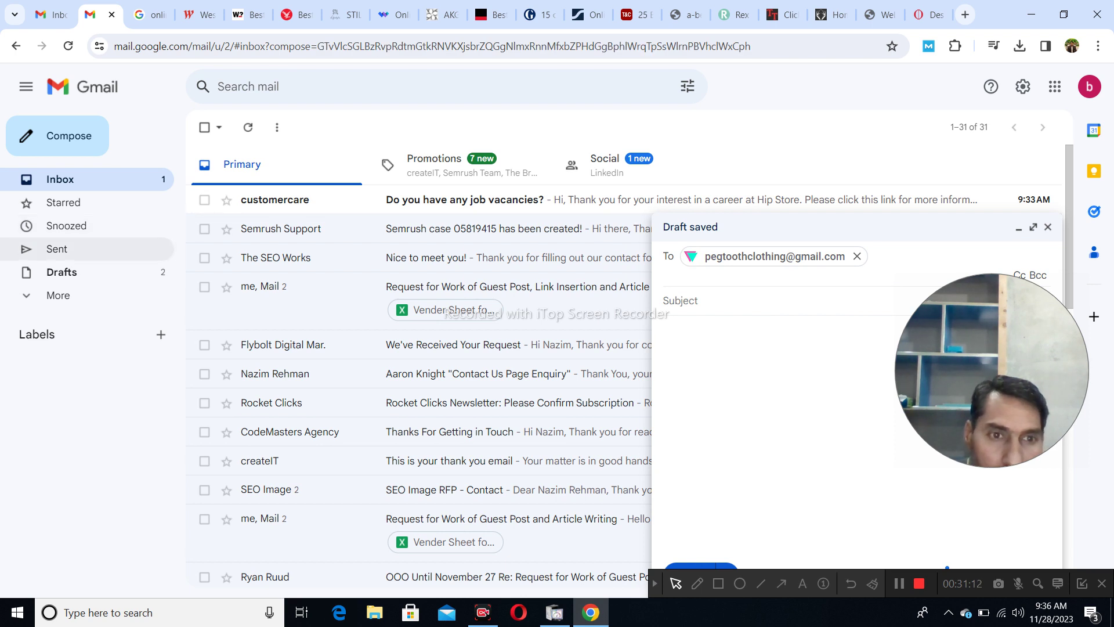
- Reuse the sent pitch's title 'An Offer of Guest Post and Link Insertion' and body in the draft
click(57, 248)
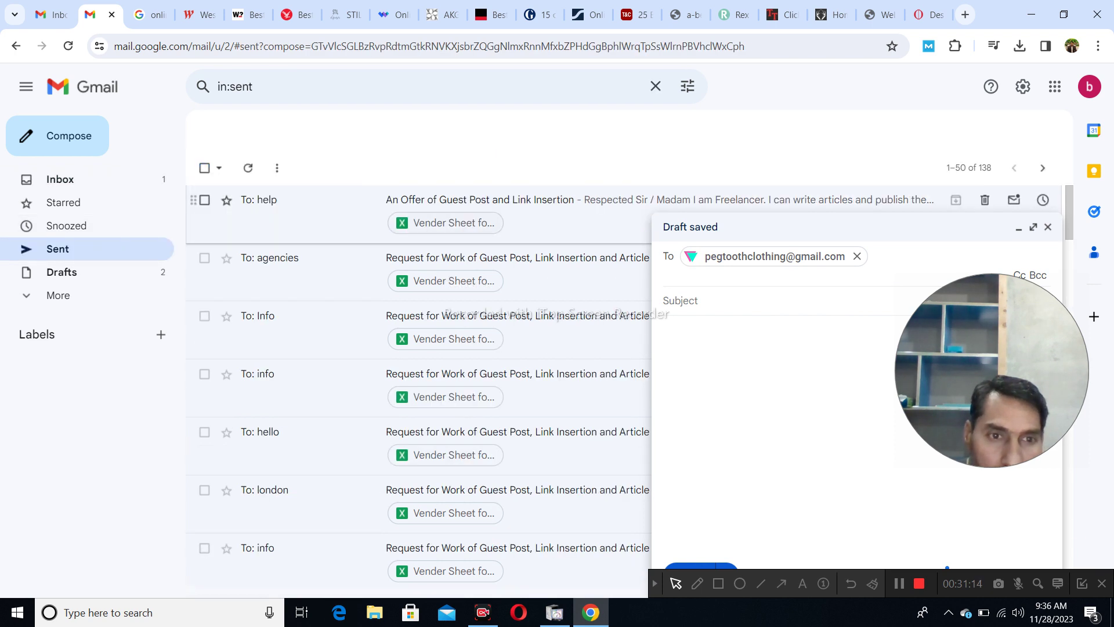
click(522, 199)
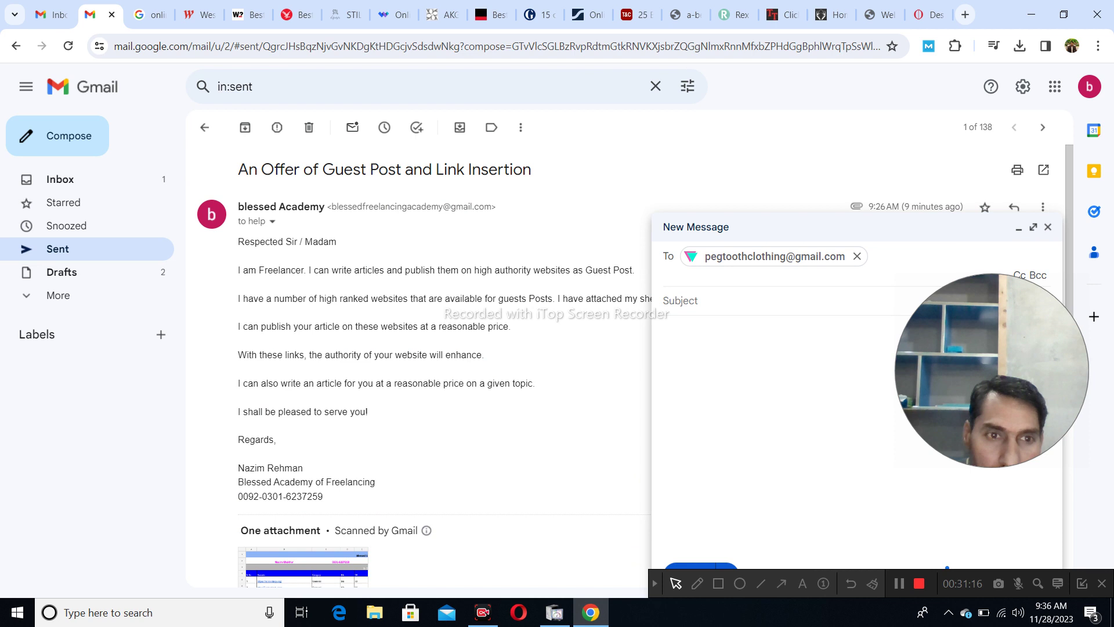
drag(238, 169, 531, 170)
key(ctrl+c)
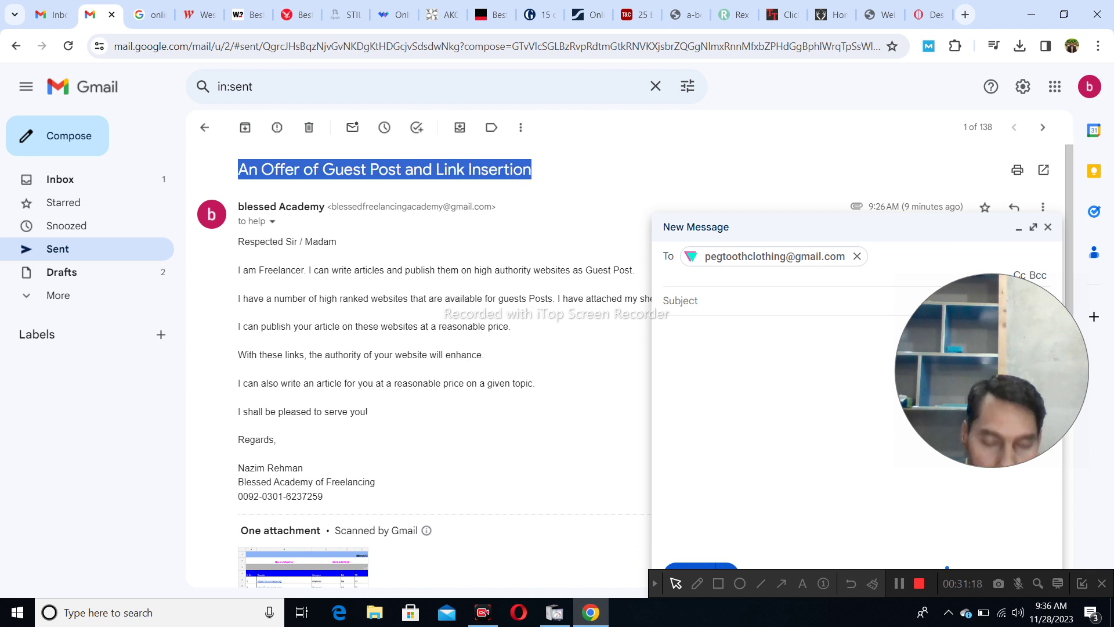
click(754, 301)
key(ctrl+v)
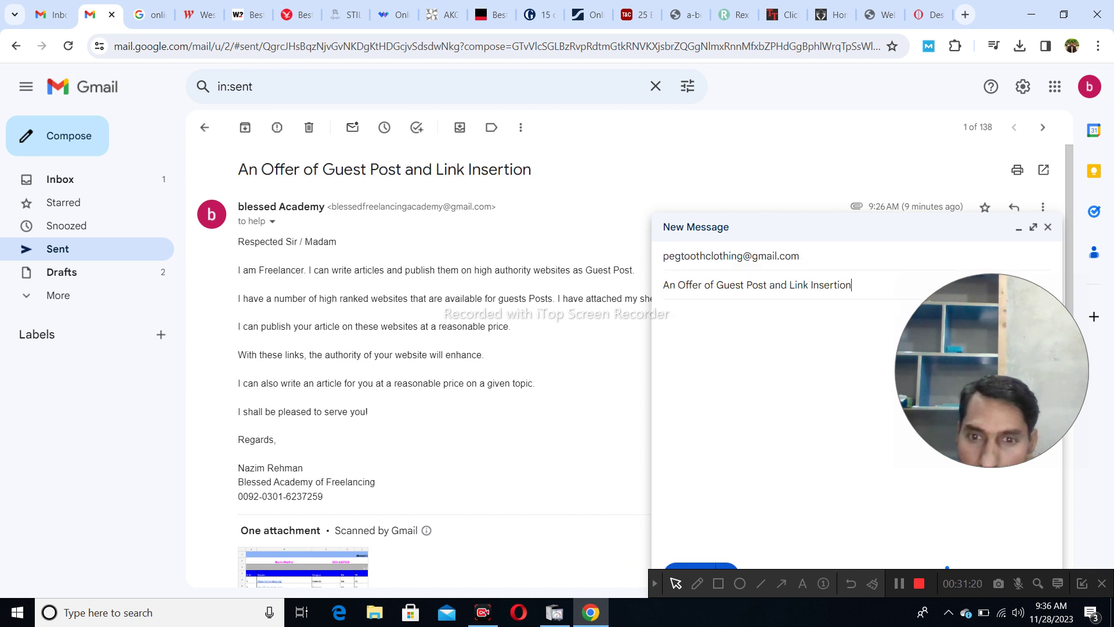
drag(324, 496, 238, 241)
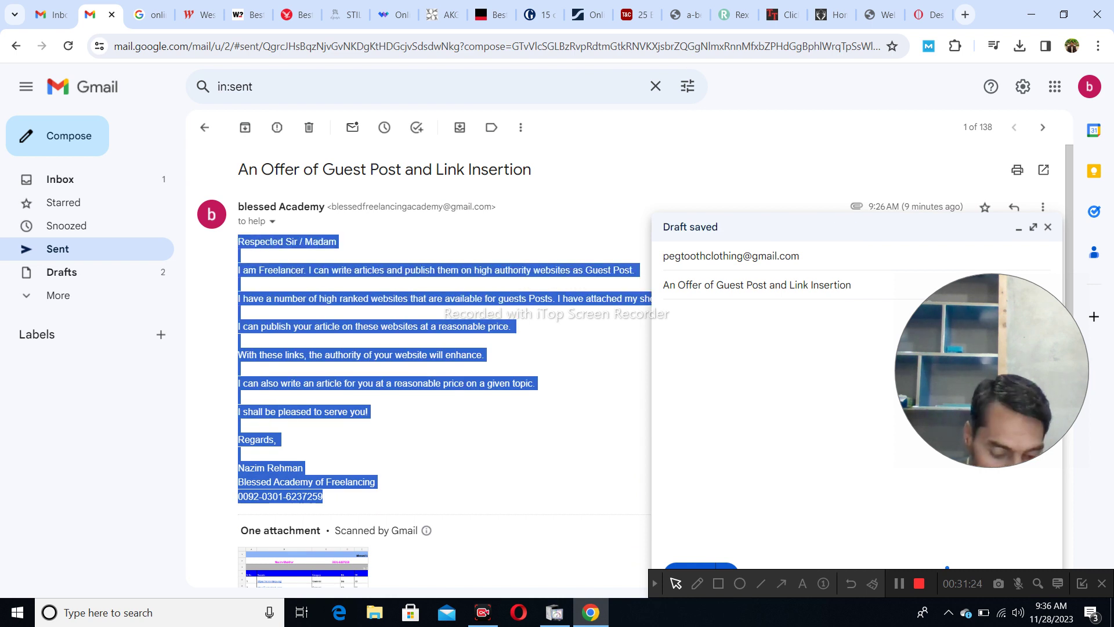
click(665, 314)
key(ctrl+v)
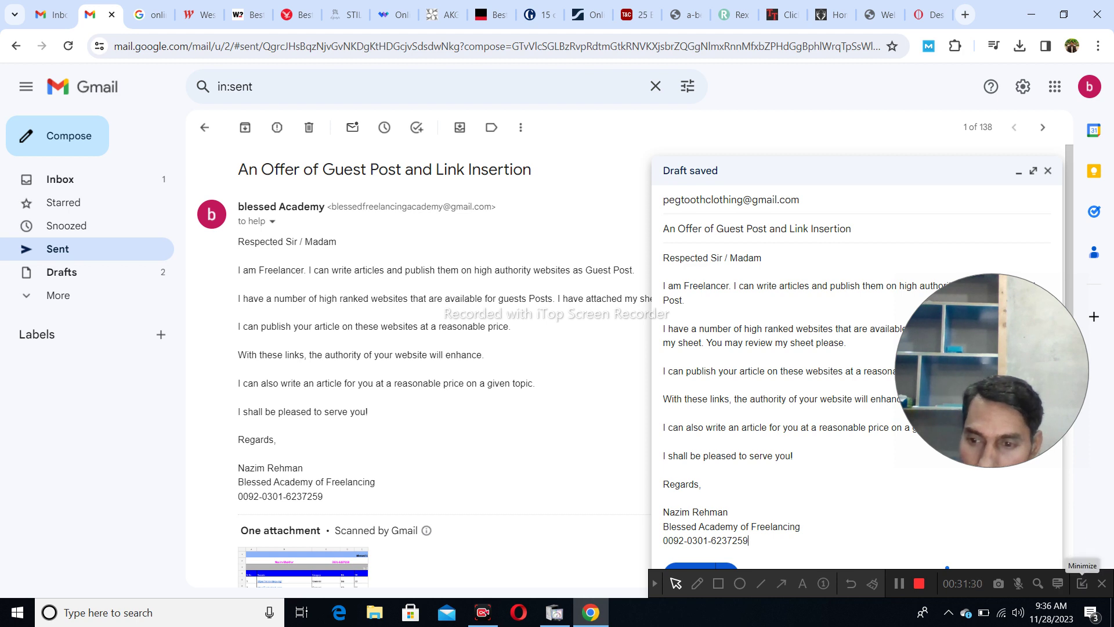
- Attach the Vender Sheet for Outreach spreadsheet to the Pegtooth pitch email
click(778, 575)
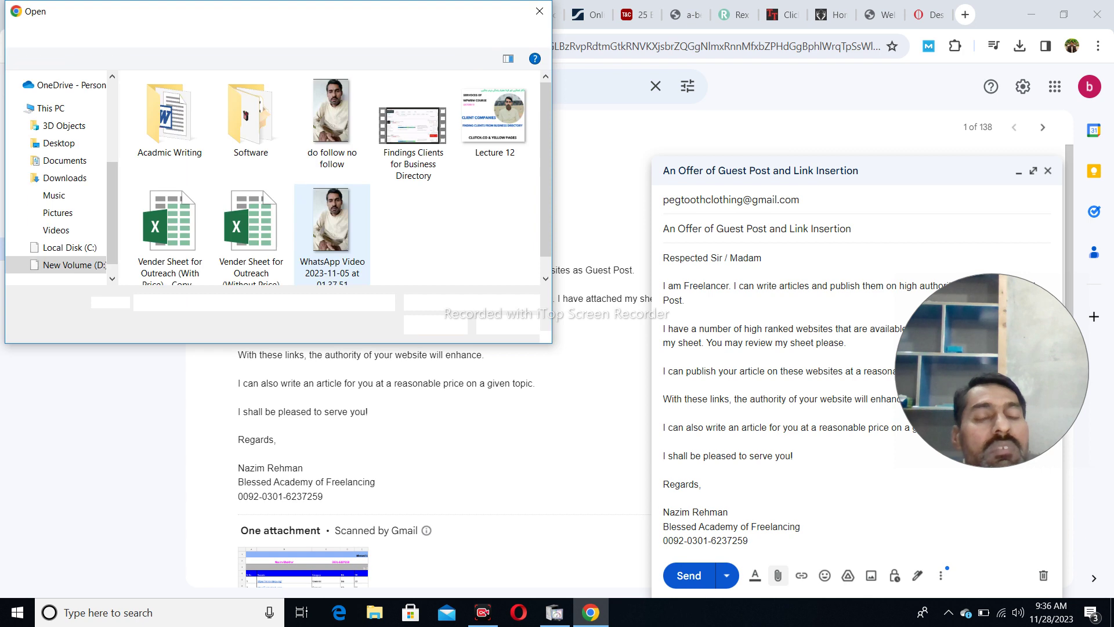
scroll(319, 273, down, 1)
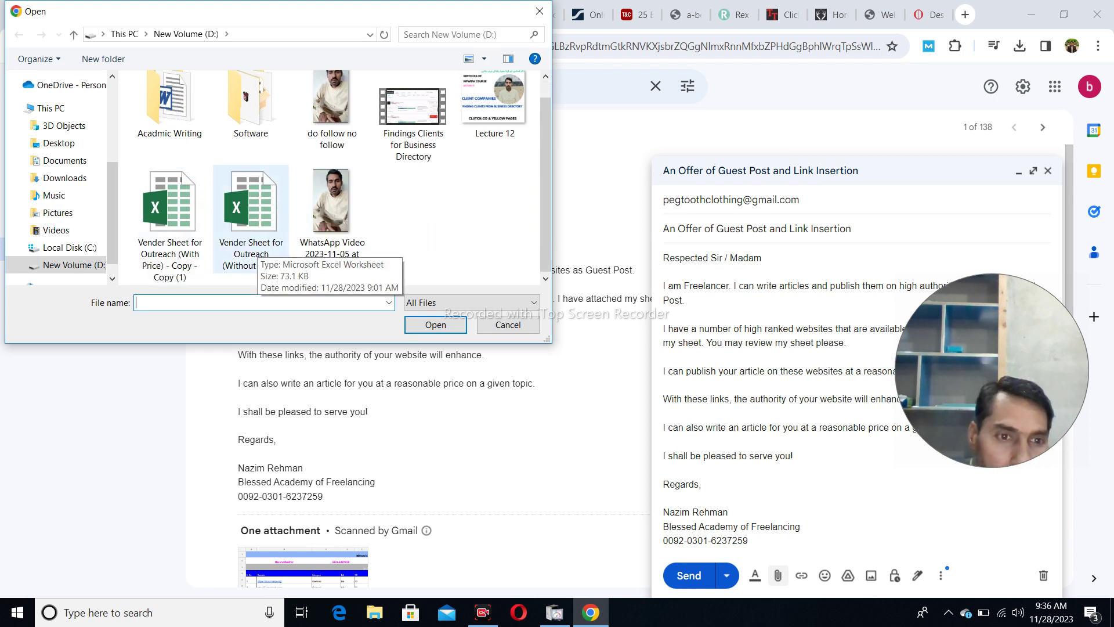
double_click(254, 251)
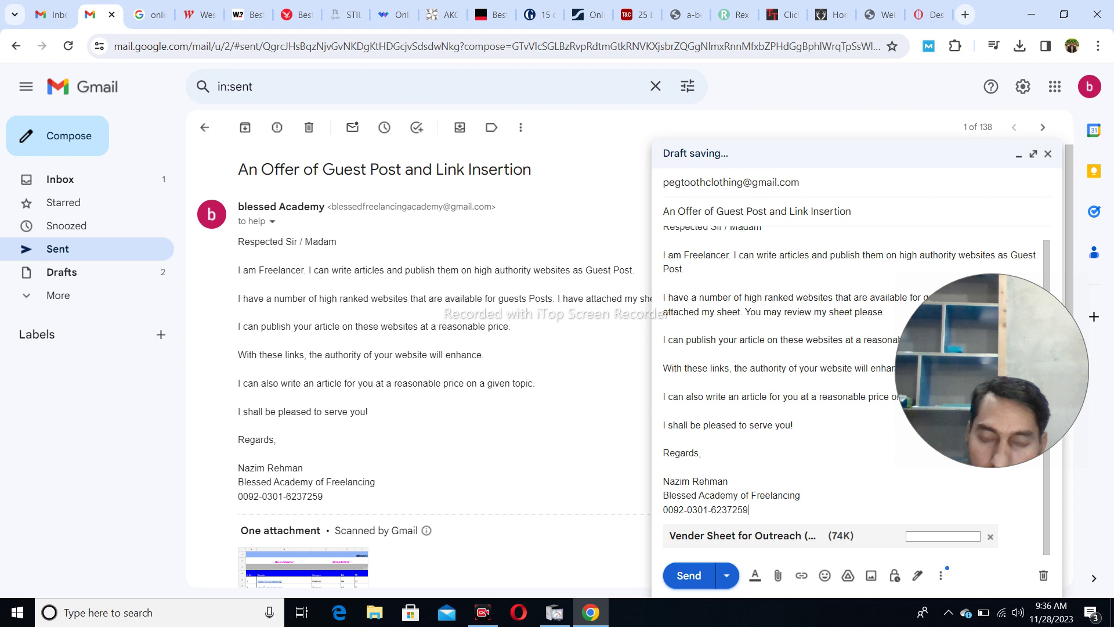
- Send the pitch to Pegtooth and open The Hip Store's job-vacancies reply from the inbox
click(689, 575)
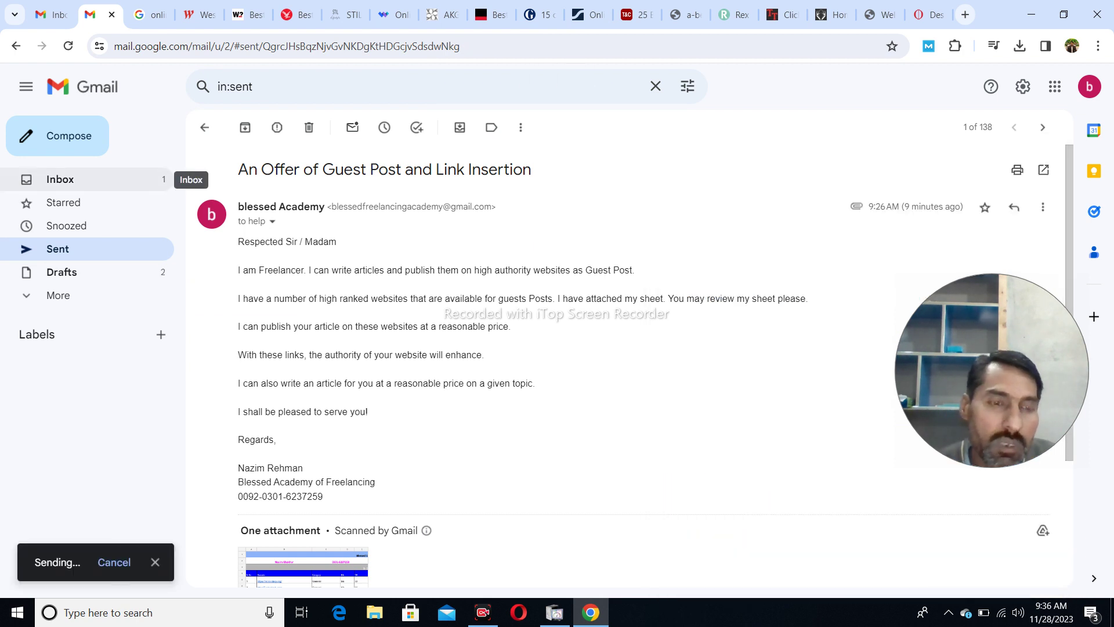
click(60, 179)
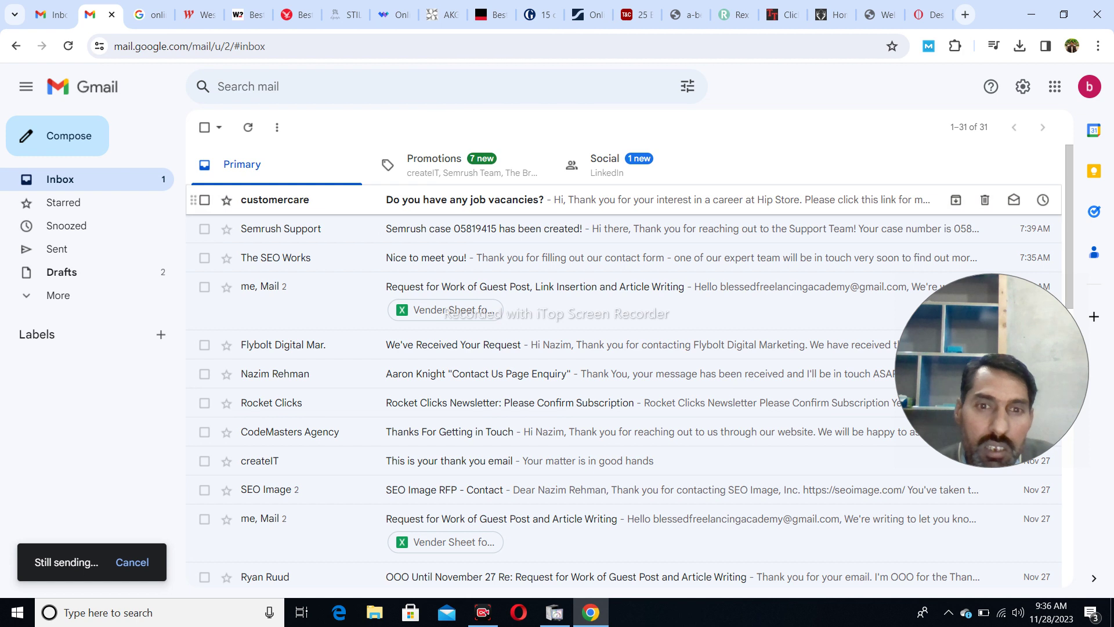
click(441, 199)
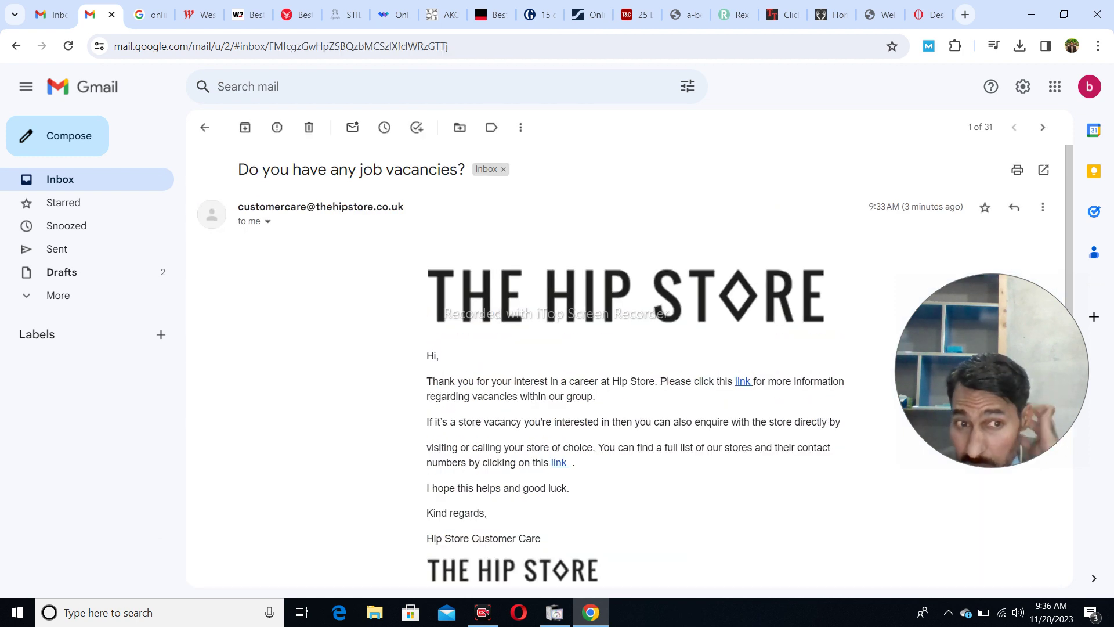
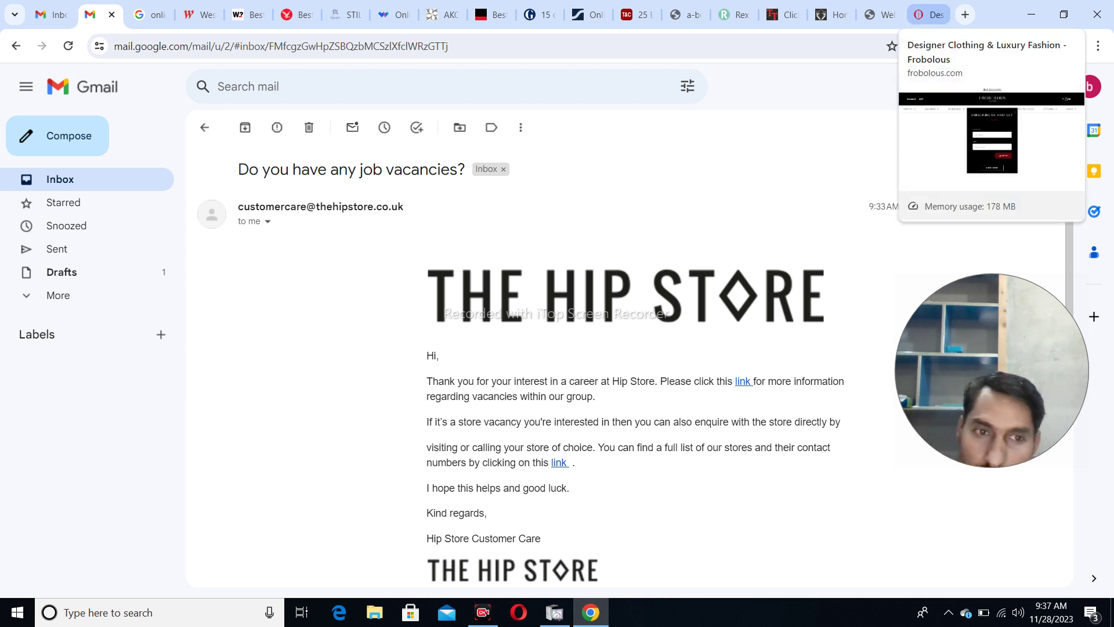
- On Frobolous, close the subscribe popup, play the hero video, review the footer, then open a new tab
click(928, 15)
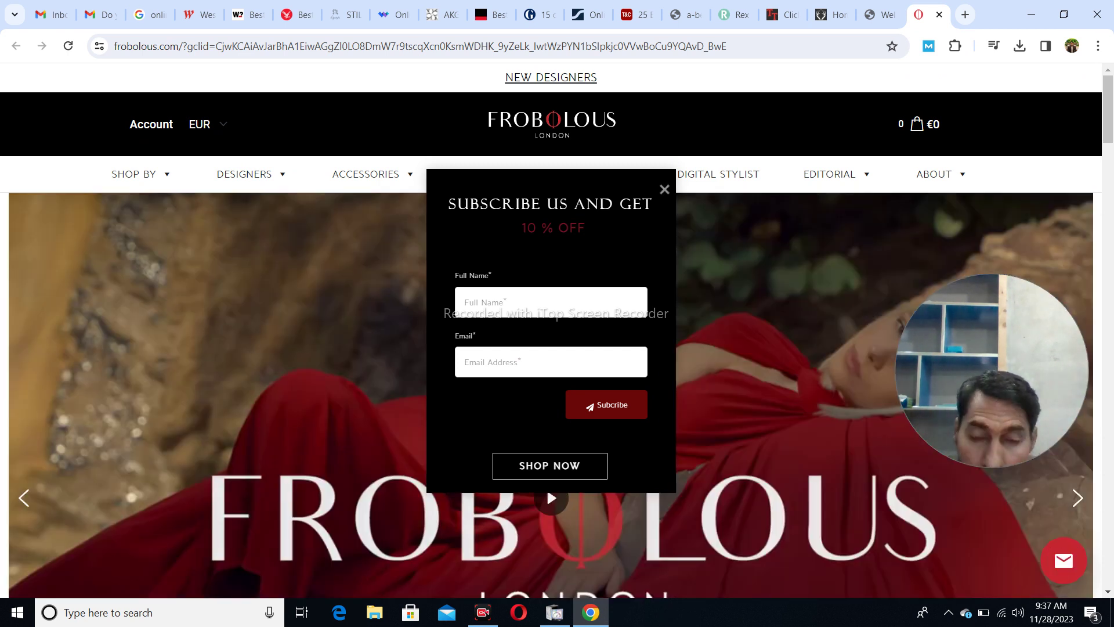
click(664, 190)
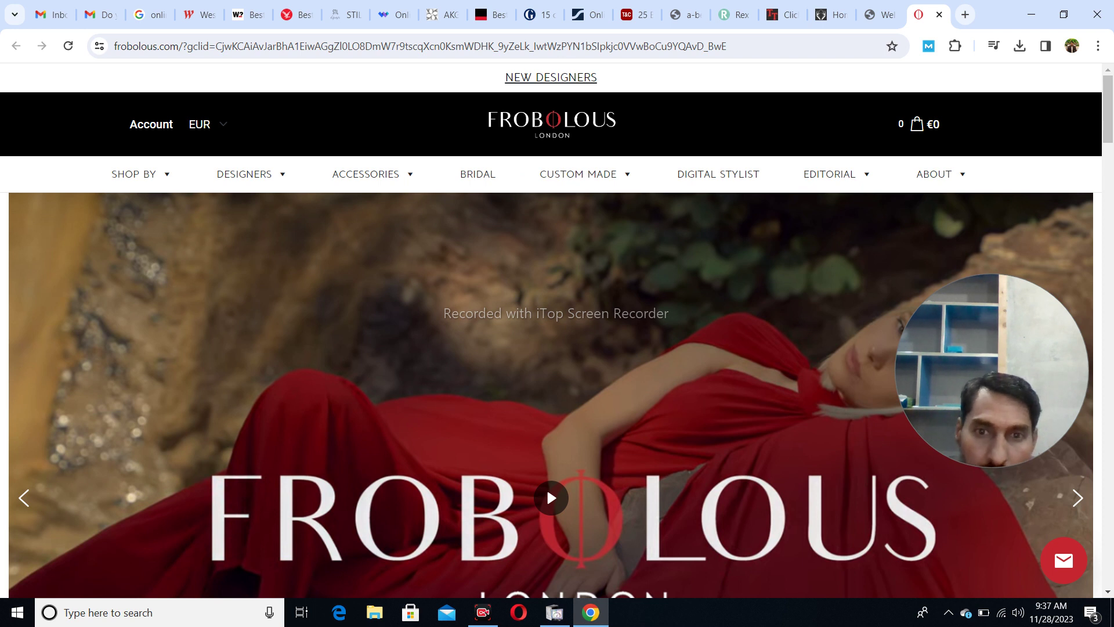
click(547, 487)
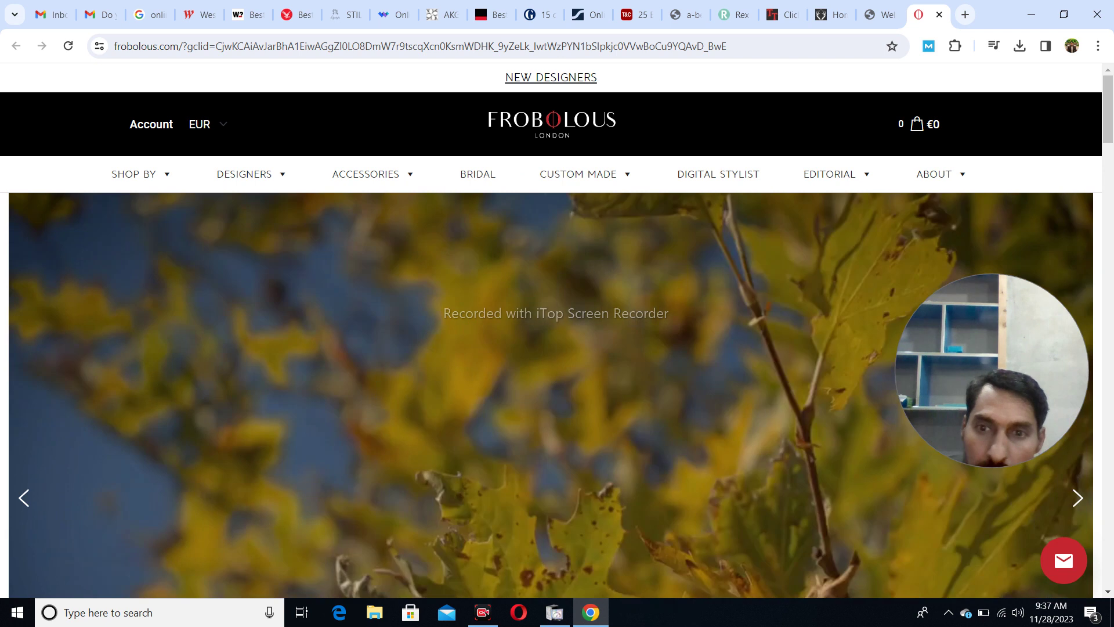
key(End)
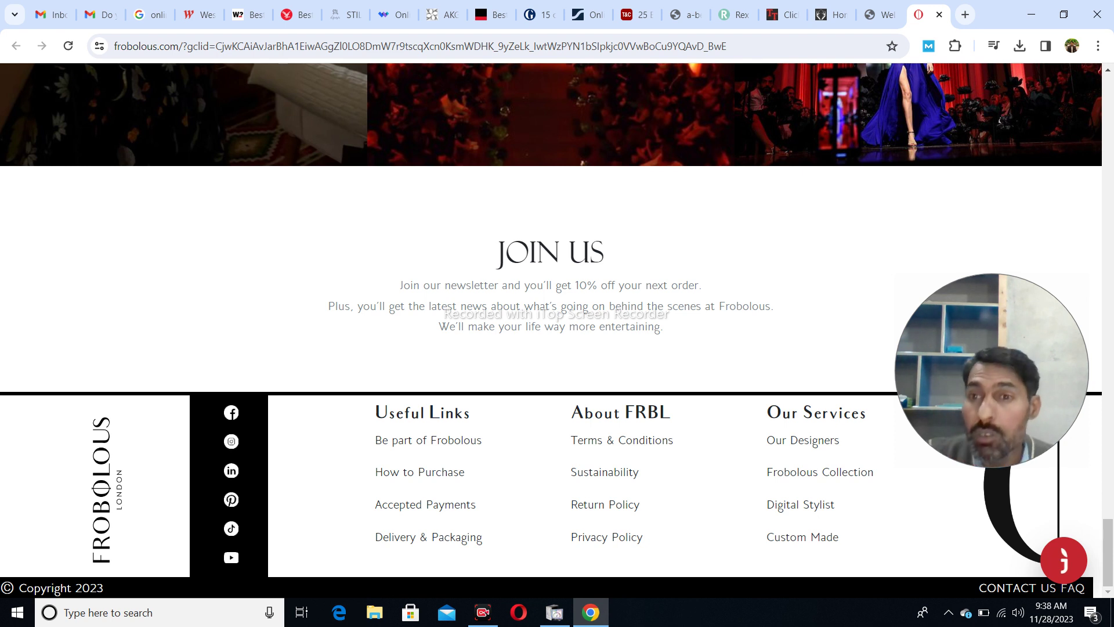
click(965, 14)
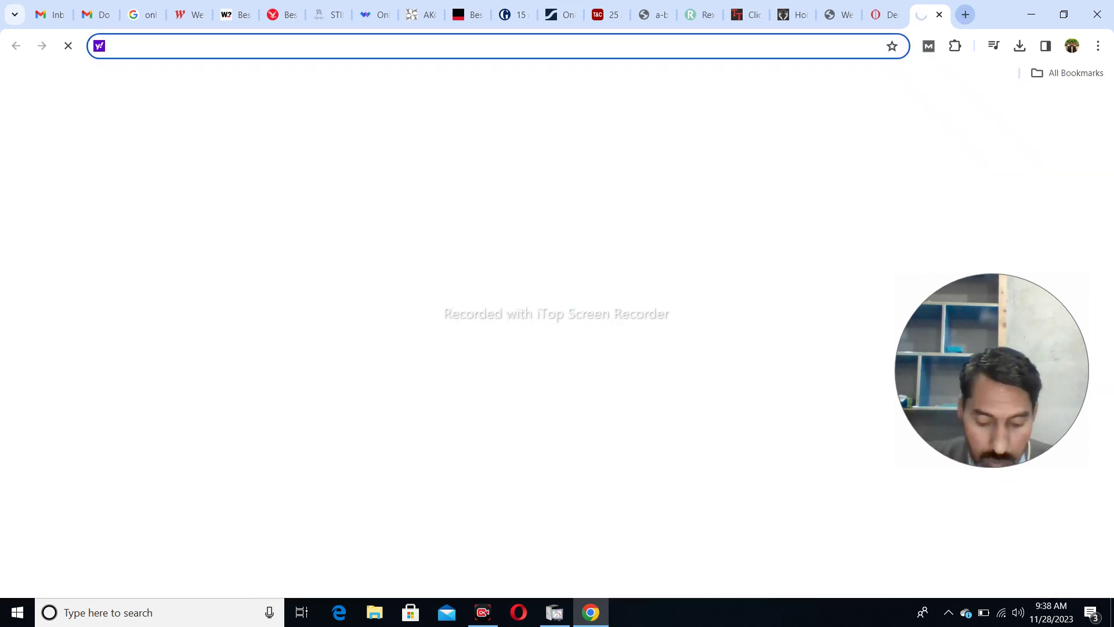
- Search Yahoo for 'mozbar login'
text(moz)
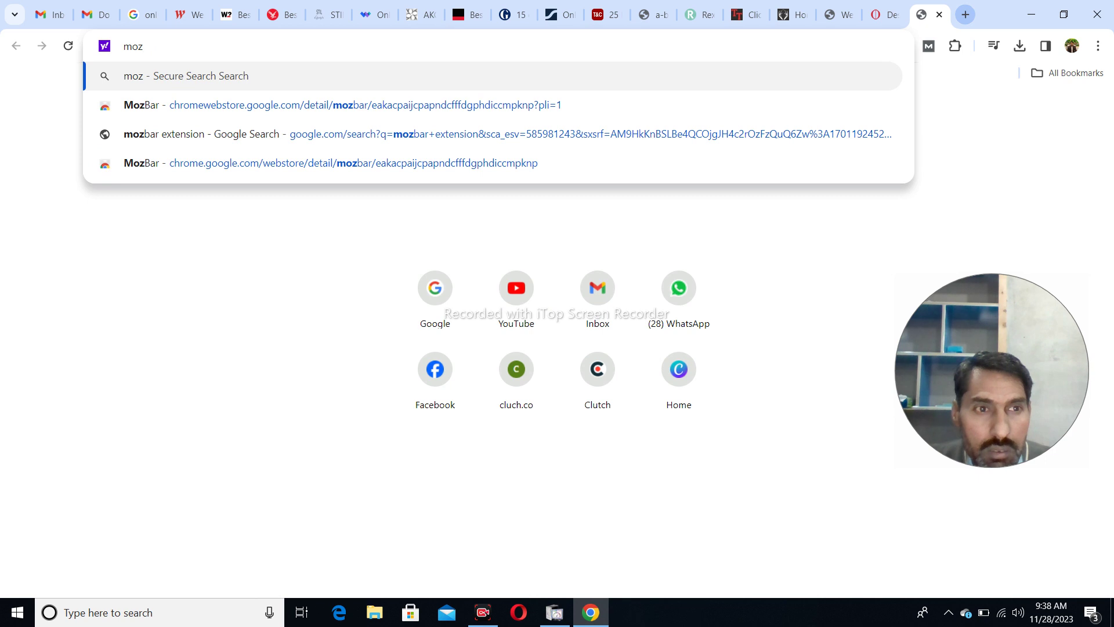
text(bar l)
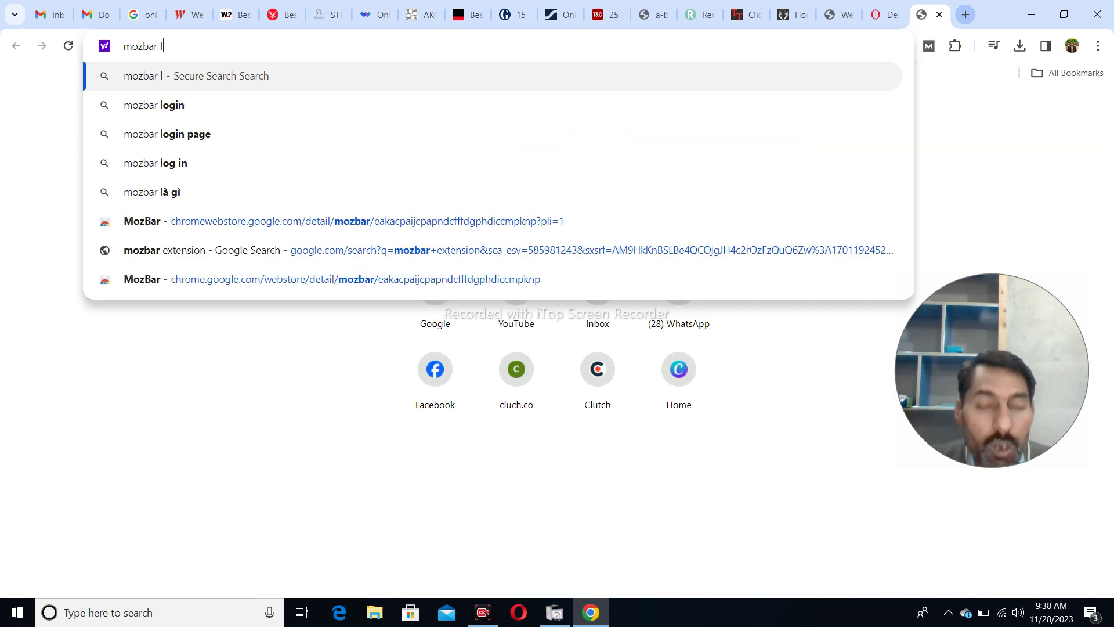
key(Down)
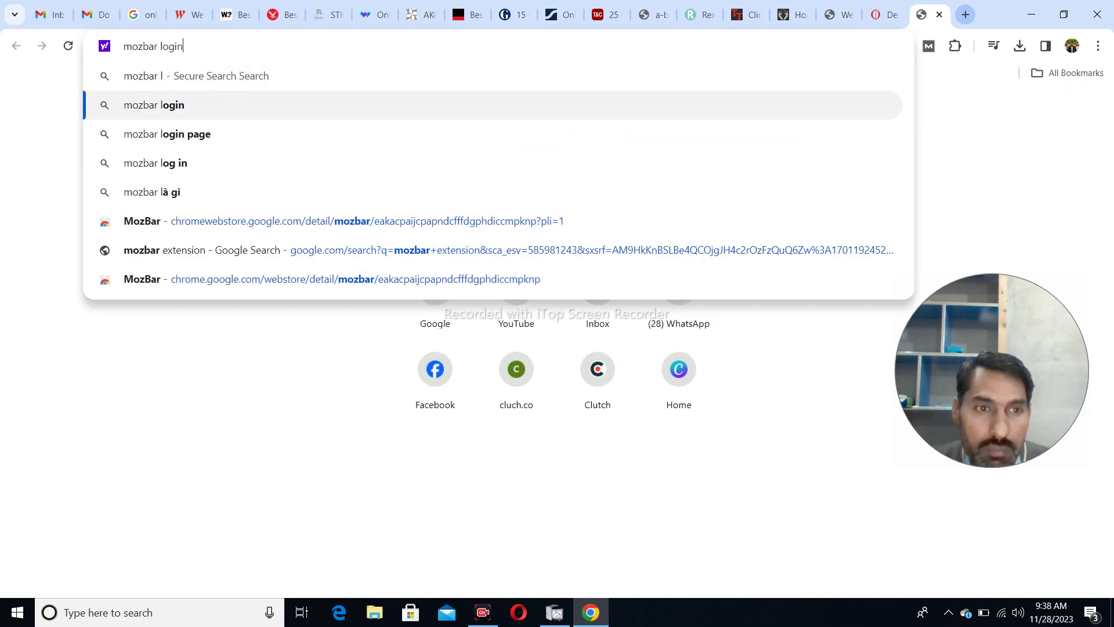
key(Return)
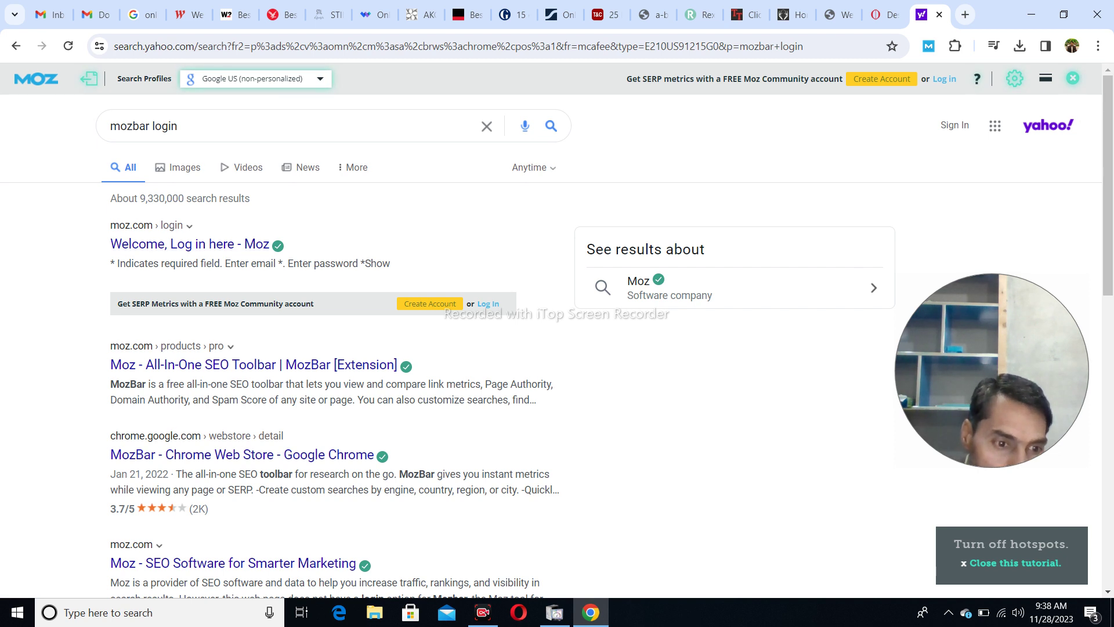
- Open the 'Welcome, Log in here - Moz' result in a new tab and switch to it
right_click(180, 247)
key(Escape)
middle_click(180, 246)
scroll(180, 247, down, 9)
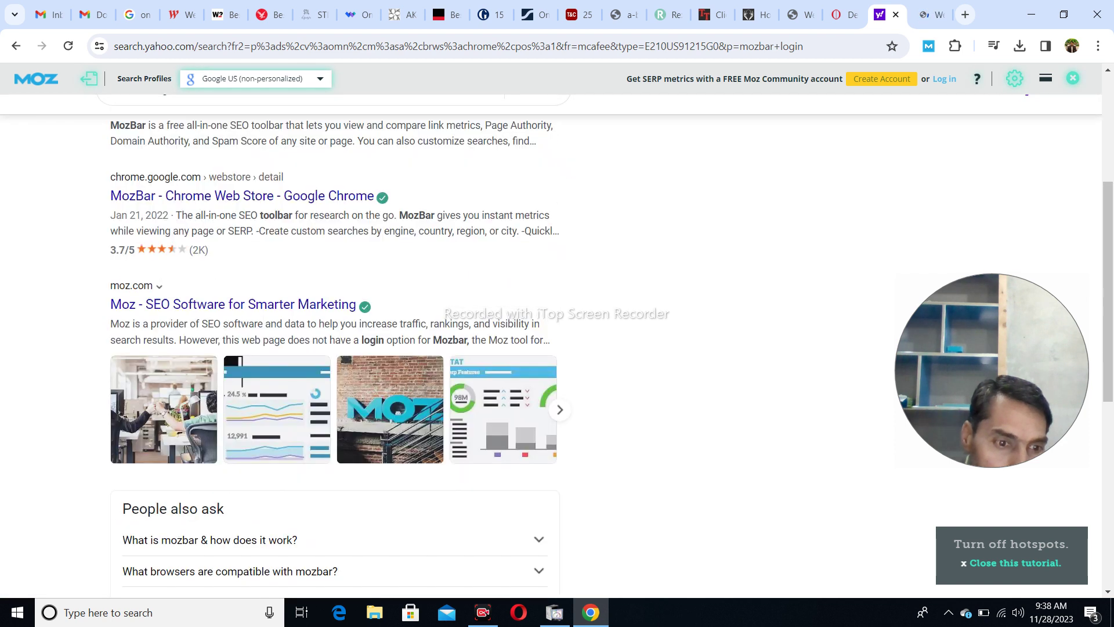
scroll(242, 309, up, 6)
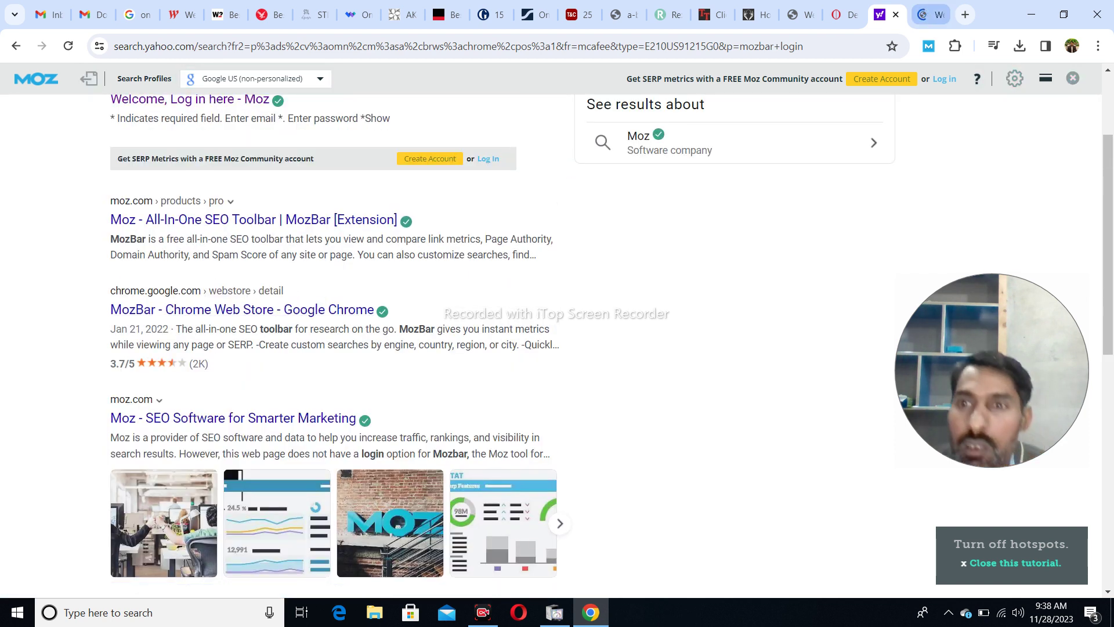
key(ctrl+Tab)
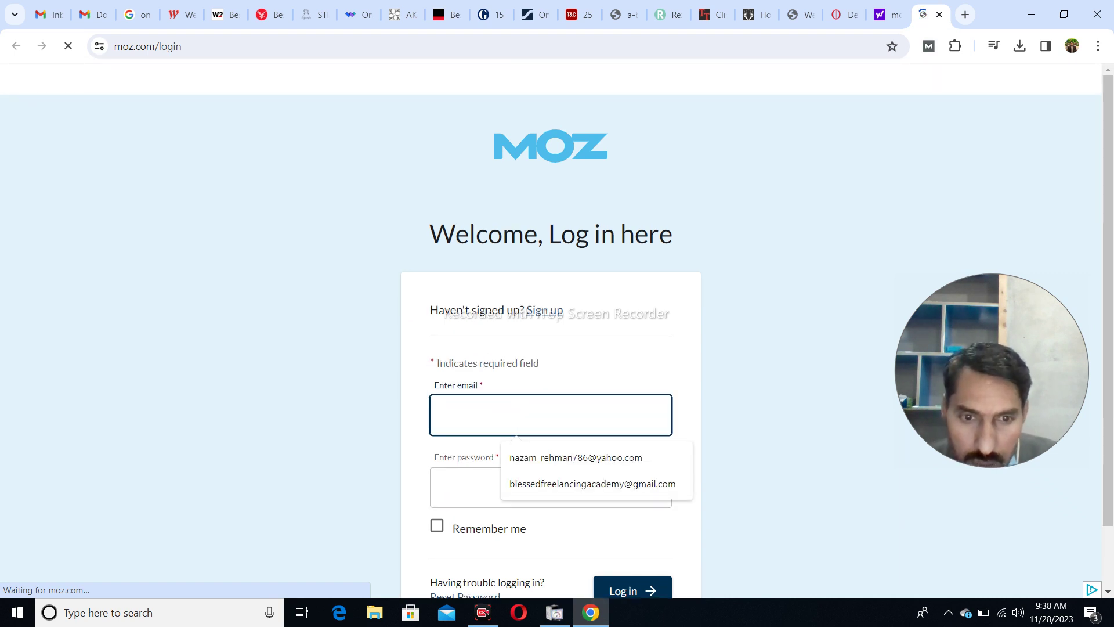
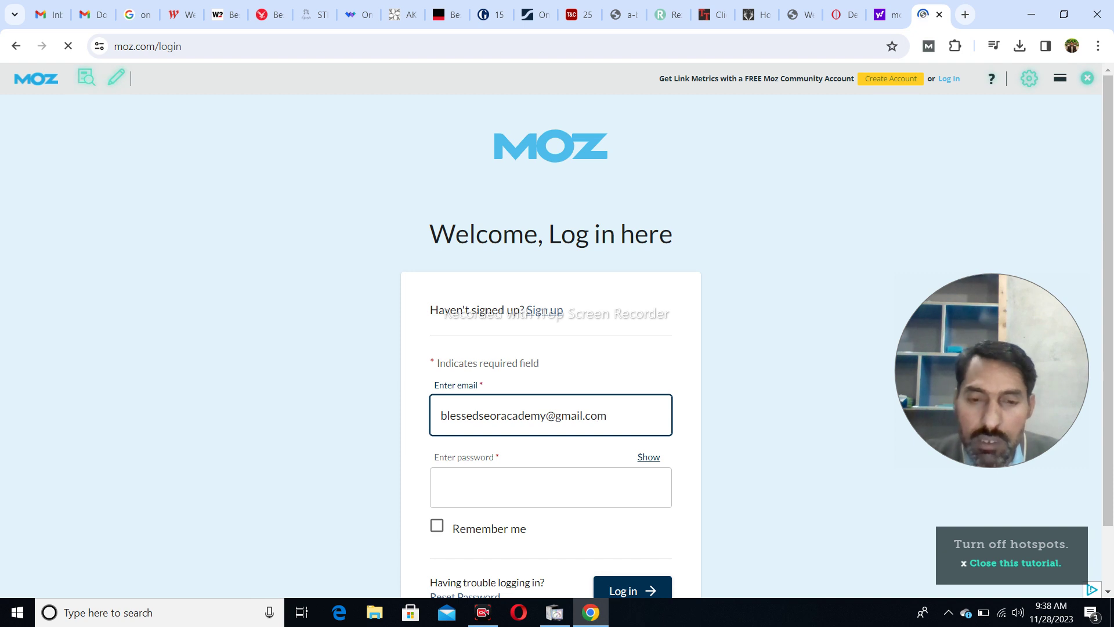
- Enter the account email and password on the Moz login page
click(551, 416)
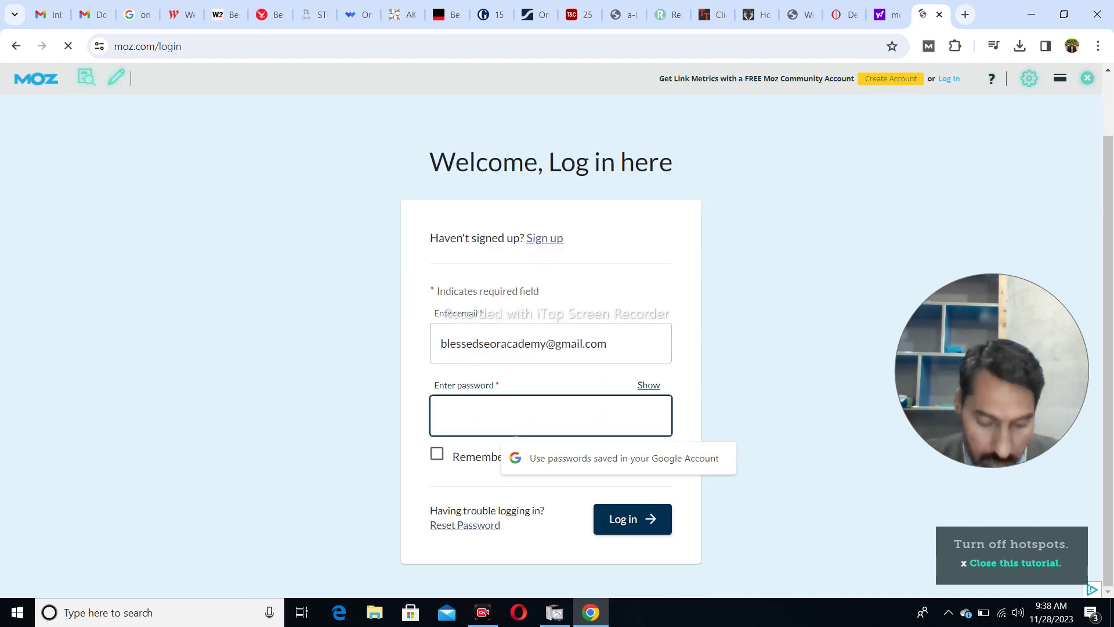
text(•••••)
key(BackSpace)
key(BackSpace)
key(BackSpace)
key(BackSpace)
key(BackSpace)
text(•••••••••••)
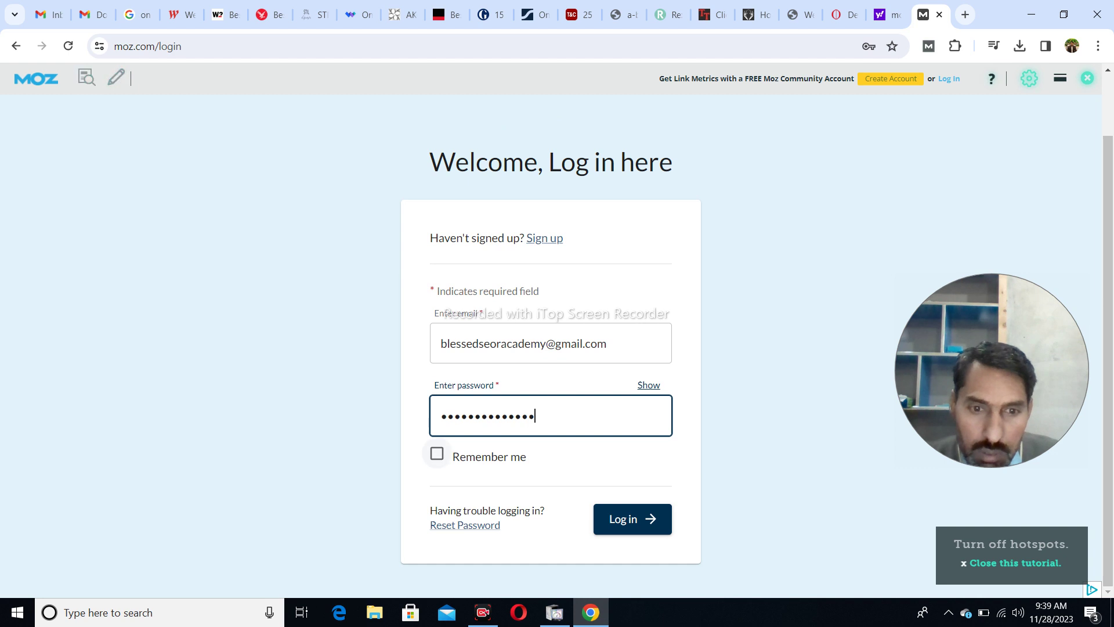
- Tick Remember me and submit the login, then go to sign-up after the invalid-credentials error
click(437, 453)
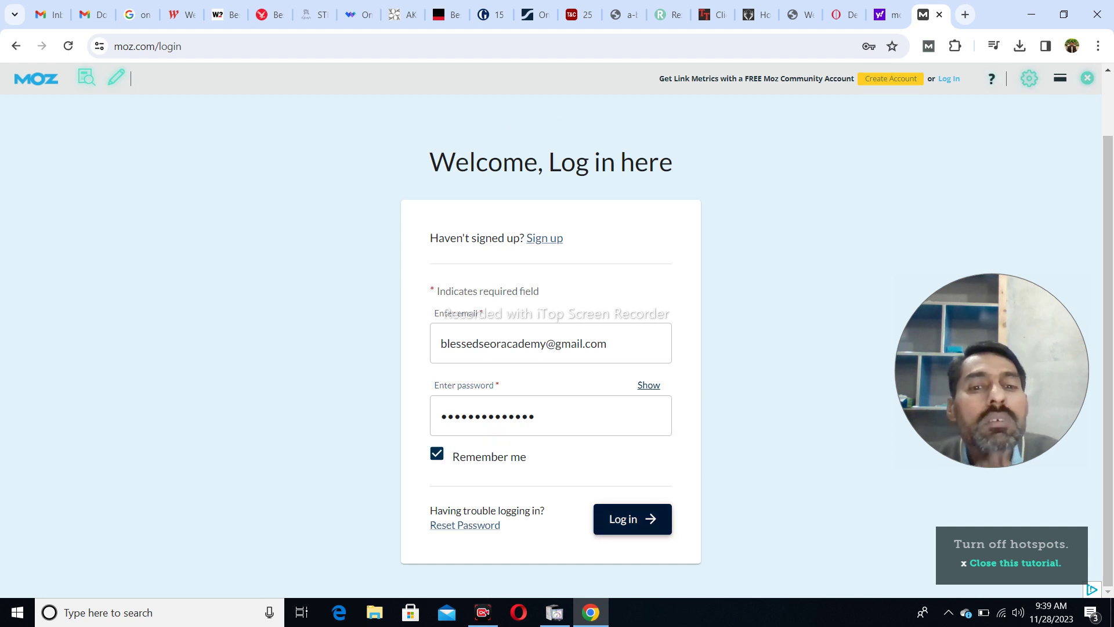
click(632, 519)
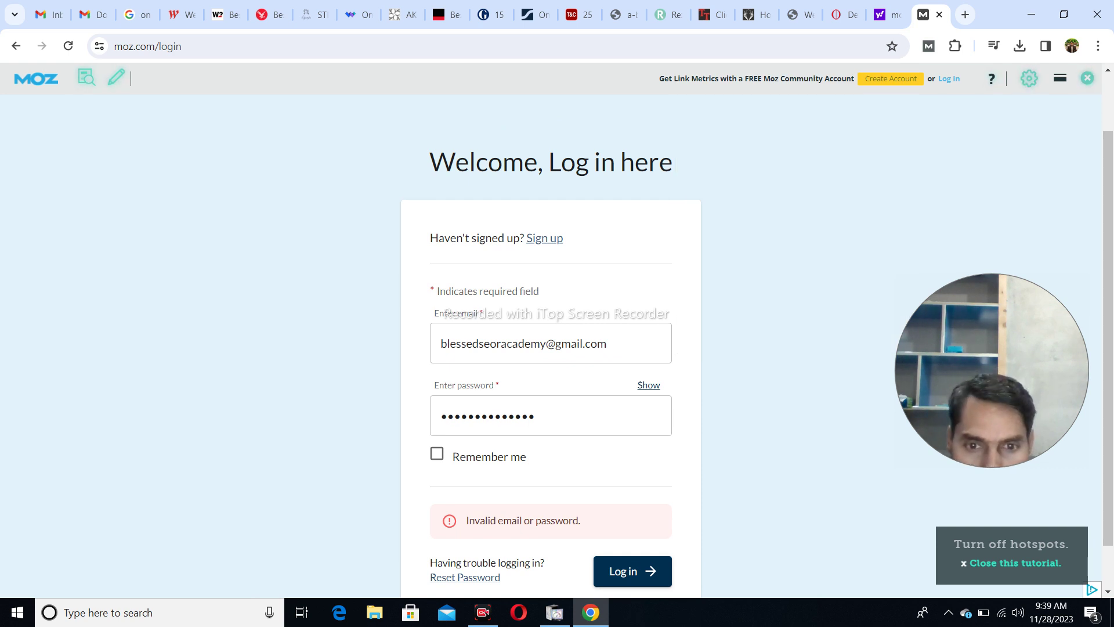
scroll(551, 349, down, 1)
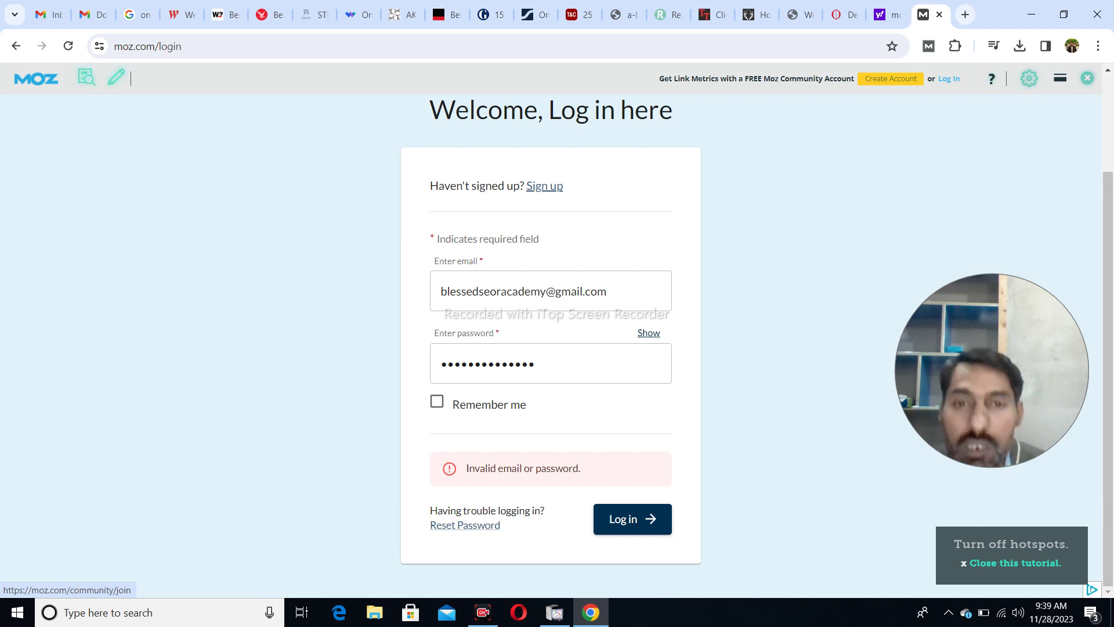
key(Return)
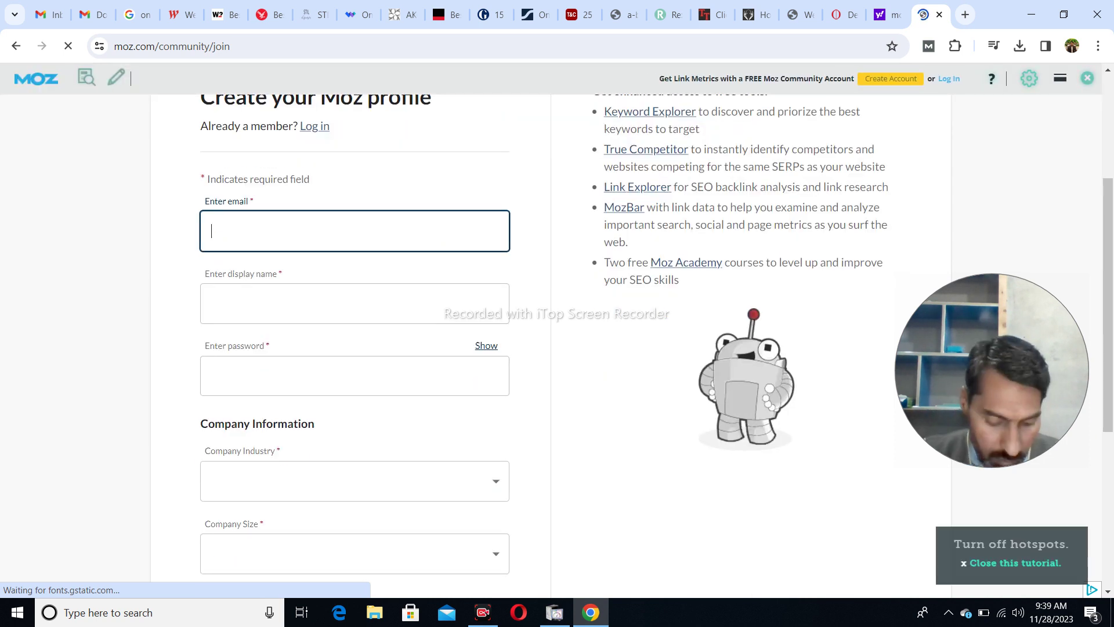
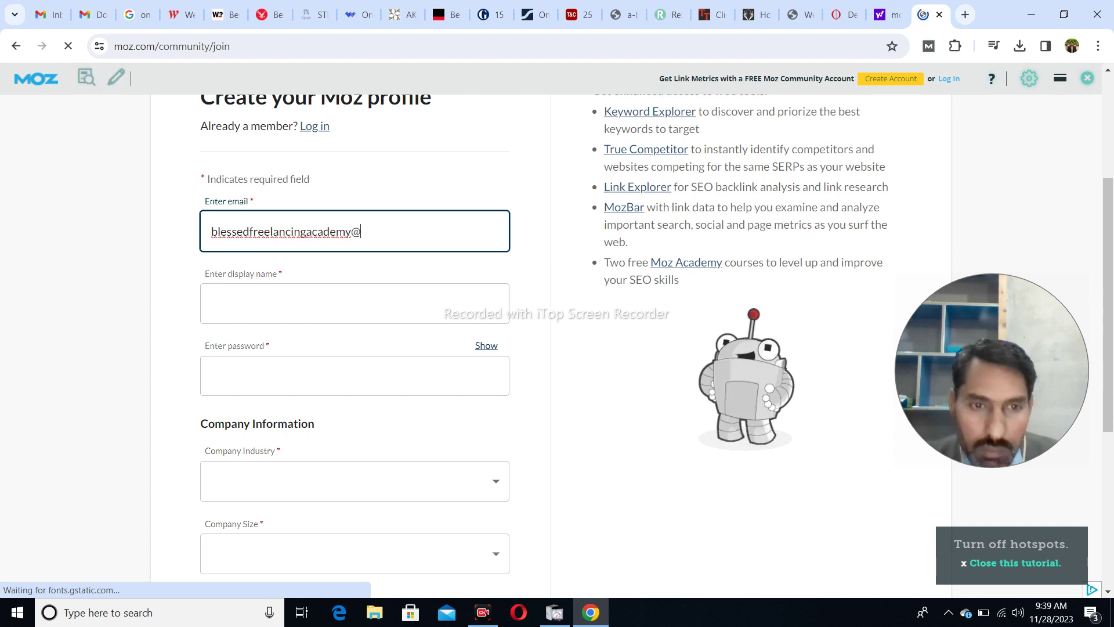
- Fill in the sign-up email, a display name and a password
key(Tab)
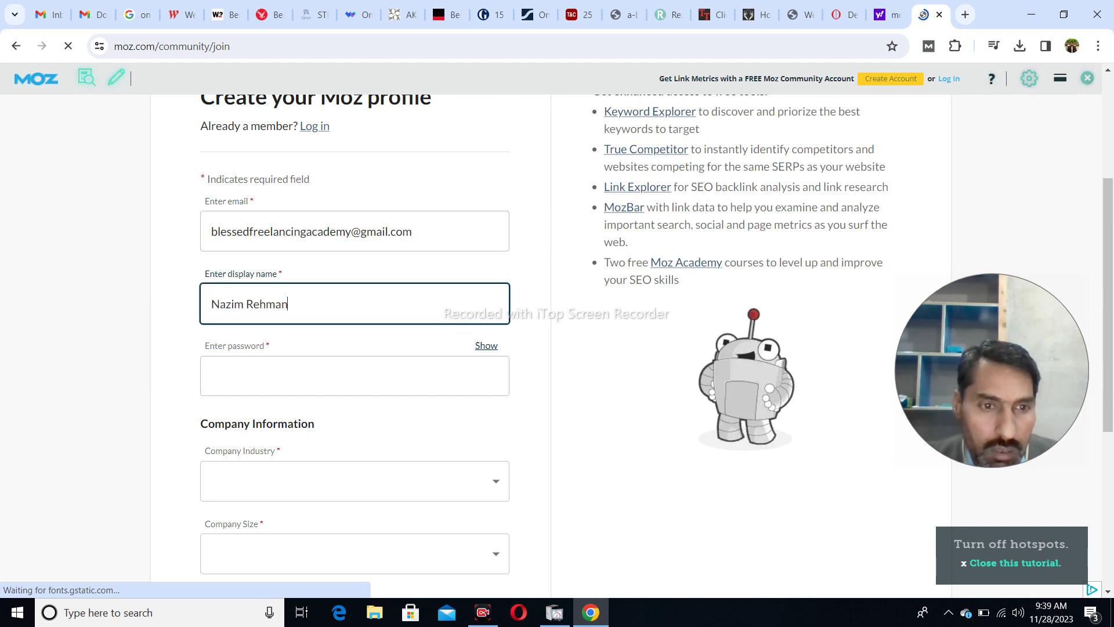
key(Tab)
key(Tab)
text(•••••••••••)
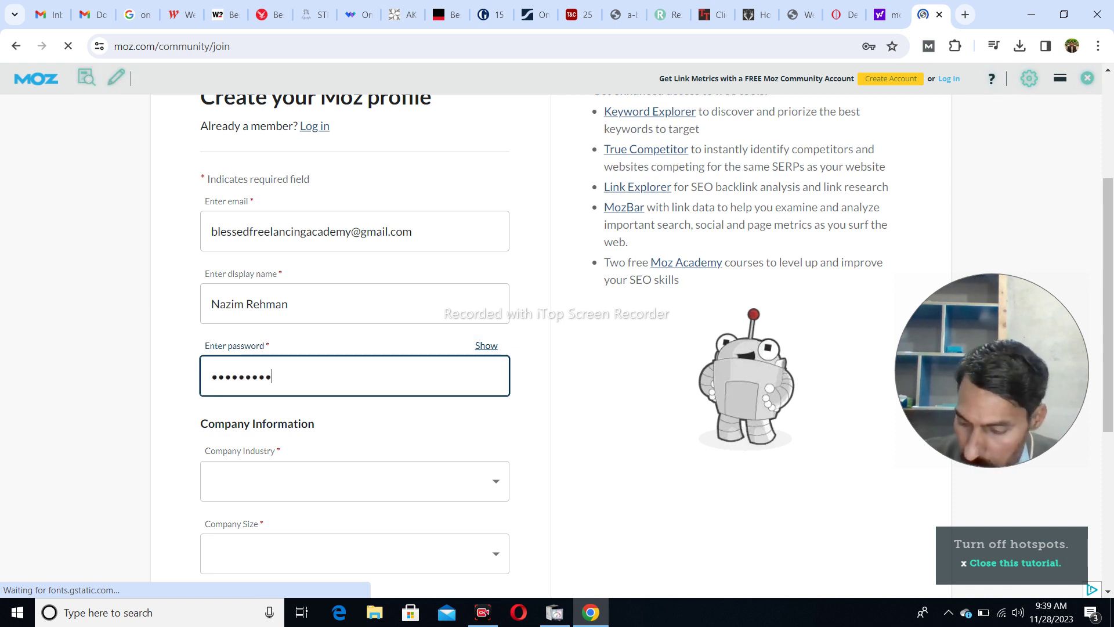
text(•••)
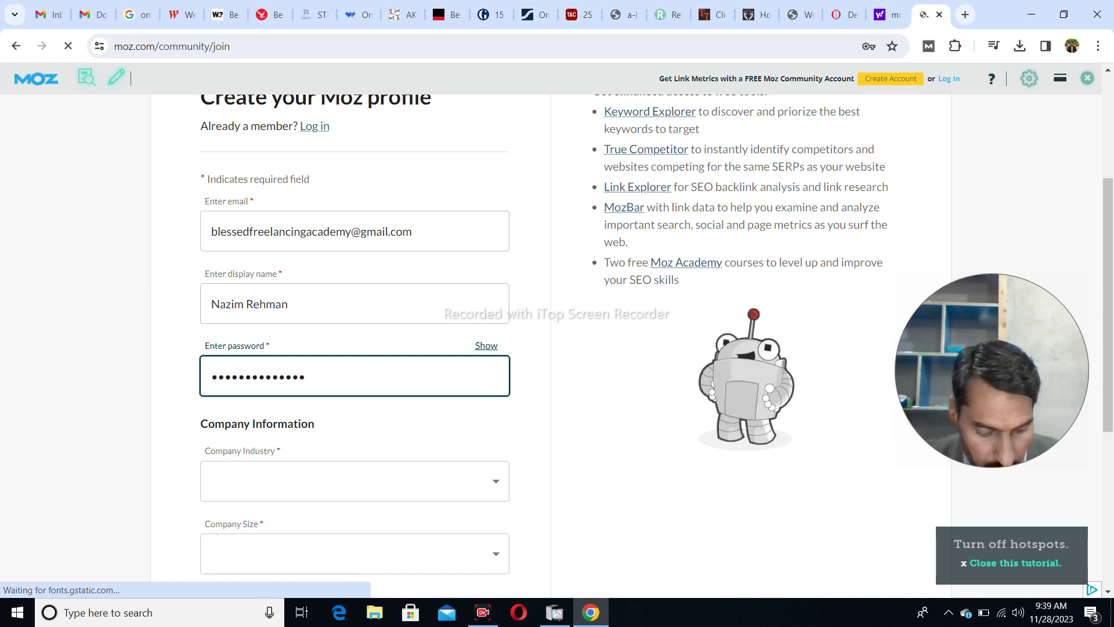
- Set the company industry to Education and company size to 2-10
key(Tab)
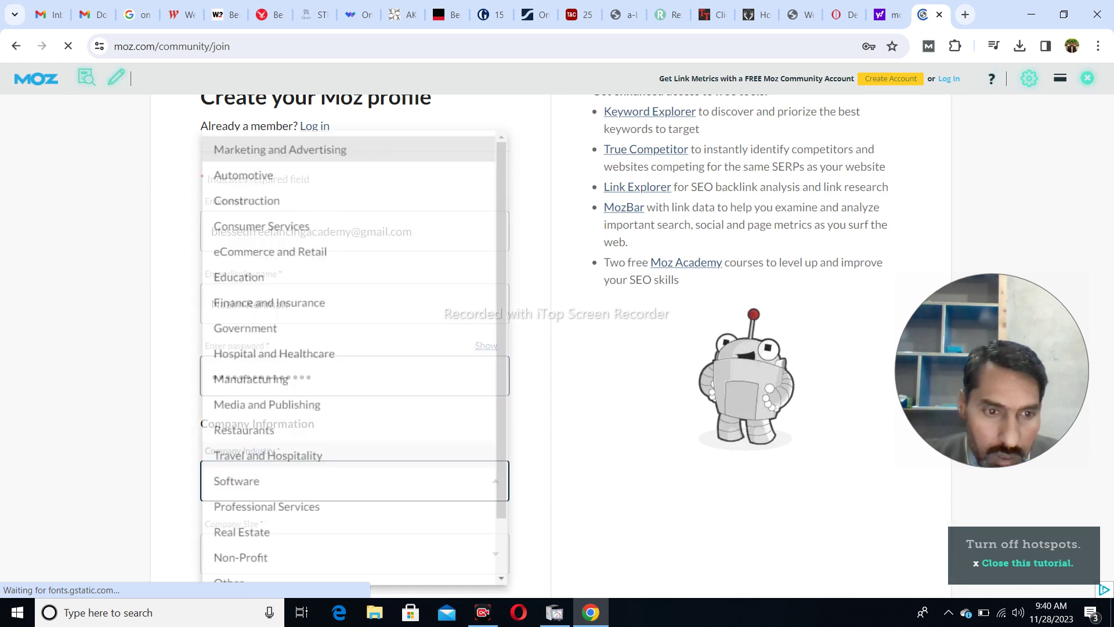
key(space)
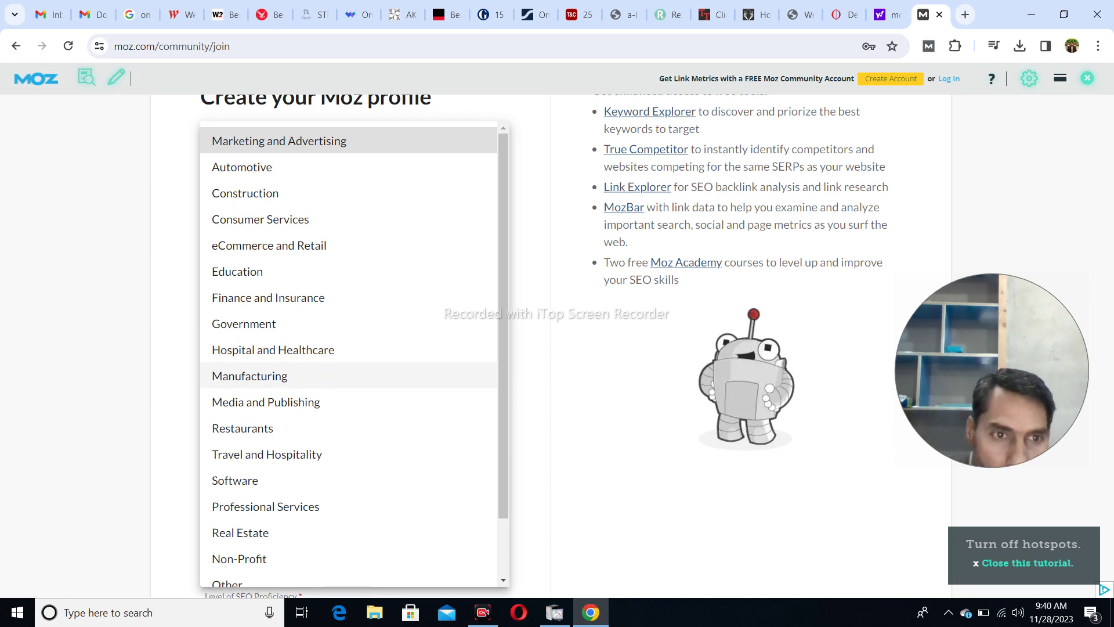
scroll(348, 372, down, 2)
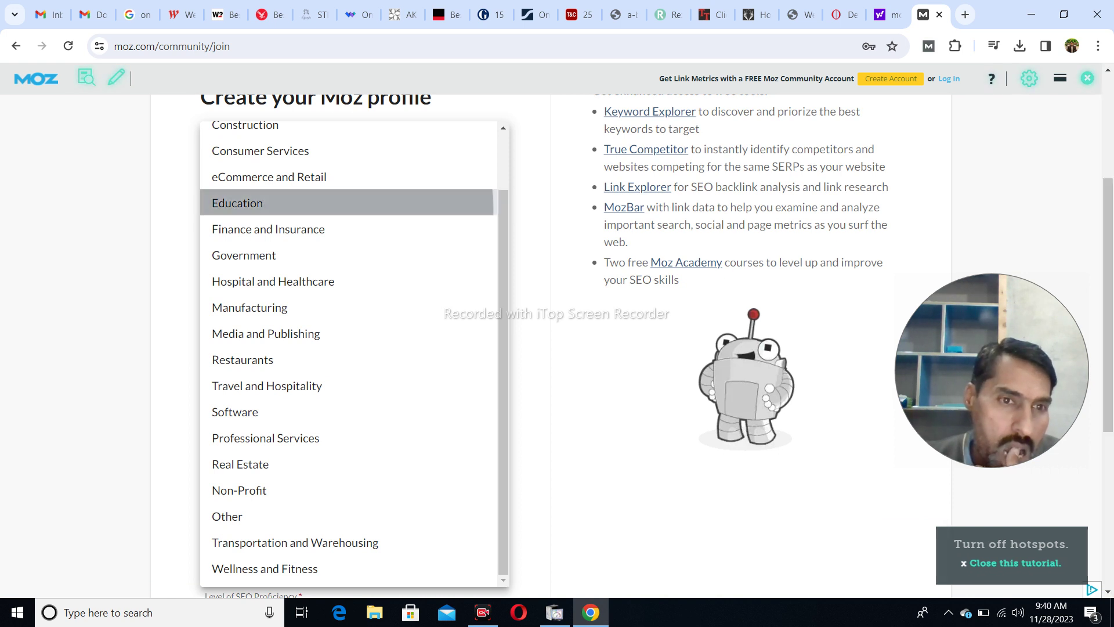
click(238, 203)
scroll(590, 332, down, 3)
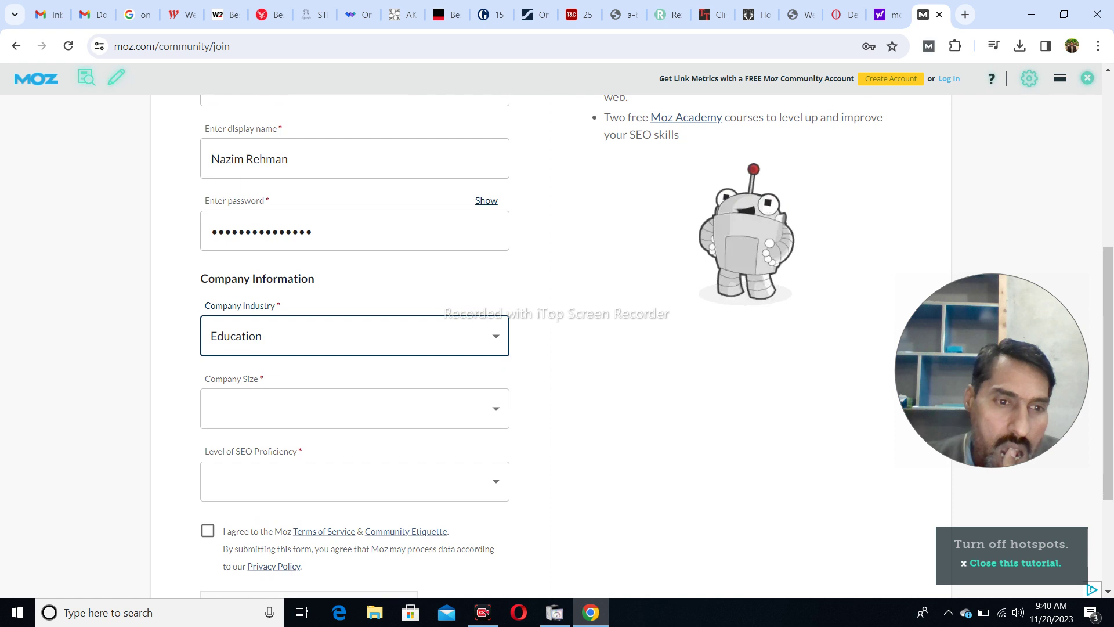
click(349, 409)
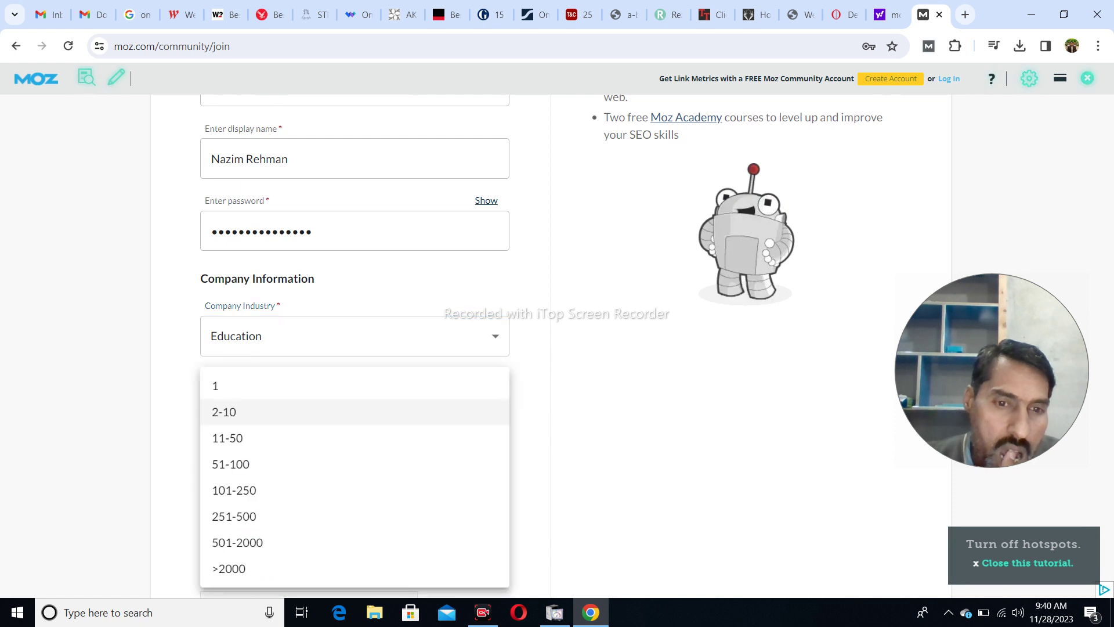
click(232, 411)
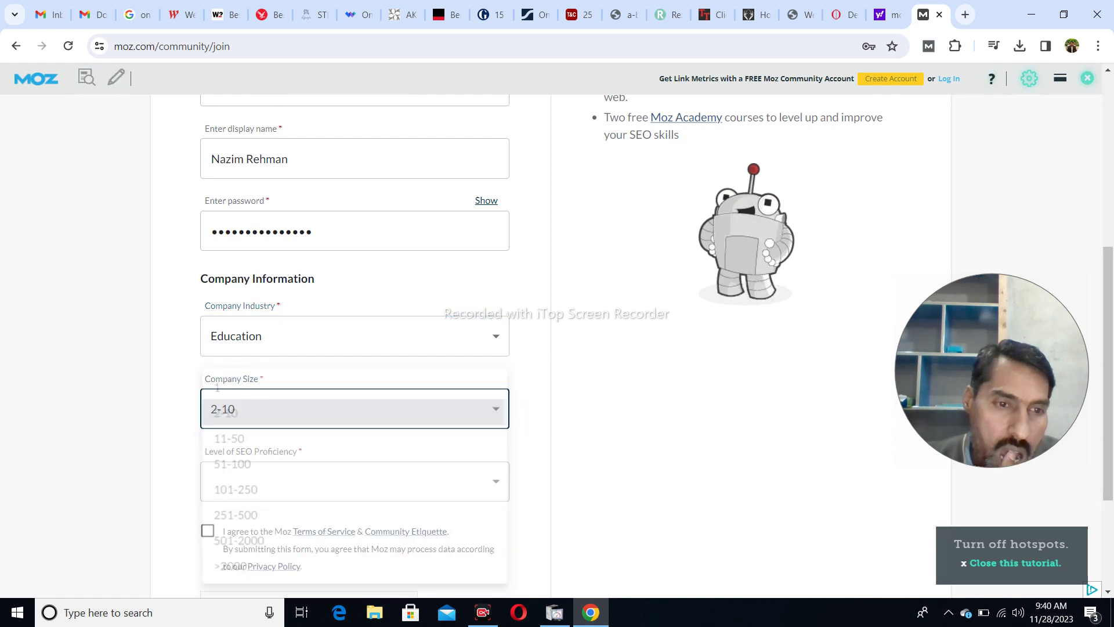
- Choose 'I'm learning SEO' proficiency, accept the terms and submit the sign-up form
scroll(232, 411, down, 1)
click(349, 409)
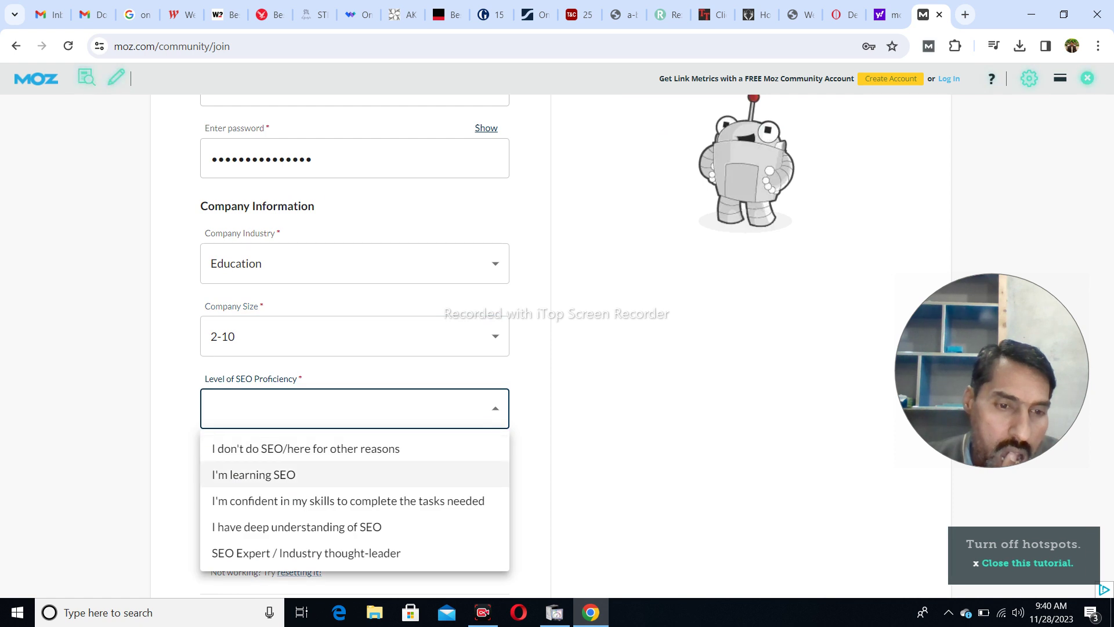
click(253, 475)
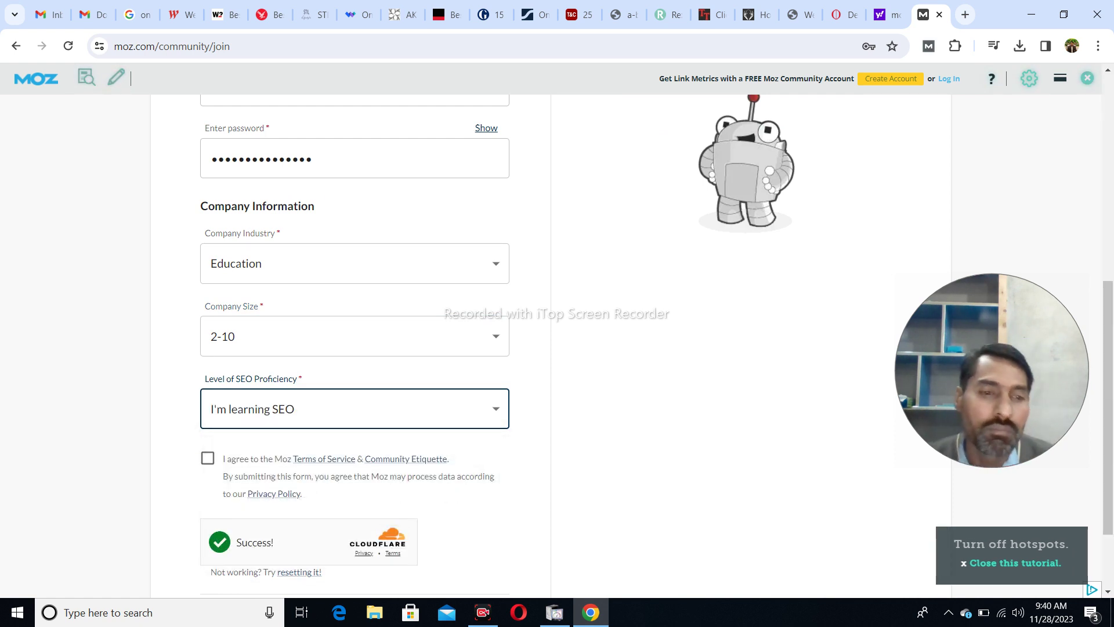
click(207, 459)
scroll(557, 342, down, 2)
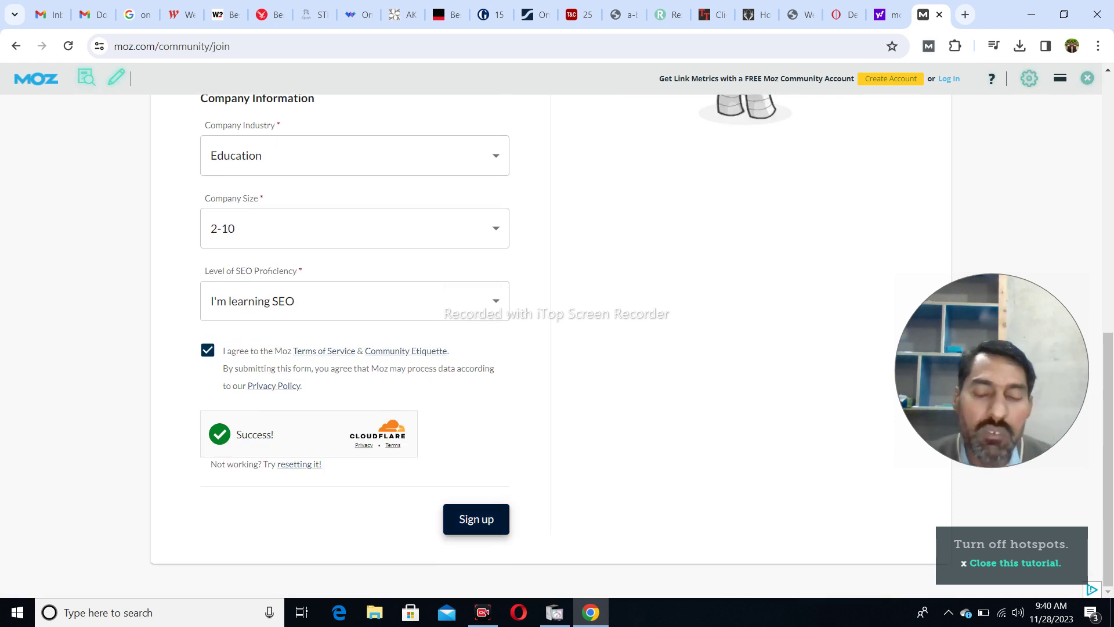
click(476, 518)
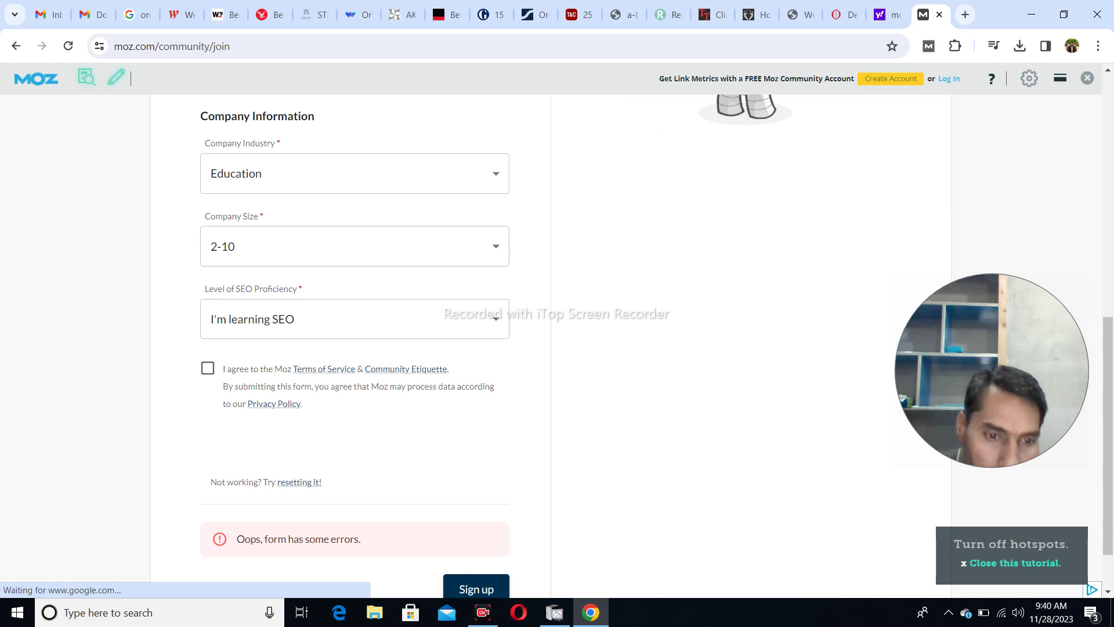
- Replace the rejected display name with a new username and re-accept the terms
scroll(354, 337, up, 3)
scroll(355, 465, up, 3)
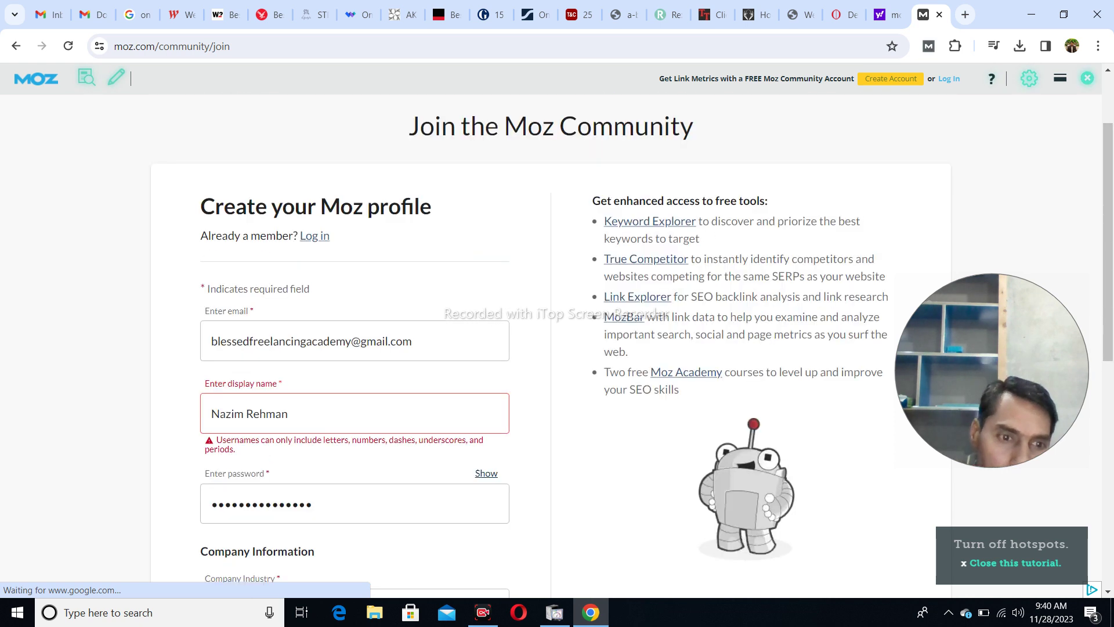
double_click(267, 414)
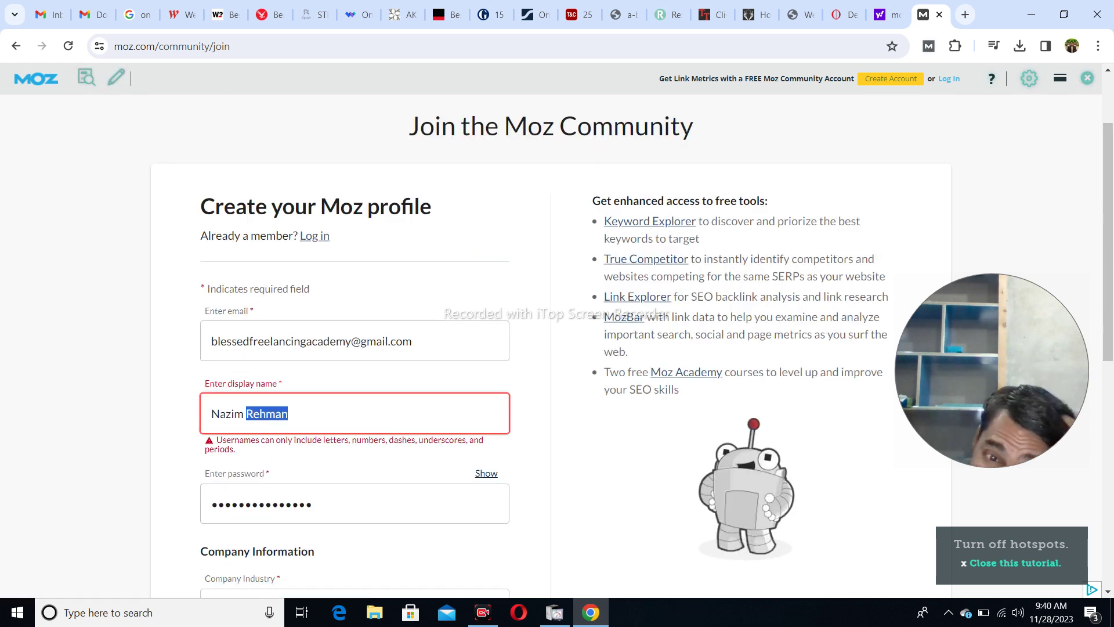
key(ctrl+a)
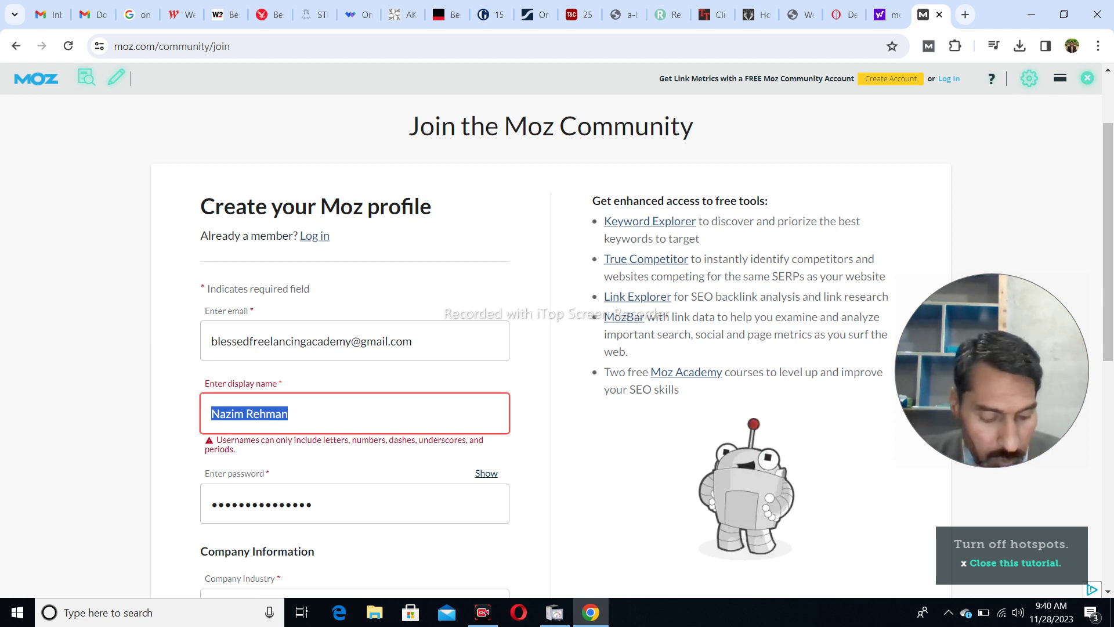
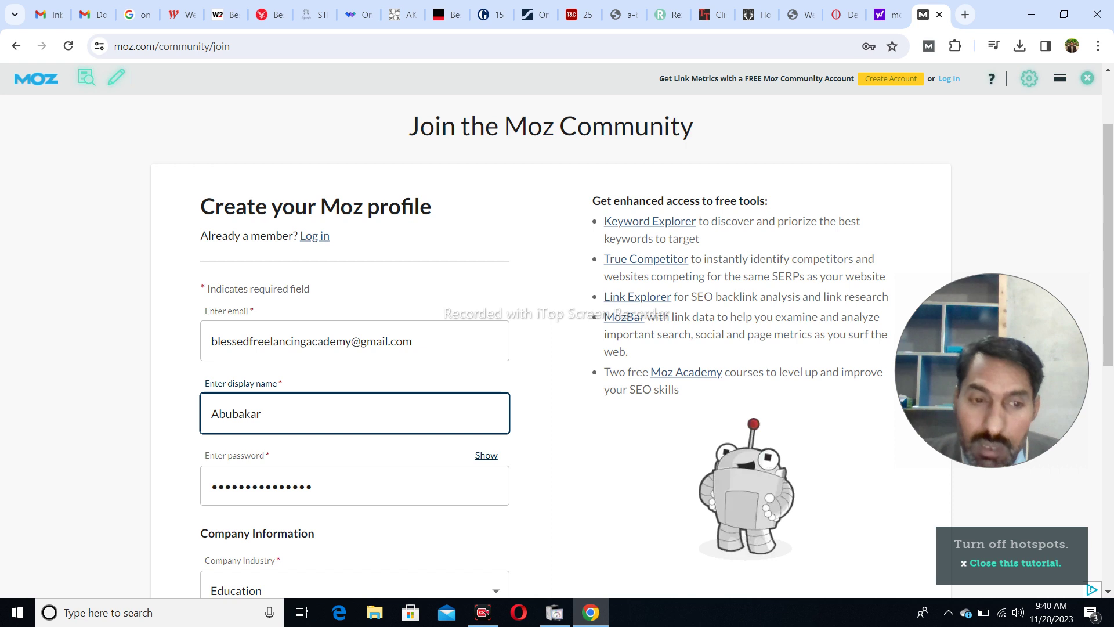
scroll(557, 348, down, 3)
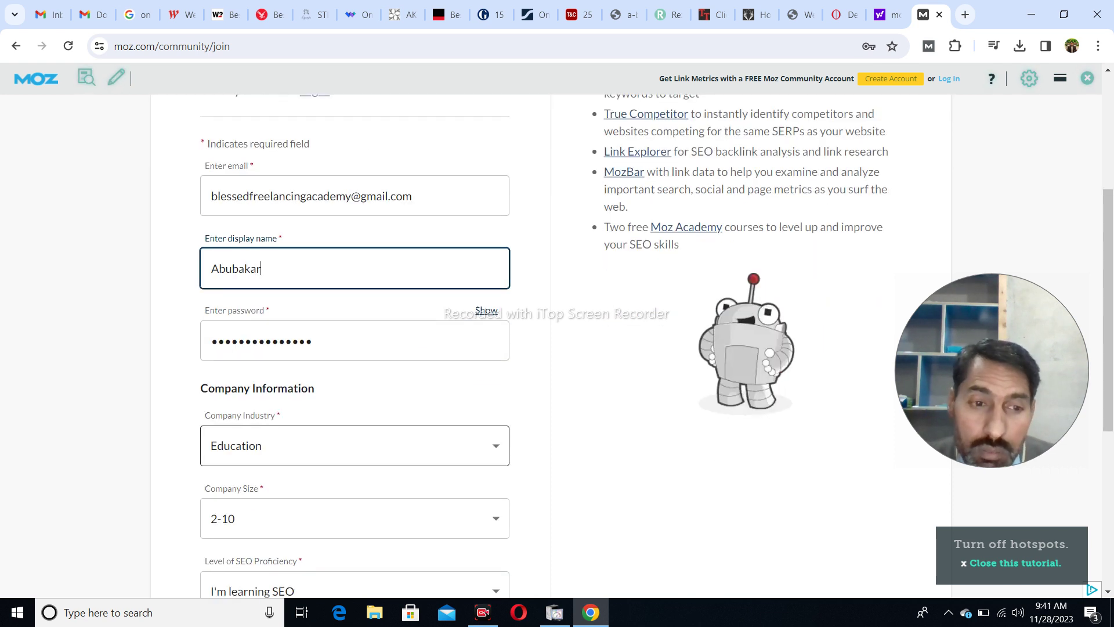
scroll(354, 445, down, 2)
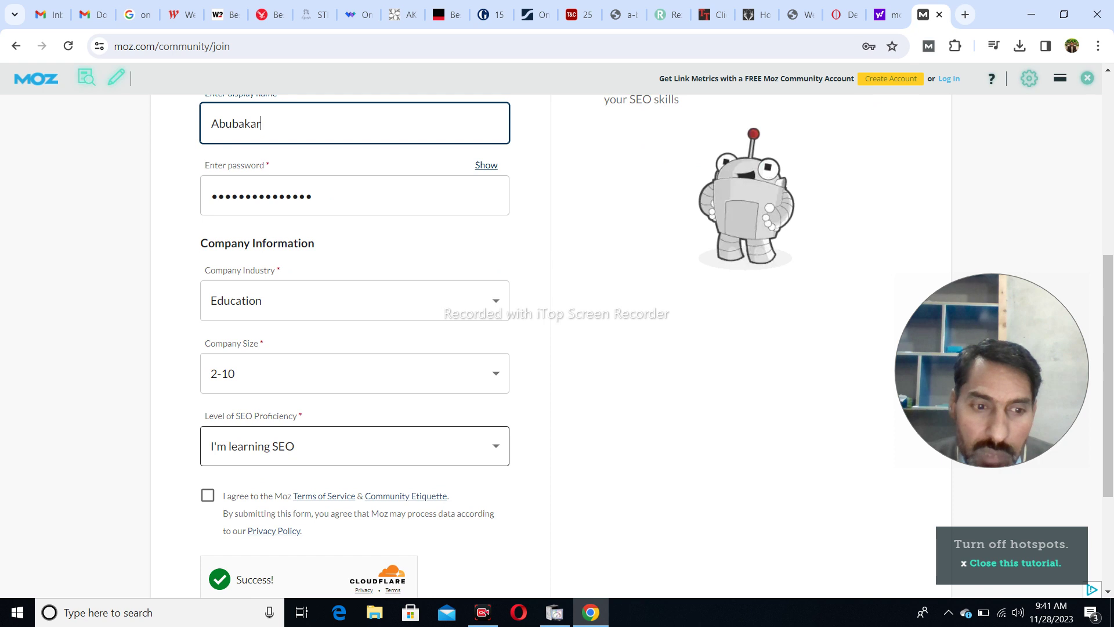
scroll(354, 446, down, 1)
click(208, 419)
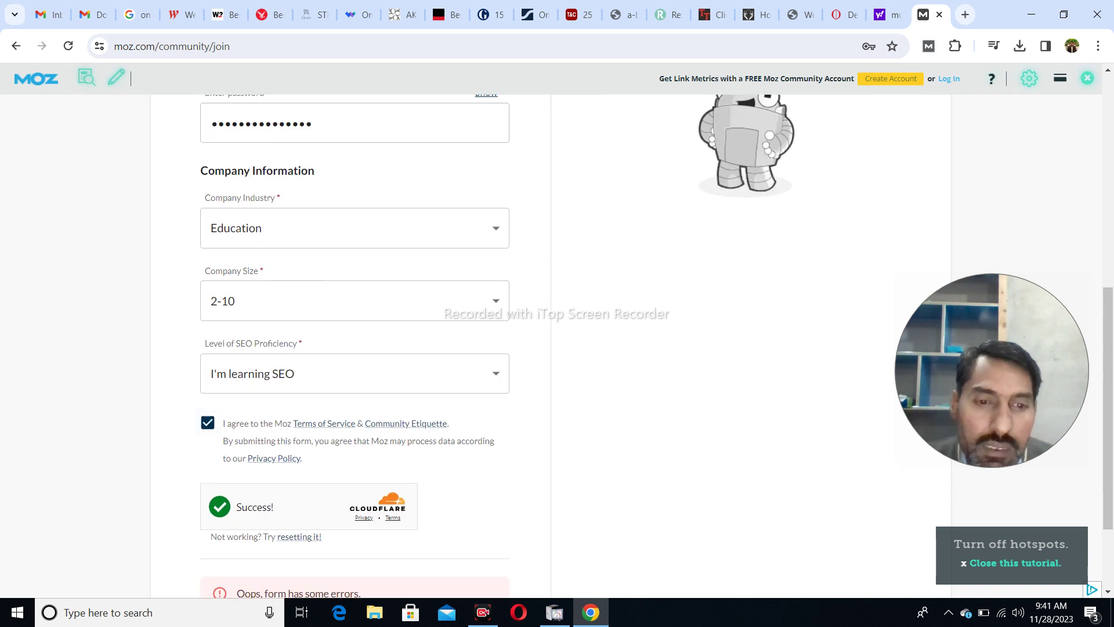
- Extend the username without spaces, re-accept the terms and resubmit the sign-up form
scroll(354, 348, down, 2)
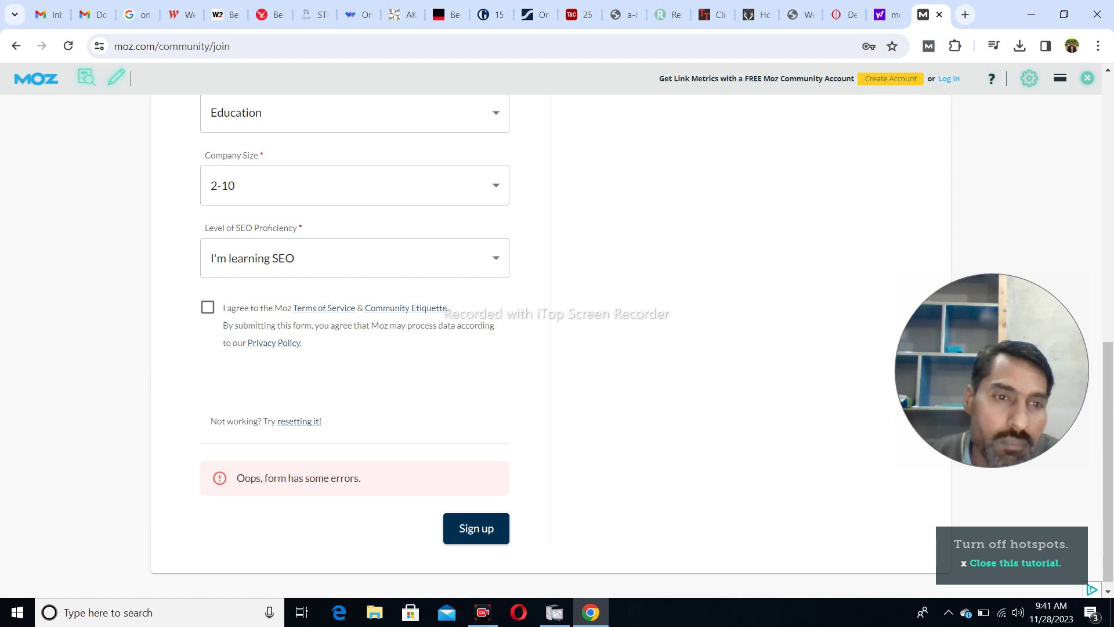
scroll(354, 349, up, 3)
scroll(354, 348, up, 5)
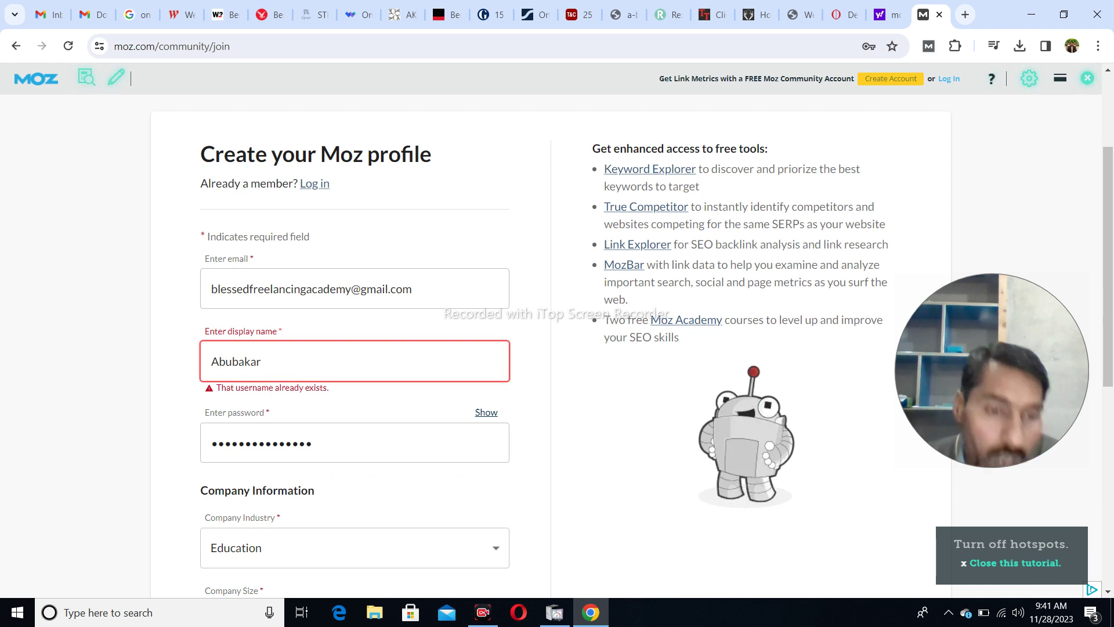
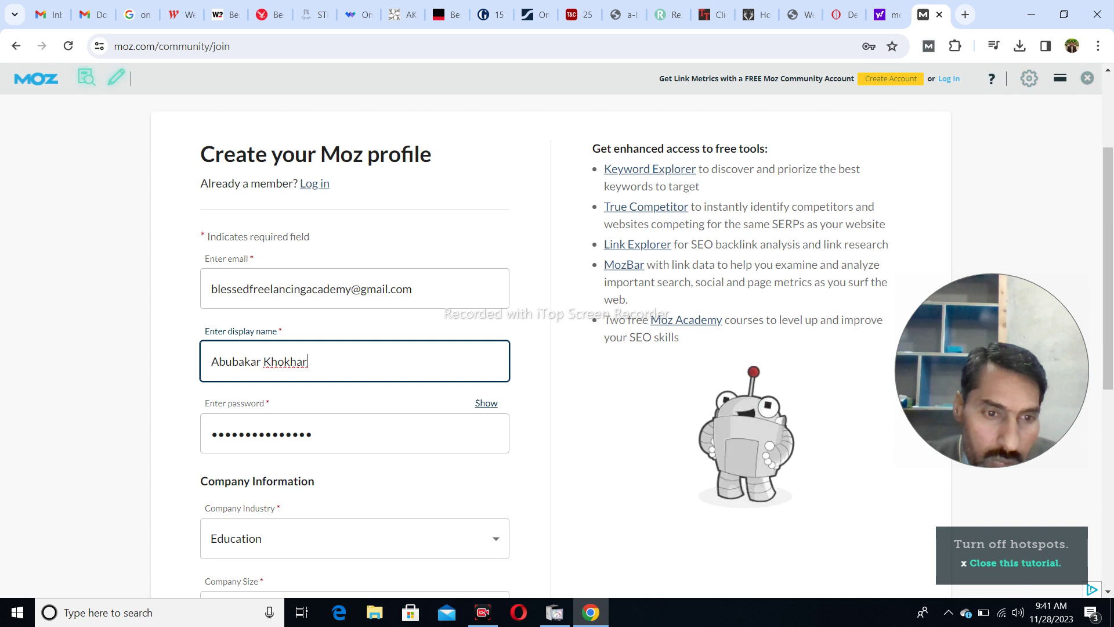
scroll(557, 348, down, 3)
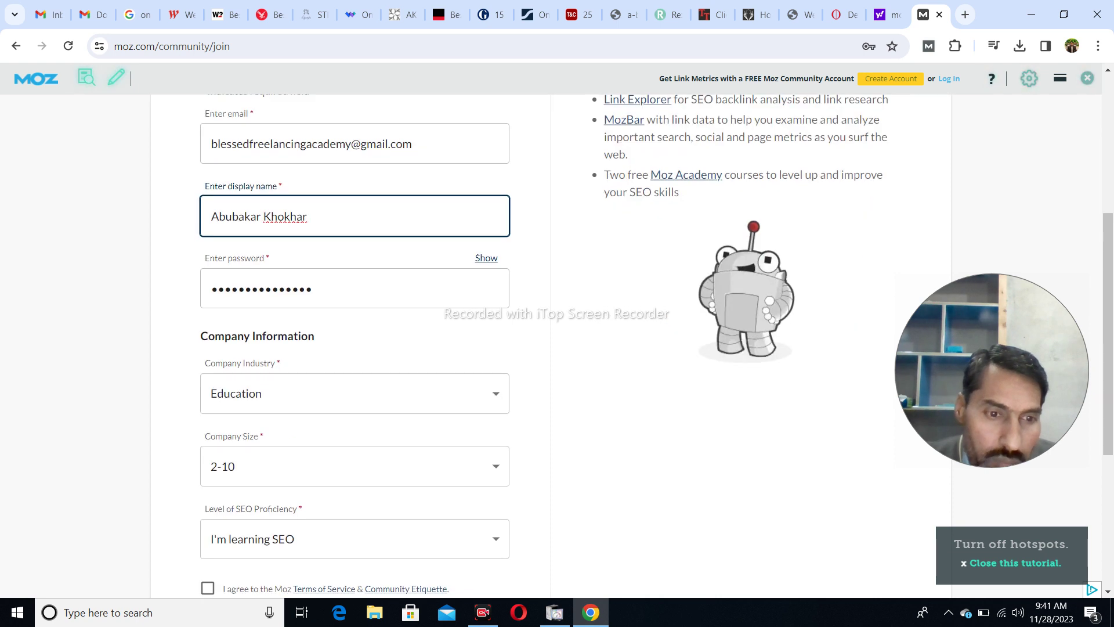
scroll(558, 348, down, 5)
click(207, 297)
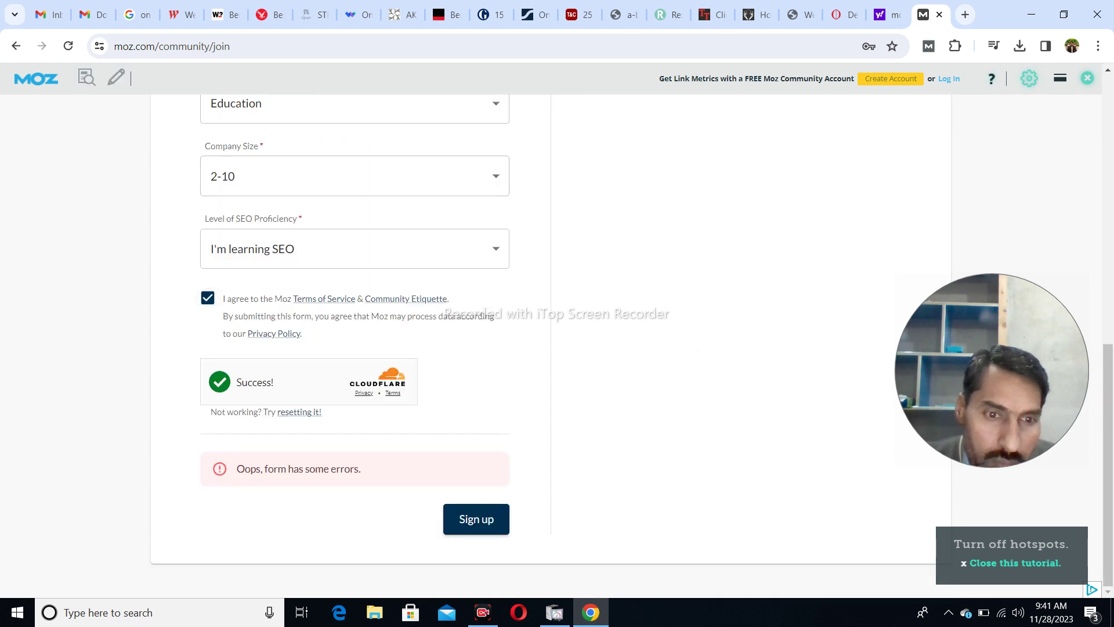
click(476, 519)
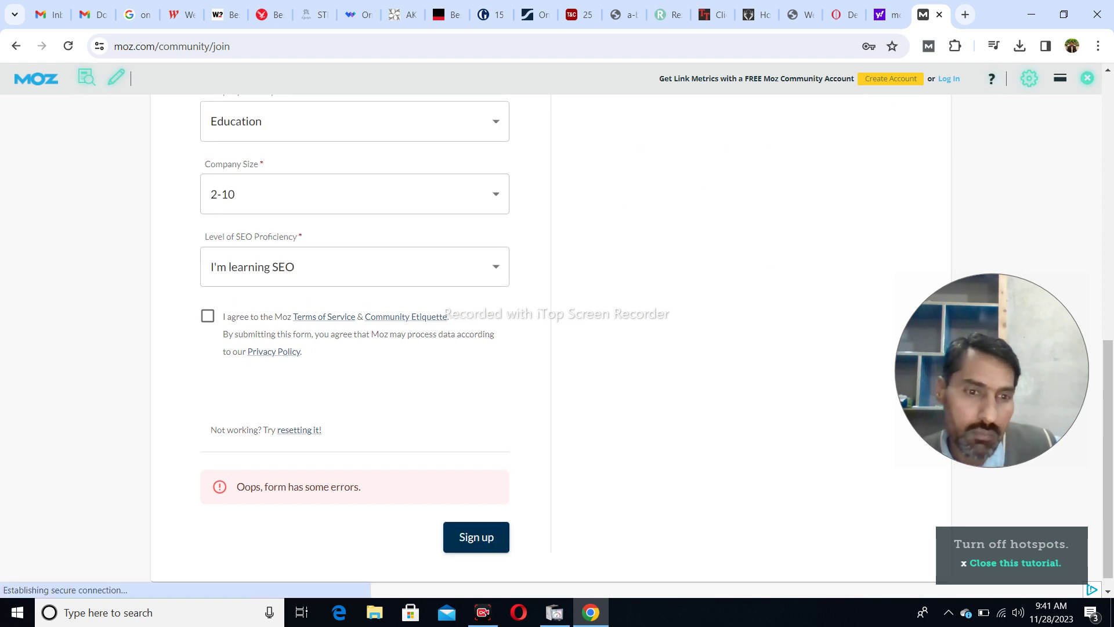
- Correct the display name again, accept the terms and submit until the sign-up is accepted
scroll(354, 485, up, 5)
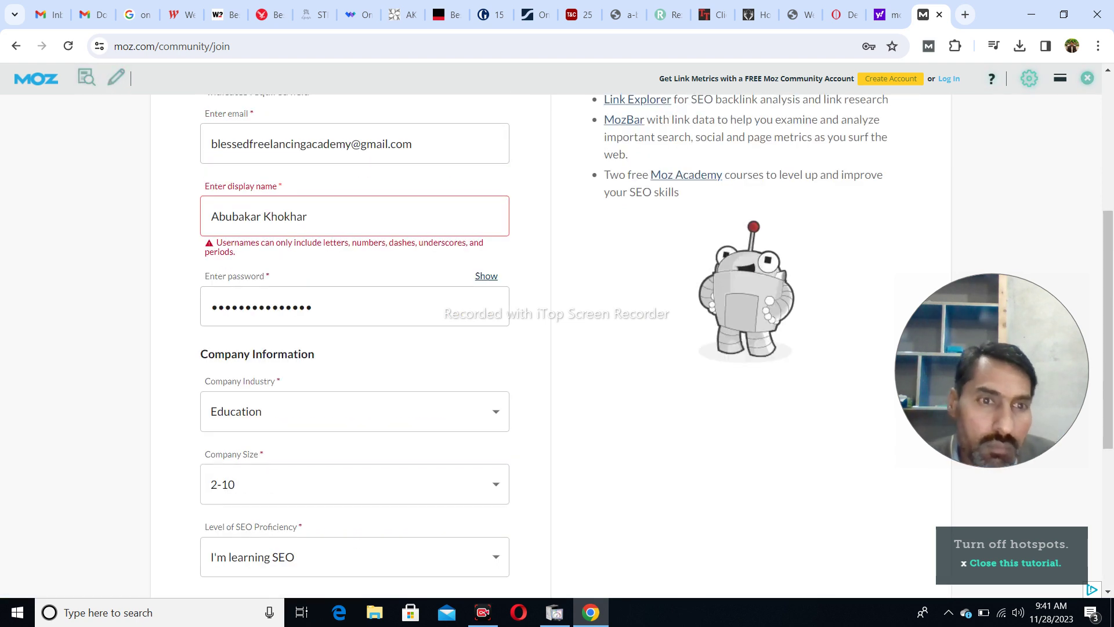
click(308, 217)
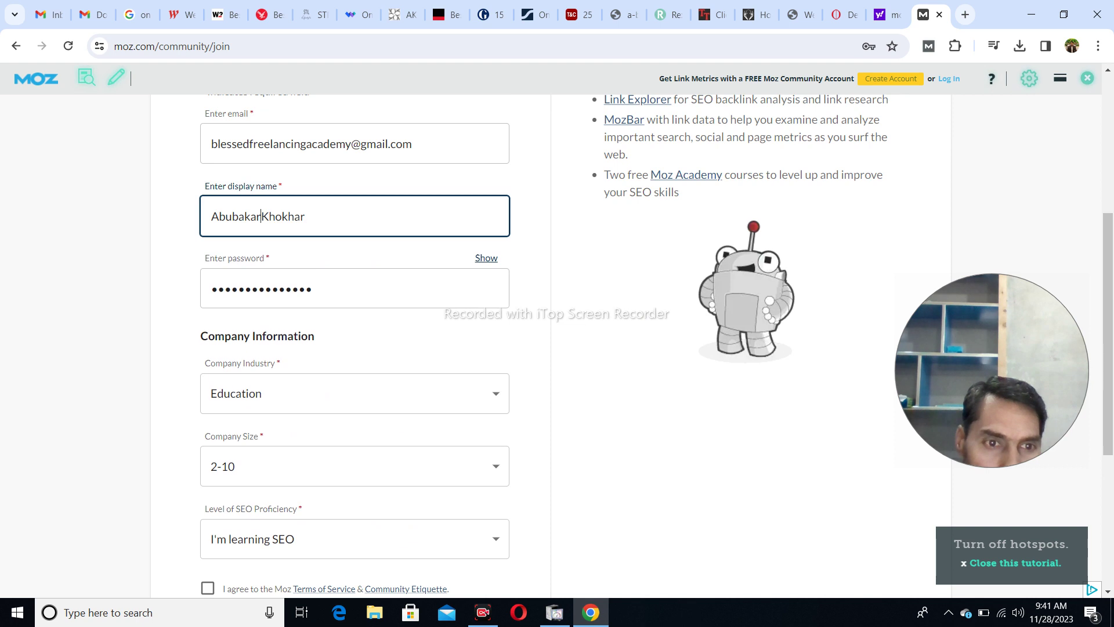
scroll(557, 348, down, 5)
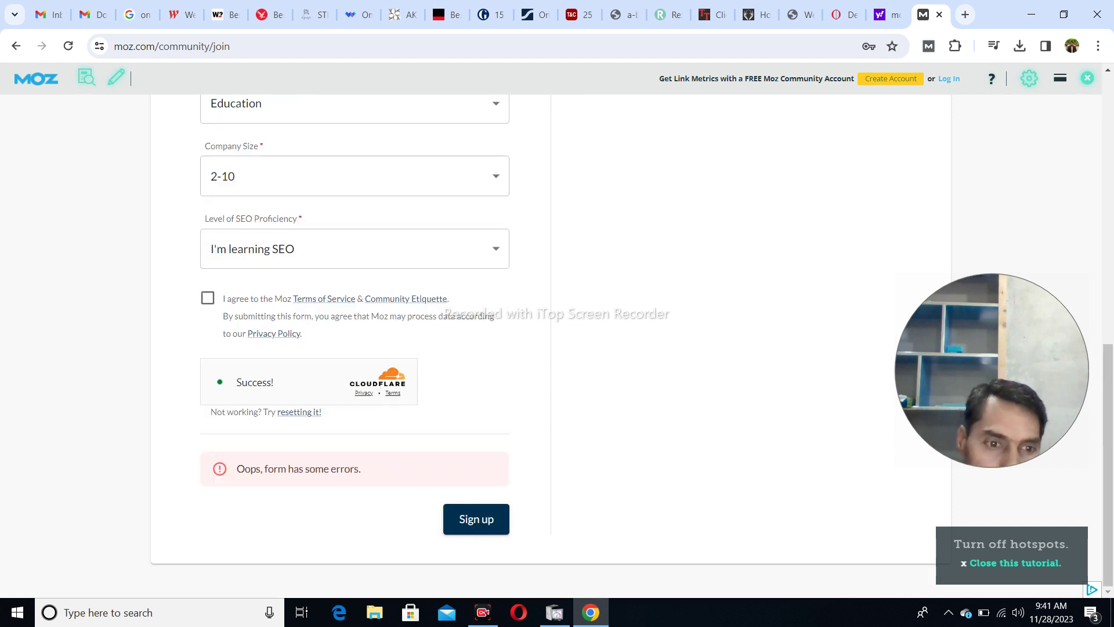
click(207, 298)
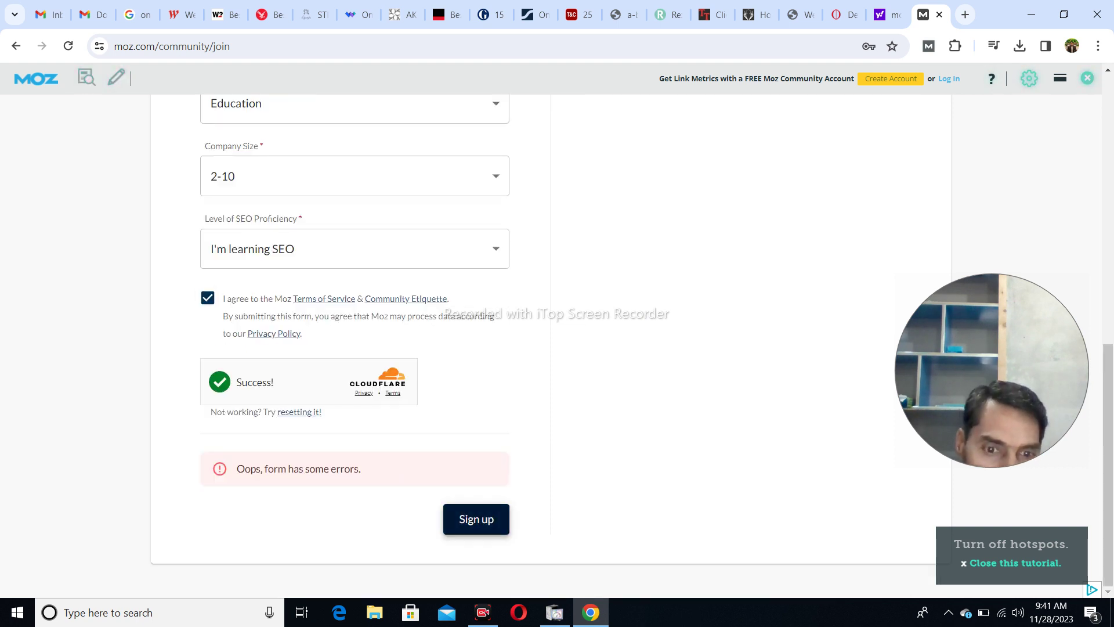
click(476, 519)
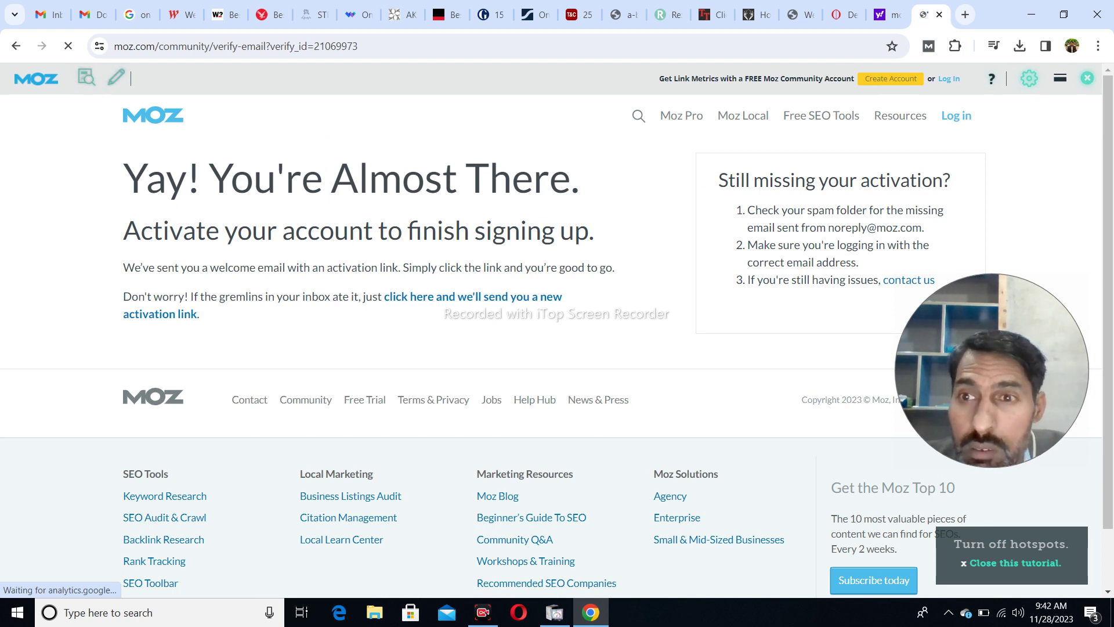
- Glance at the TopTeny tab, then return to the Moz verification page and go to login
click(754, 14)
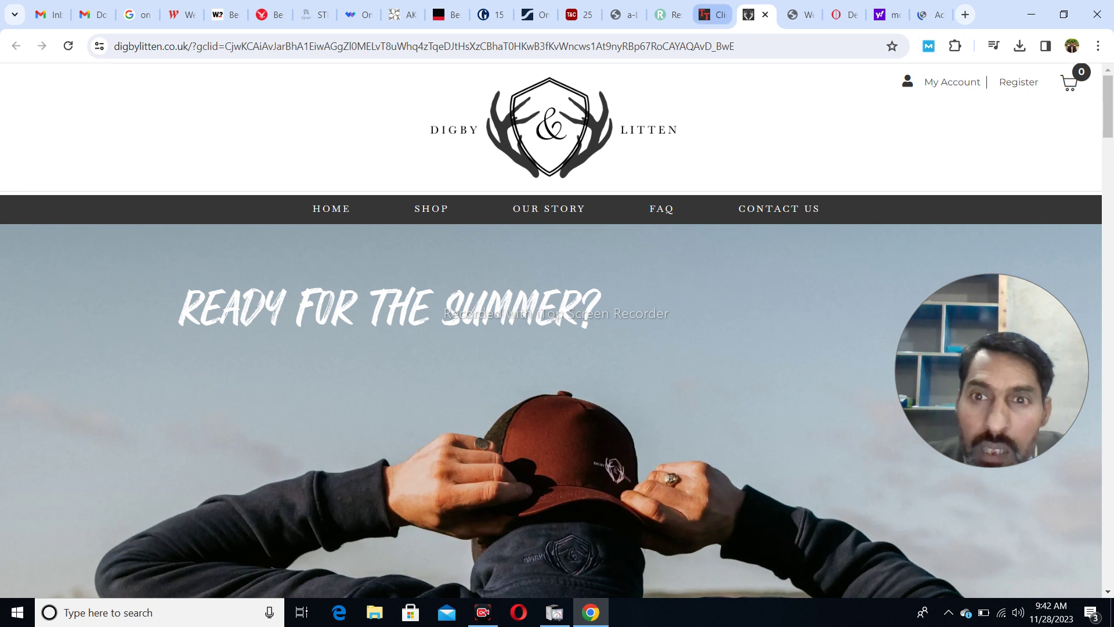
click(715, 14)
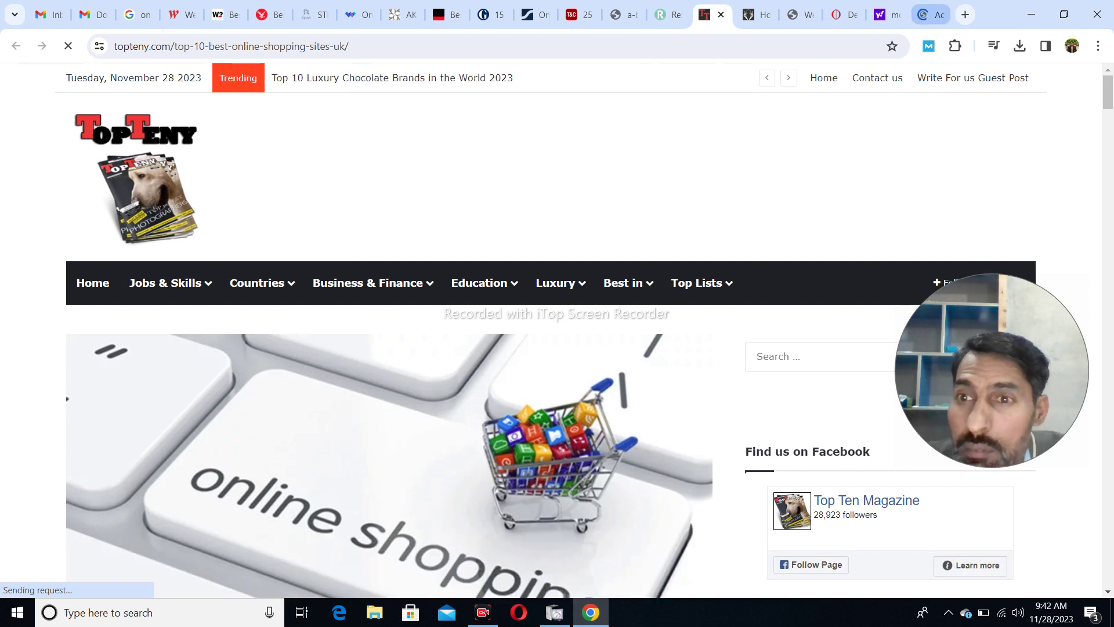
click(931, 15)
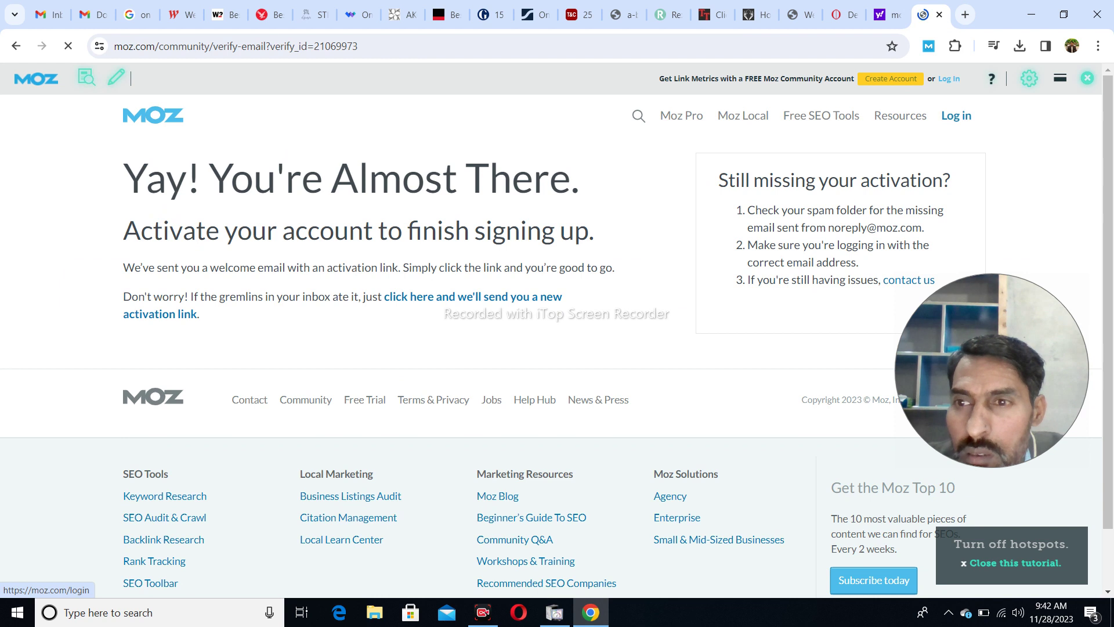
click(956, 115)
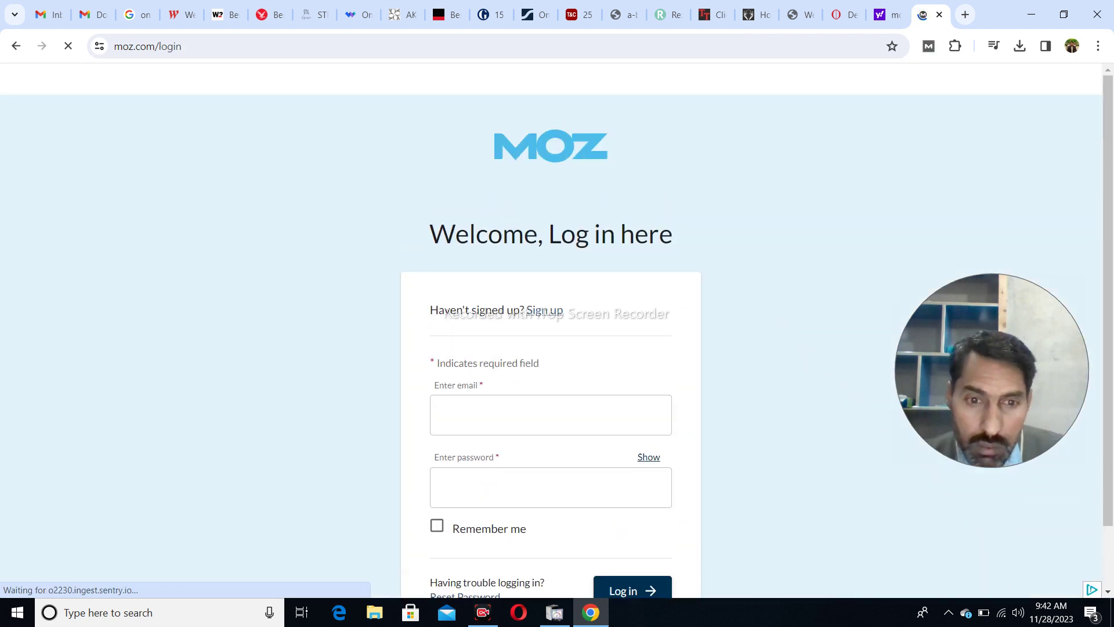
- Check the TopTeny and Rex London tabs, then open a fresh Moz login page
click(516, 418)
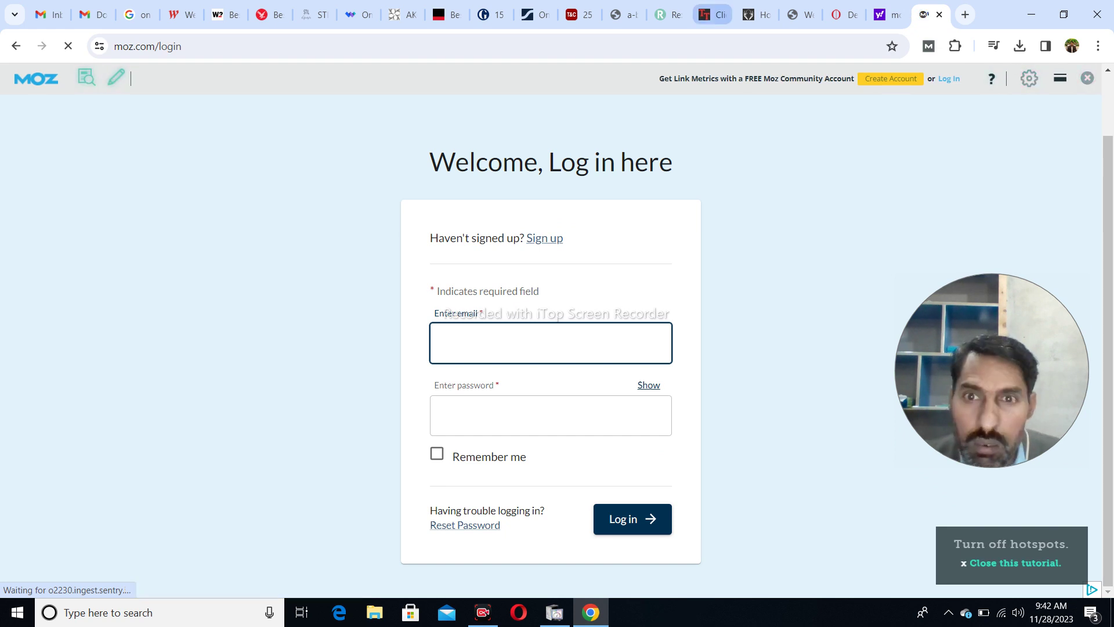
click(713, 15)
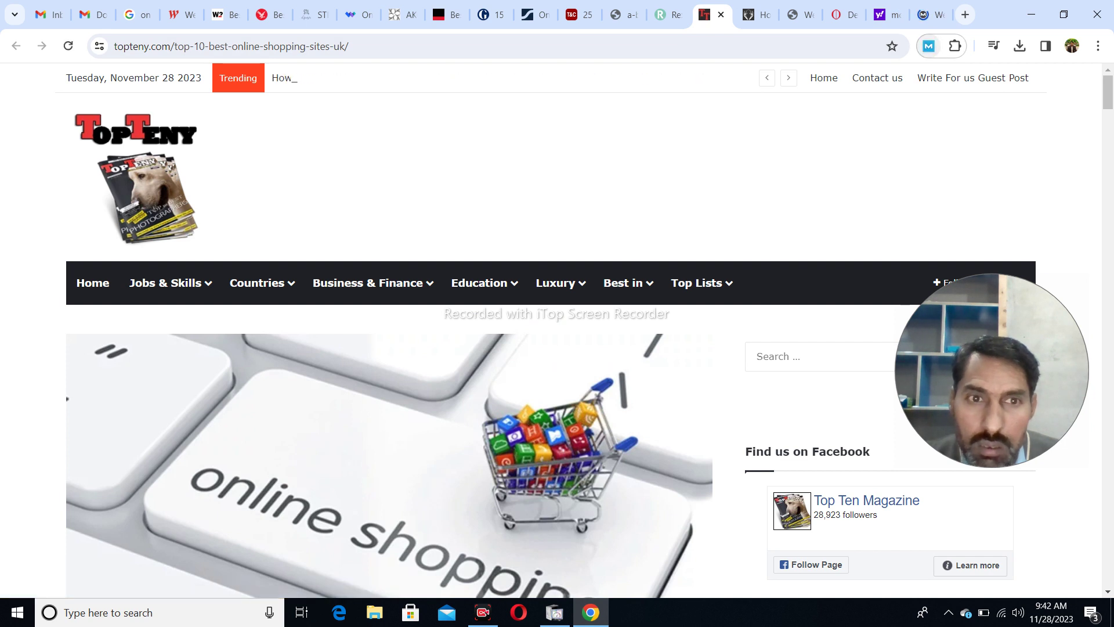
click(667, 15)
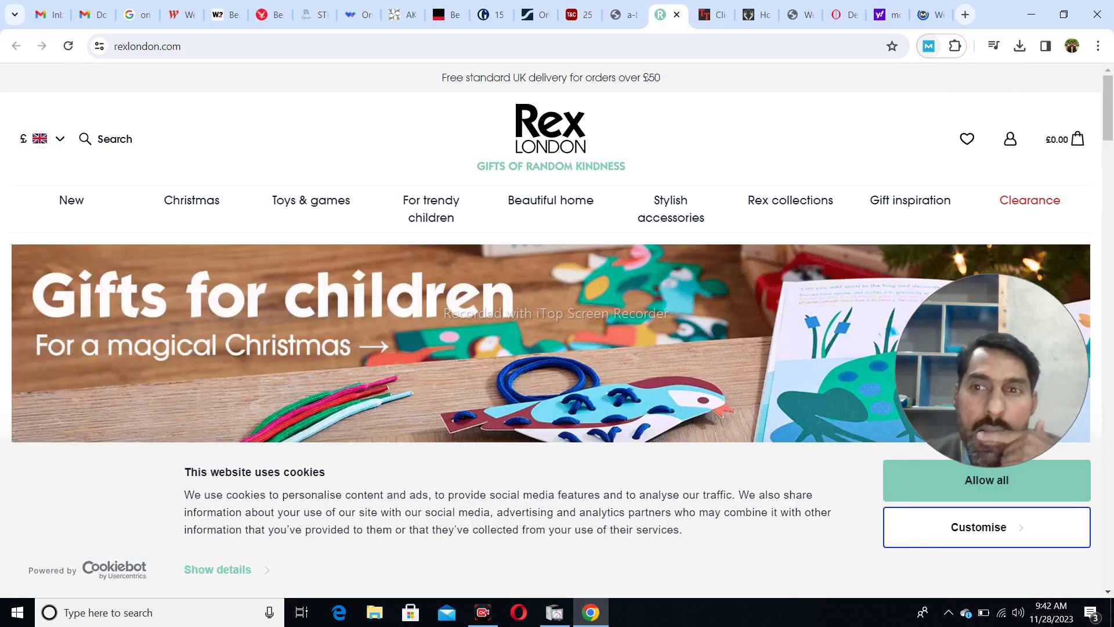
click(929, 46)
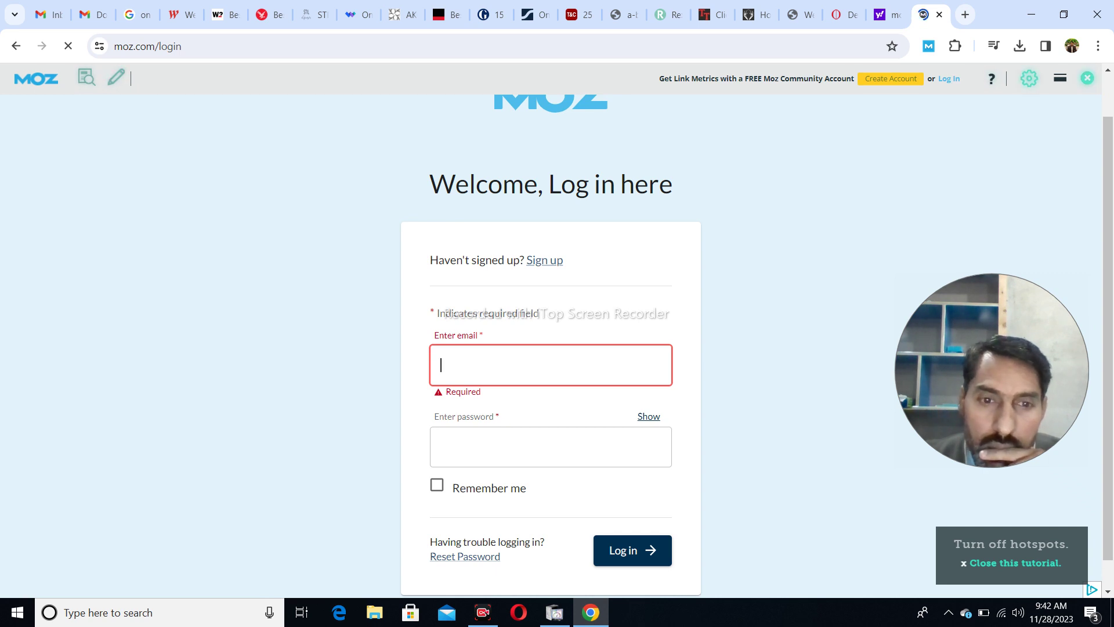
- Log in with the saved account email and password, Remember me ticked, then switch to Gmail
text(blessed)
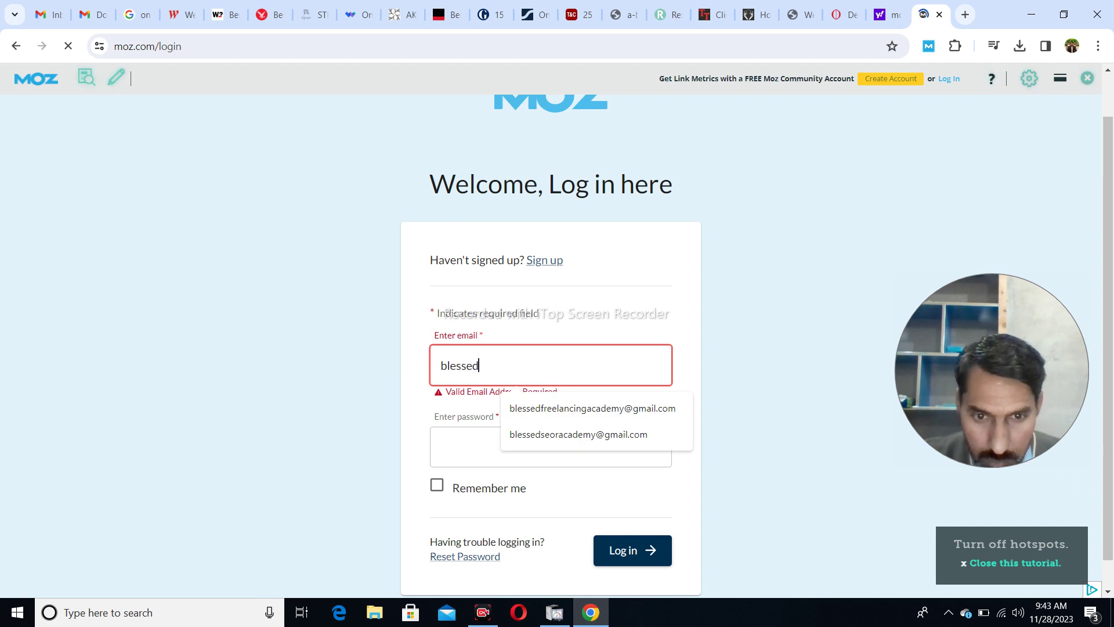
key(Down)
key(Return)
key(Tab)
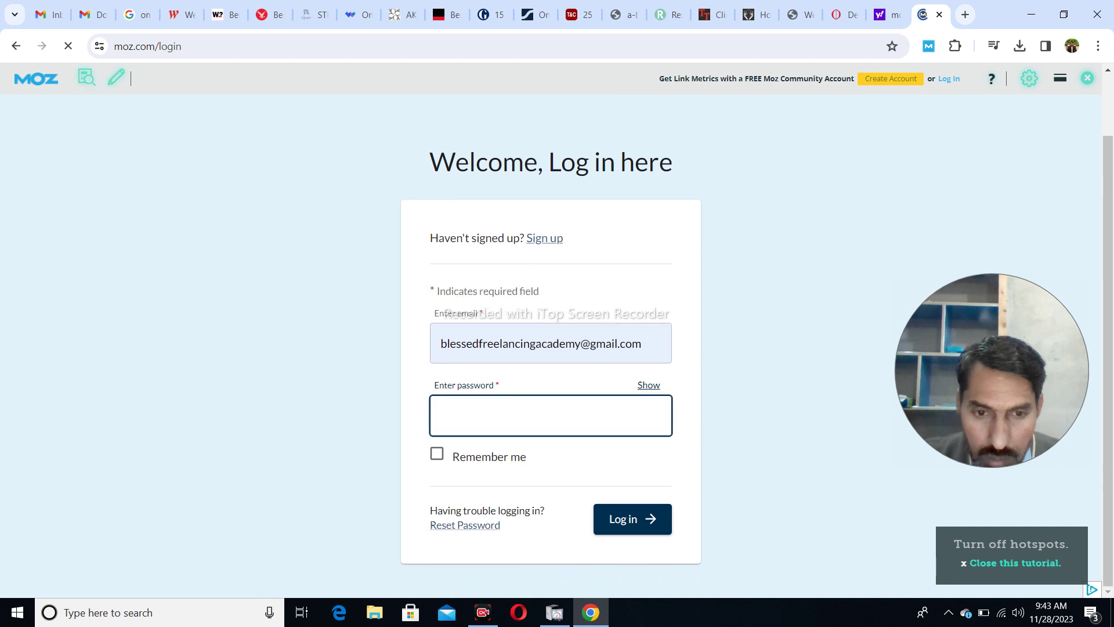
text(•••••••)
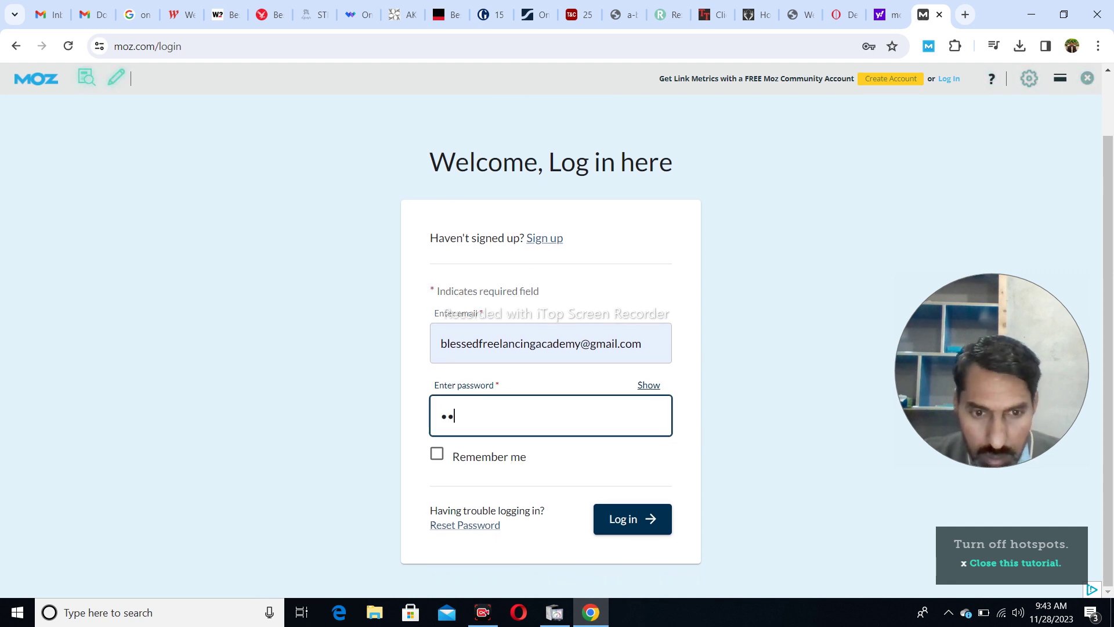
text(•••••••)
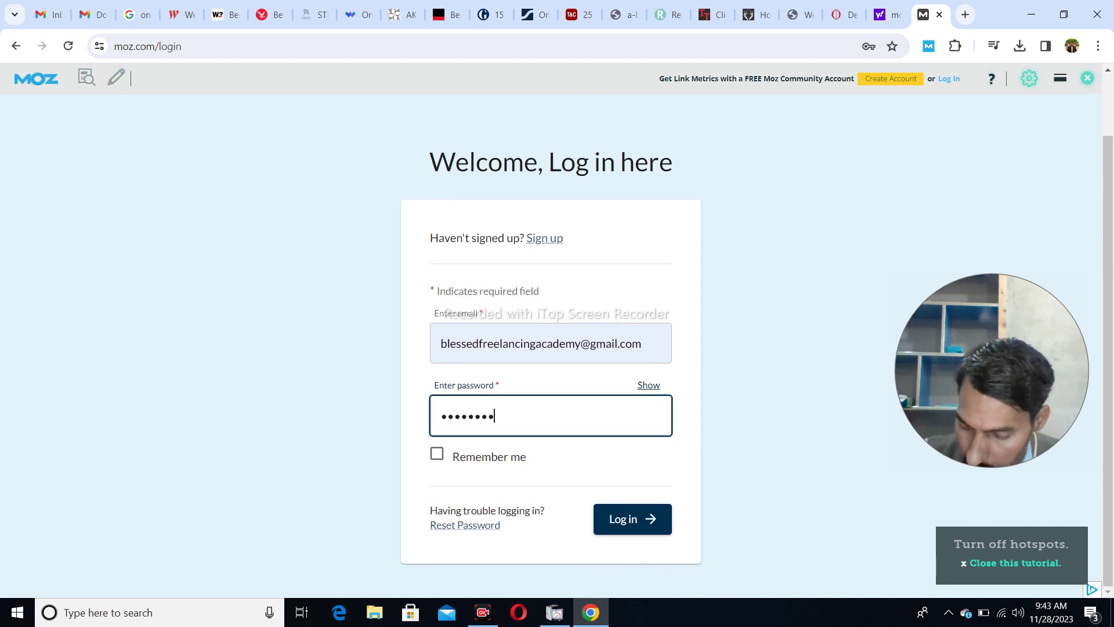
text(•)
key(Tab)
key(space)
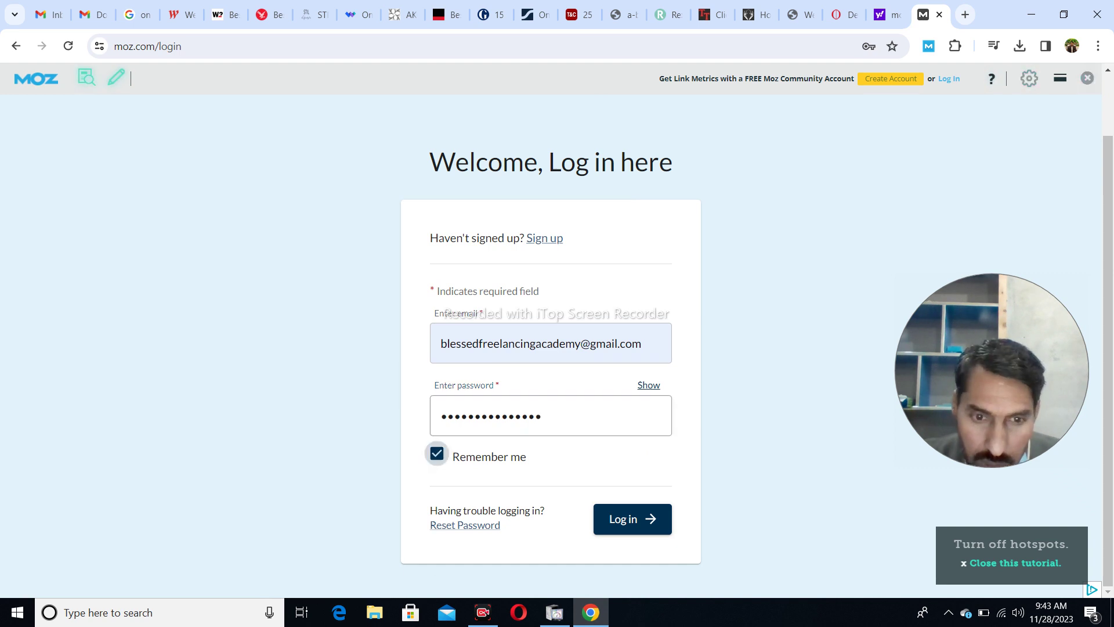
key(Return)
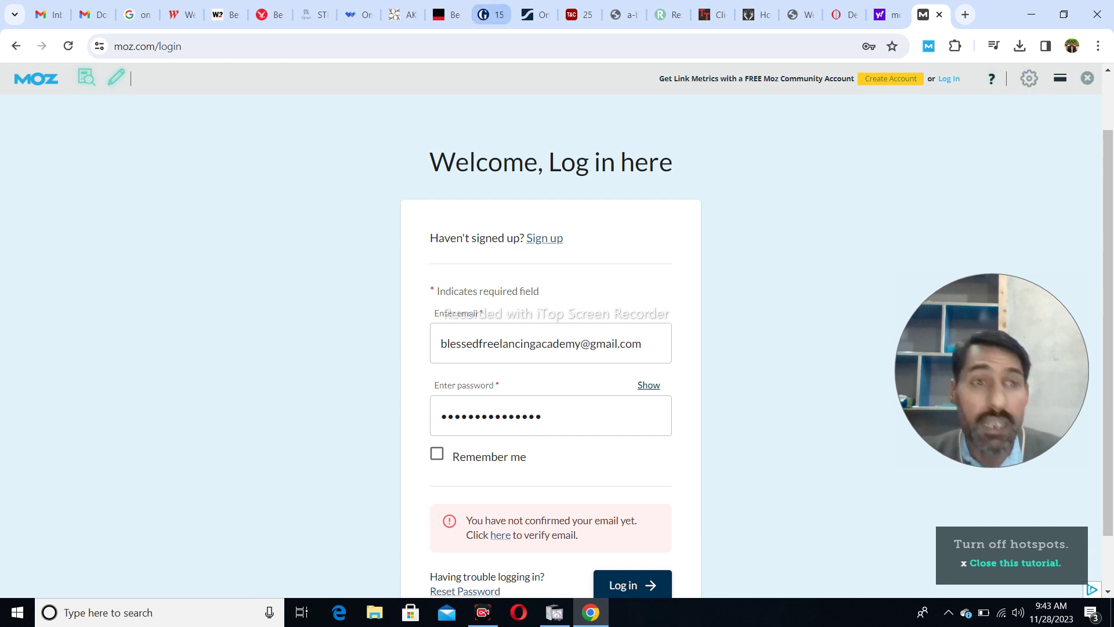
click(49, 14)
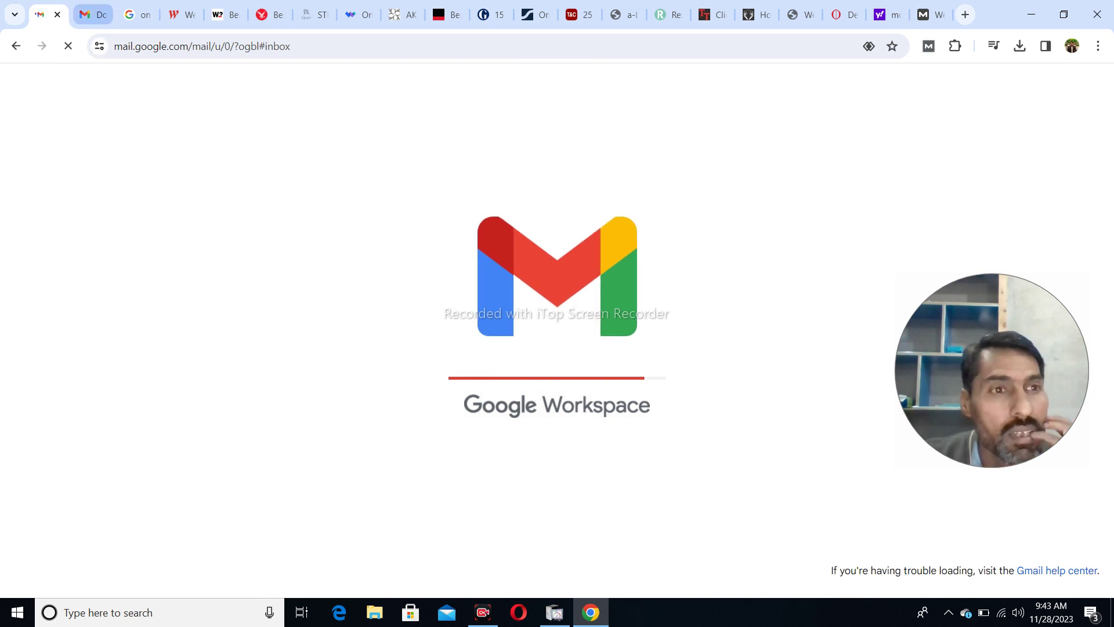
- In the other Gmail inbox, open Moz's activation email and click Activate Your Account
key(ctrl+Tab)
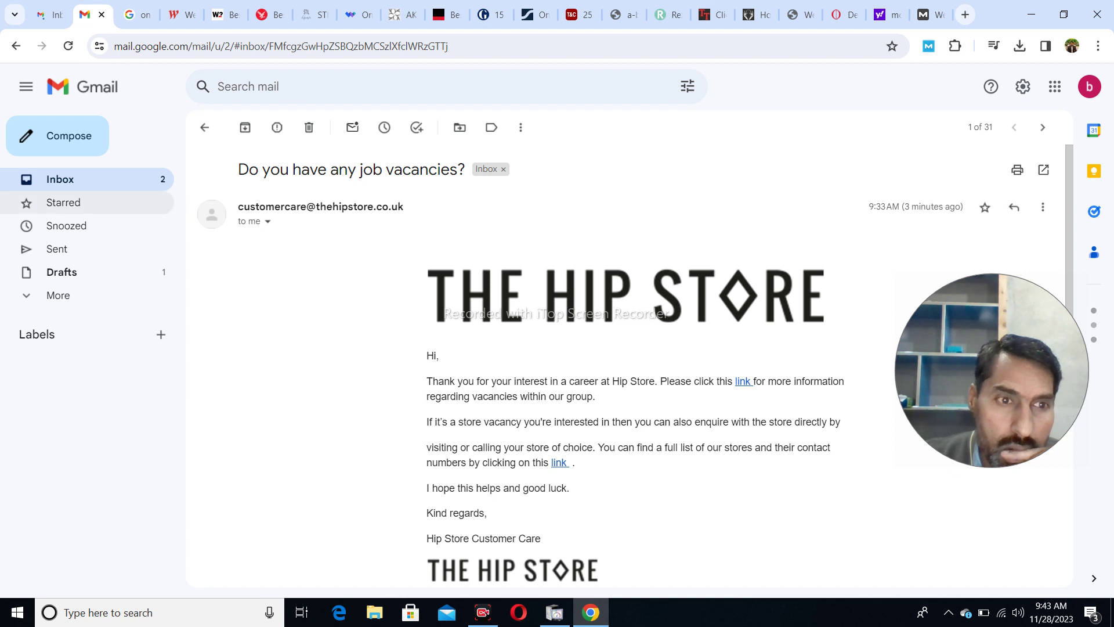
key(u)
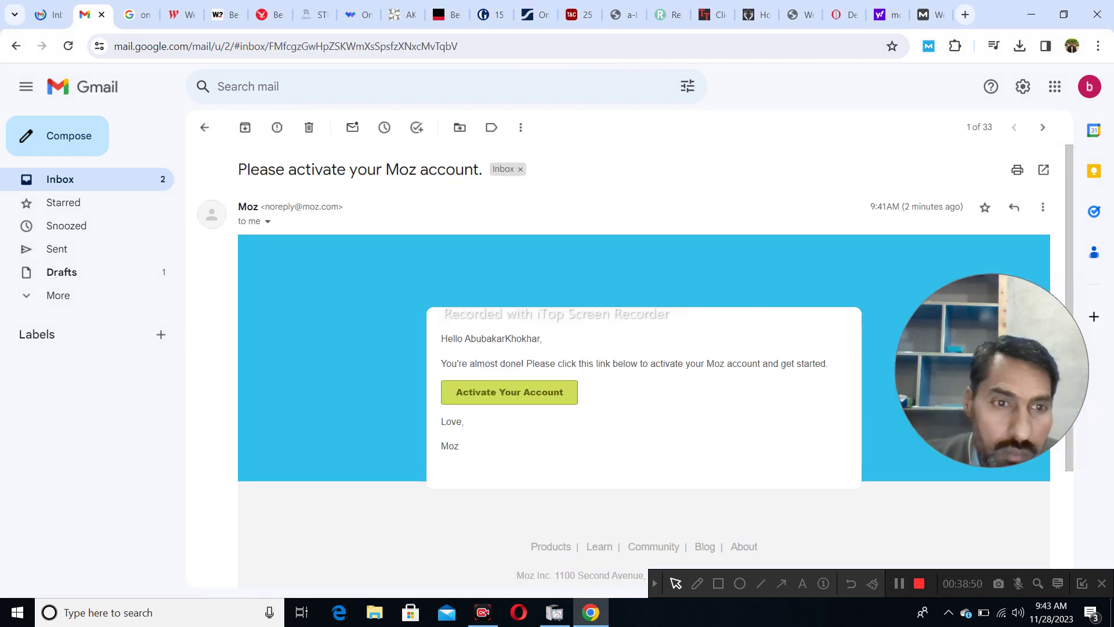
scroll(638, 348, down, 3)
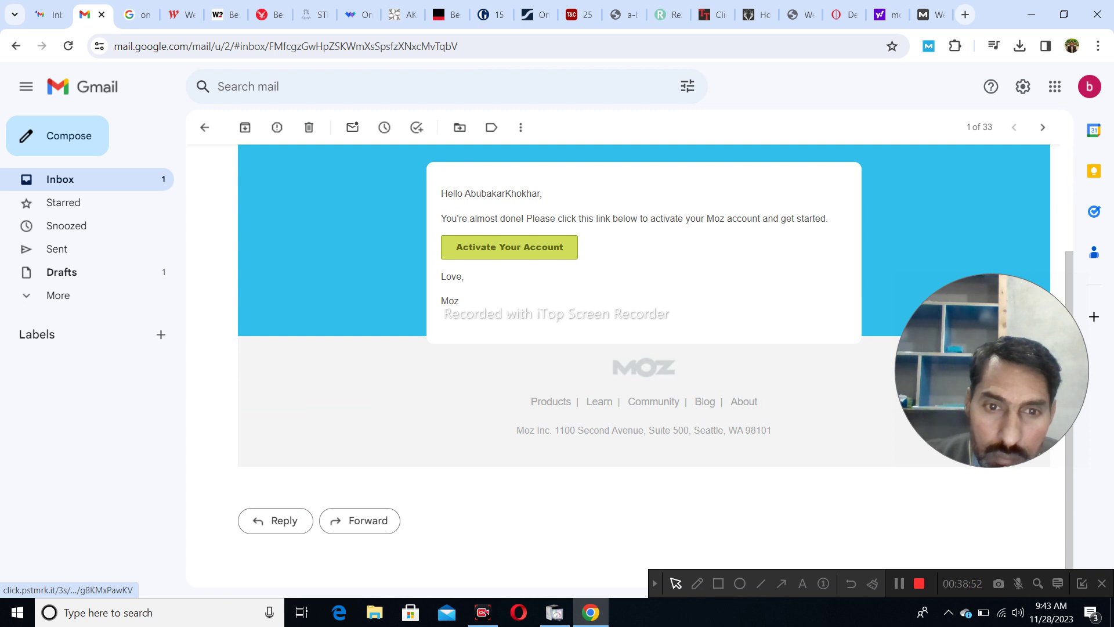
click(510, 247)
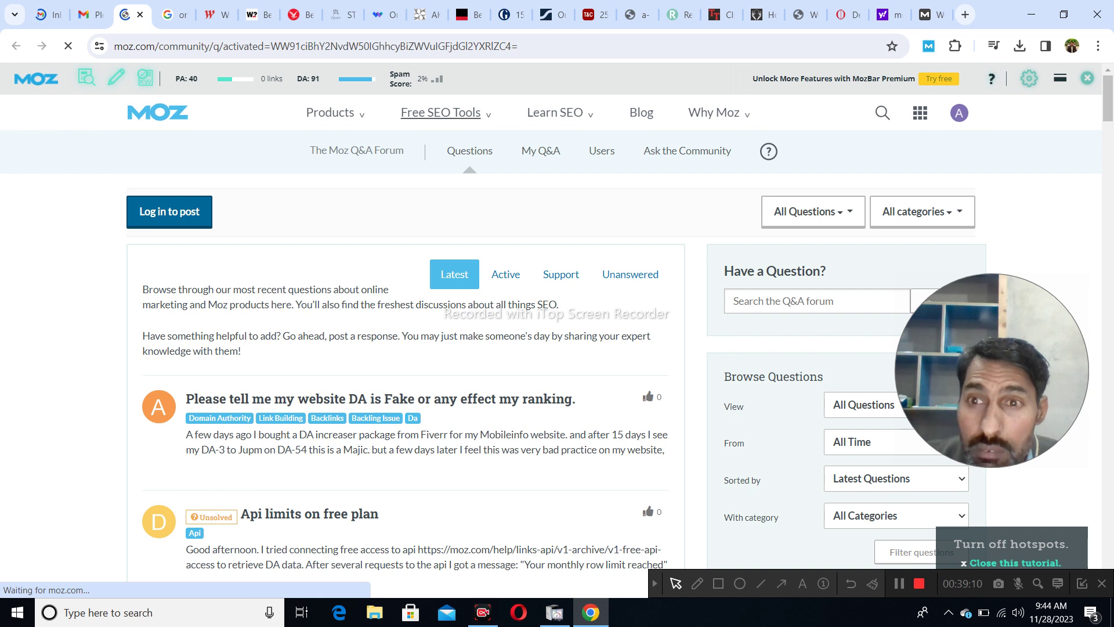
- Close the leftover Moz login and Yahoo tabs, reload Frobolous, and return to the Gmail inbox
key(ctrl+9)
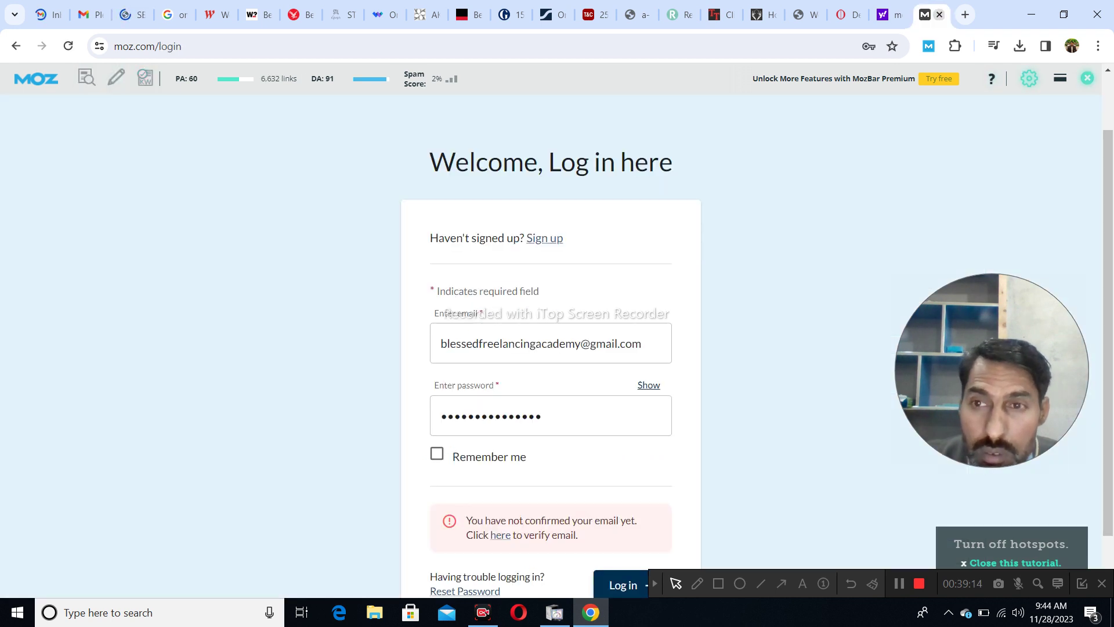
key(ctrl+w)
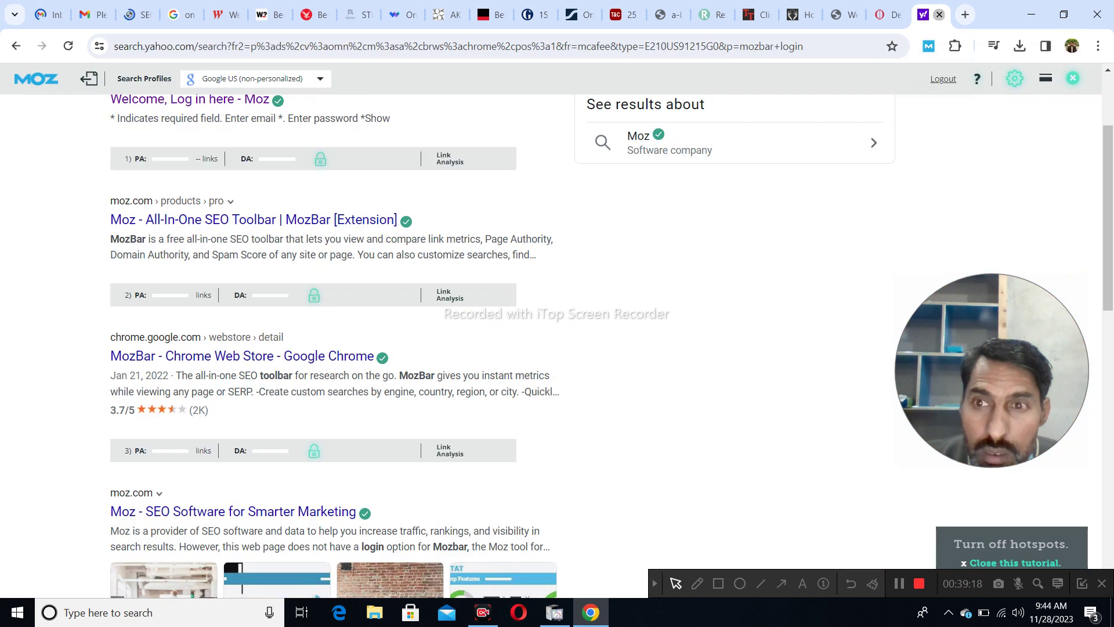
key(ctrl+w)
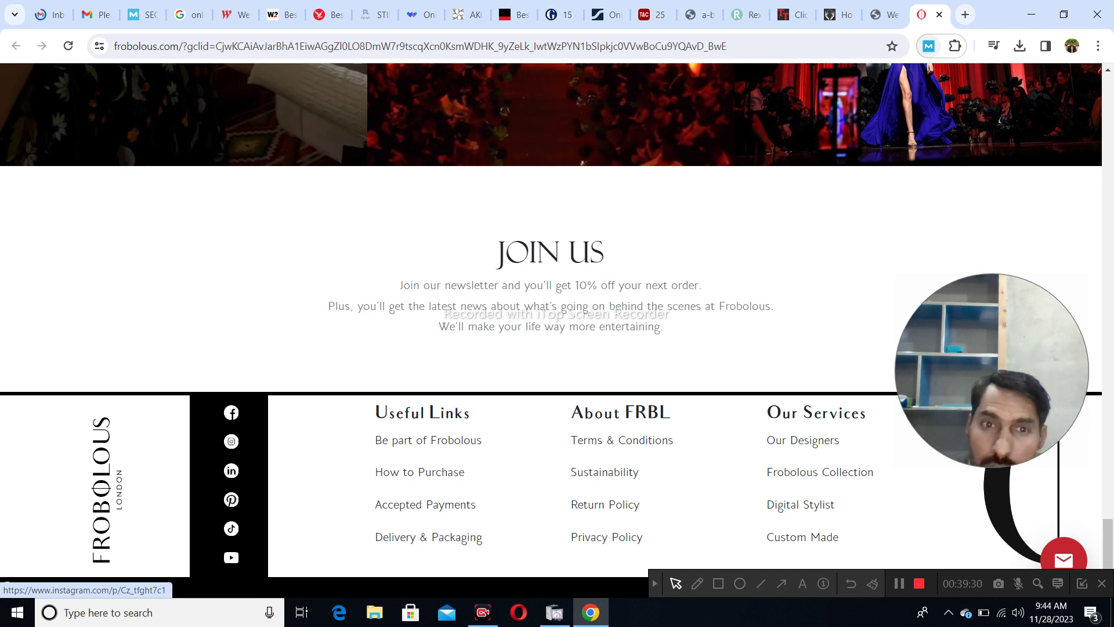
key(ctrl+l)
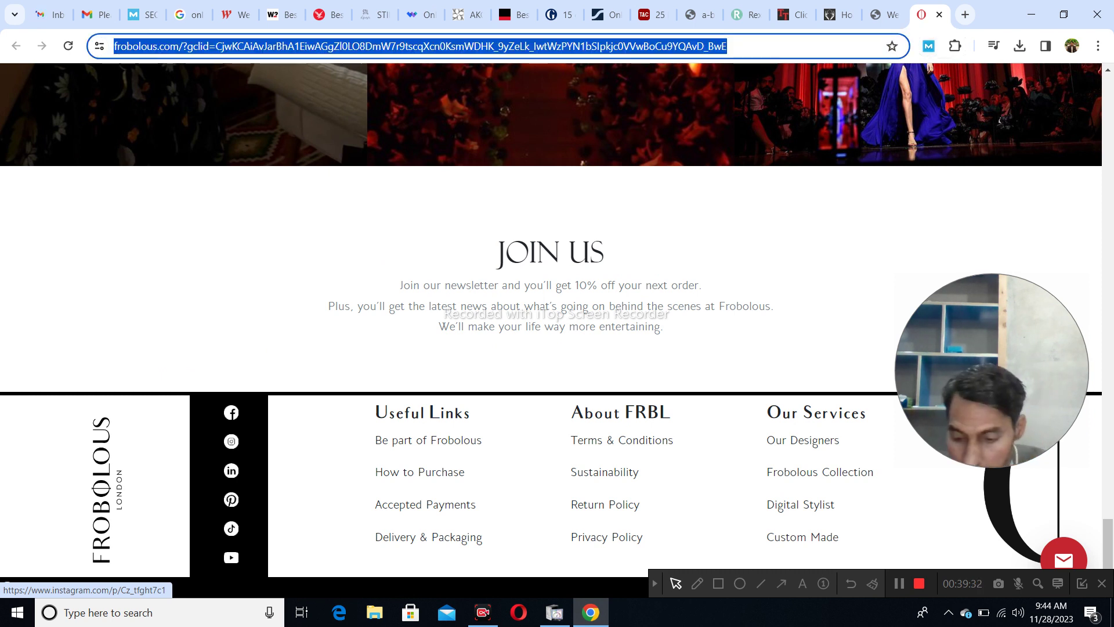
key(Return)
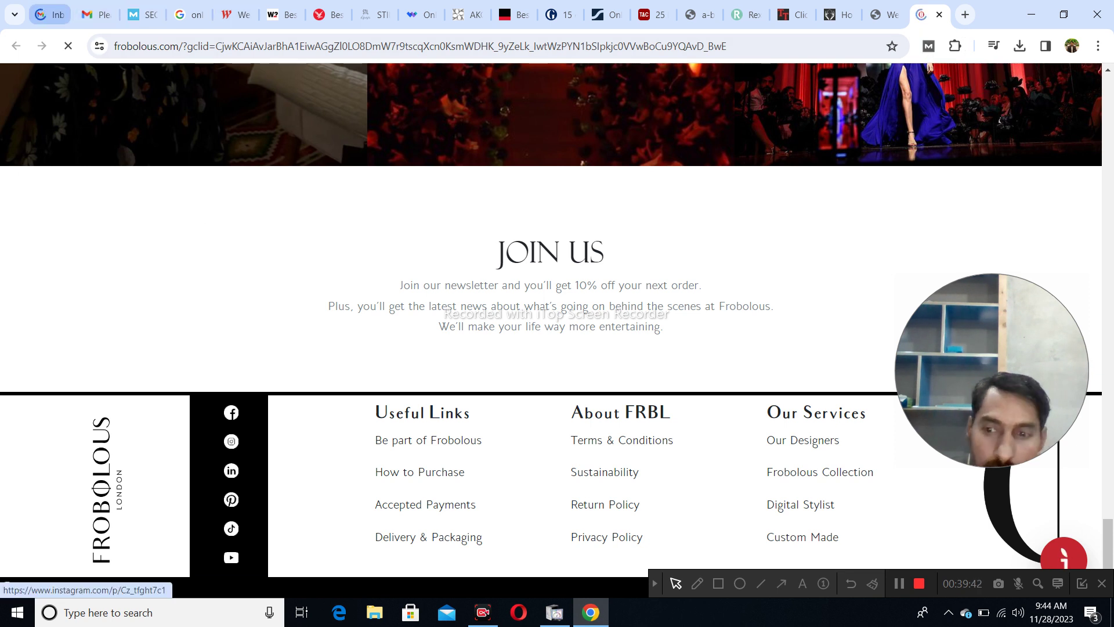
click(50, 15)
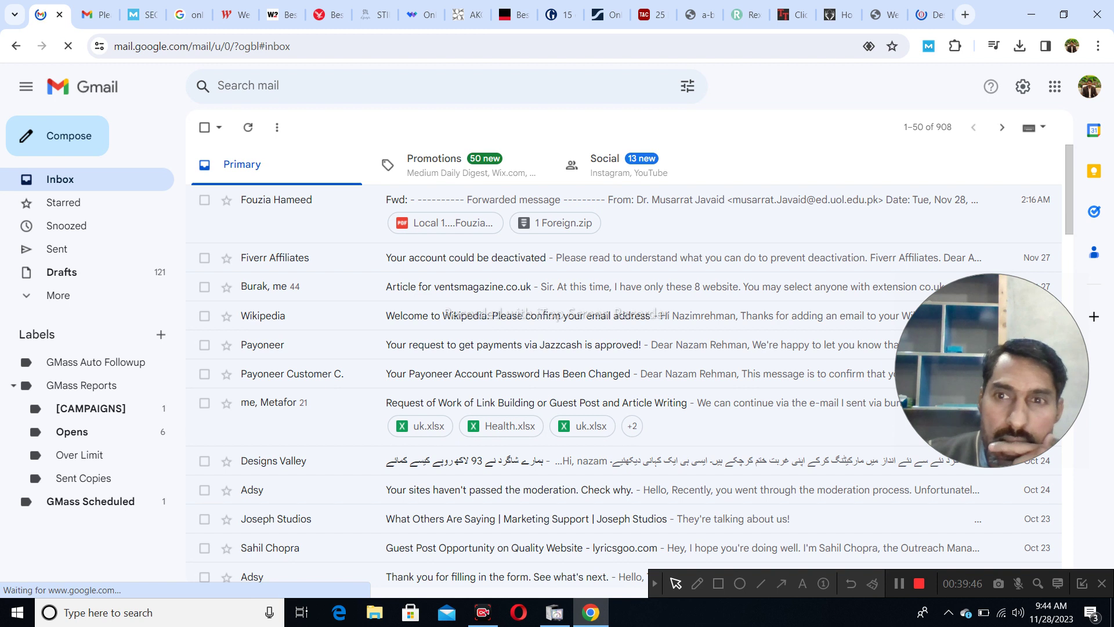
- Return from Gmail to the Frobolous homepage tab
click(928, 14)
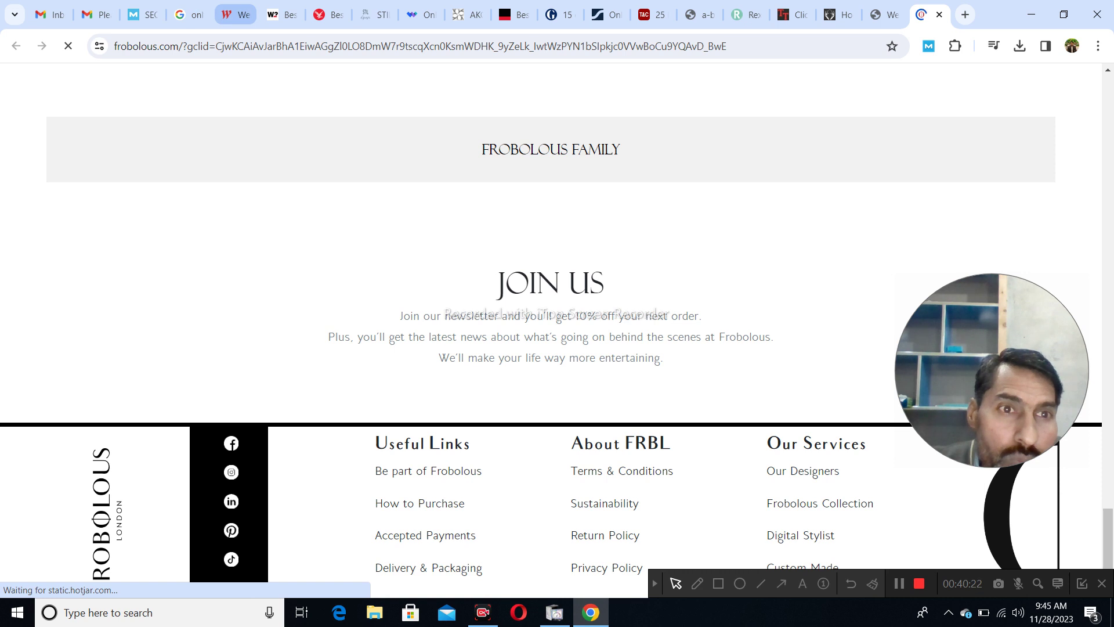
- Move through the Westfield tab to the Which? second-hand shopping article (PA 50, DA 88)
click(235, 14)
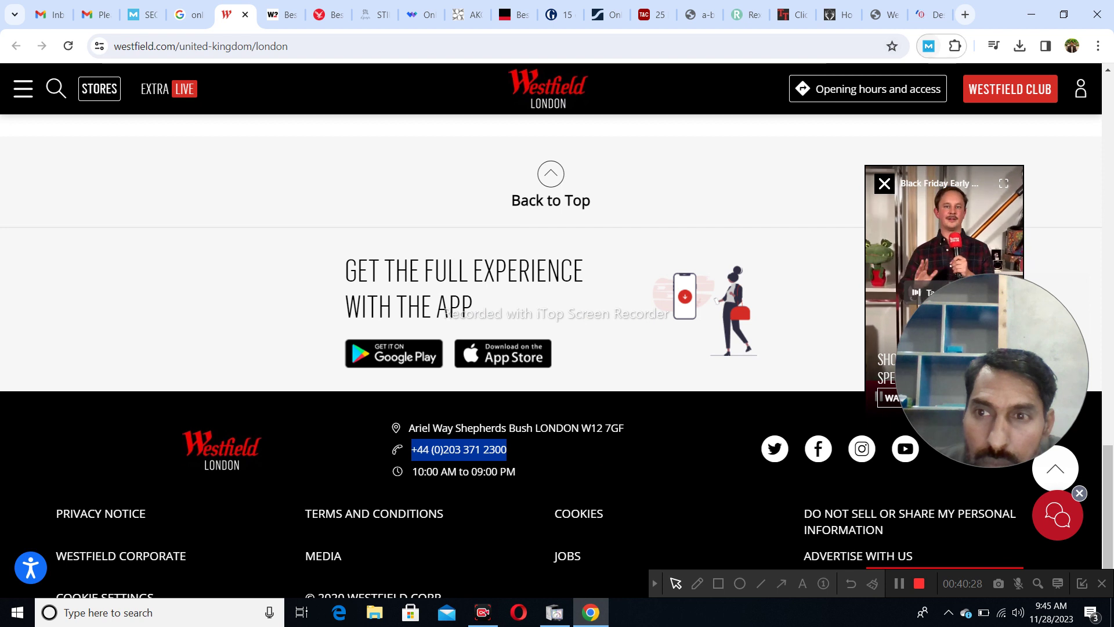
key(ctrl+Tab)
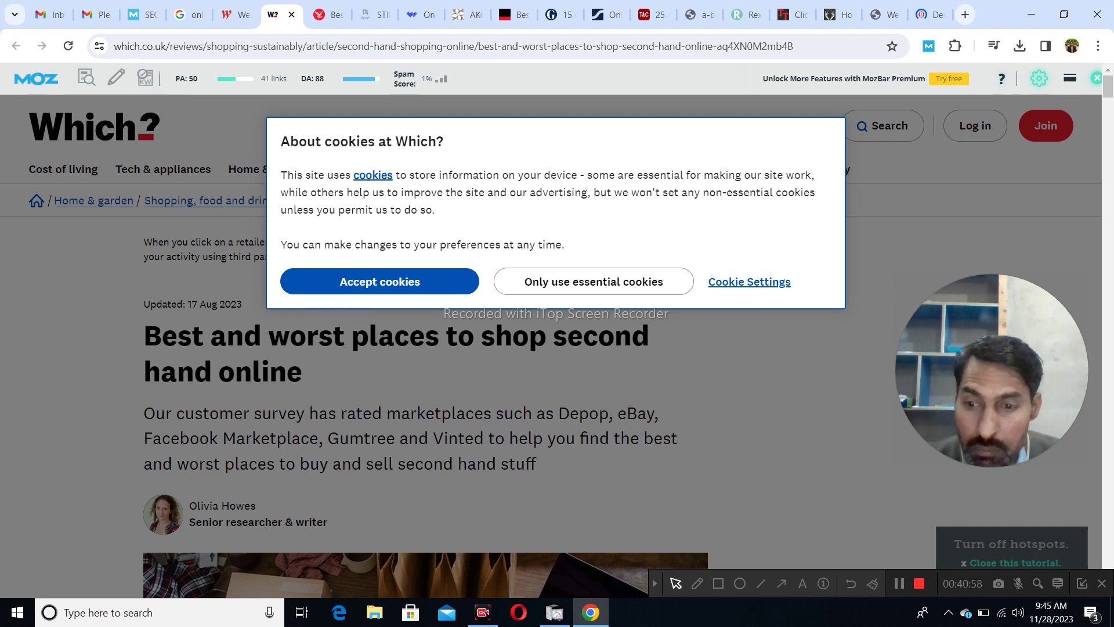
- Scroll through the Which? article, dismiss the Food & Health newsletter popup, and close the tab
click(718, 582)
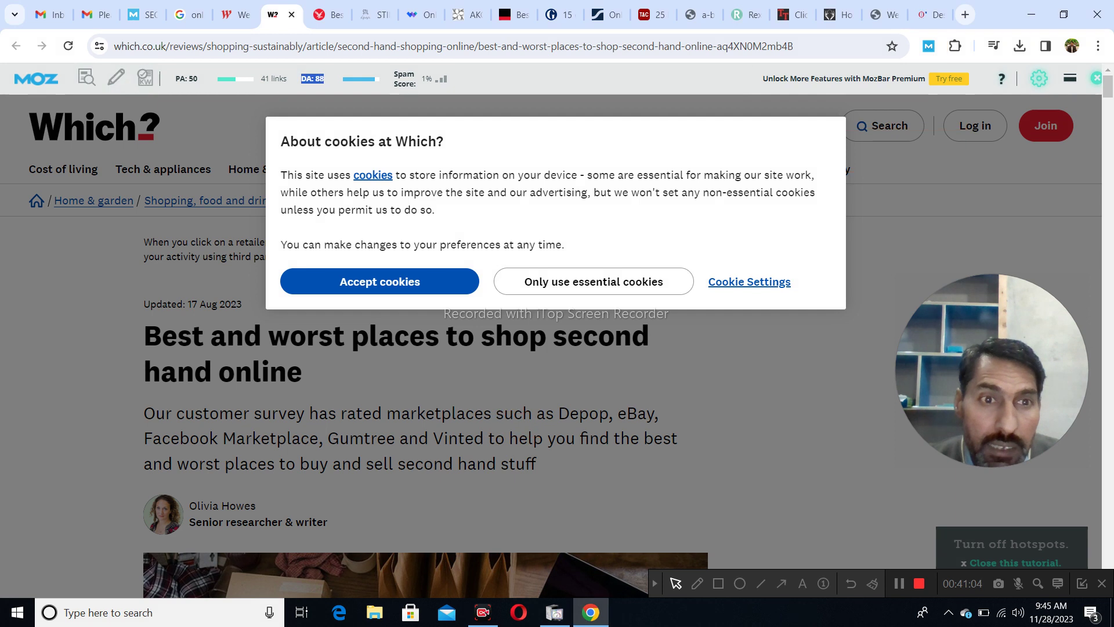
click(718, 583)
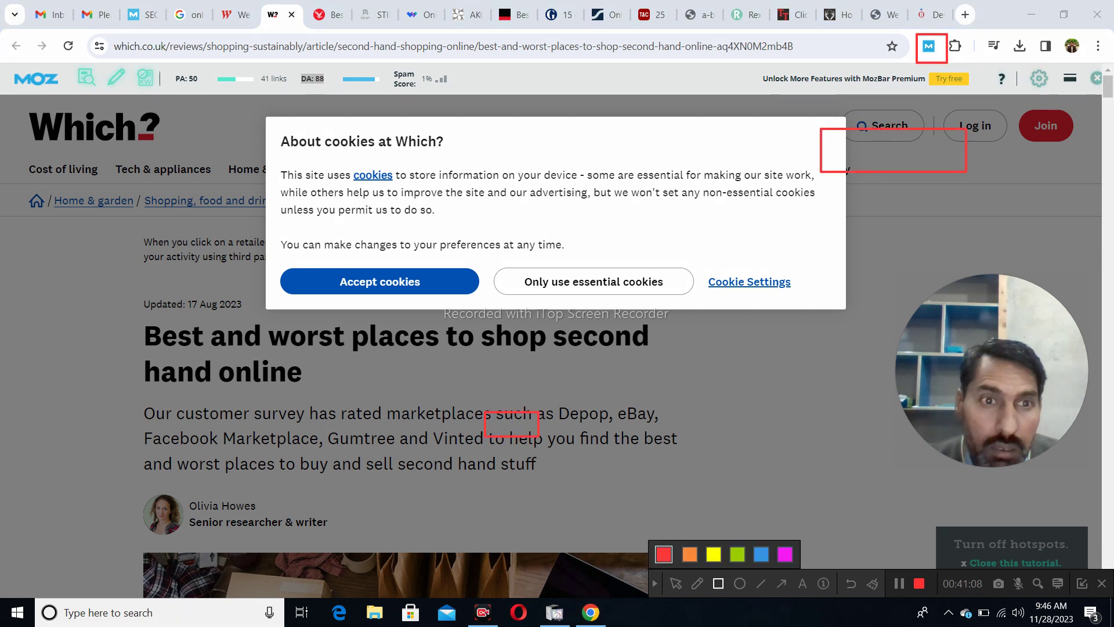
mouse_move(294, 70)
mouse_down()
mouse_move(300, 87)
mouse_move(466, 92)
mouse_up()
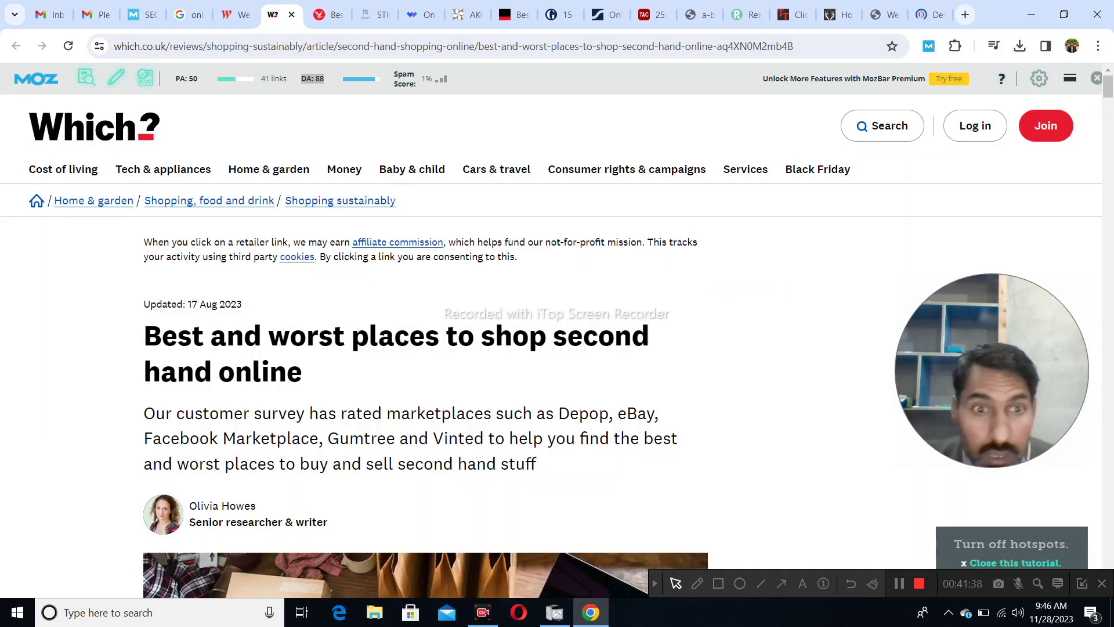
scroll(426, 348, down, 15)
scroll(425, 348, down, 10)
scroll(426, 349, down, 10)
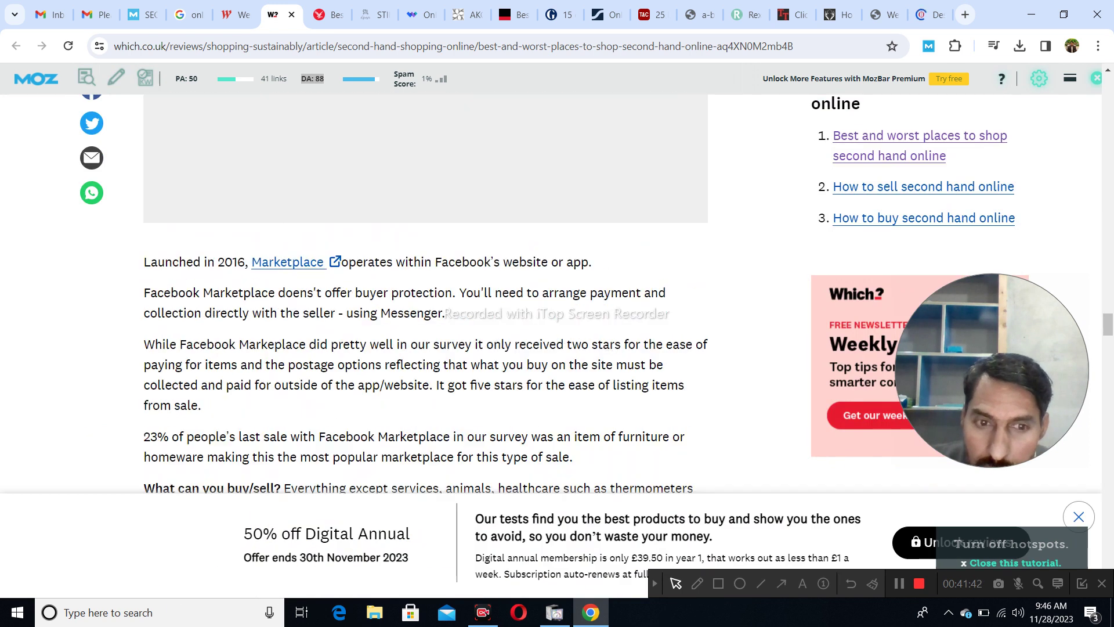
scroll(425, 349, down, 10)
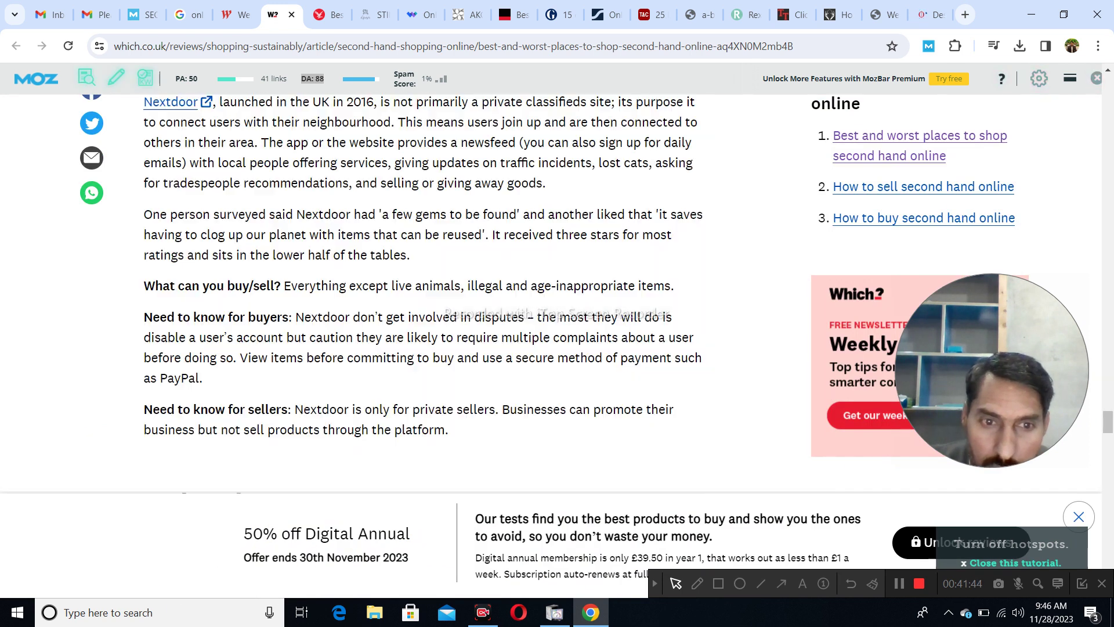
scroll(425, 349, down, 10)
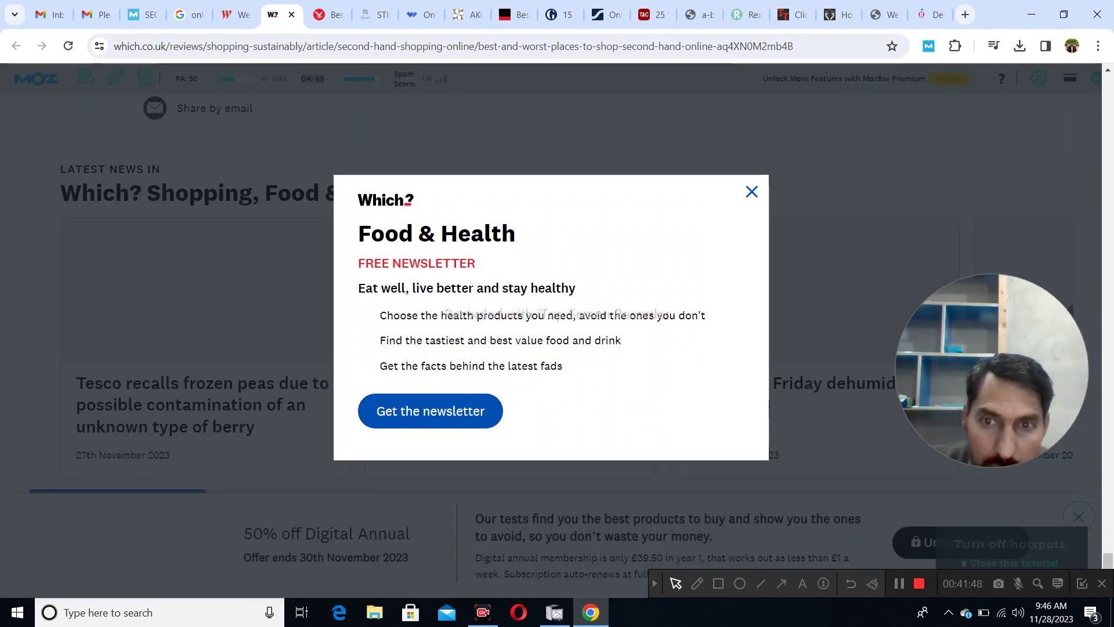
click(751, 192)
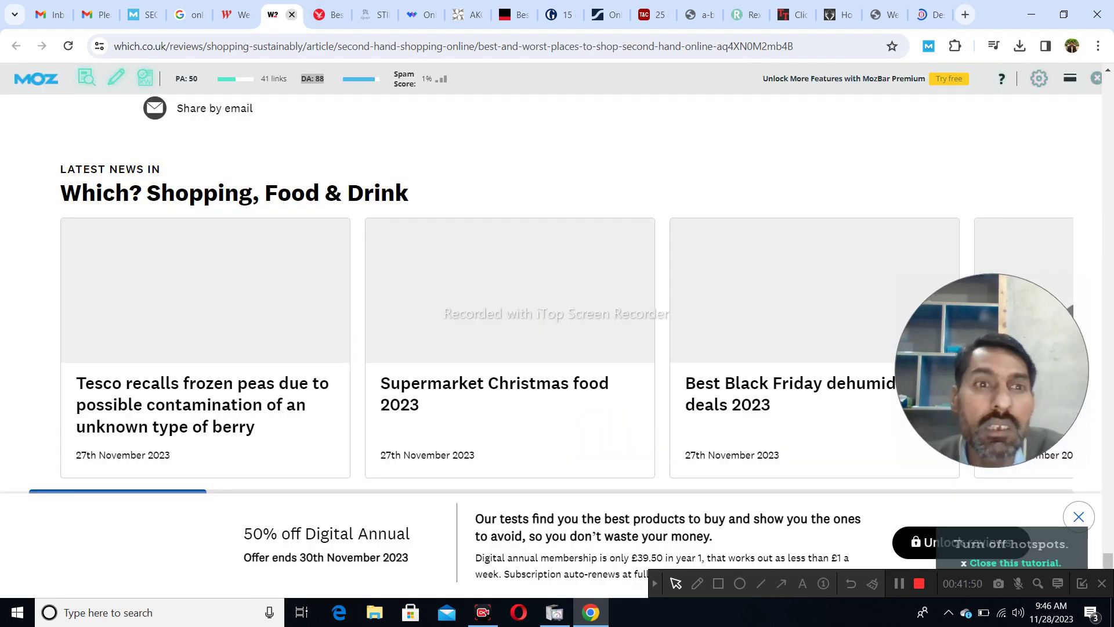
click(291, 14)
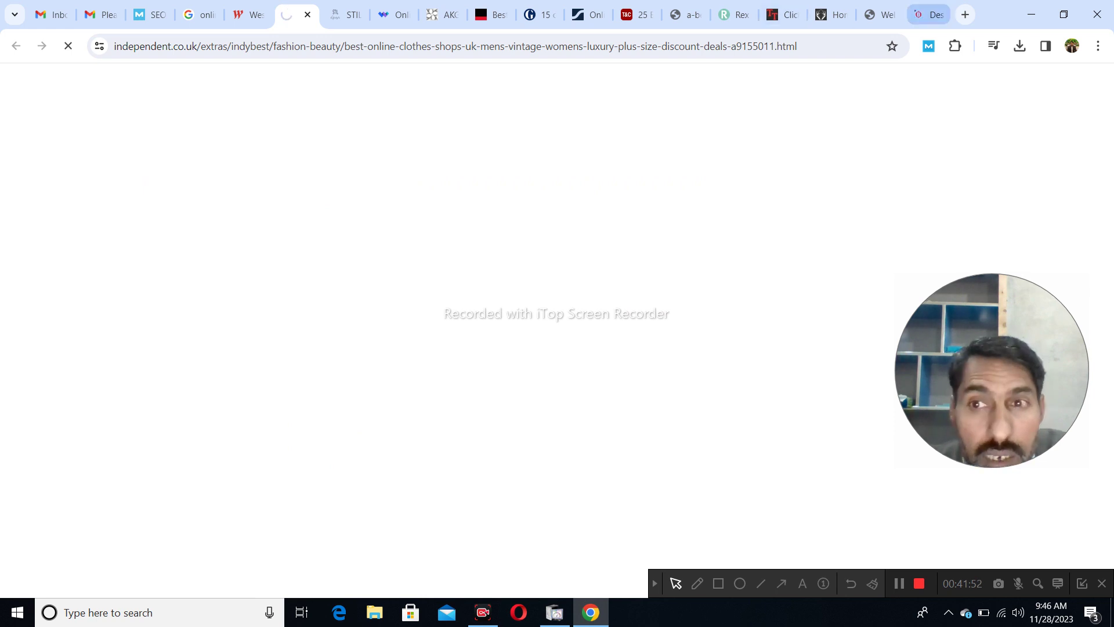
- Browse the Frobolous homepage, then open Contact Us from the ABOUT menu
click(936, 15)
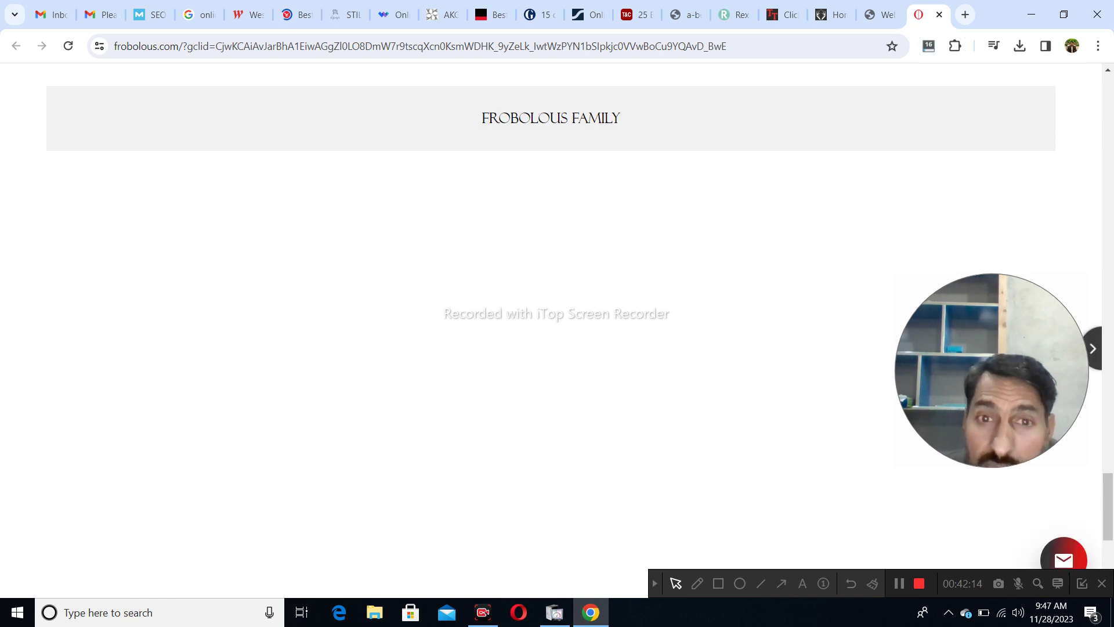
scroll(551, 325, up, 7)
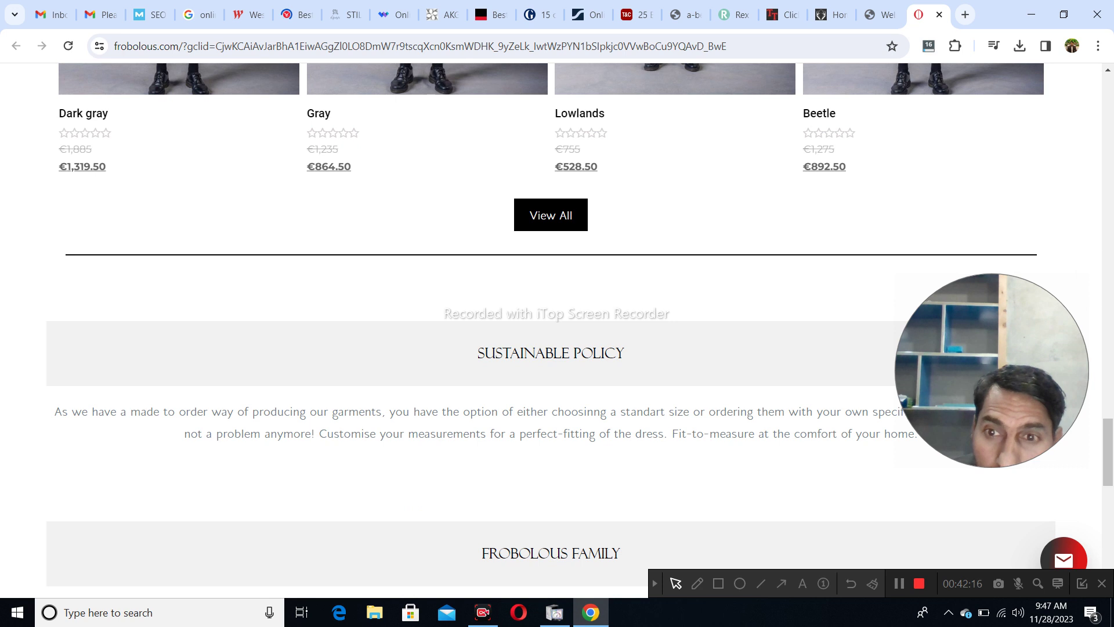
scroll(551, 331, down, 10)
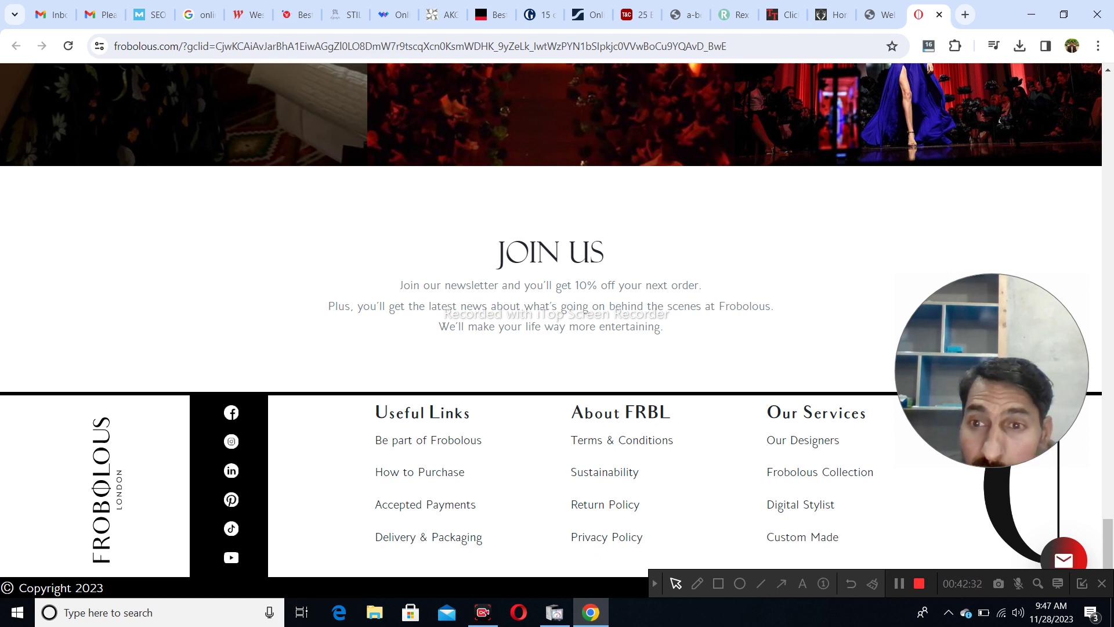
scroll(183, 465, up, 10)
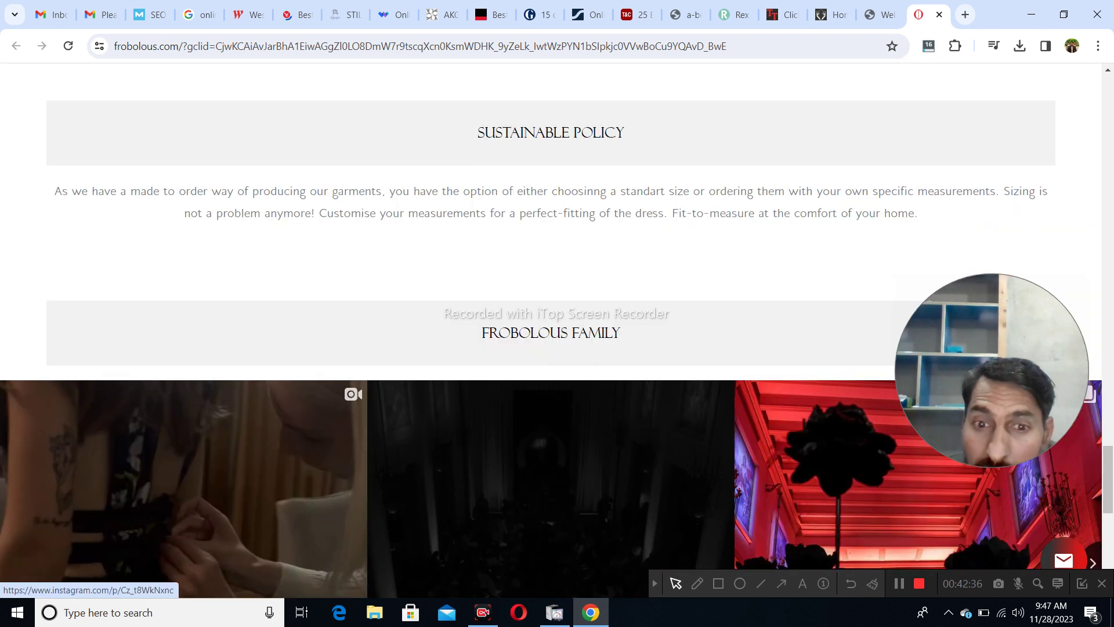
scroll(184, 464, up, 15)
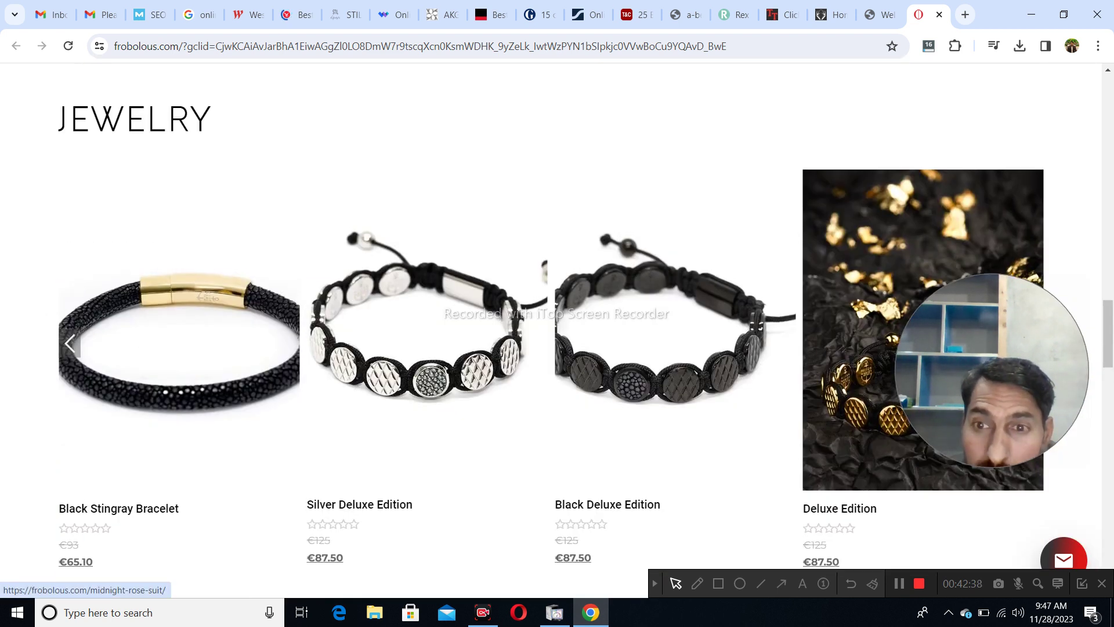
scroll(183, 464, up, 20)
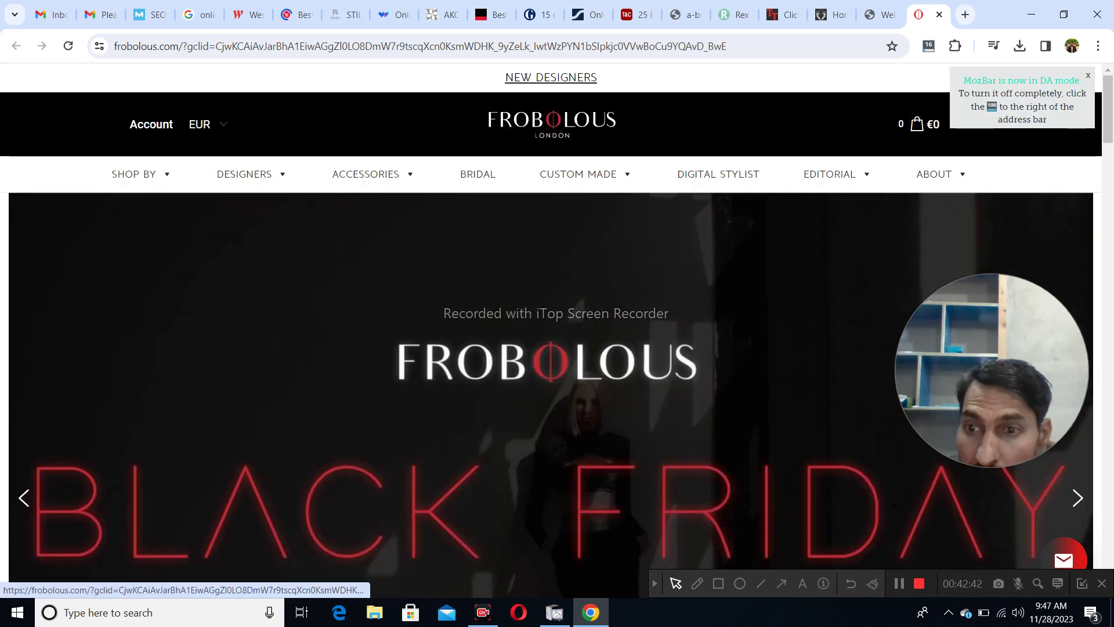
mouse_move(935, 174)
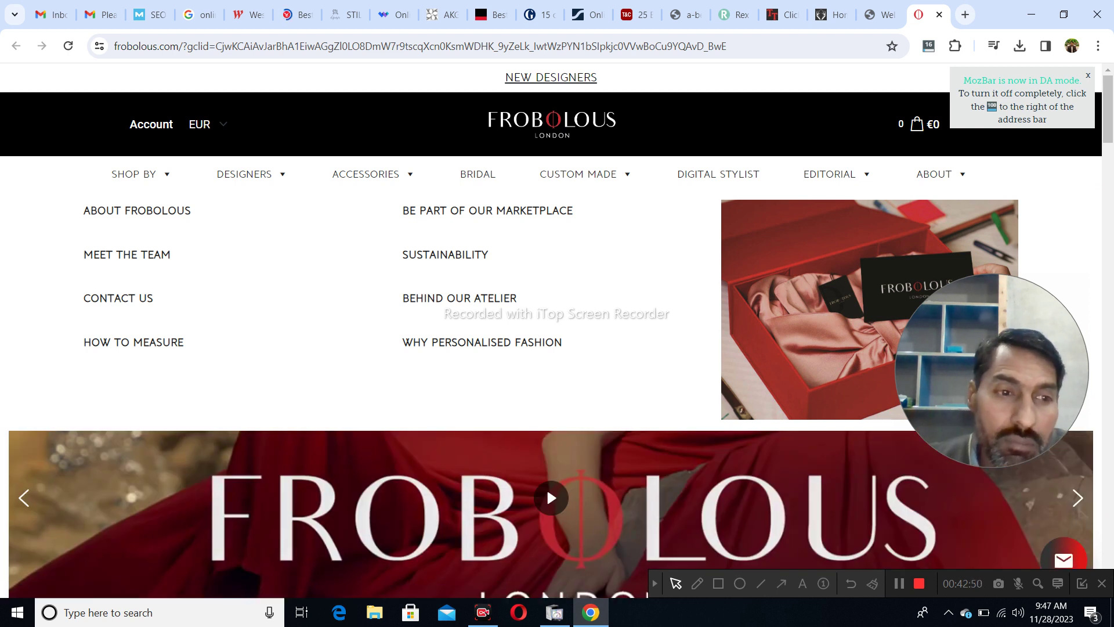
click(116, 299)
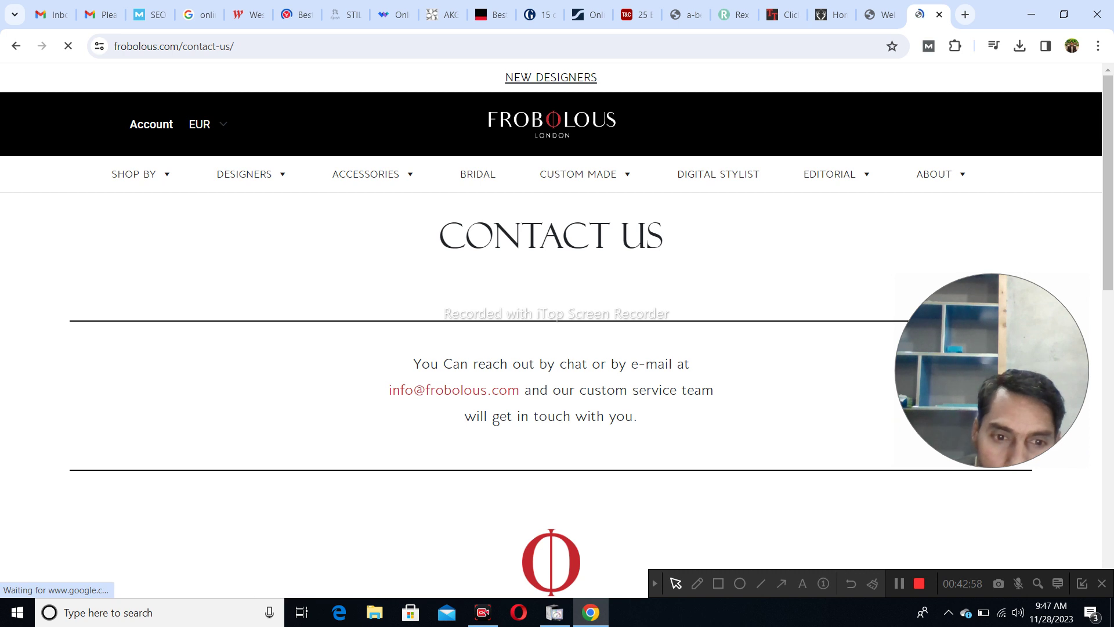
- Copy the Frobolous contact e-mail address, close the Frobolous tab, and return to Gmail
drag(388, 390, 520, 390)
key(ctrl+c)
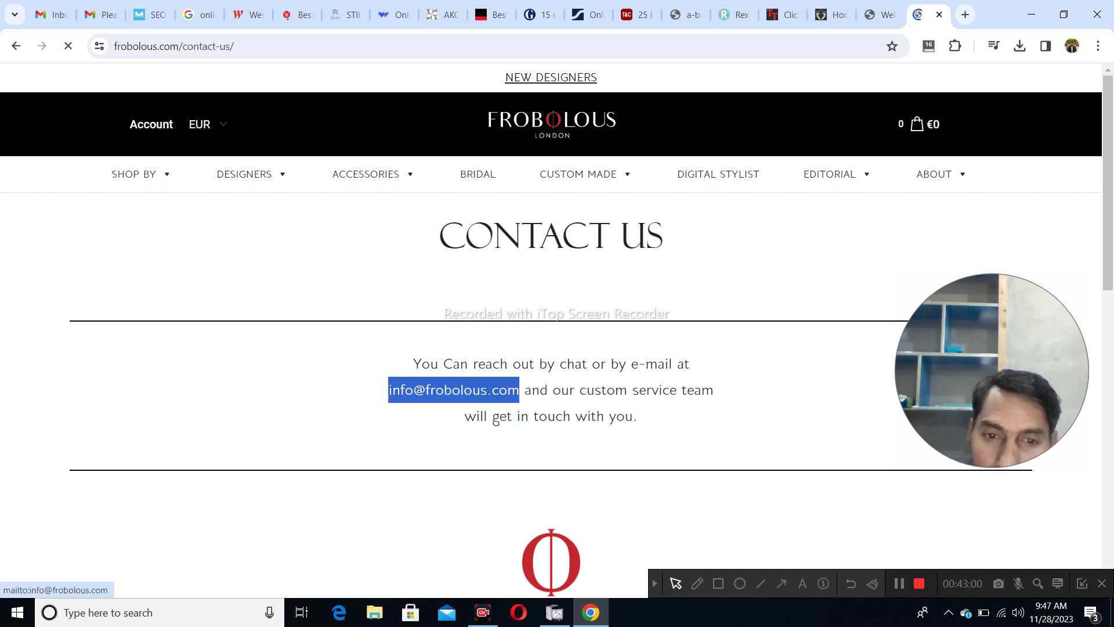
right_click(514, 389)
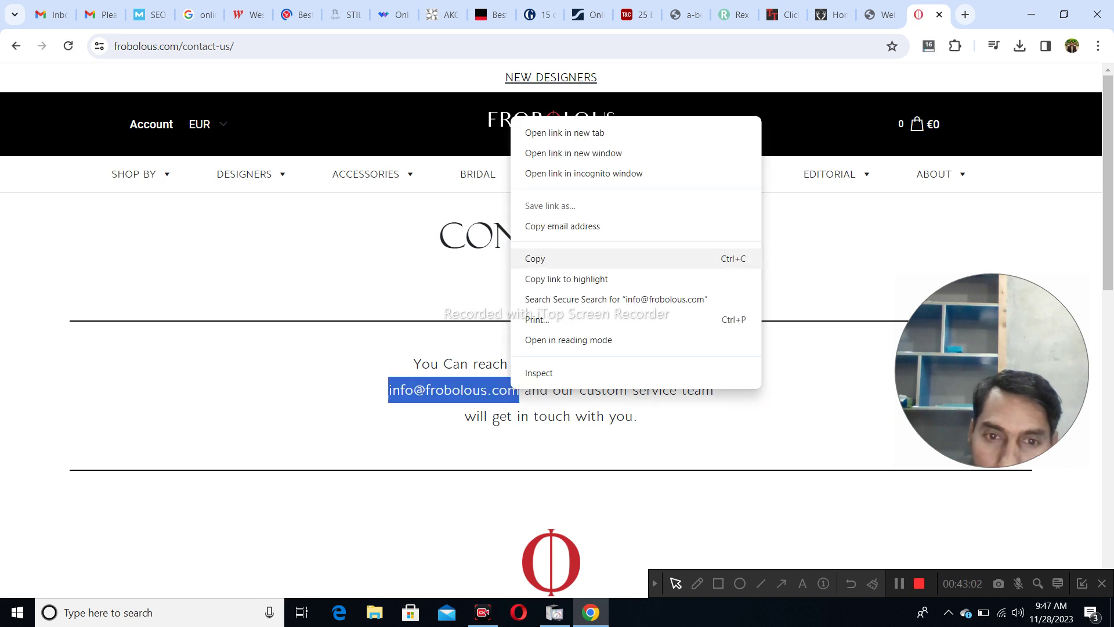
click(562, 226)
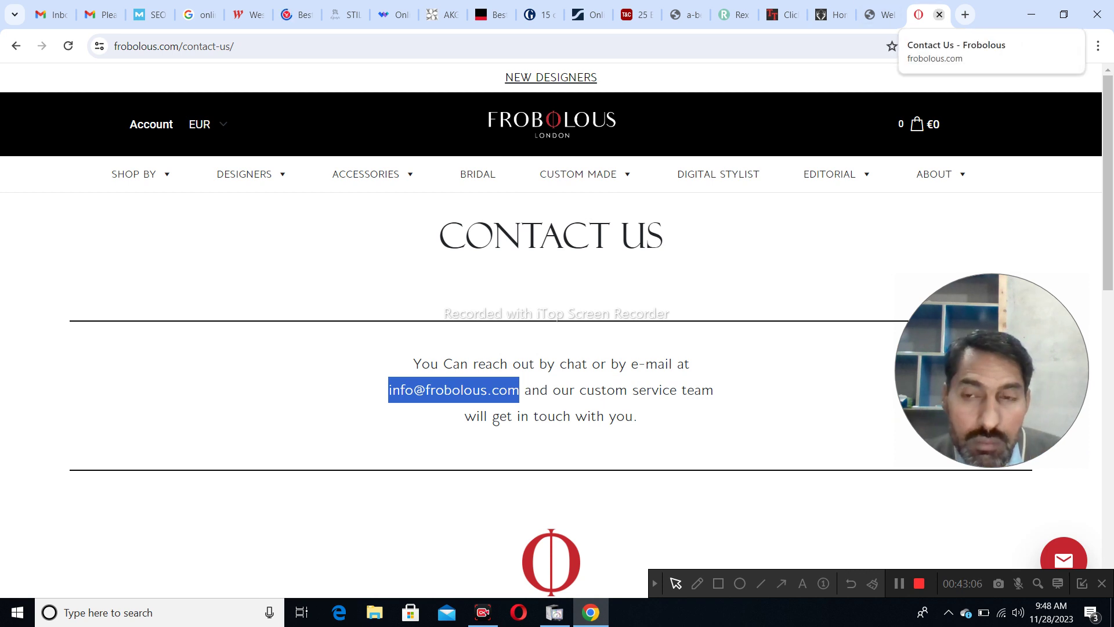
click(939, 14)
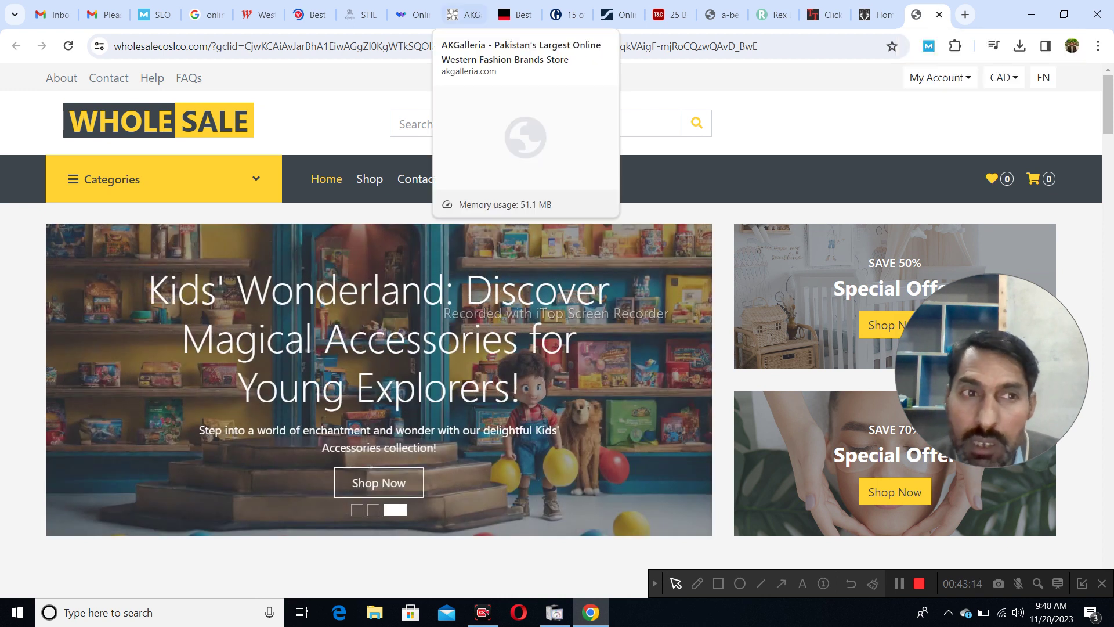
click(102, 14)
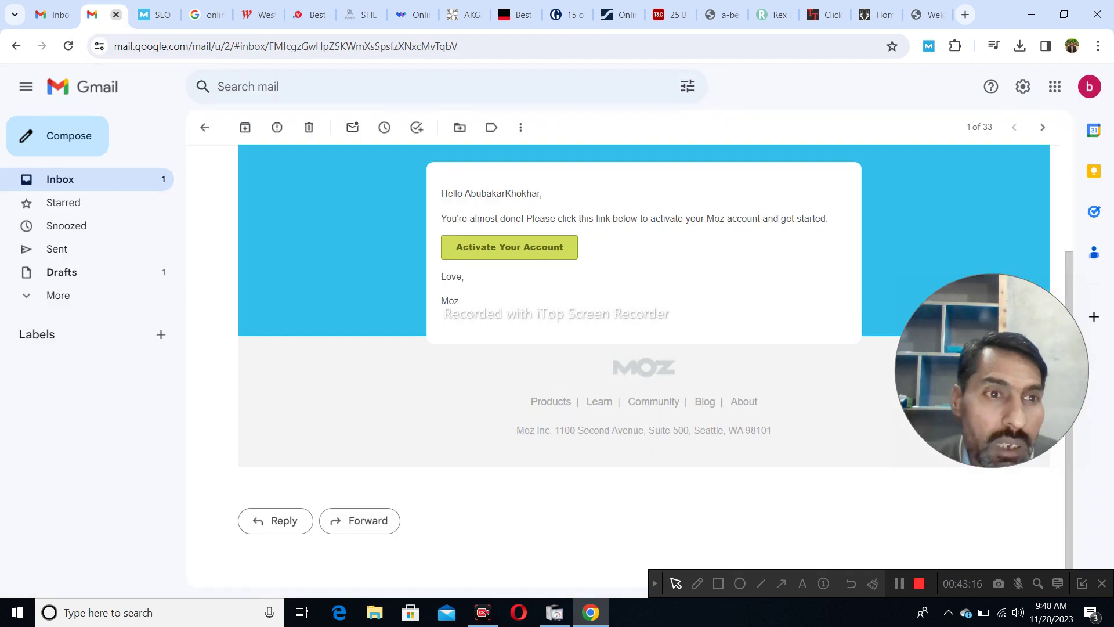
- Start a new Gmail message addressed to the copied Frobolous contact e-mail
click(159, 179)
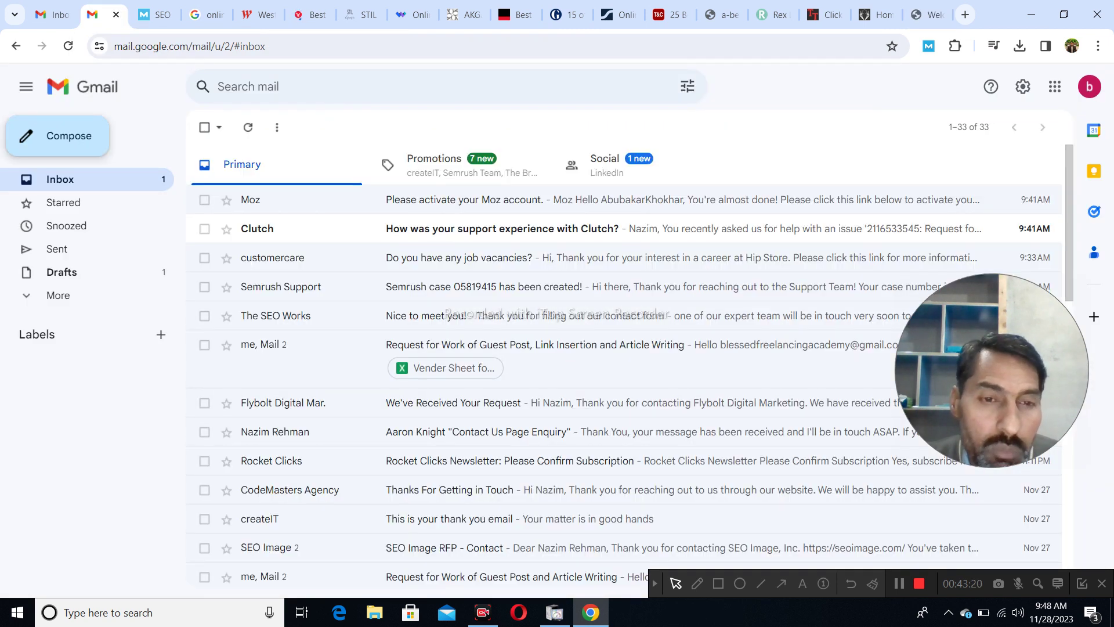
click(69, 135)
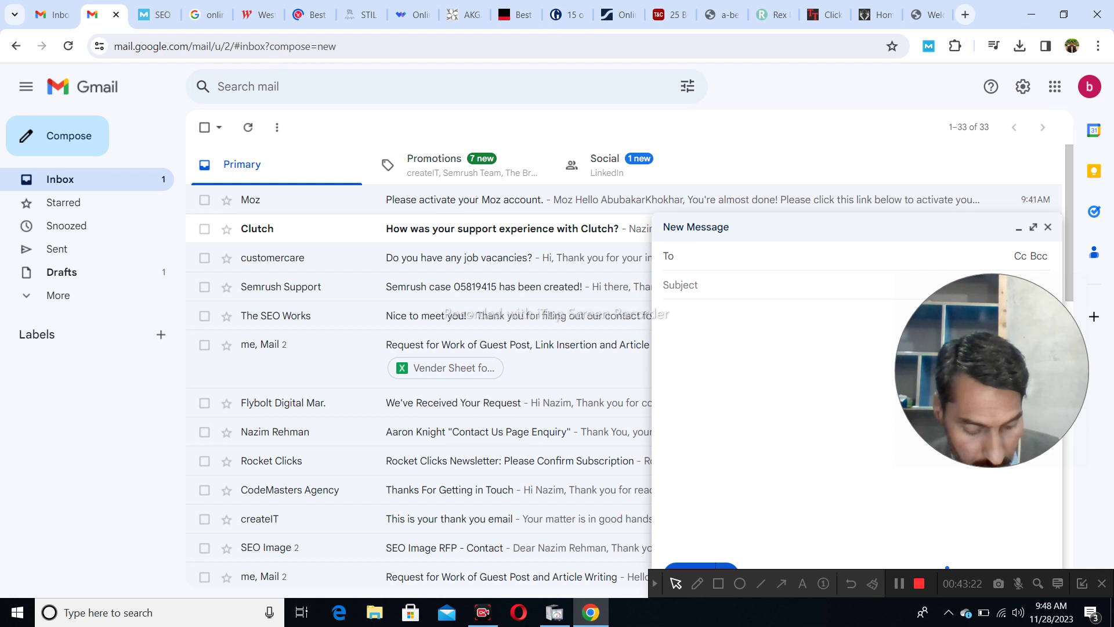
key(ctrl+v)
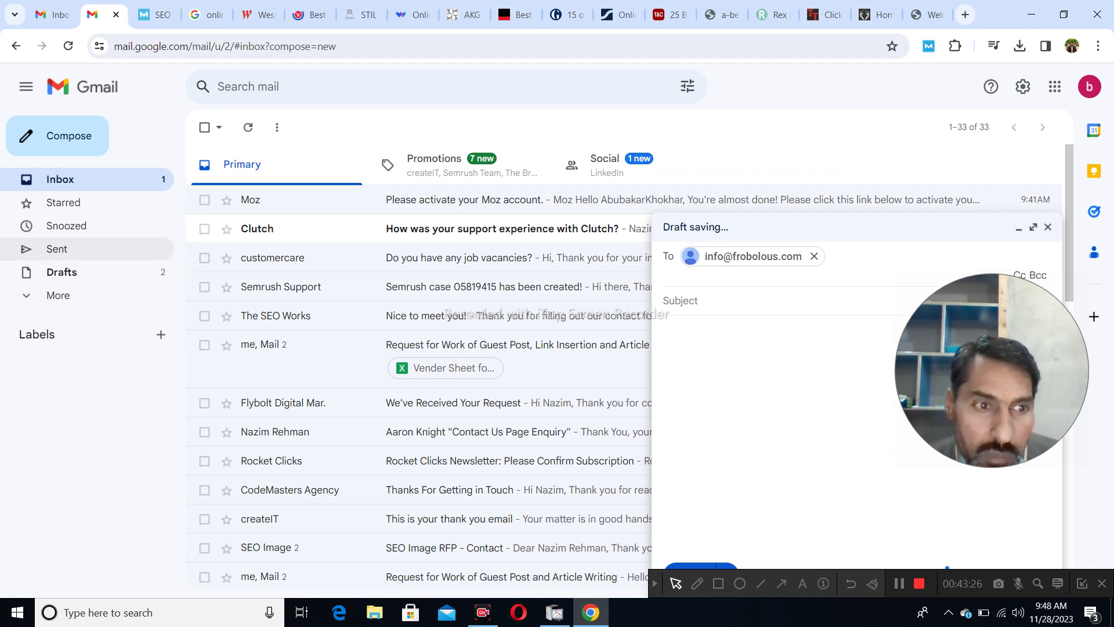
- Open the earlier sent 'An Offer of Guest Post and Link Insertion' email and select its subject
click(57, 249)
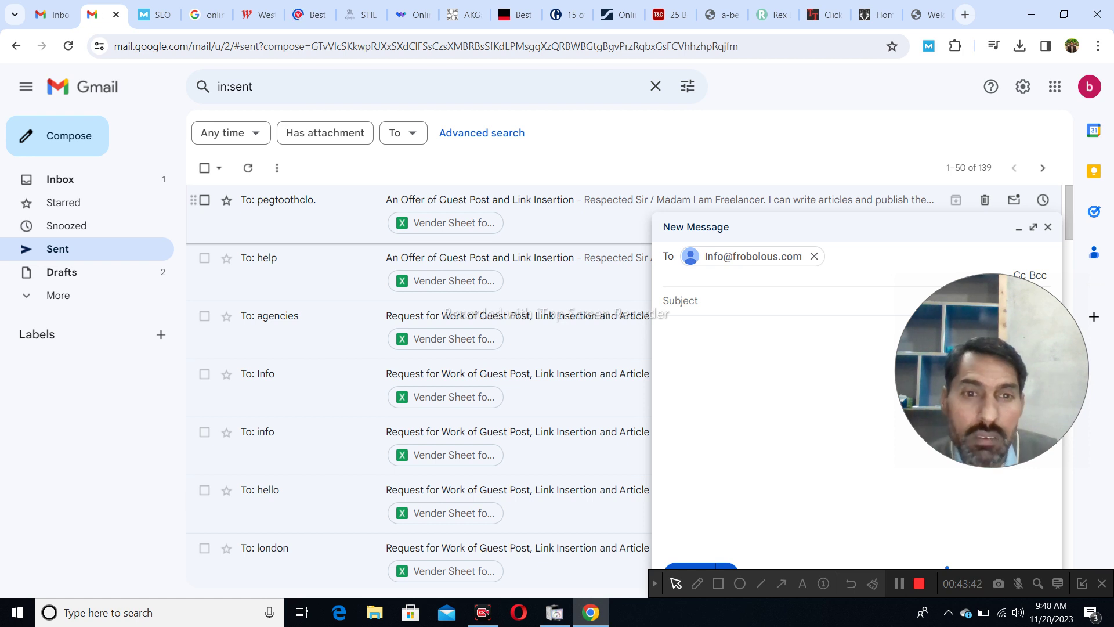
click(523, 201)
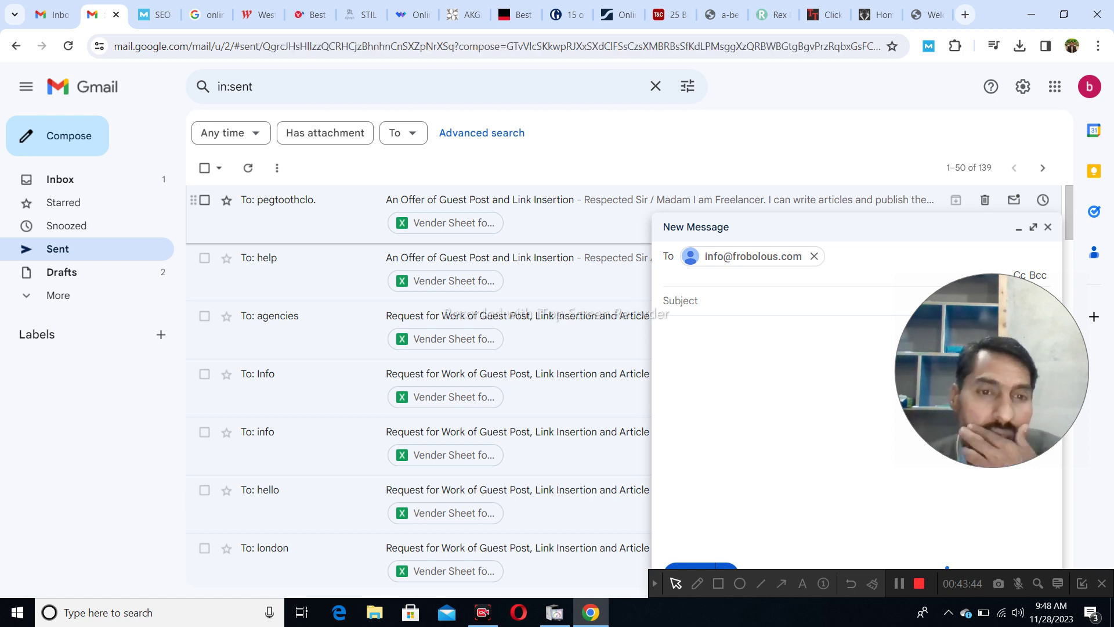
drag(238, 169, 532, 169)
key(ctrl+c)
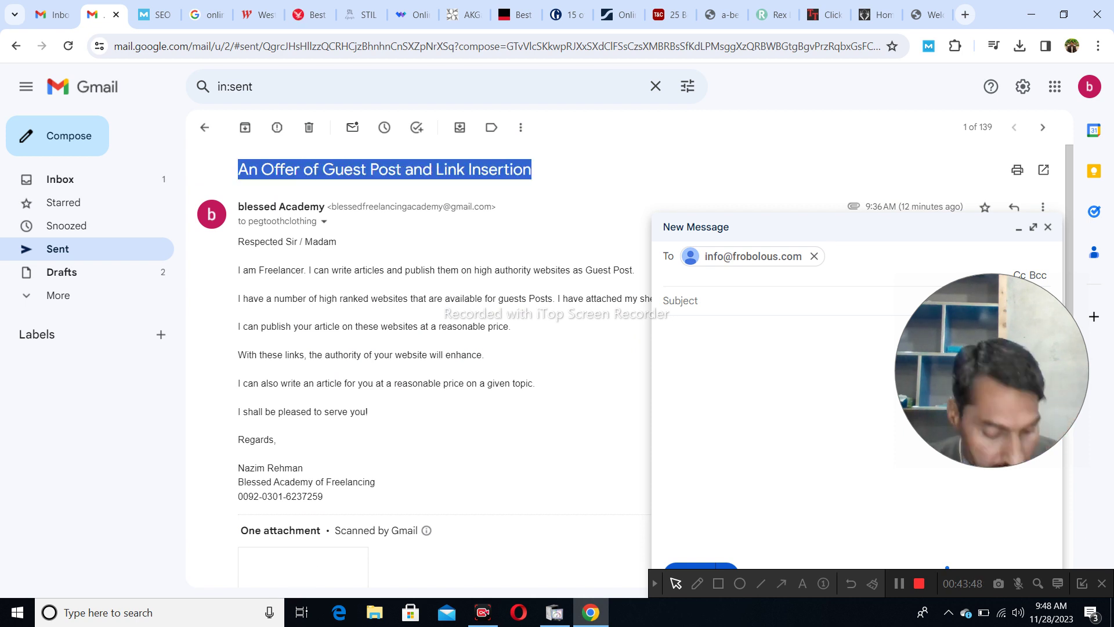
- Set the subject to 'An Offer of Guest Post and Link Insertion on High Authority Website'
click(696, 300)
key(ctrl+v)
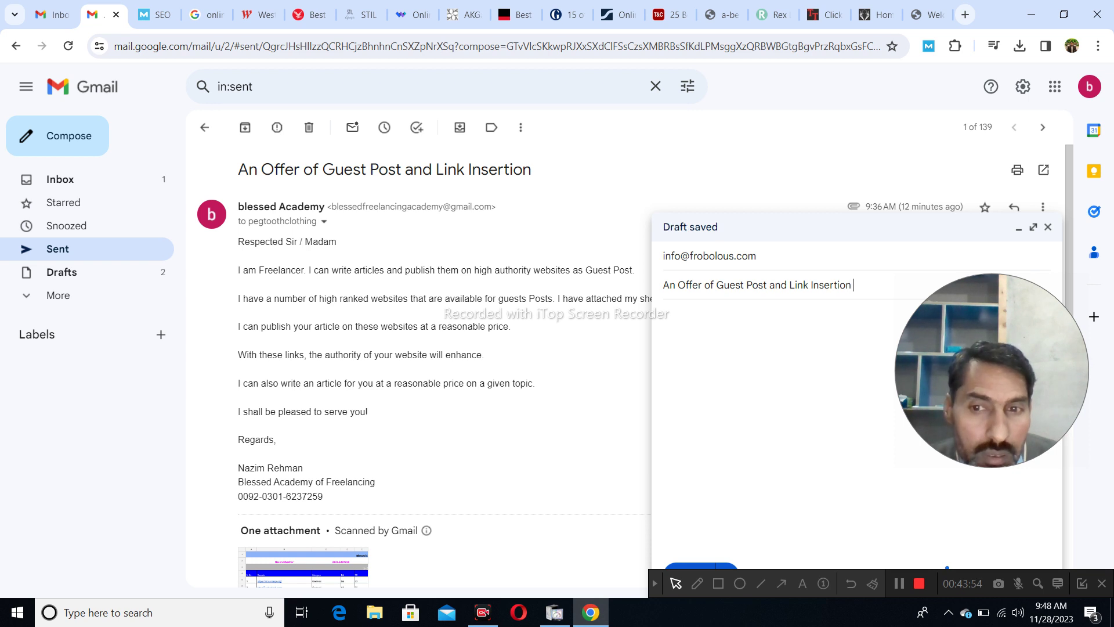
text(on High)
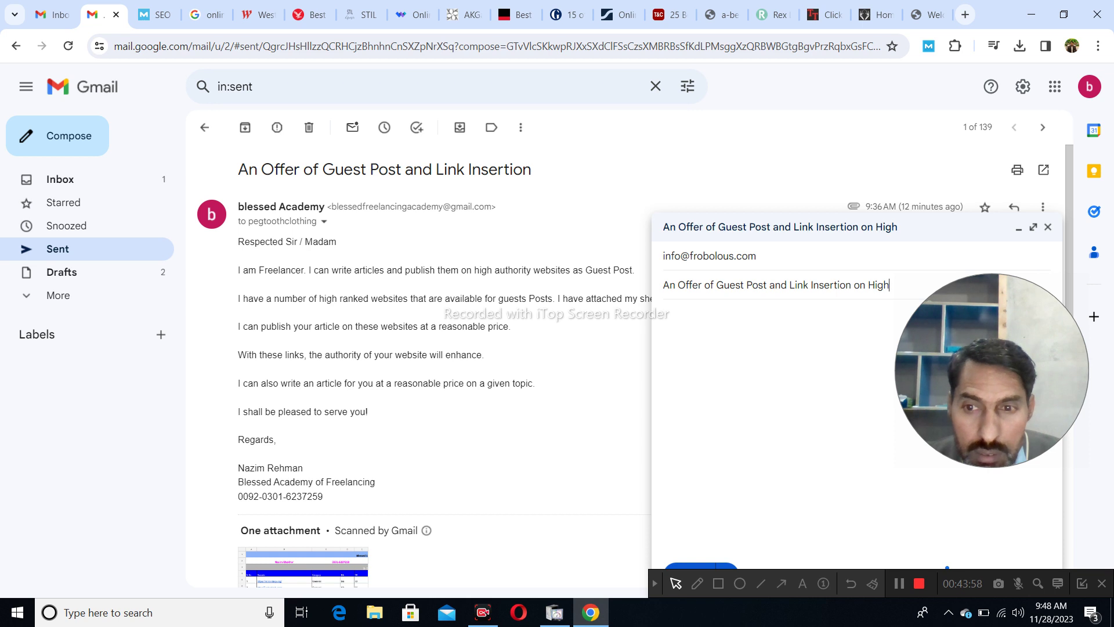
text( A)
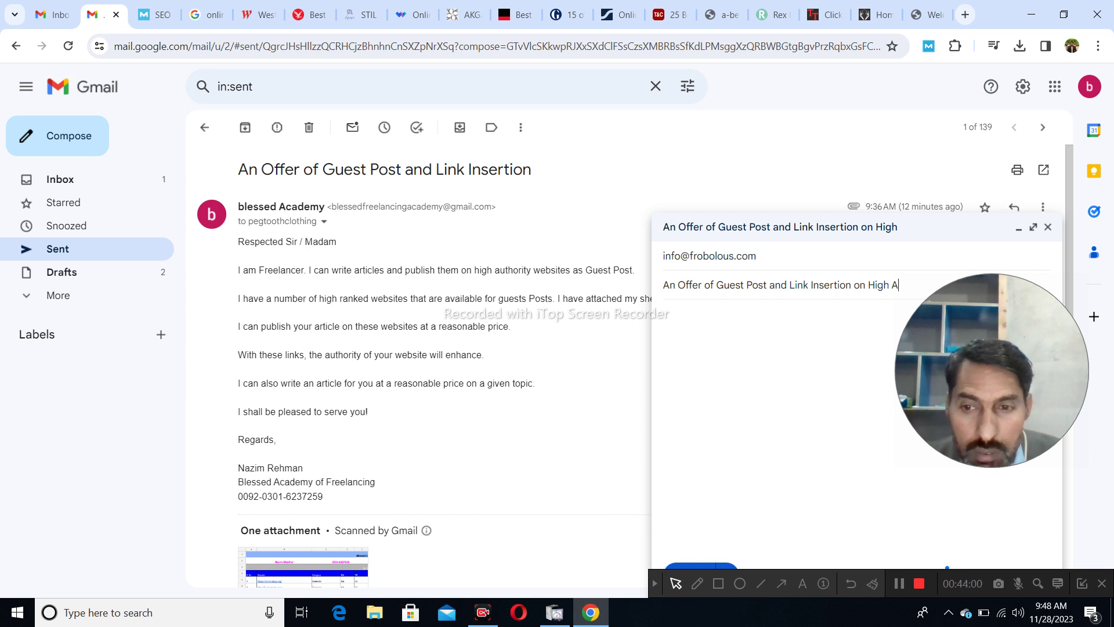
text(uthority W)
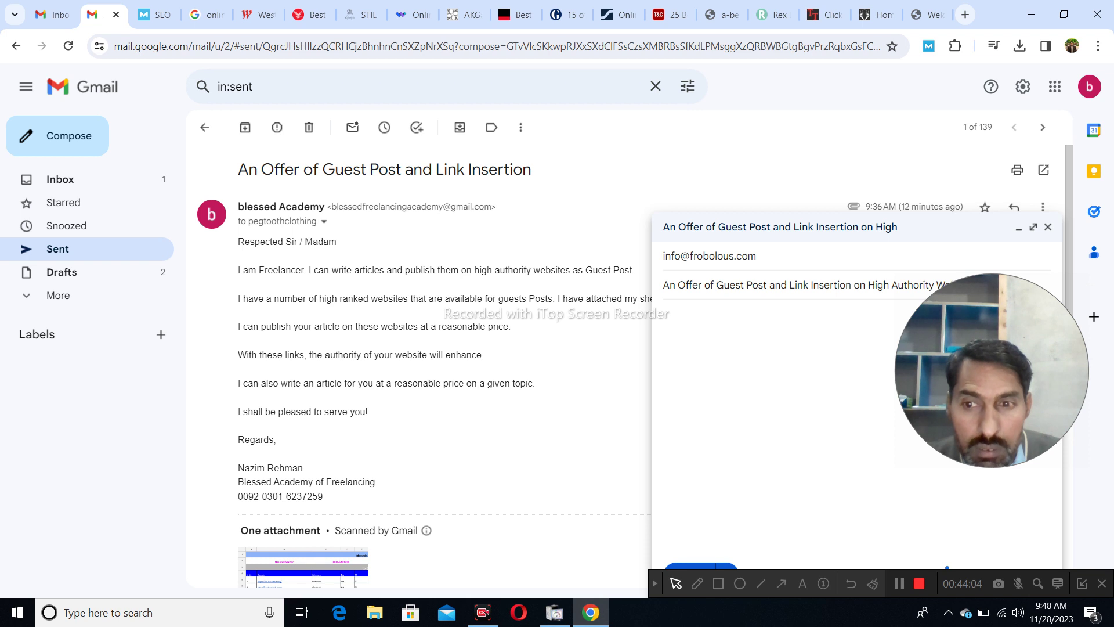
text(ebsite)
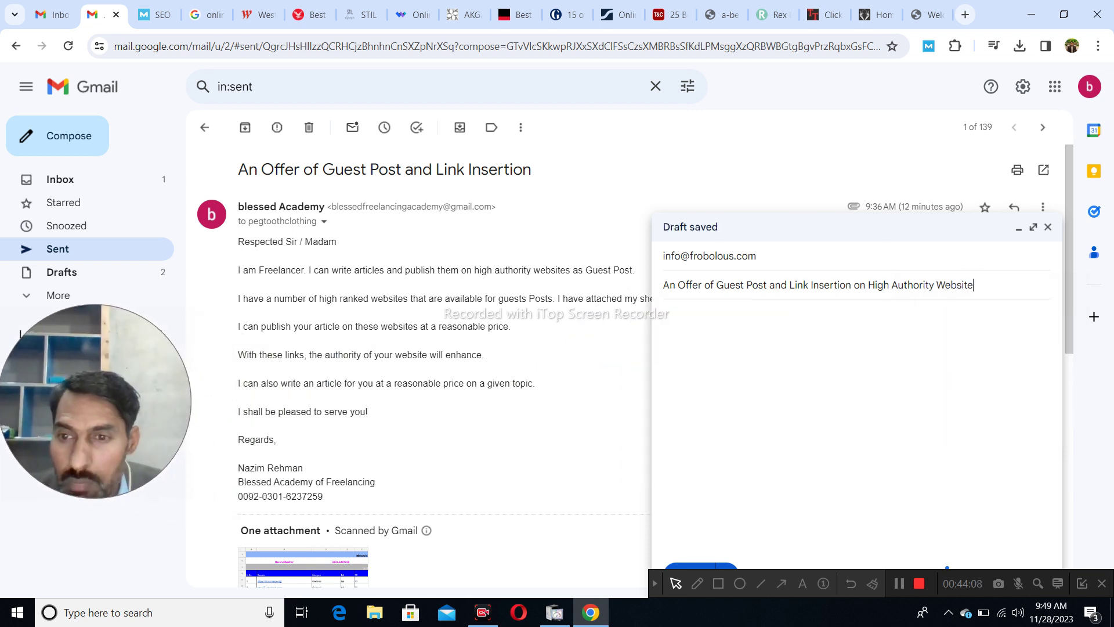
key(Tab)
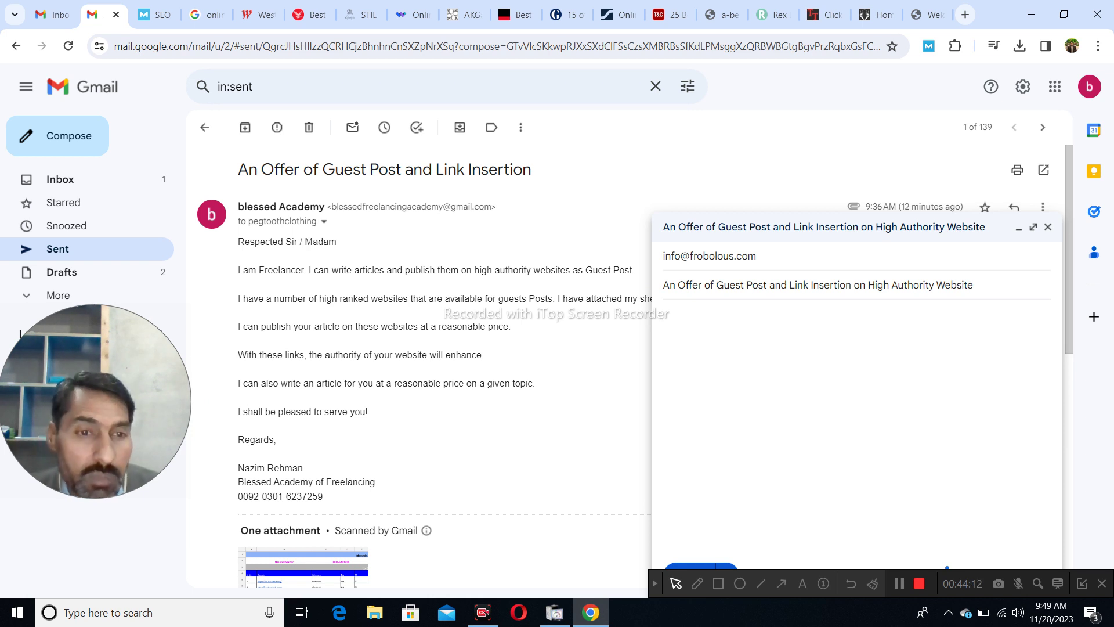
- Copy the earlier offer letter, greeting through signature, into the new message body
drag(236, 206, 337, 242)
click(336, 242)
mouse_move(323, 497)
mouse_down()
mouse_move(259, 383)
mouse_move(259, 270)
mouse_move(237, 241)
mouse_up()
right_click(248, 249)
click(261, 259)
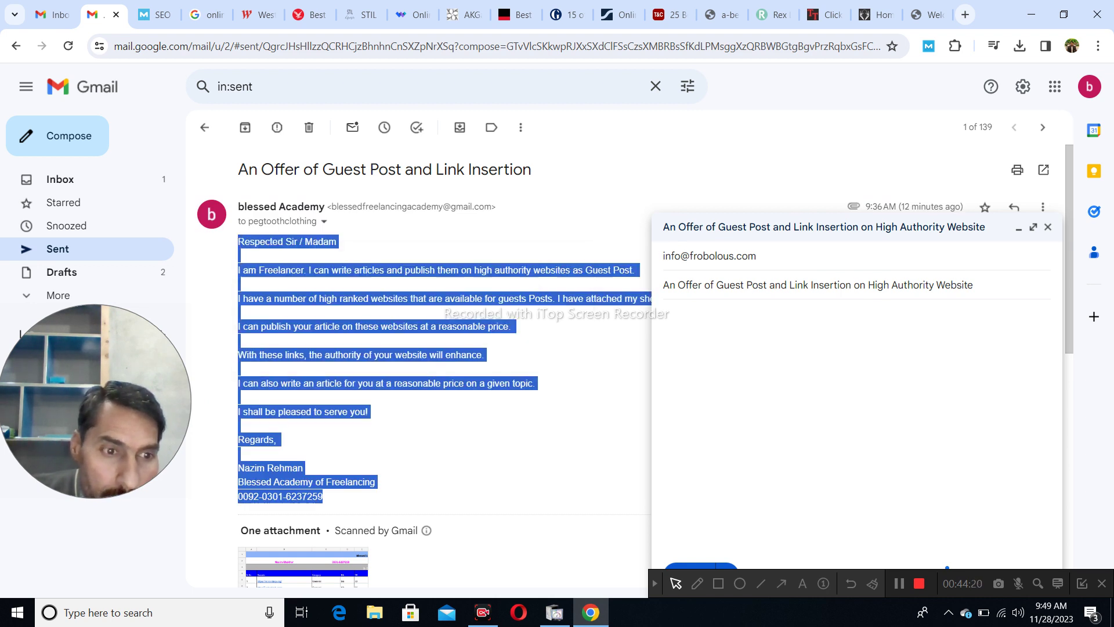
click(667, 314)
key(ctrl+v)
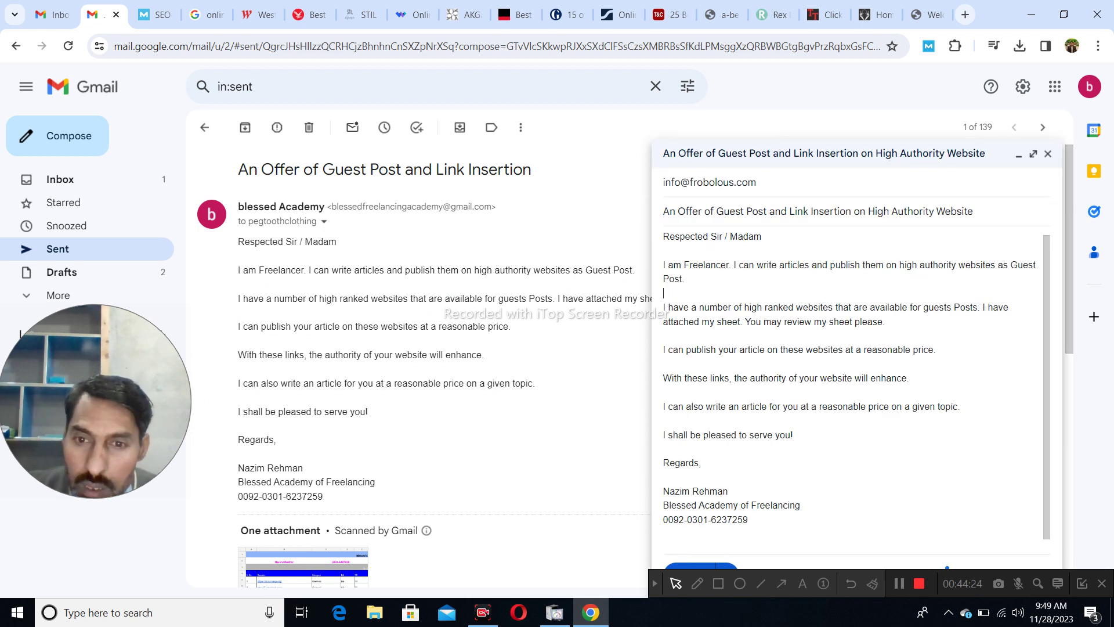
- Insert 'with a do-follow link' before 'at a reasonable price' in the third paragraph
click(665, 336)
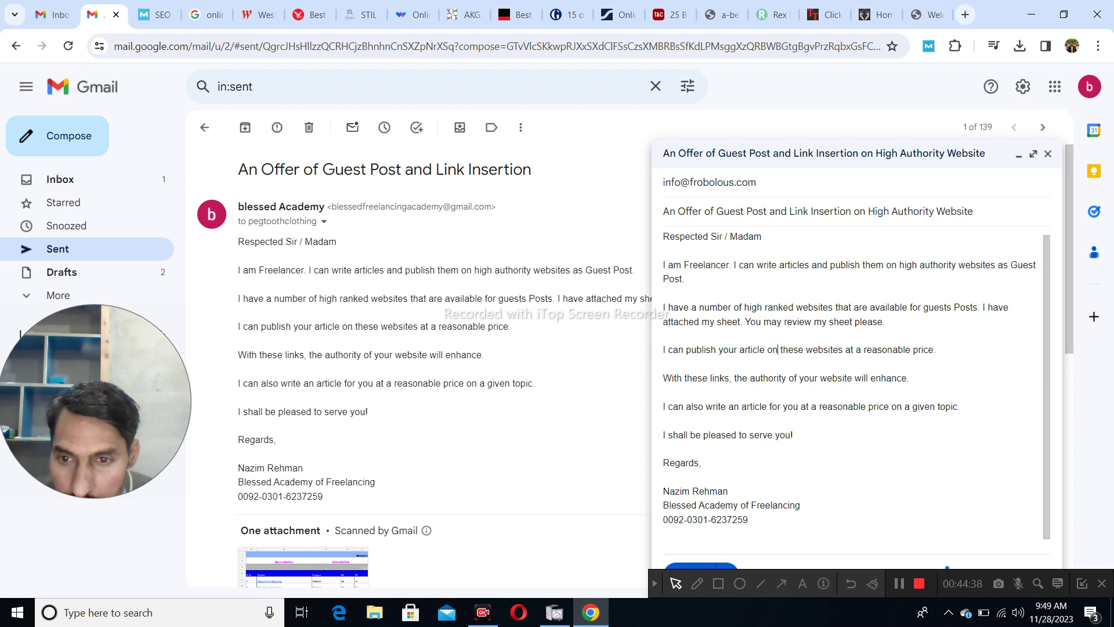
click(845, 350)
text(with do)
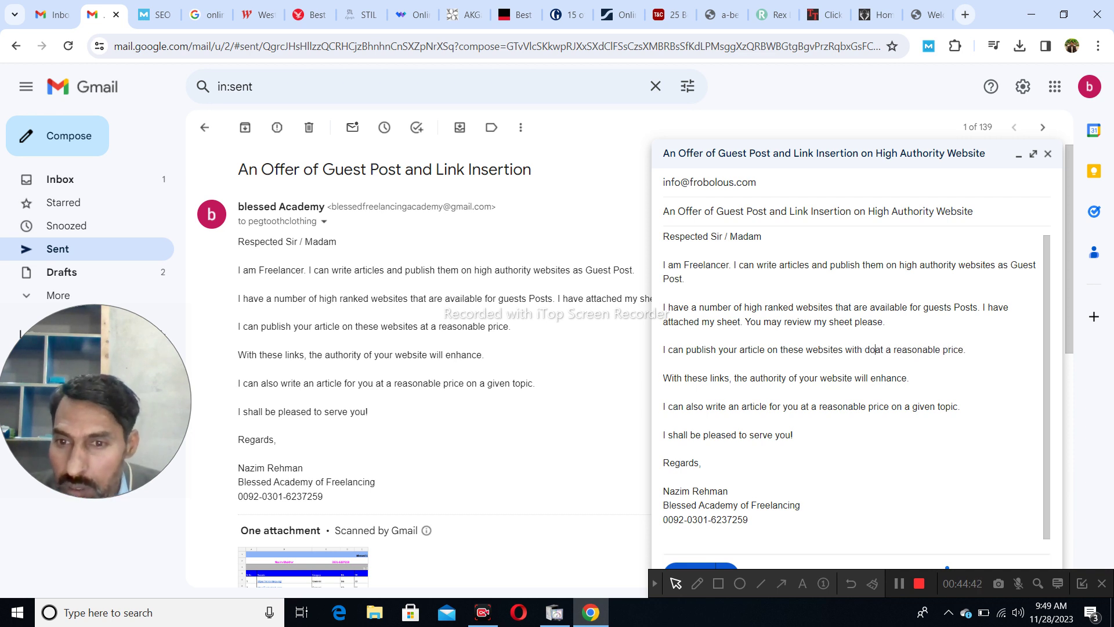
text(-follow)
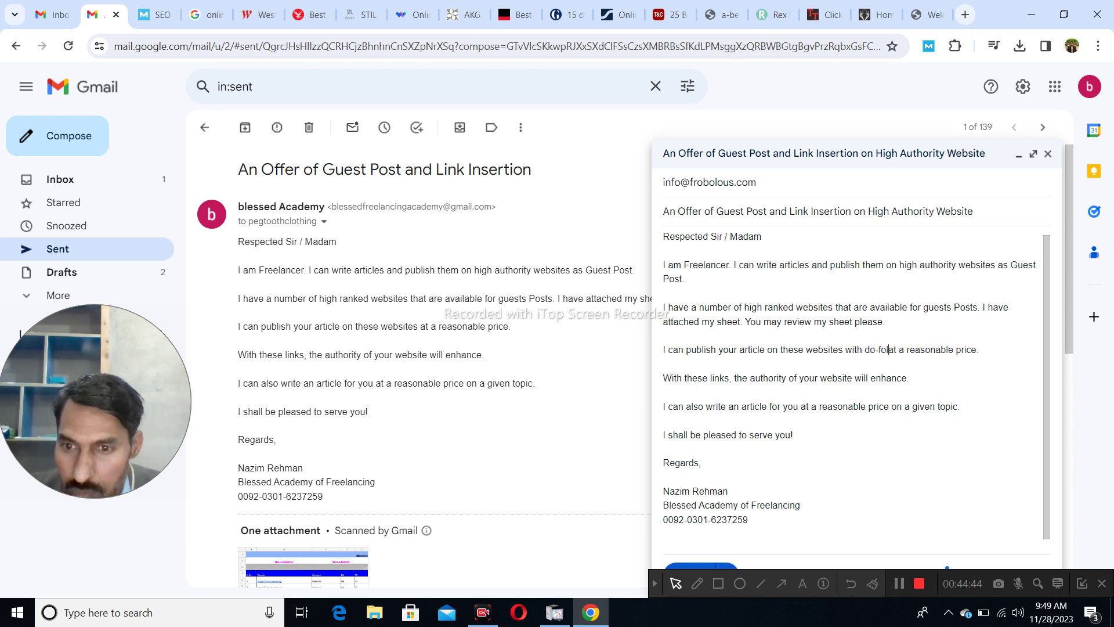
text( link)
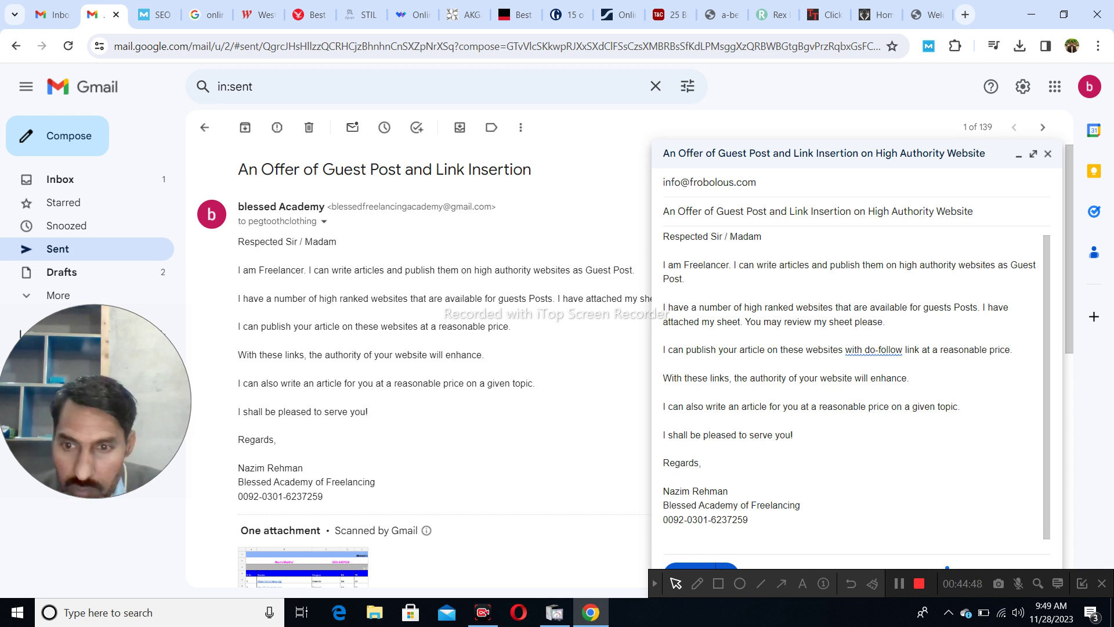
click(864, 349)
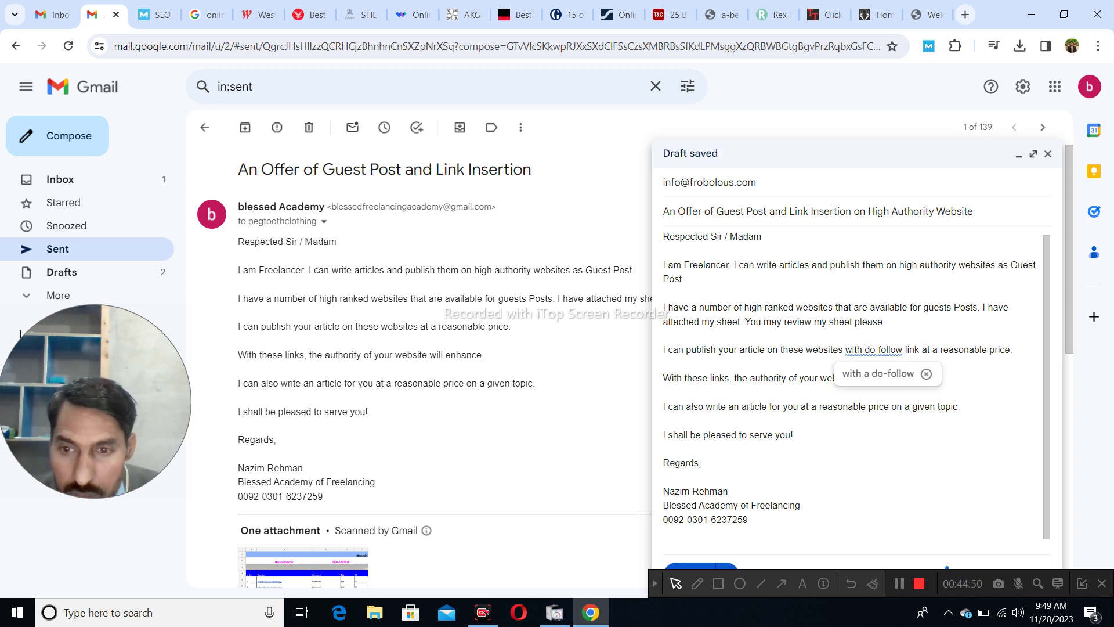
text(a)
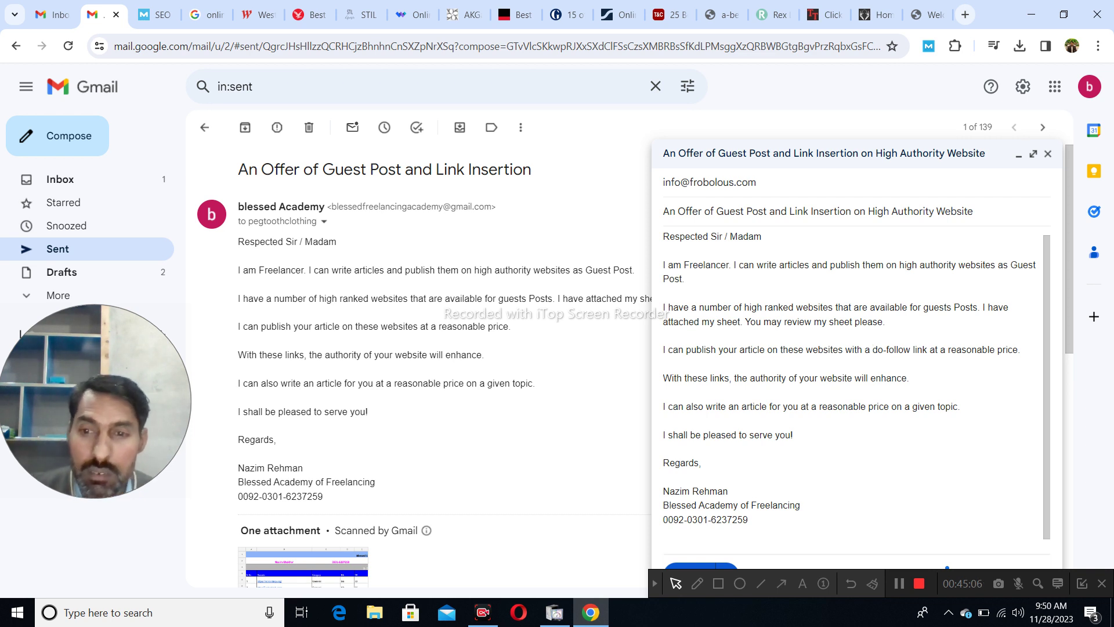
- Join the next line into the paragraph and change 'With these links' to 'With this link'
key(Delete)
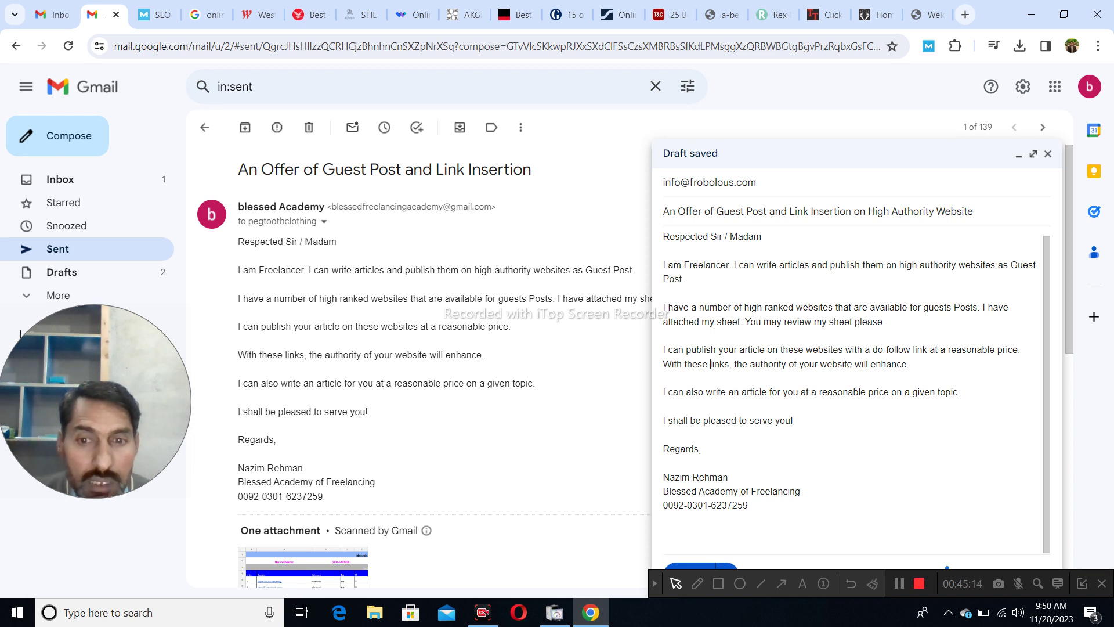
key(BackSpace)
text(i)
key(Right)
key(Delete)
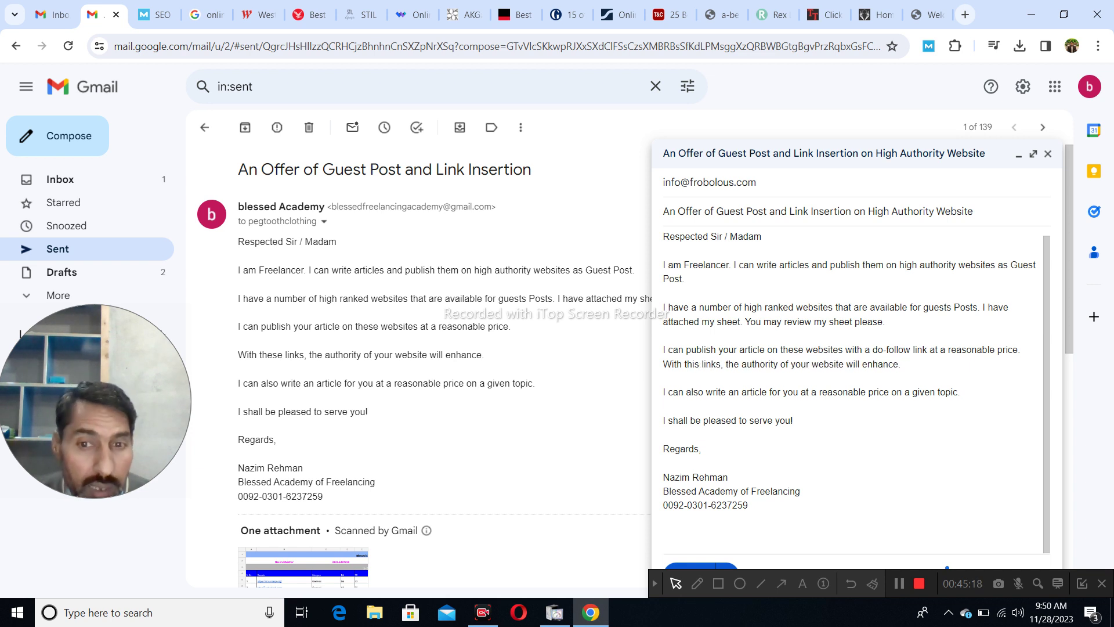
key(Delete)
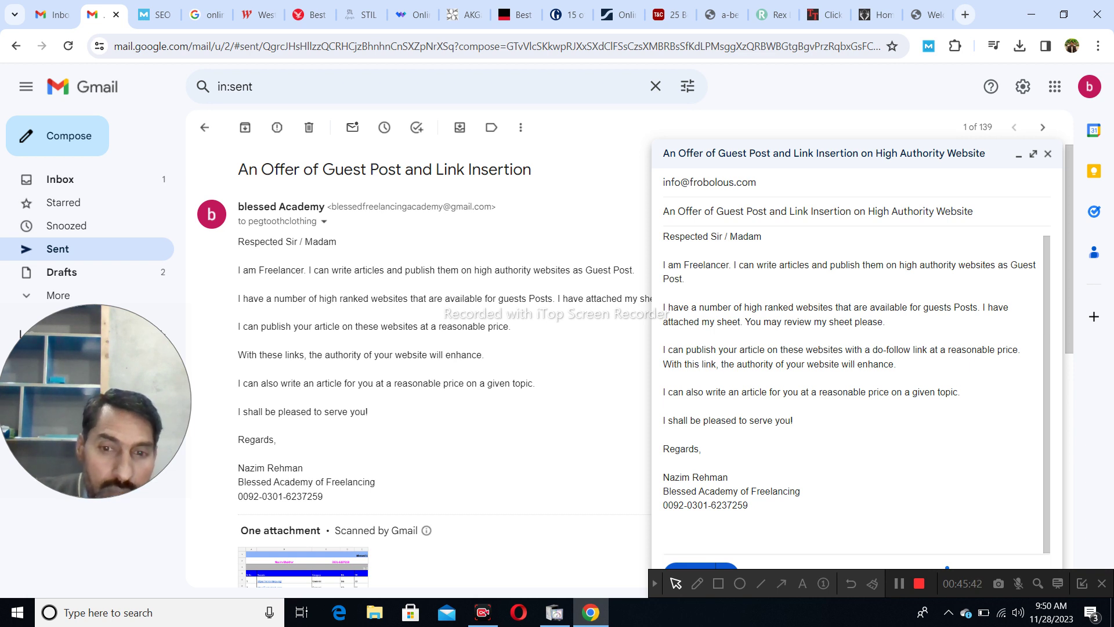
- Attach 'Vender Sheet for Outreach (Without Price)' and send the Frobolous outreach email
triple_click(684, 392)
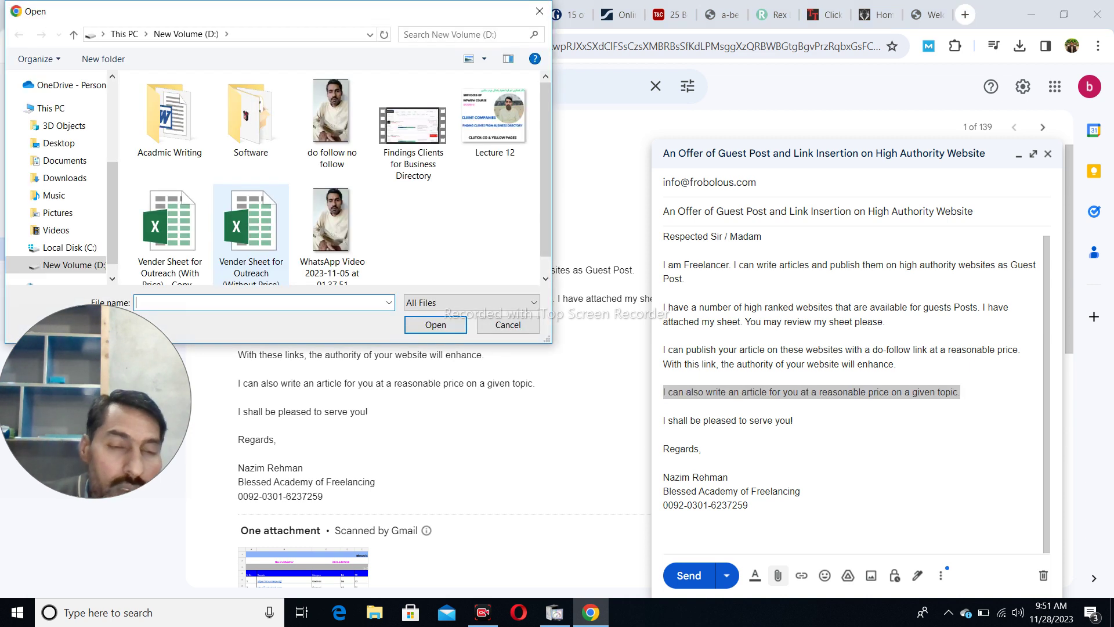
scroll(256, 221, down, 1)
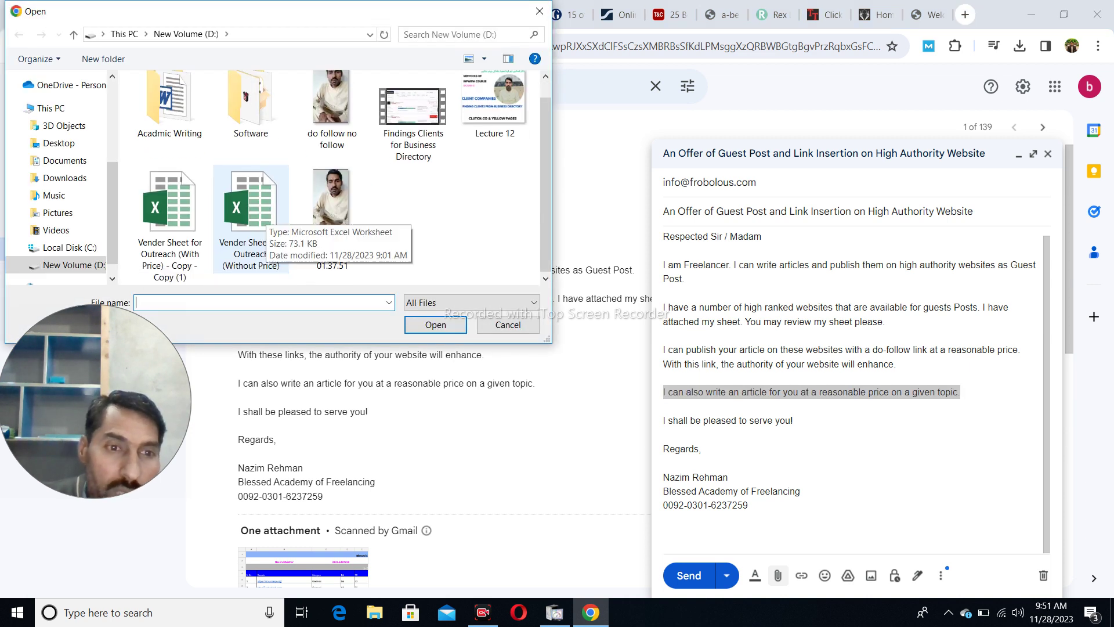
double_click(251, 217)
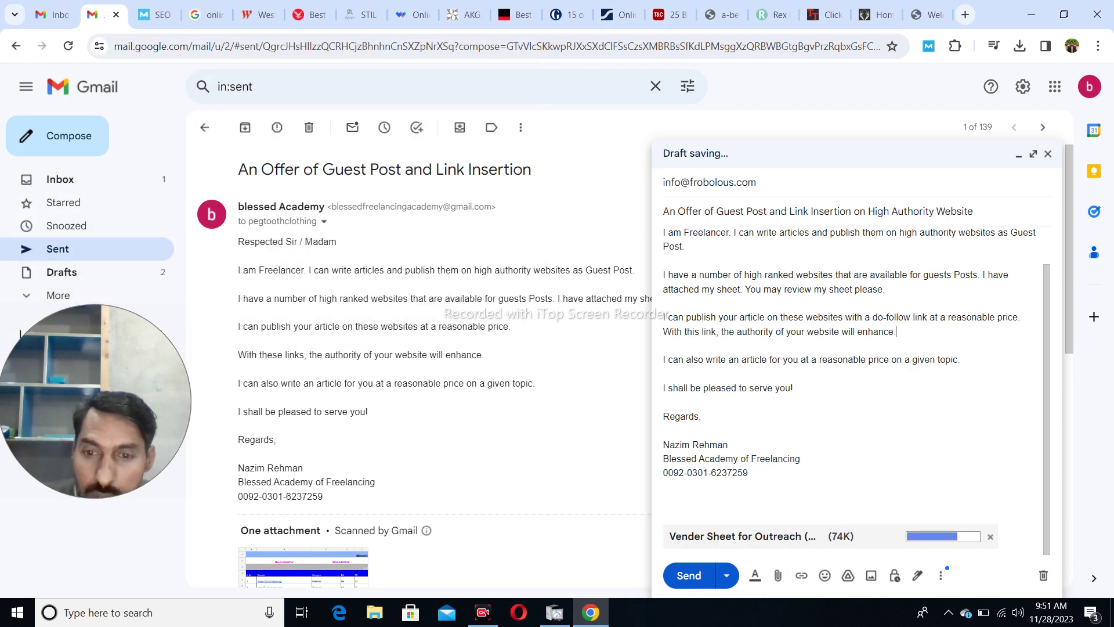
click(689, 575)
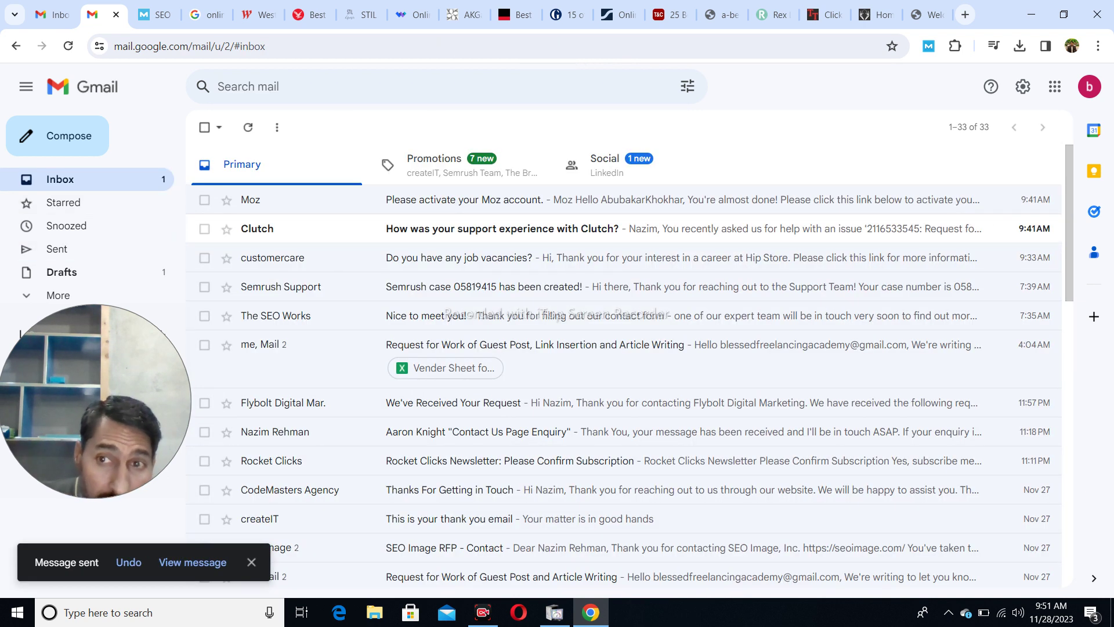
click(965, 14)
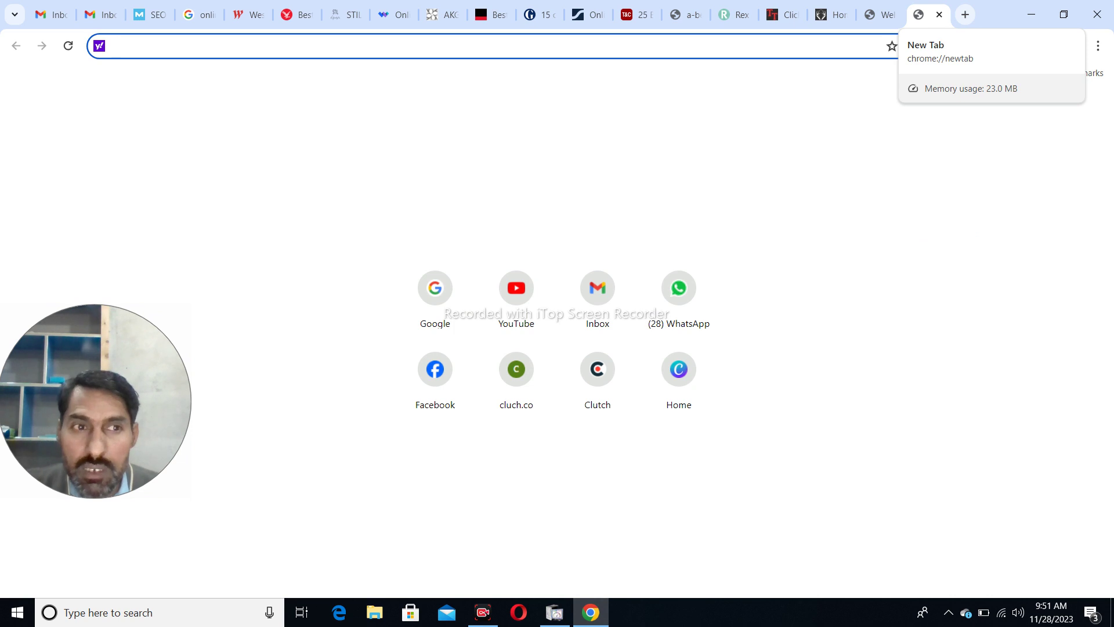
- Search Google for 'online shopping sites in usa' and scroll through the results
text(google.com)
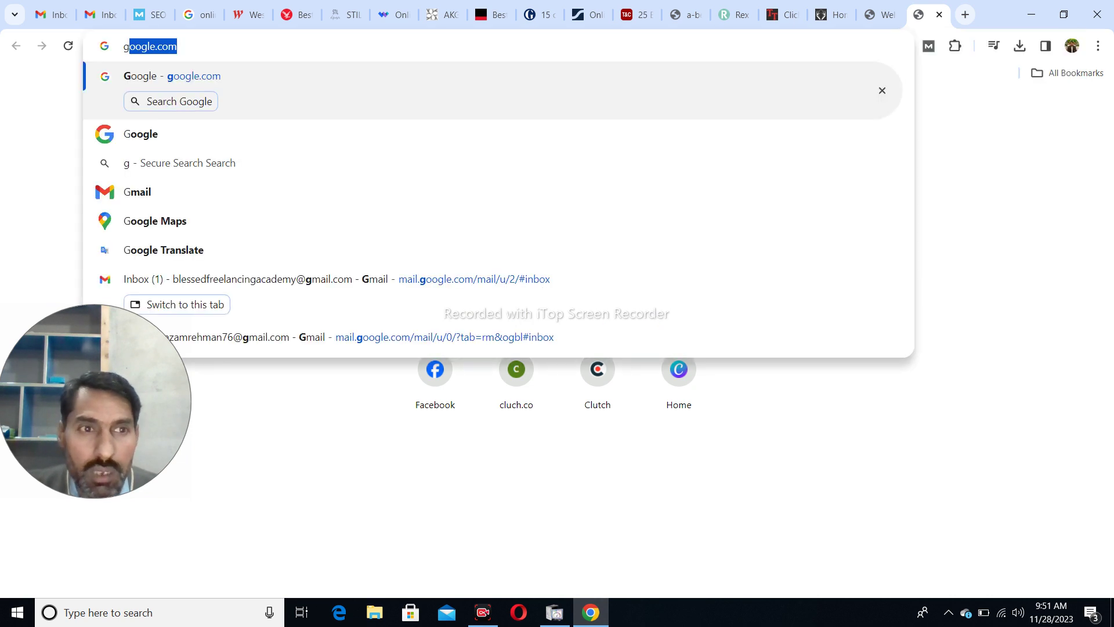
key(Return)
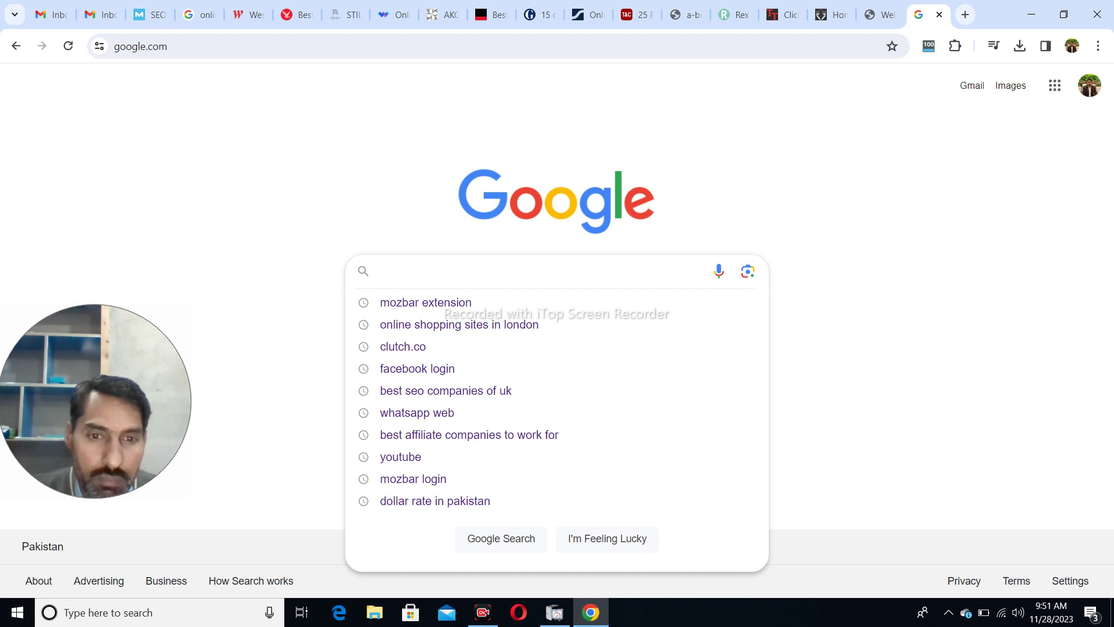
key(Down)
key(Down)
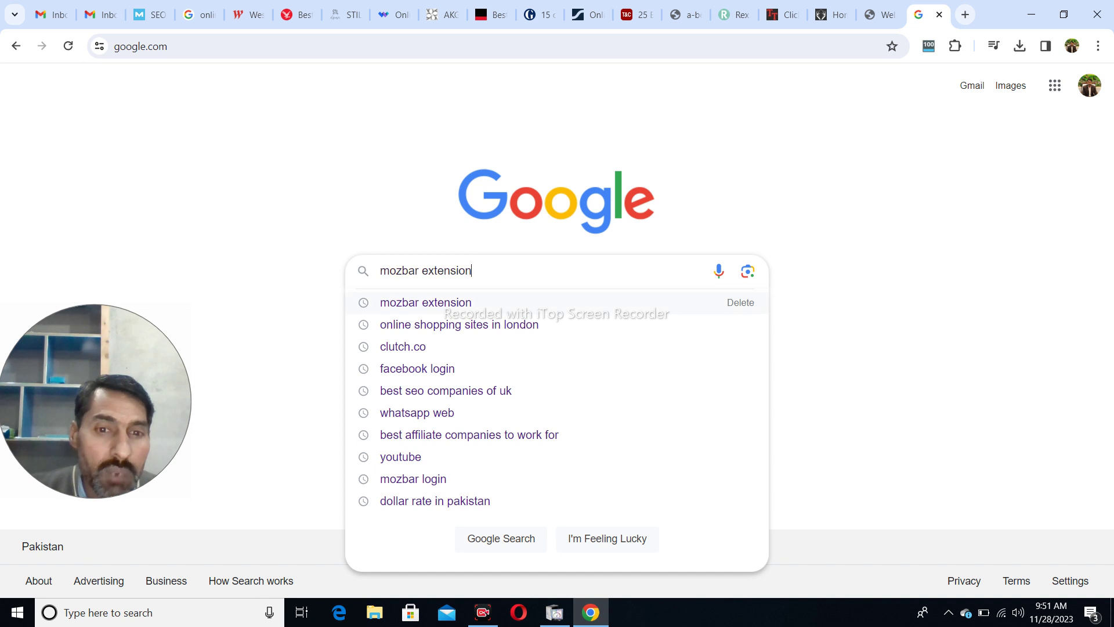
key(BackSpace)
key(BackSpace)
key(BackSpace)
key(BackSpace)
key(BackSpace)
key(BackSpace)
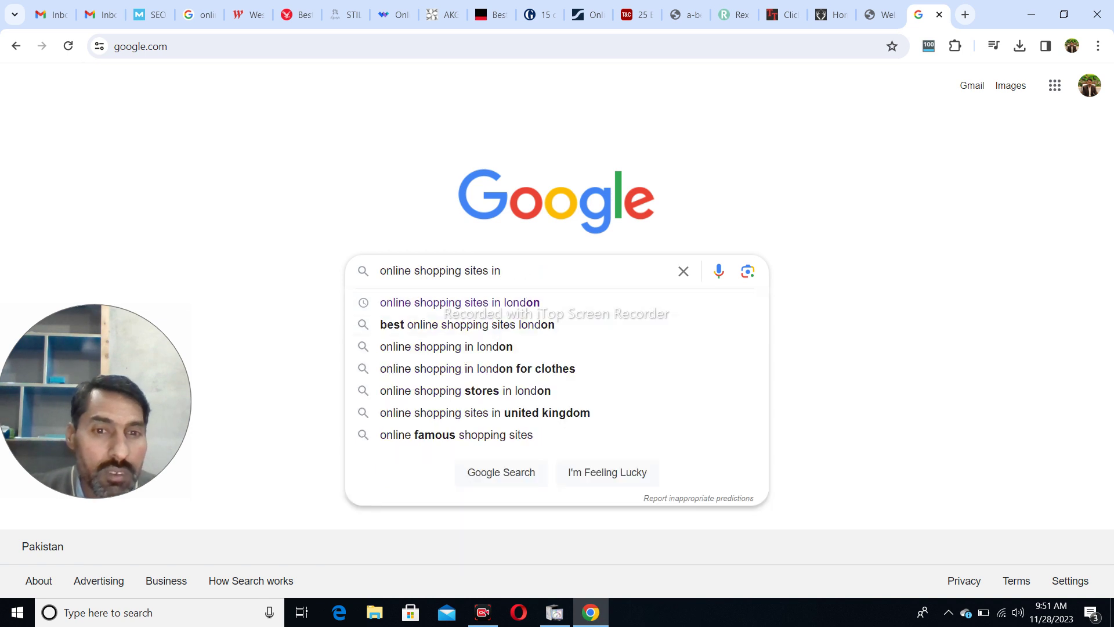
text(usa)
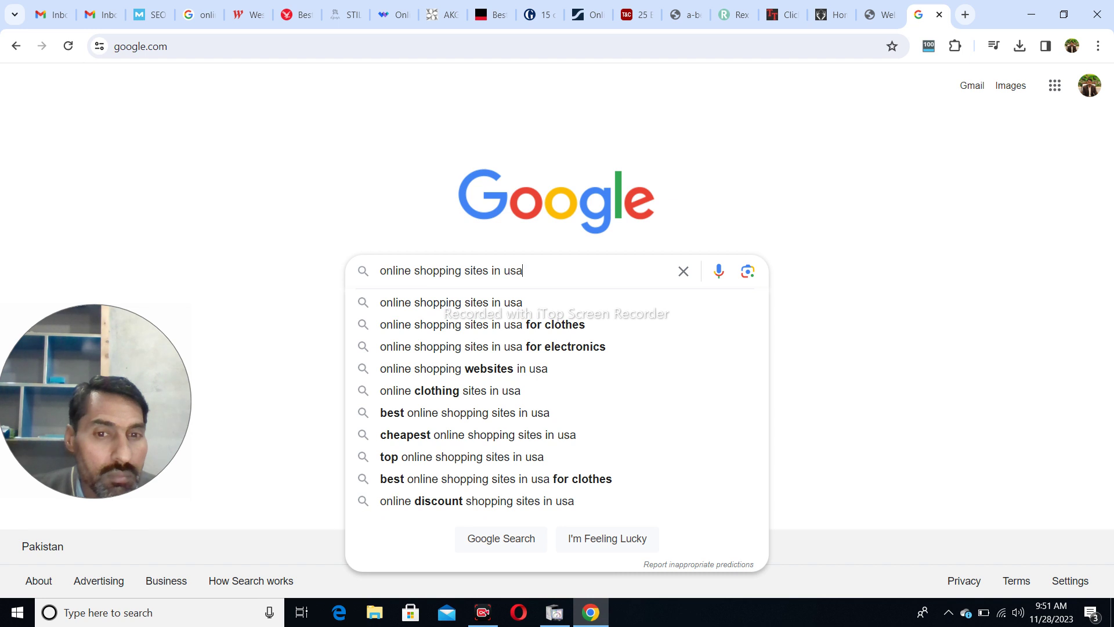
key(Return)
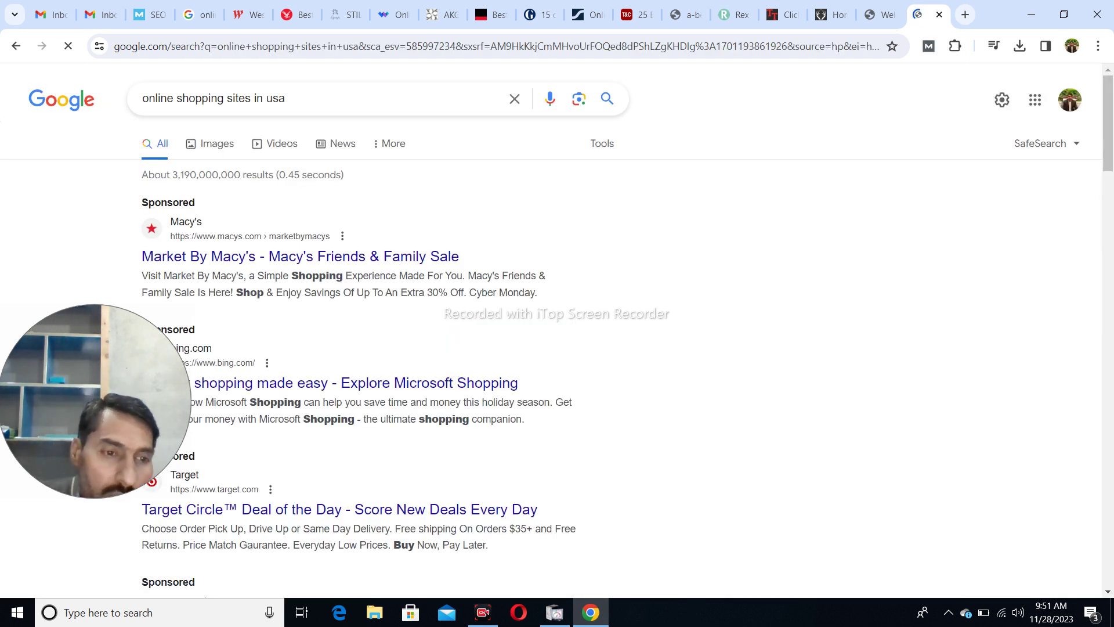
scroll(557, 348, down, 20)
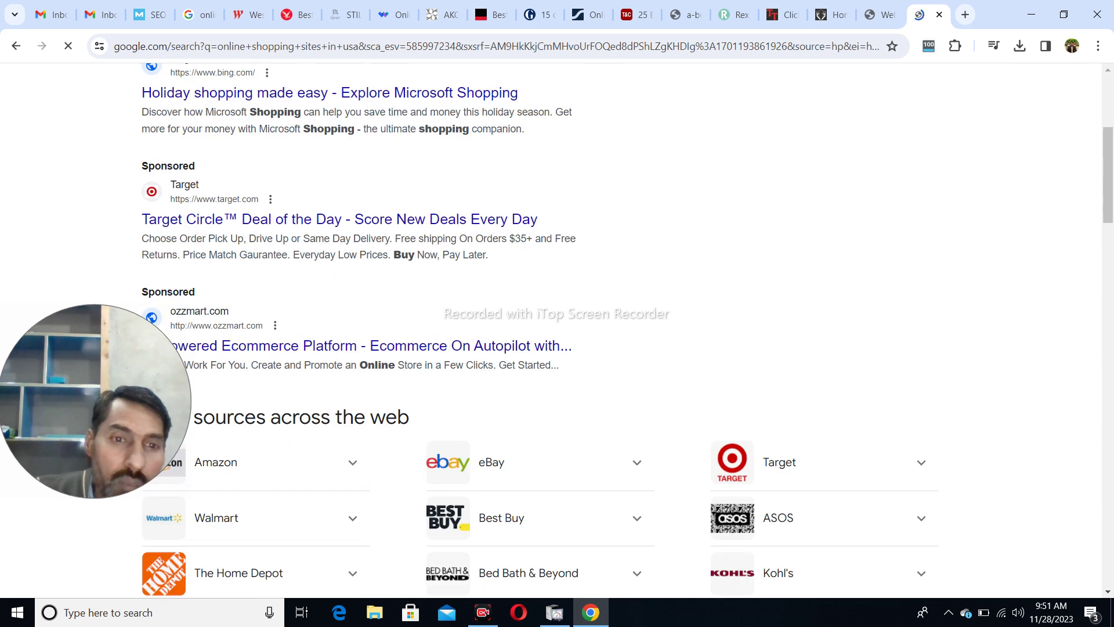
scroll(557, 348, down, 14)
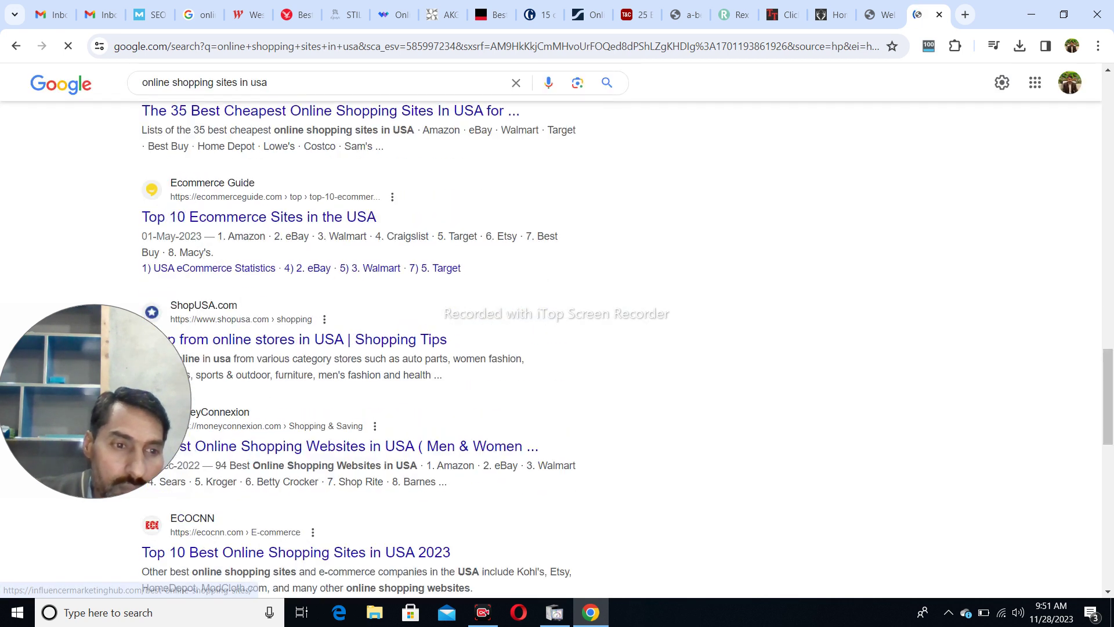